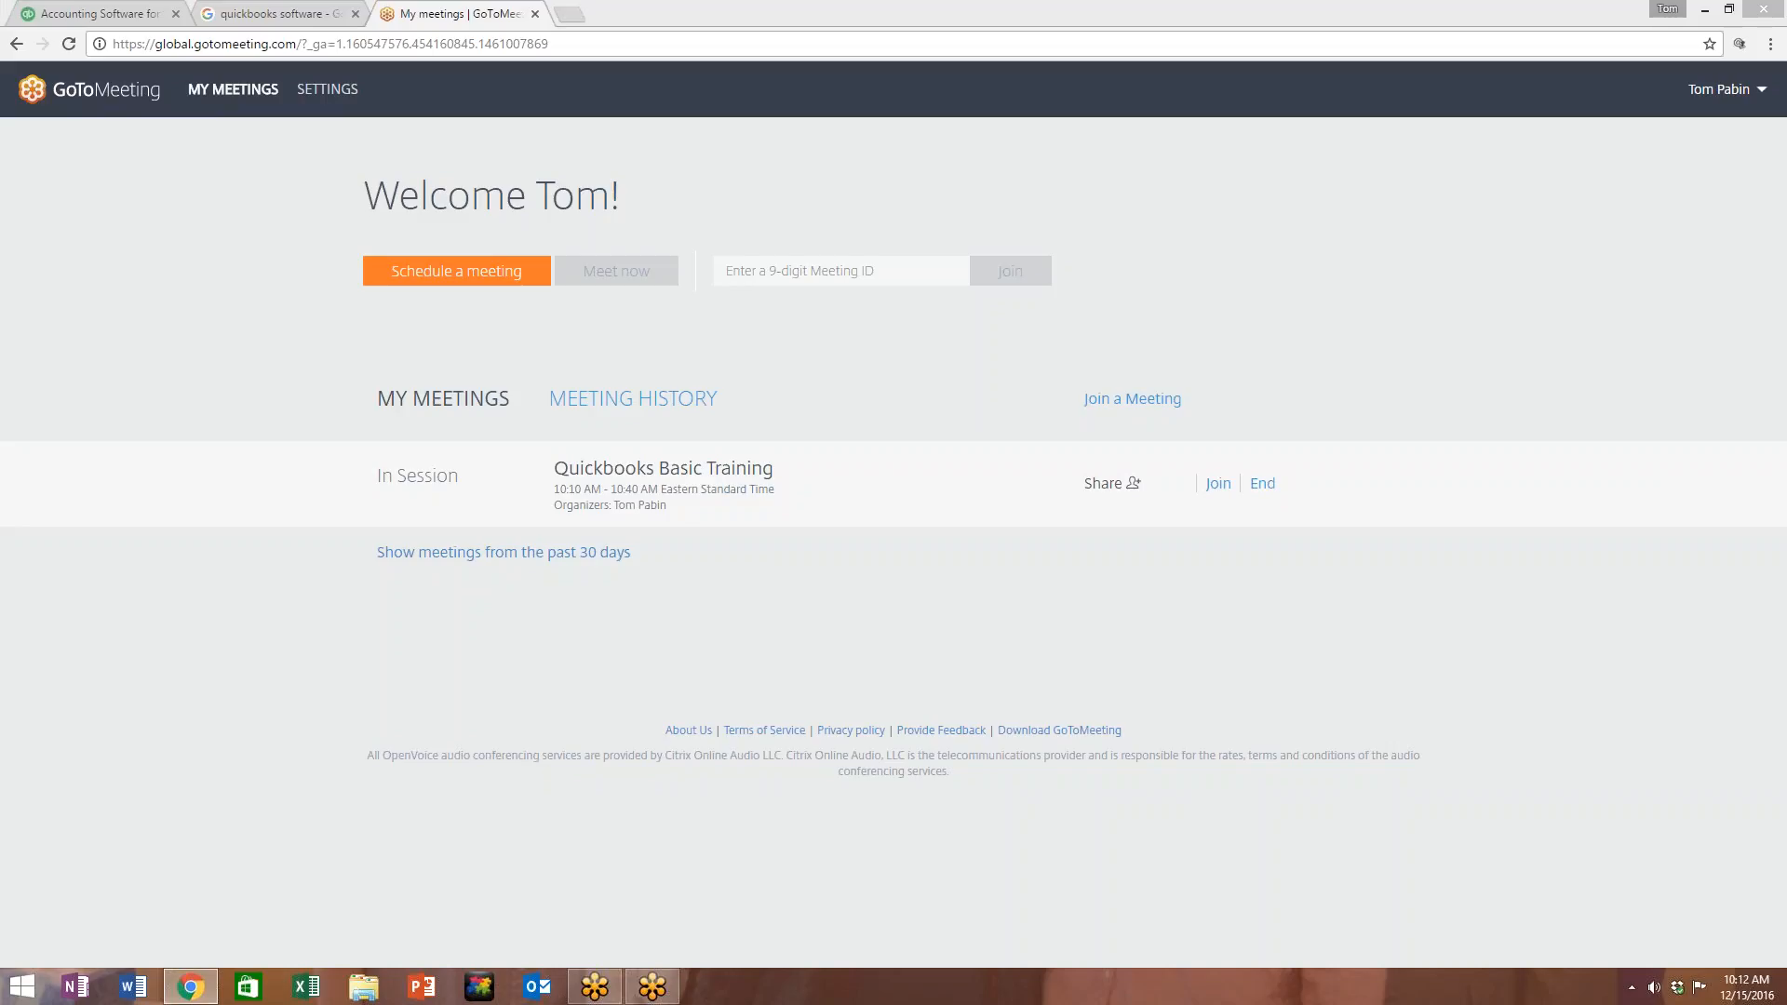
# Step: Switch from GoToMeeting to the QuickBooks homepage tab in Chrome
pyautogui.click(110, 9)
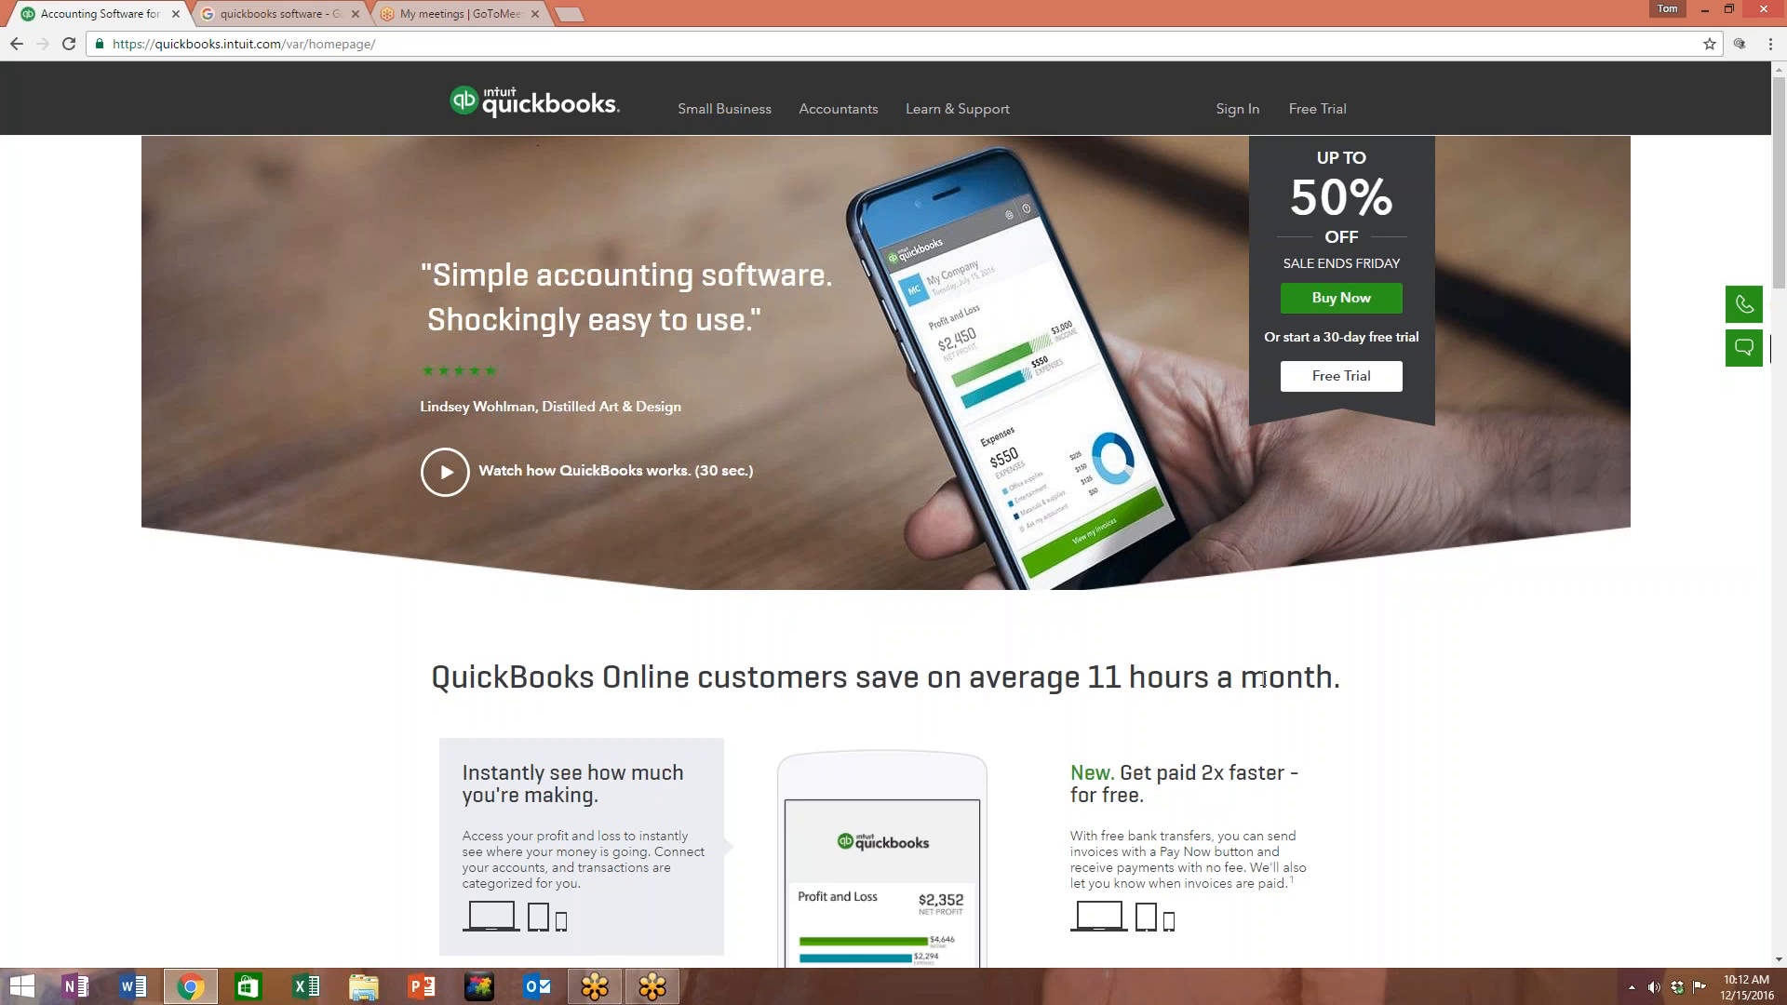
# Step: Scroll through the QuickBooks homepage's feature overview and business-type sections
pyautogui.scroll(-4, 1500, 763)
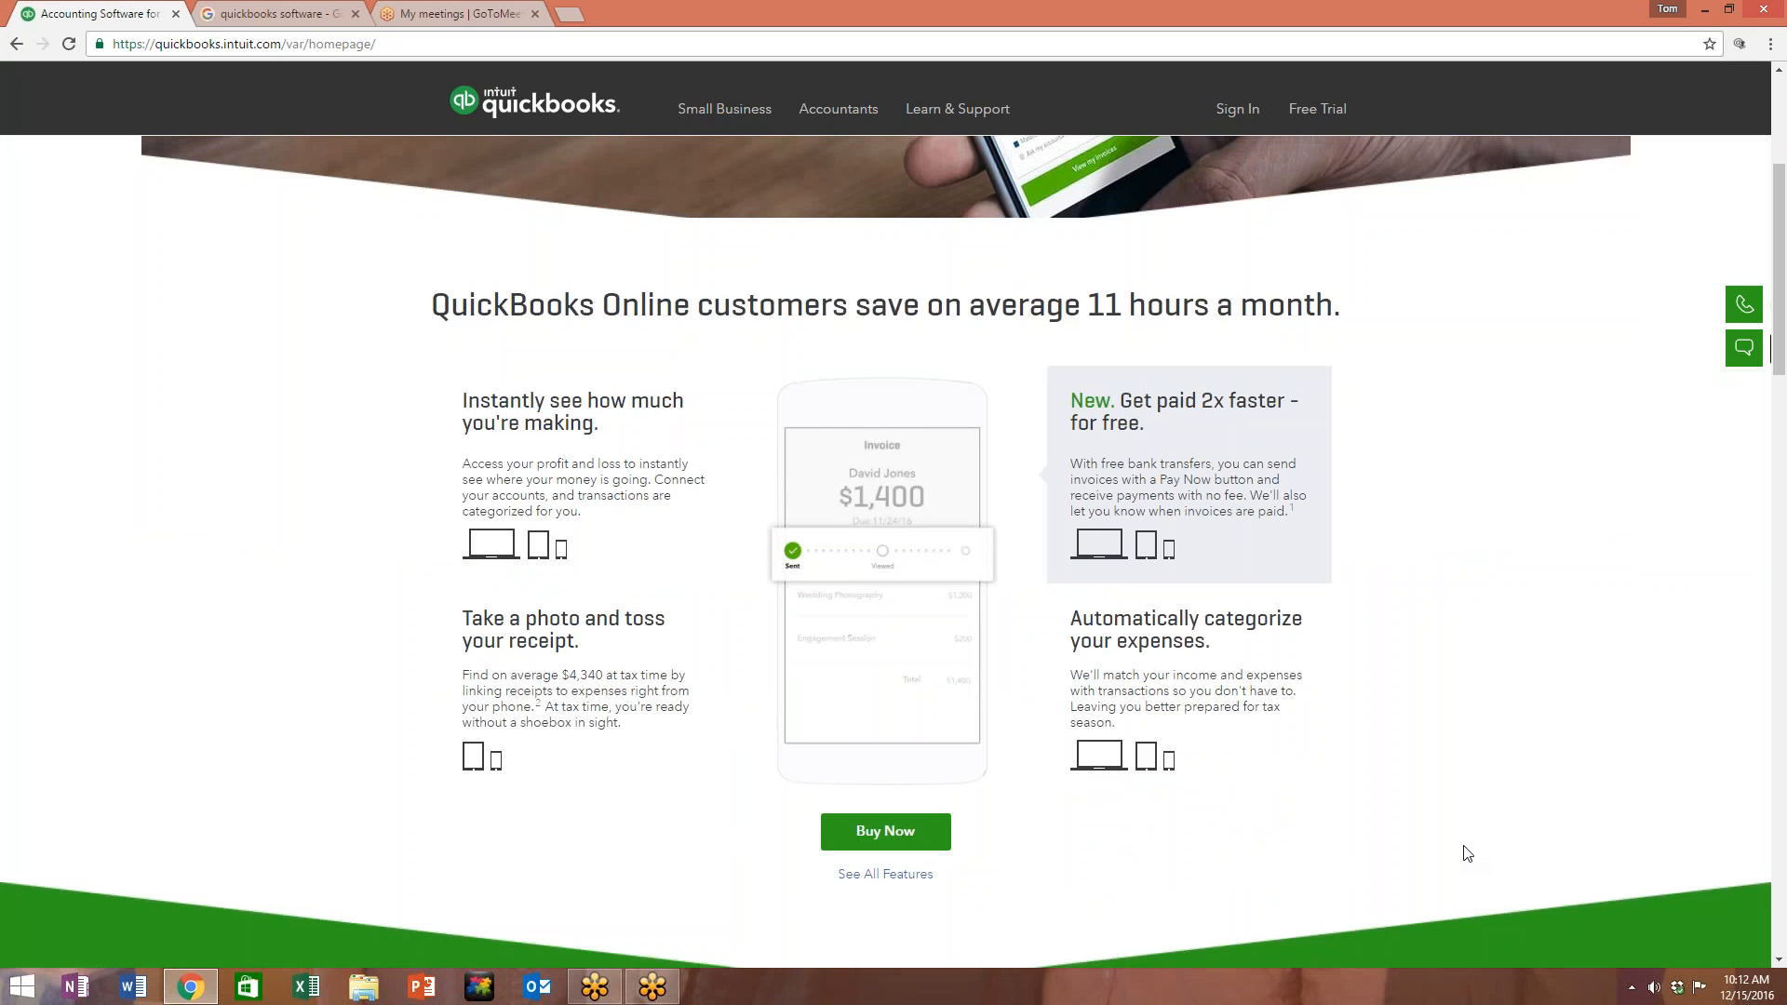
pyautogui.scroll(-1, 1466, 852)
pyautogui.scroll(-12, 1463, 853)
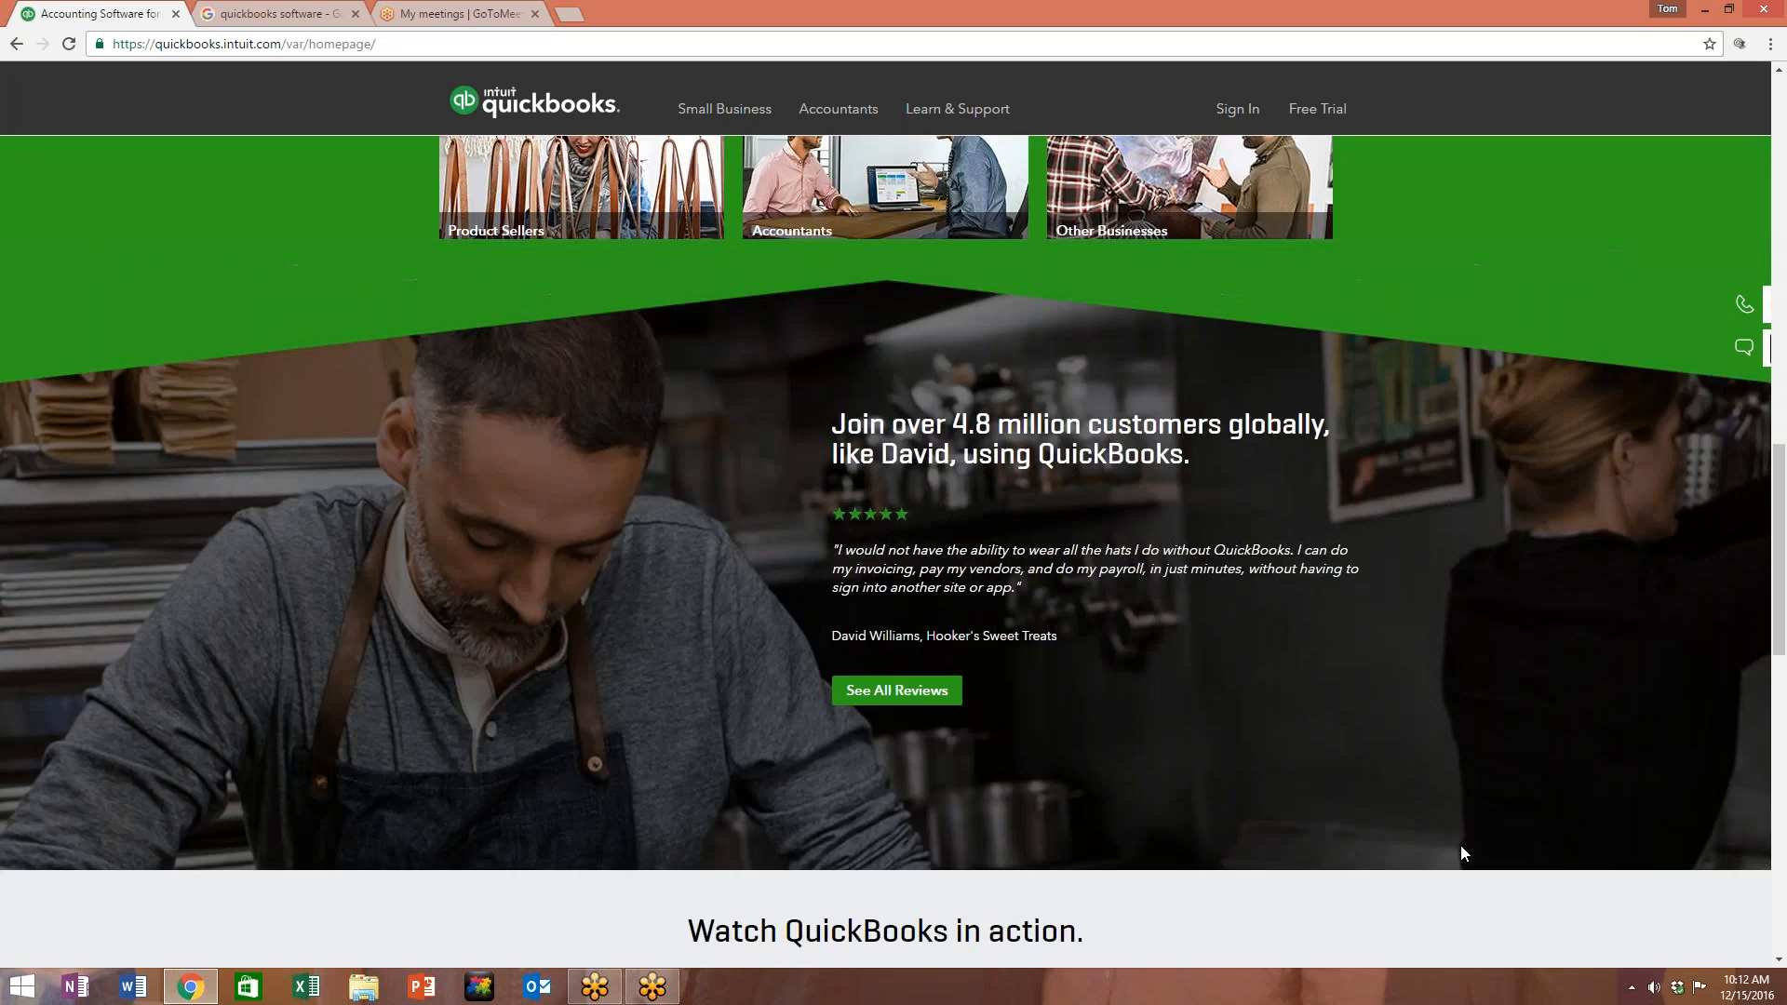
pyautogui.scroll(15, 1420, 837)
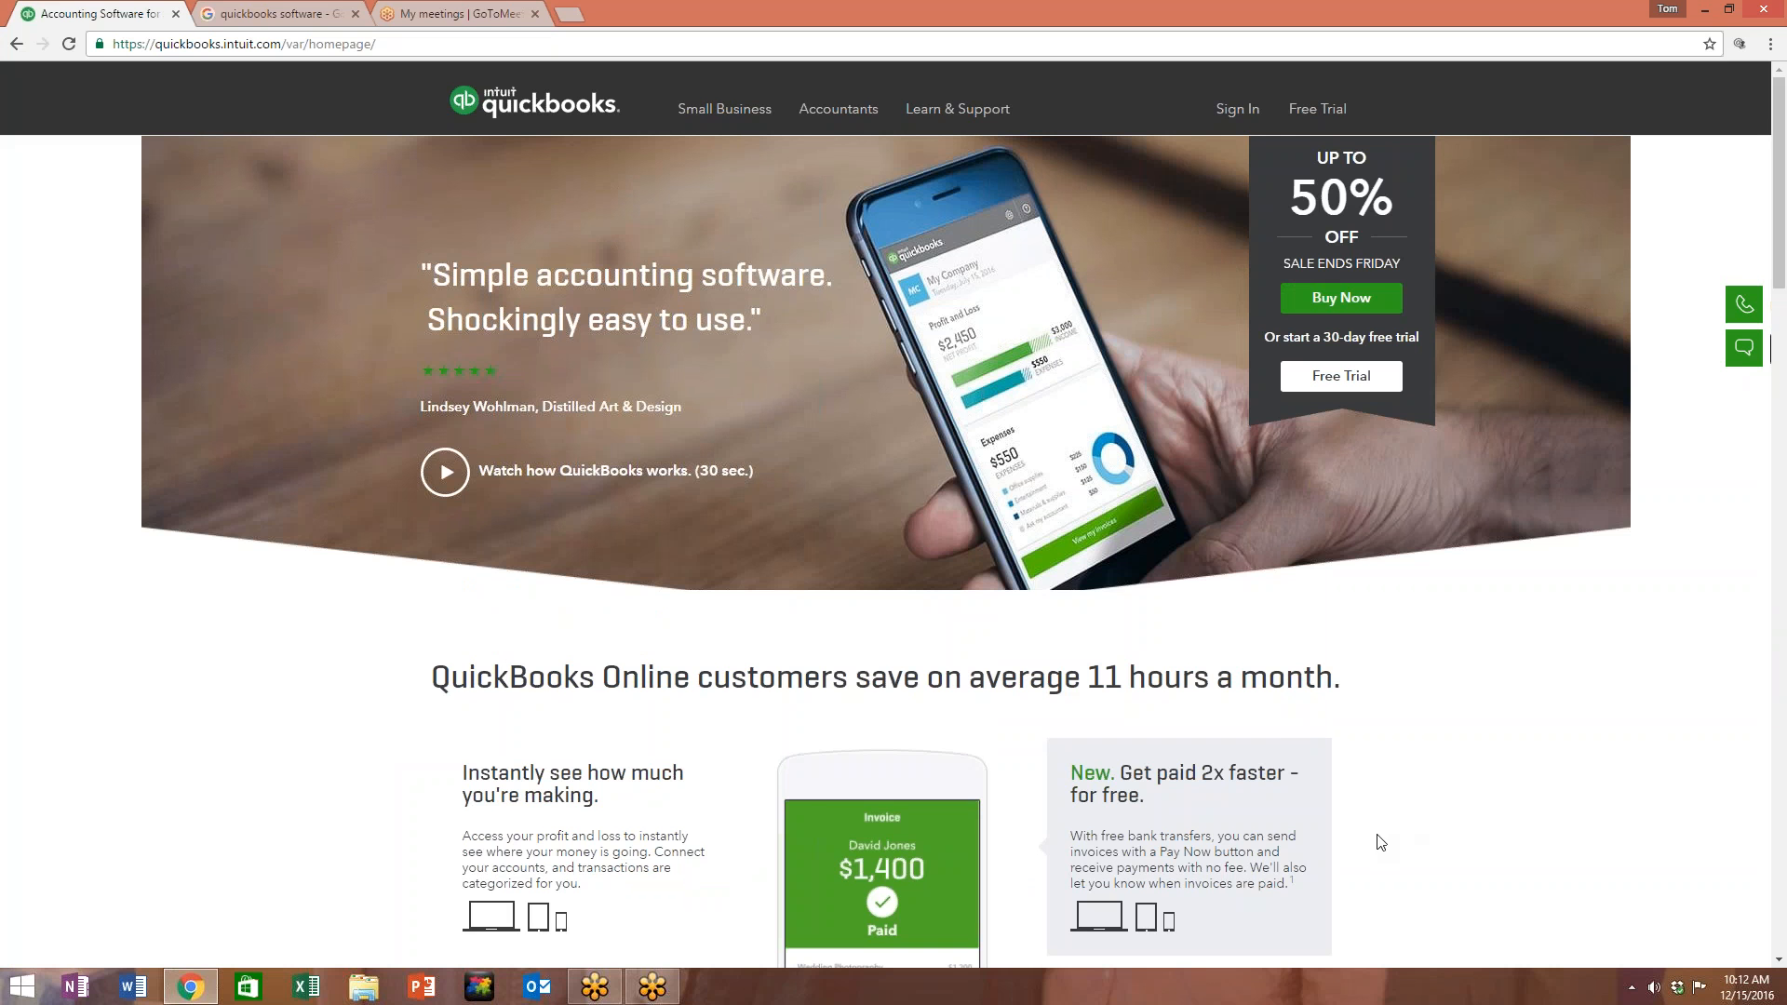
pyautogui.scroll(-5, 1381, 759)
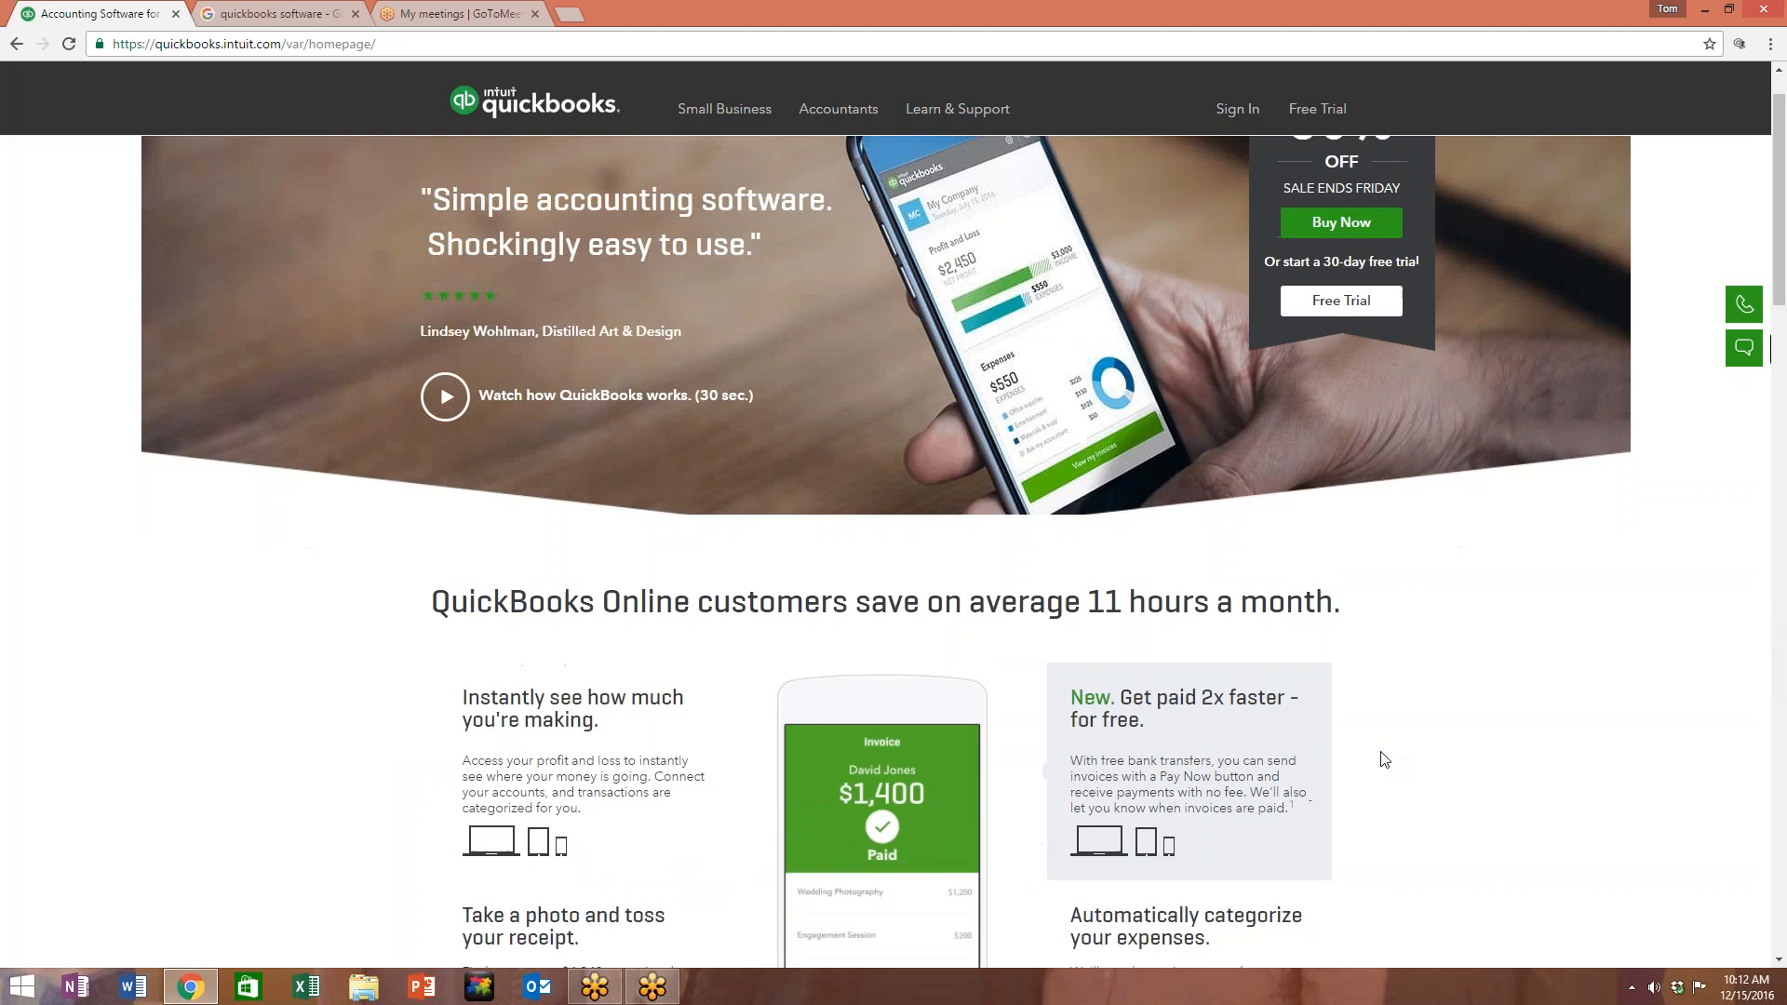
pyautogui.scroll(-5, 1382, 761)
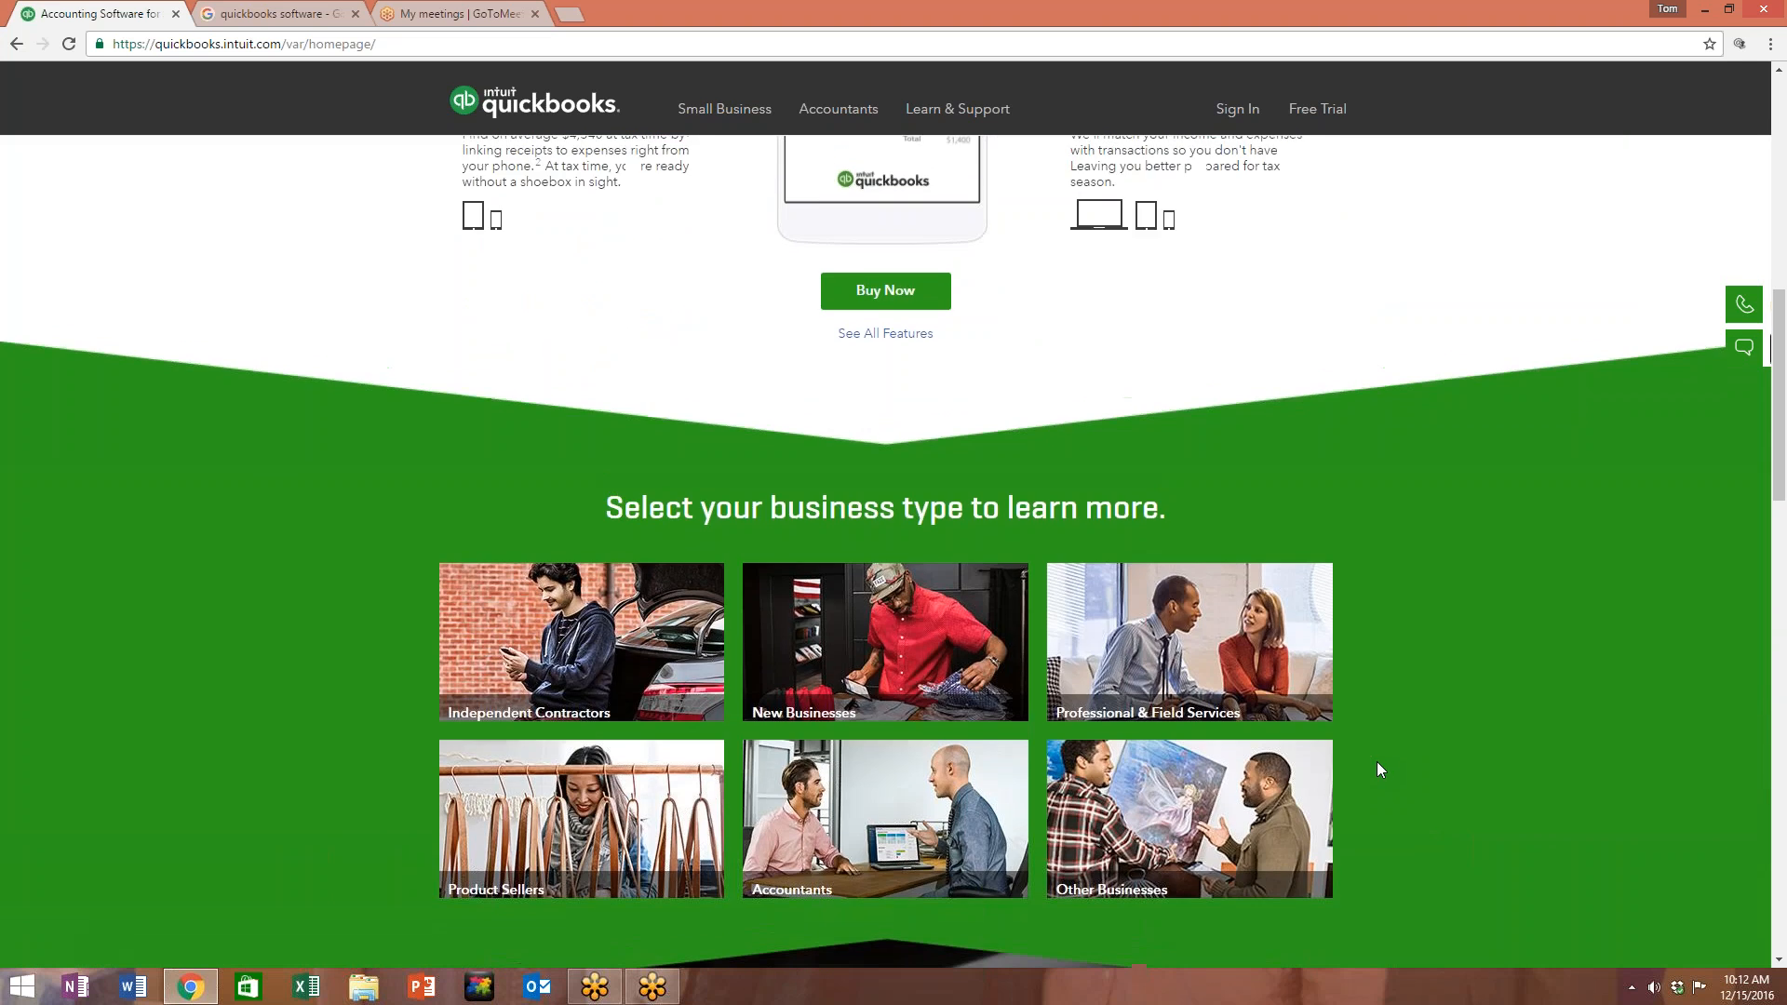
pyautogui.scroll(4, 1379, 768)
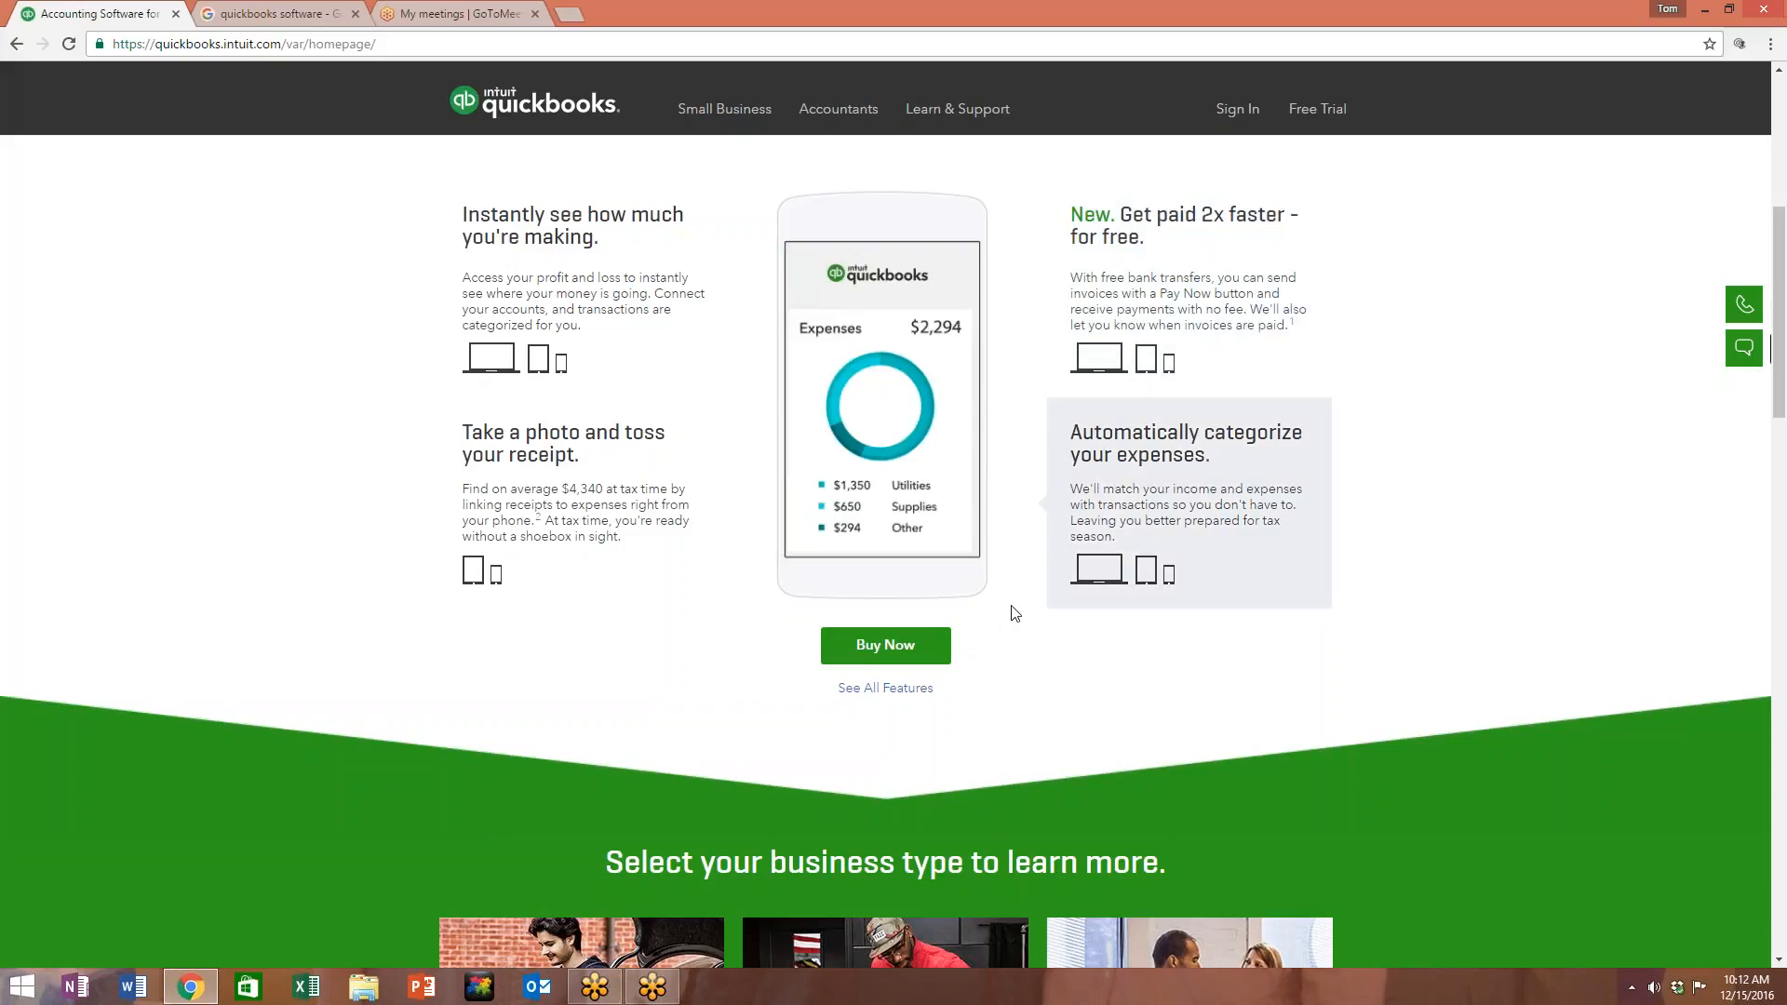
pyautogui.scroll(5, 1163, 616)
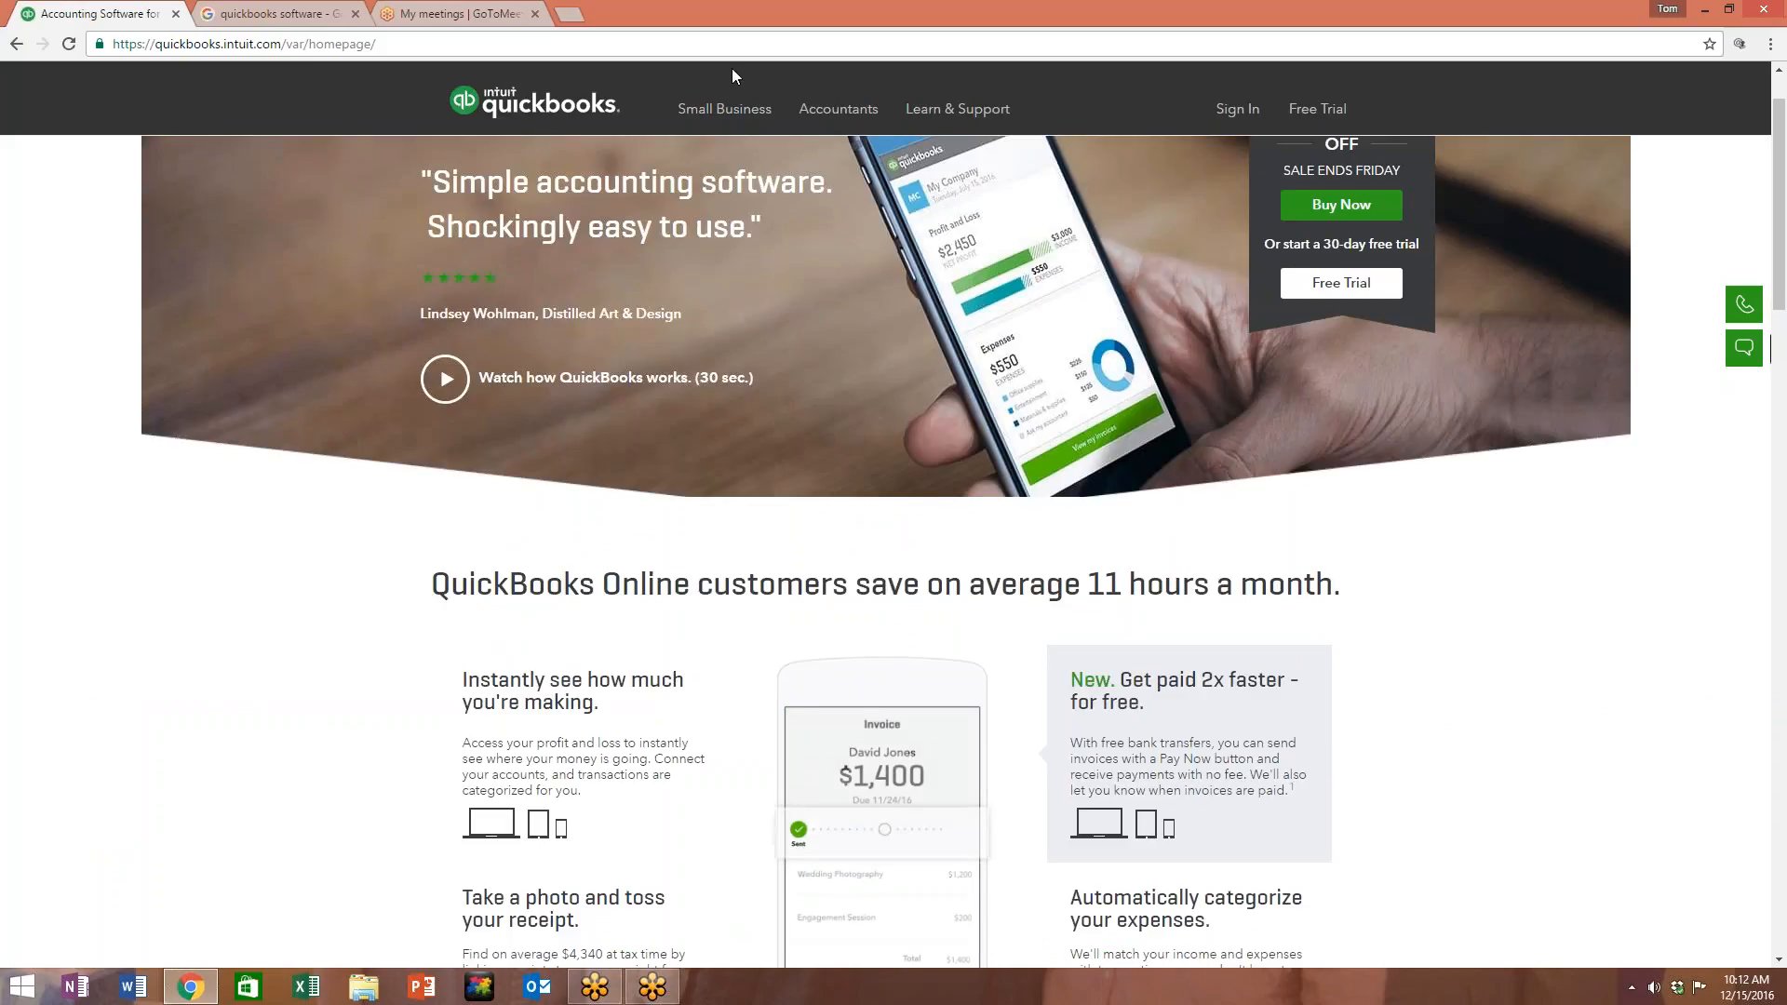
# Step: Open the QuickBooks pricing page and review the Self-Employed, Simple Start, Essentials and Plus plans
pyautogui.moveTo(724, 111)
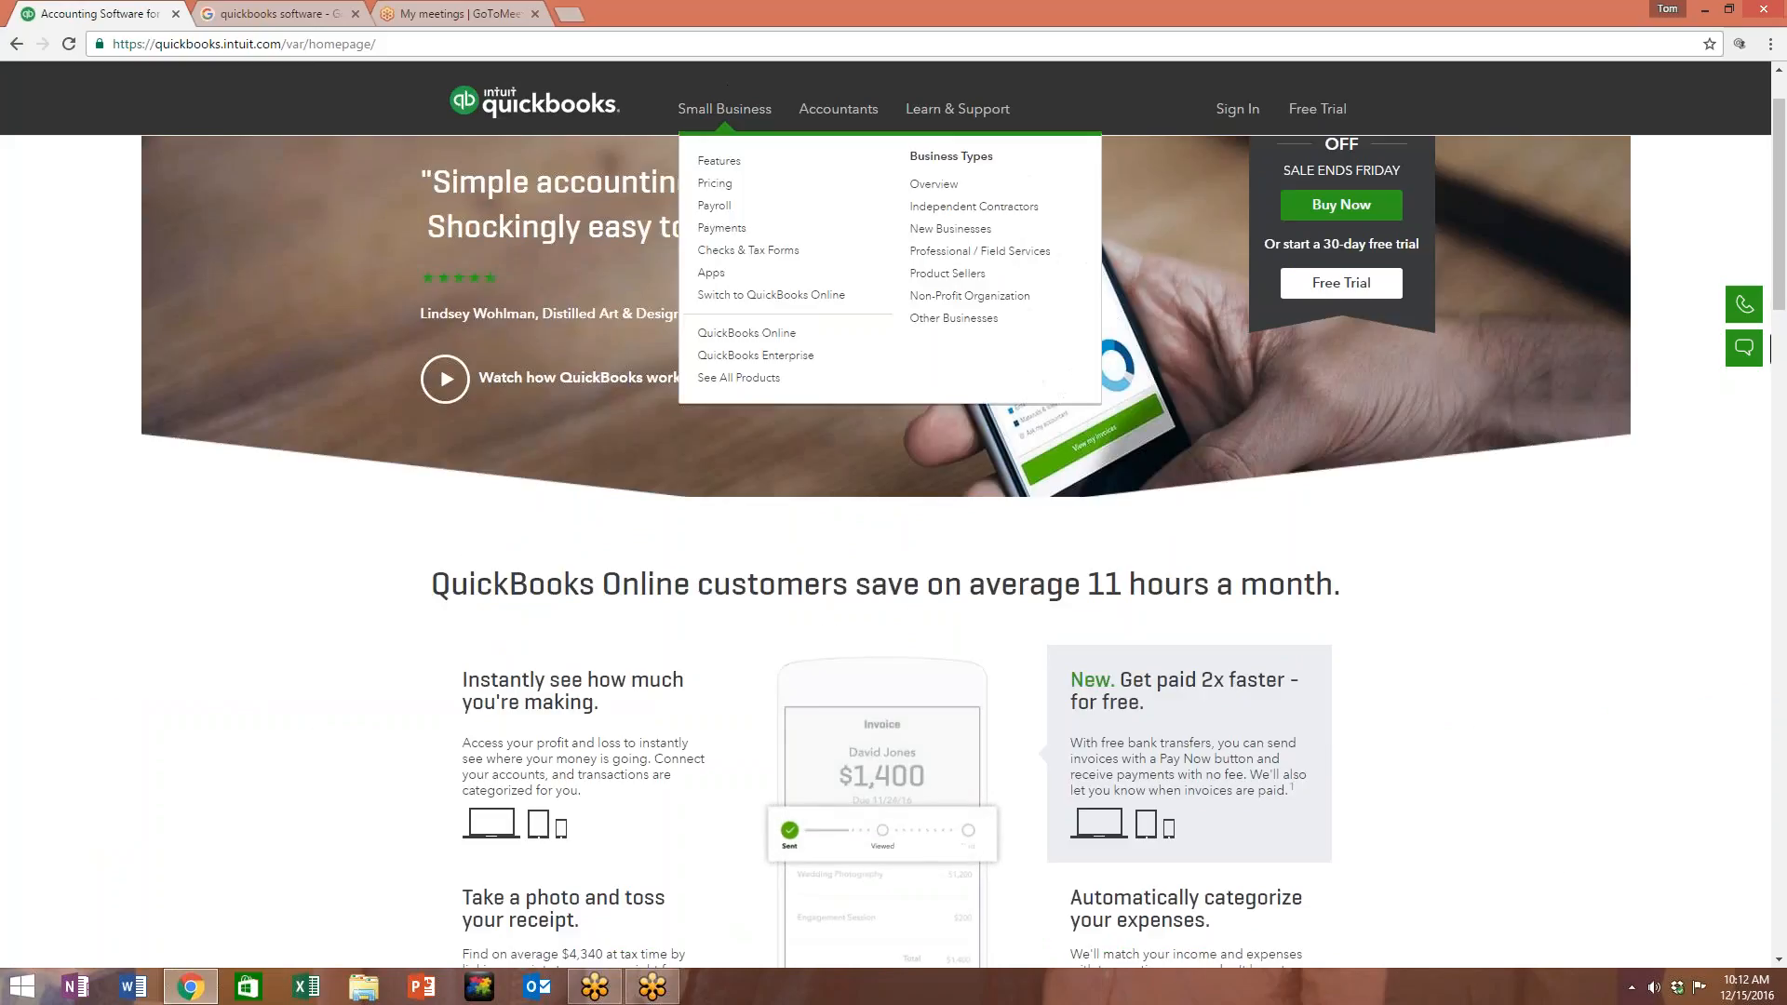
pyautogui.click(715, 183)
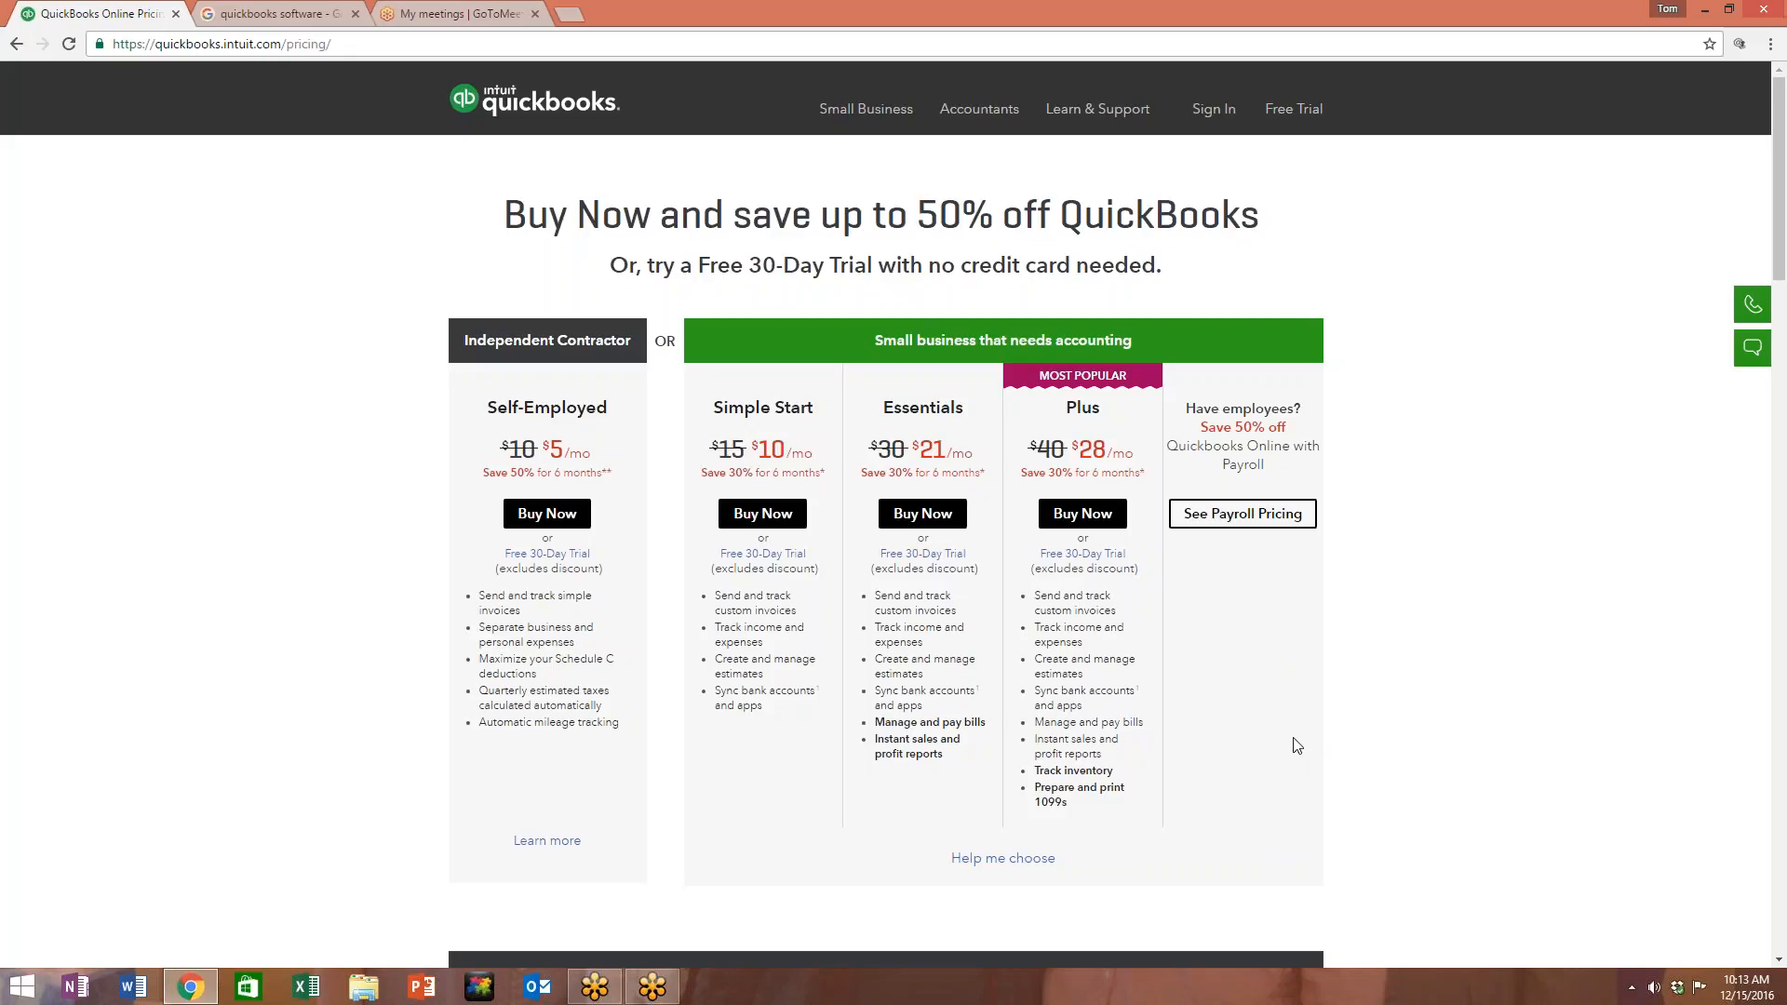
pyautogui.scroll(-4, 1293, 743)
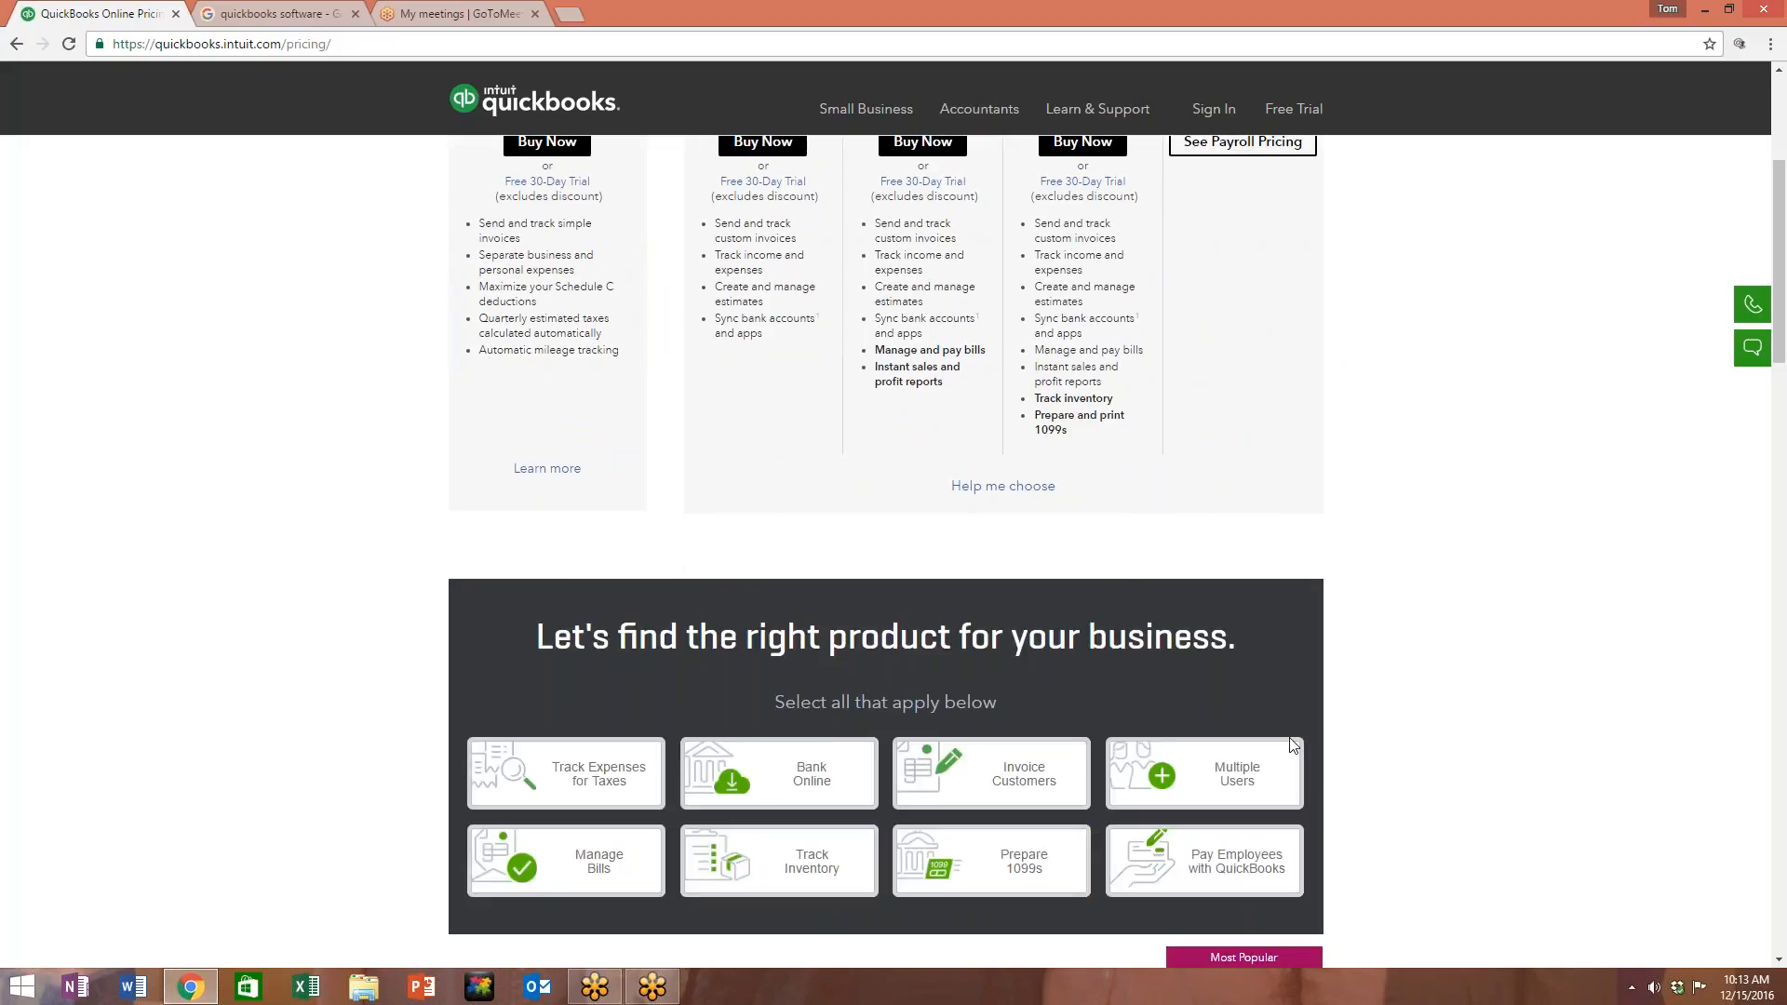
pyautogui.scroll(-1, 1293, 743)
pyautogui.scroll(-2, 1480, 714)
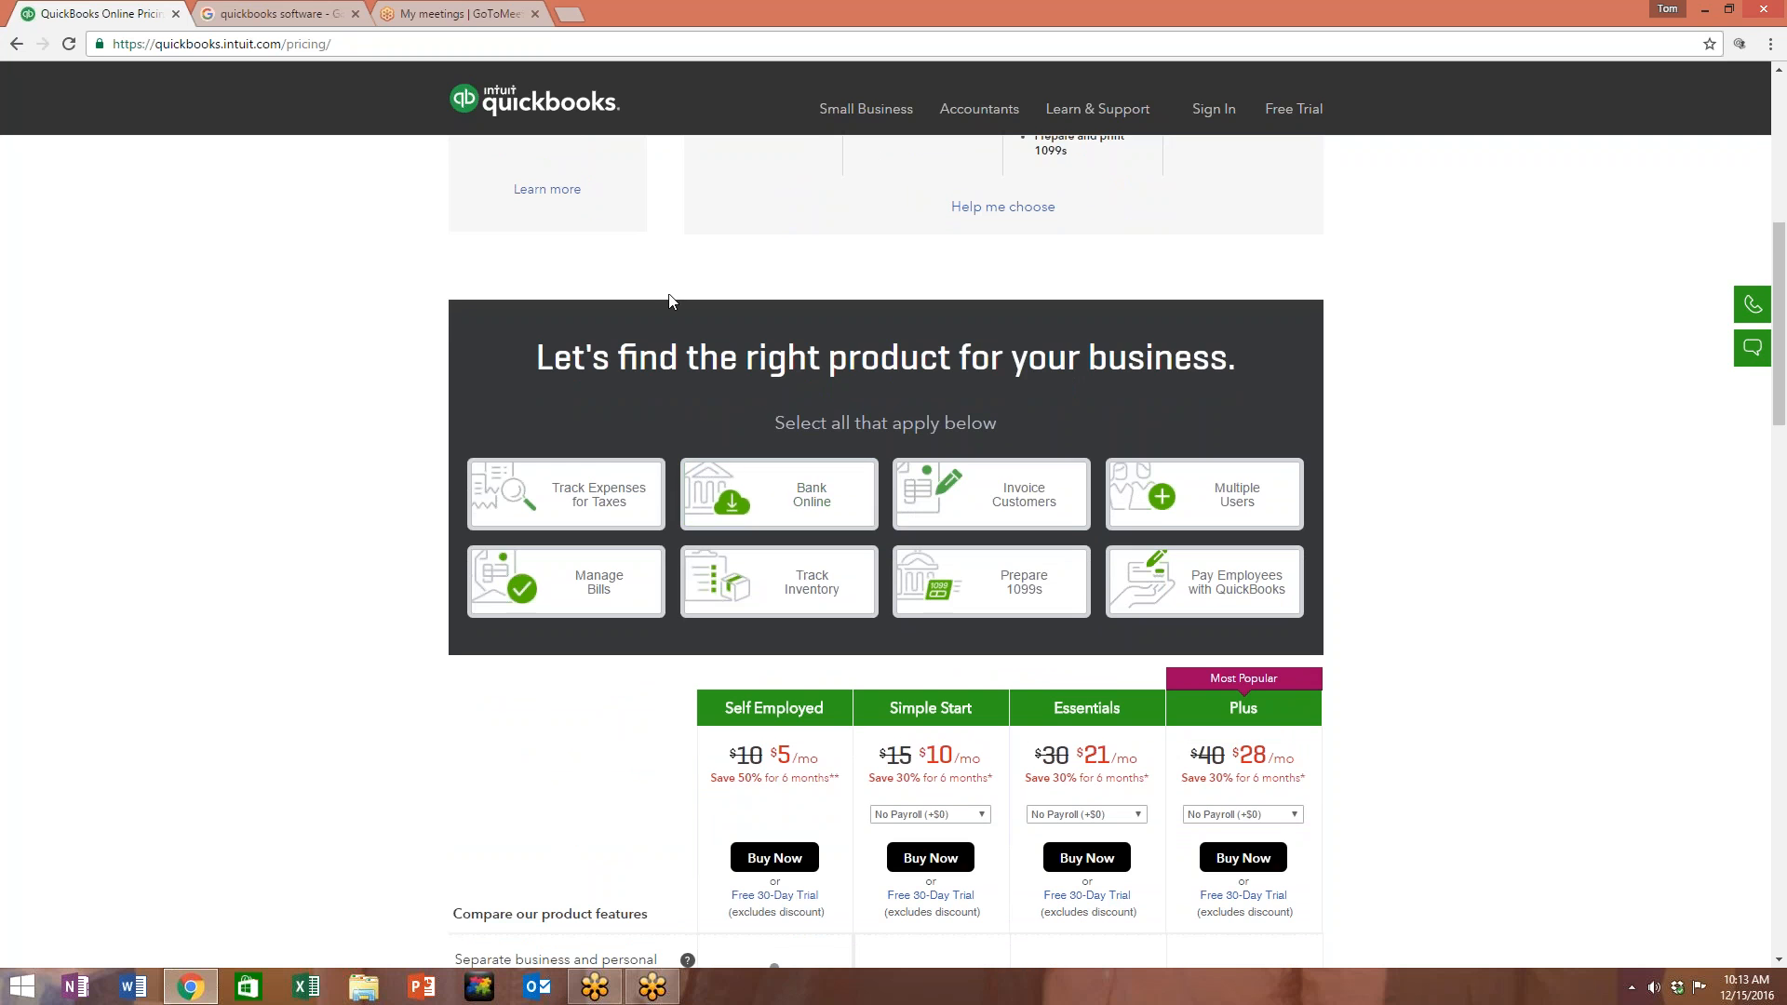
pyautogui.scroll(-6, 1404, 630)
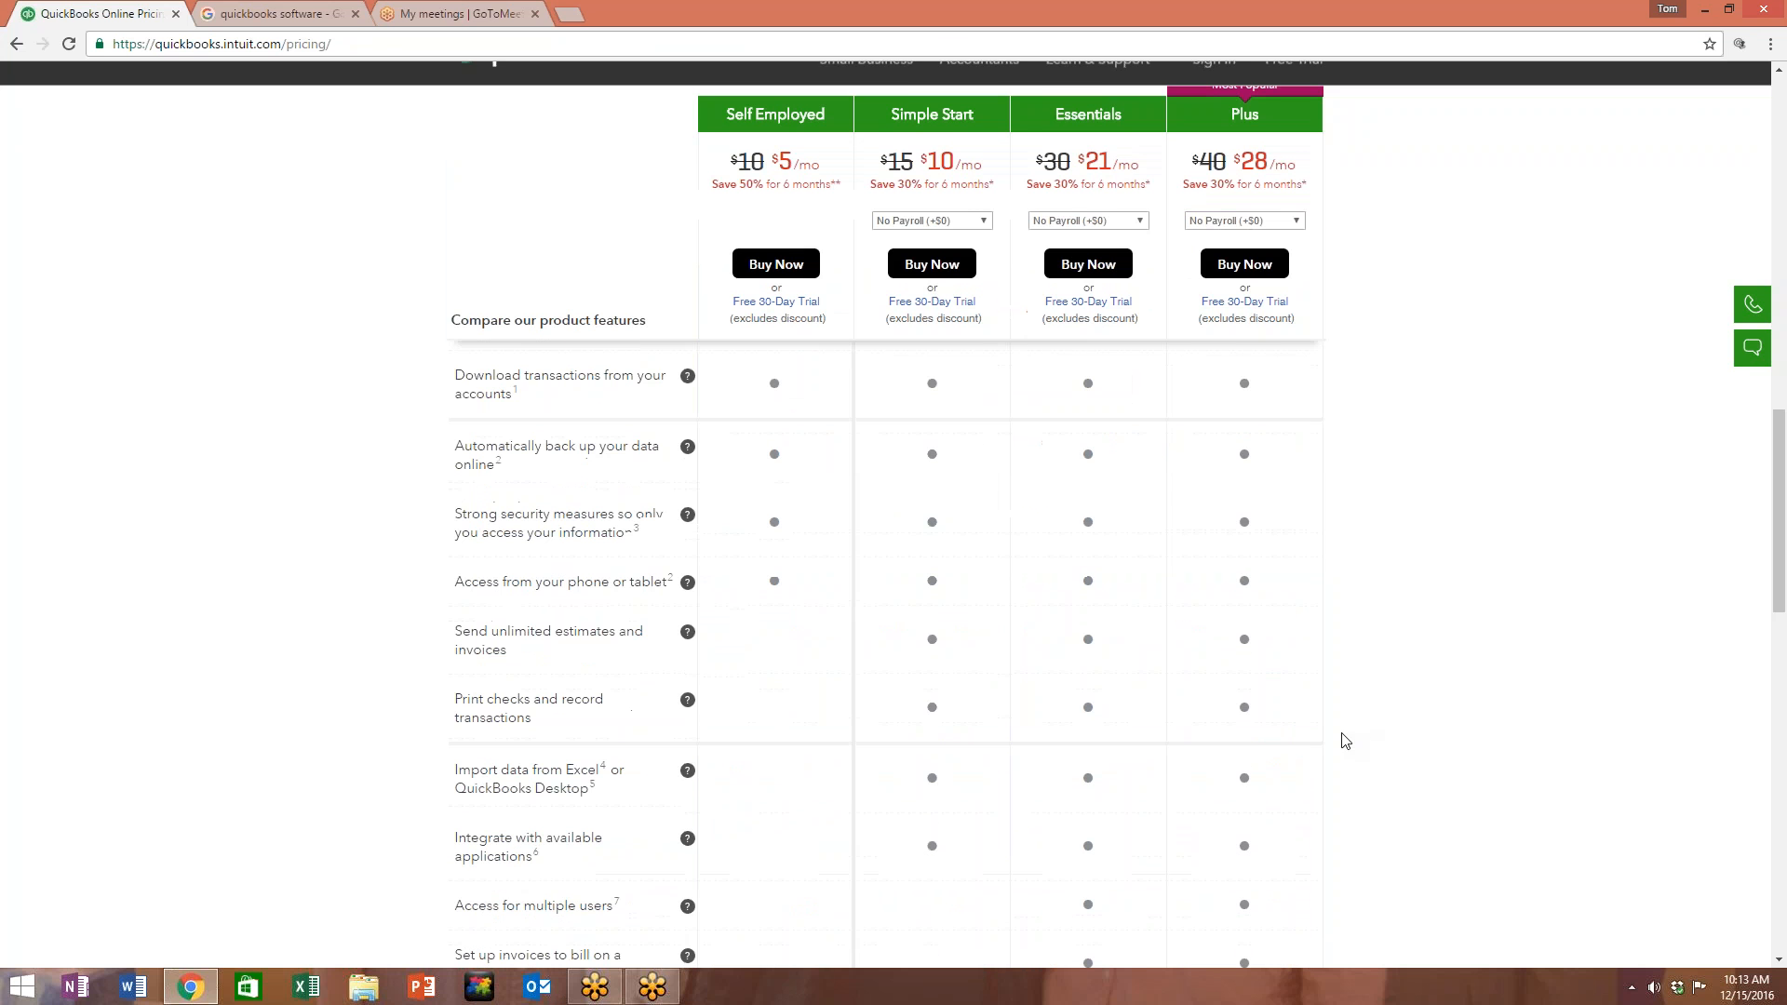
pyautogui.scroll(9, 1237, 590)
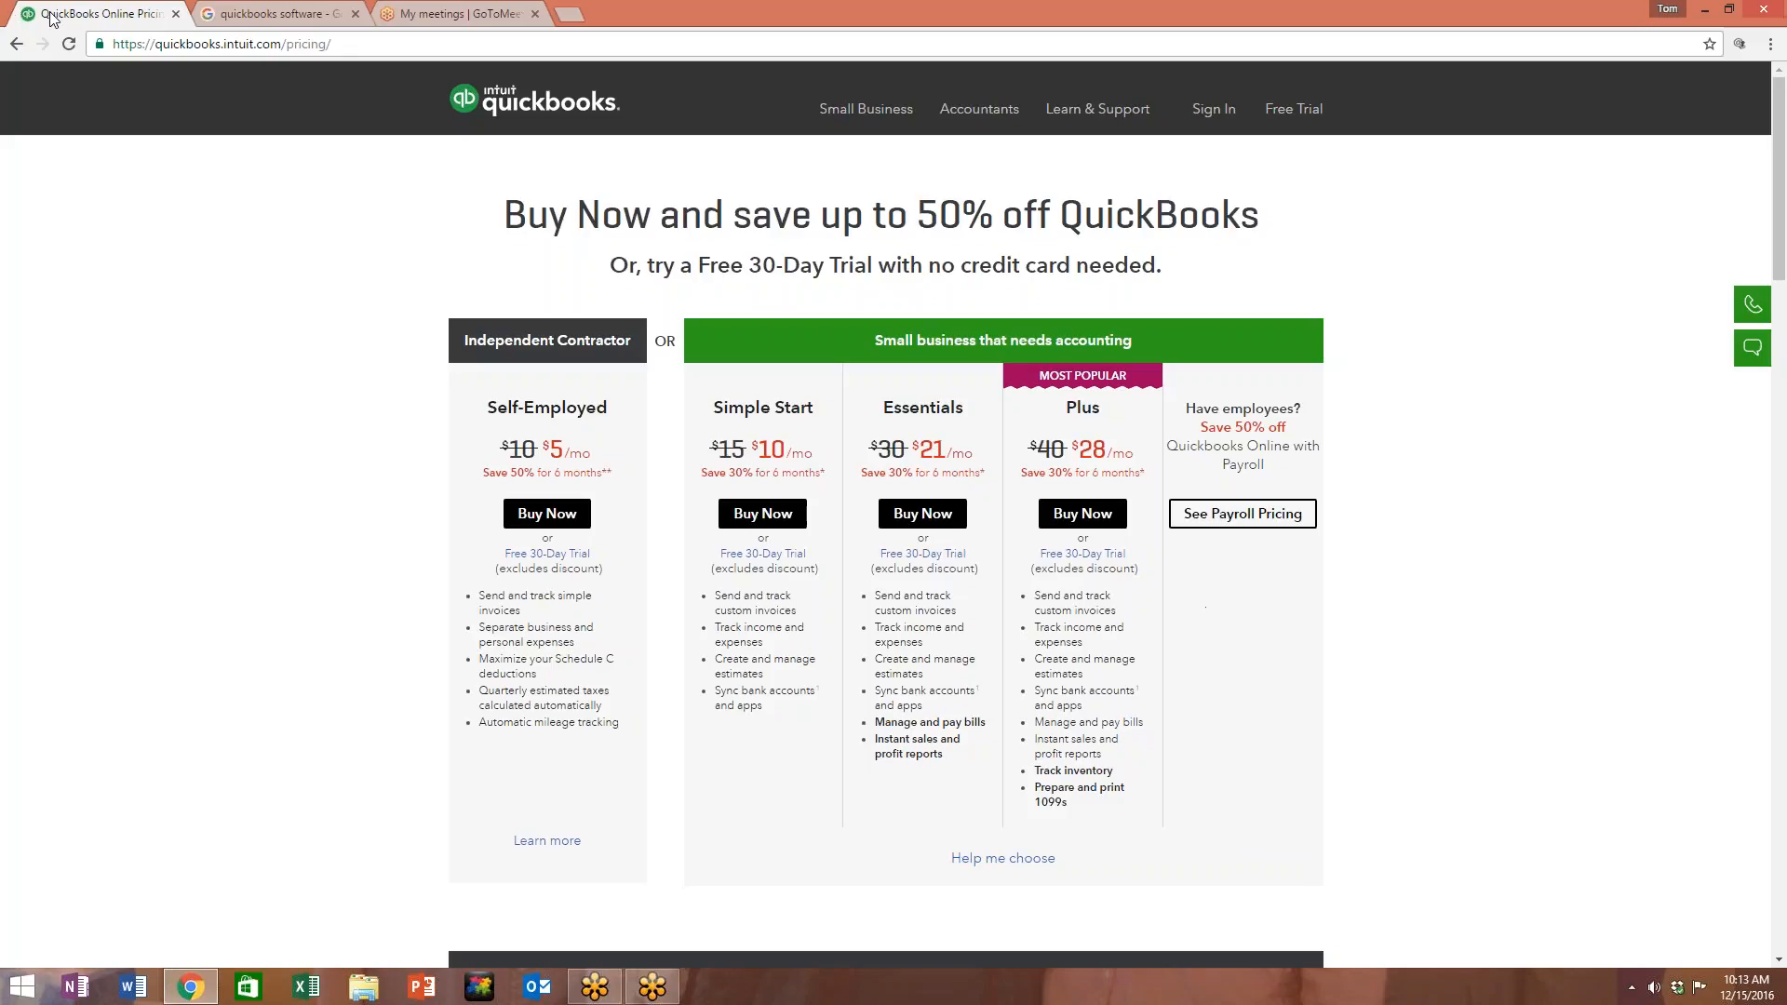
# Step: Open the $199.95 QuickBooks Pro Desktop 2017 shopping listing from the Google results
pyautogui.click(258, 16)
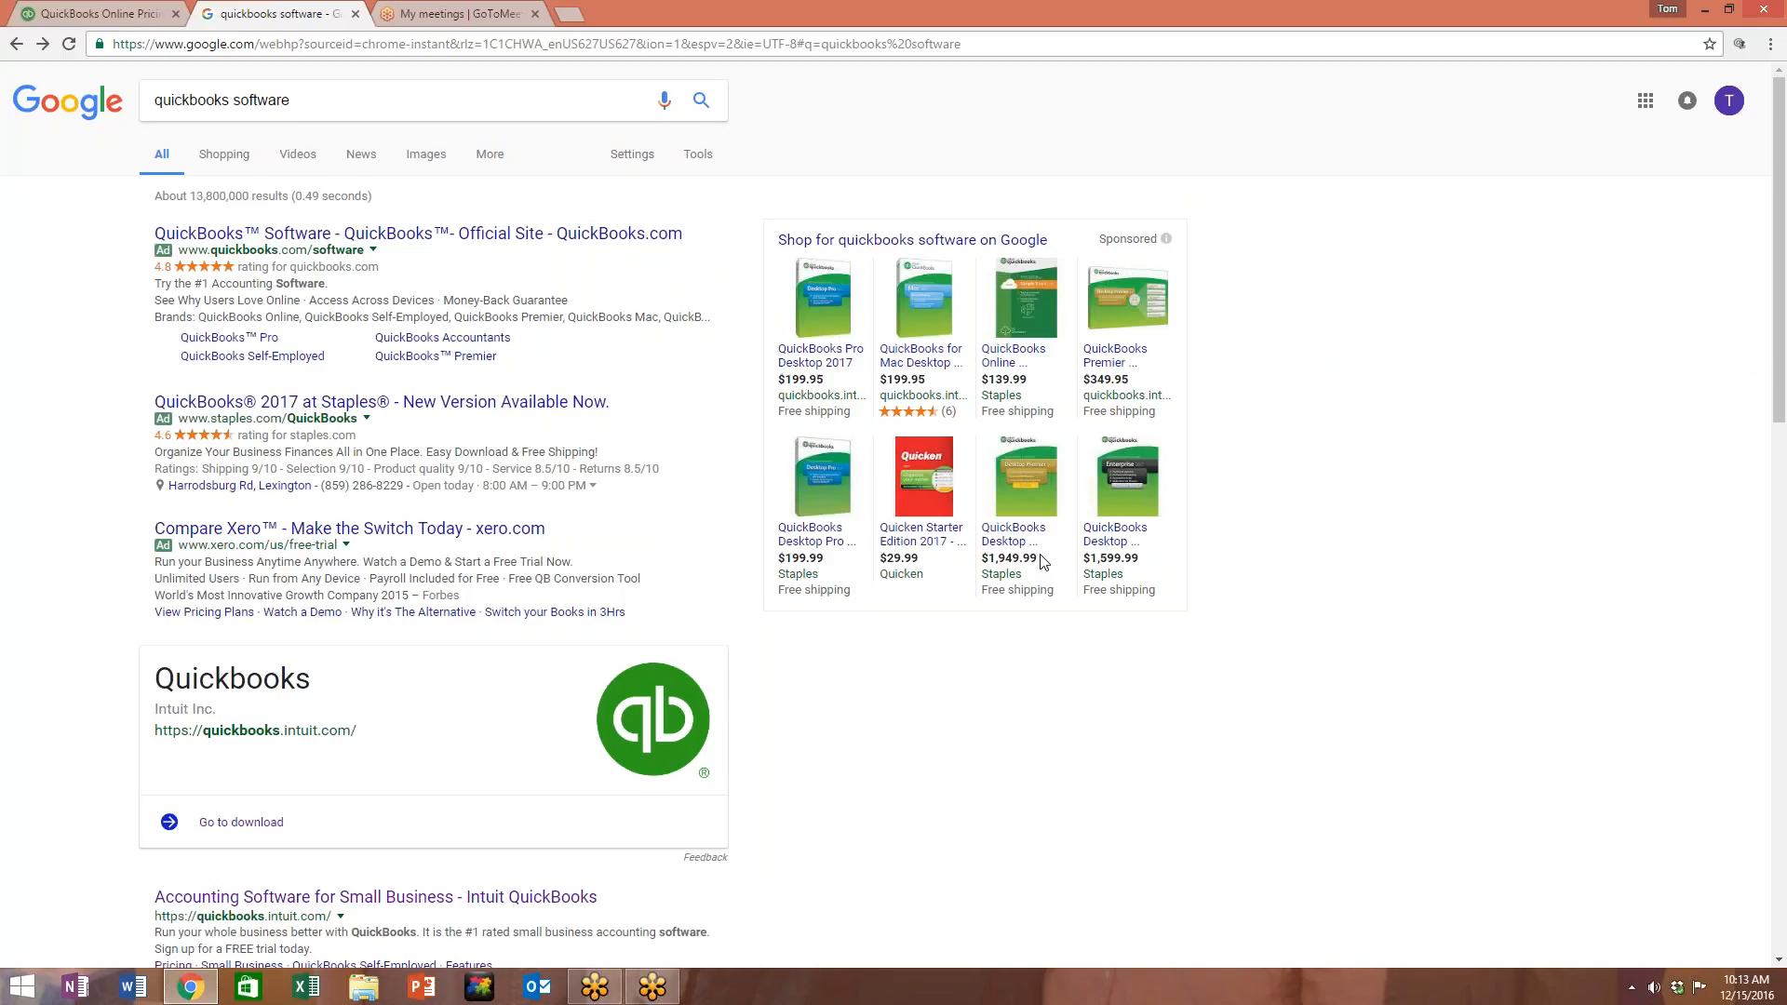
pyautogui.click(814, 356)
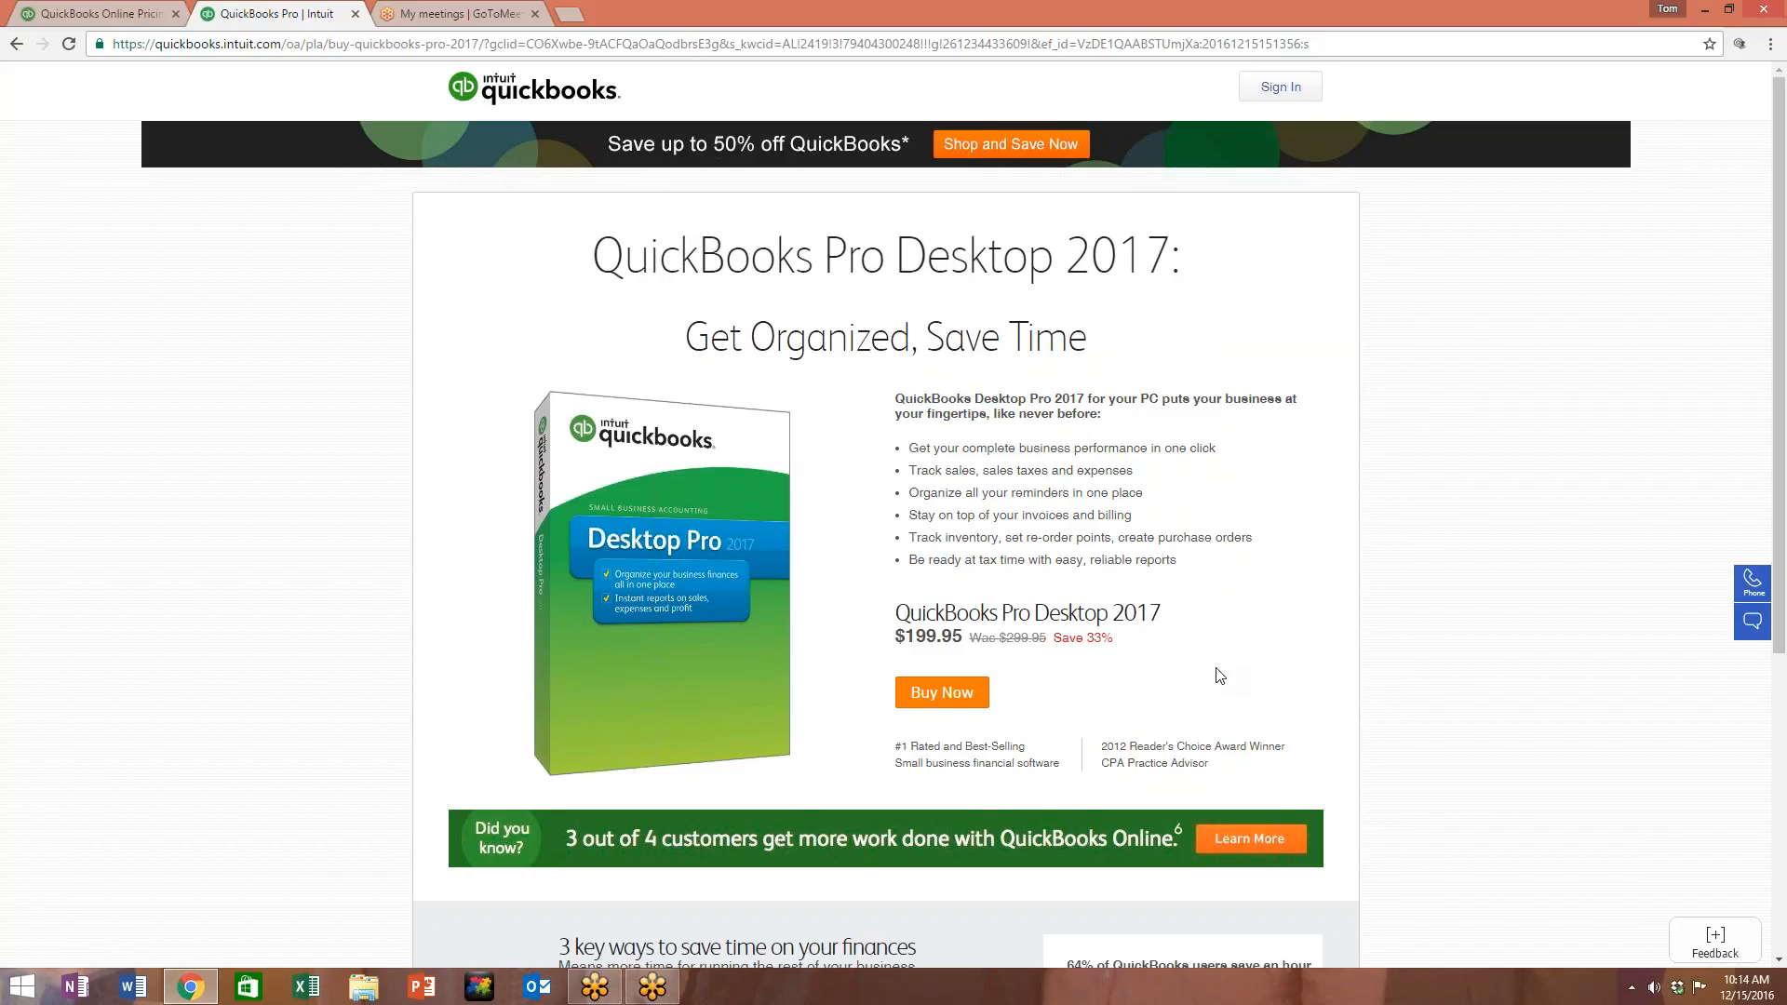
# Step: Compare the QuickBooks Pro Desktop 2017 page against the QuickBooks Online pricing page
pyautogui.scroll(-5, 1226, 677)
pyautogui.scroll(5, 1217, 675)
pyautogui.hotkey('ctrl', 'shift', 'Tab')
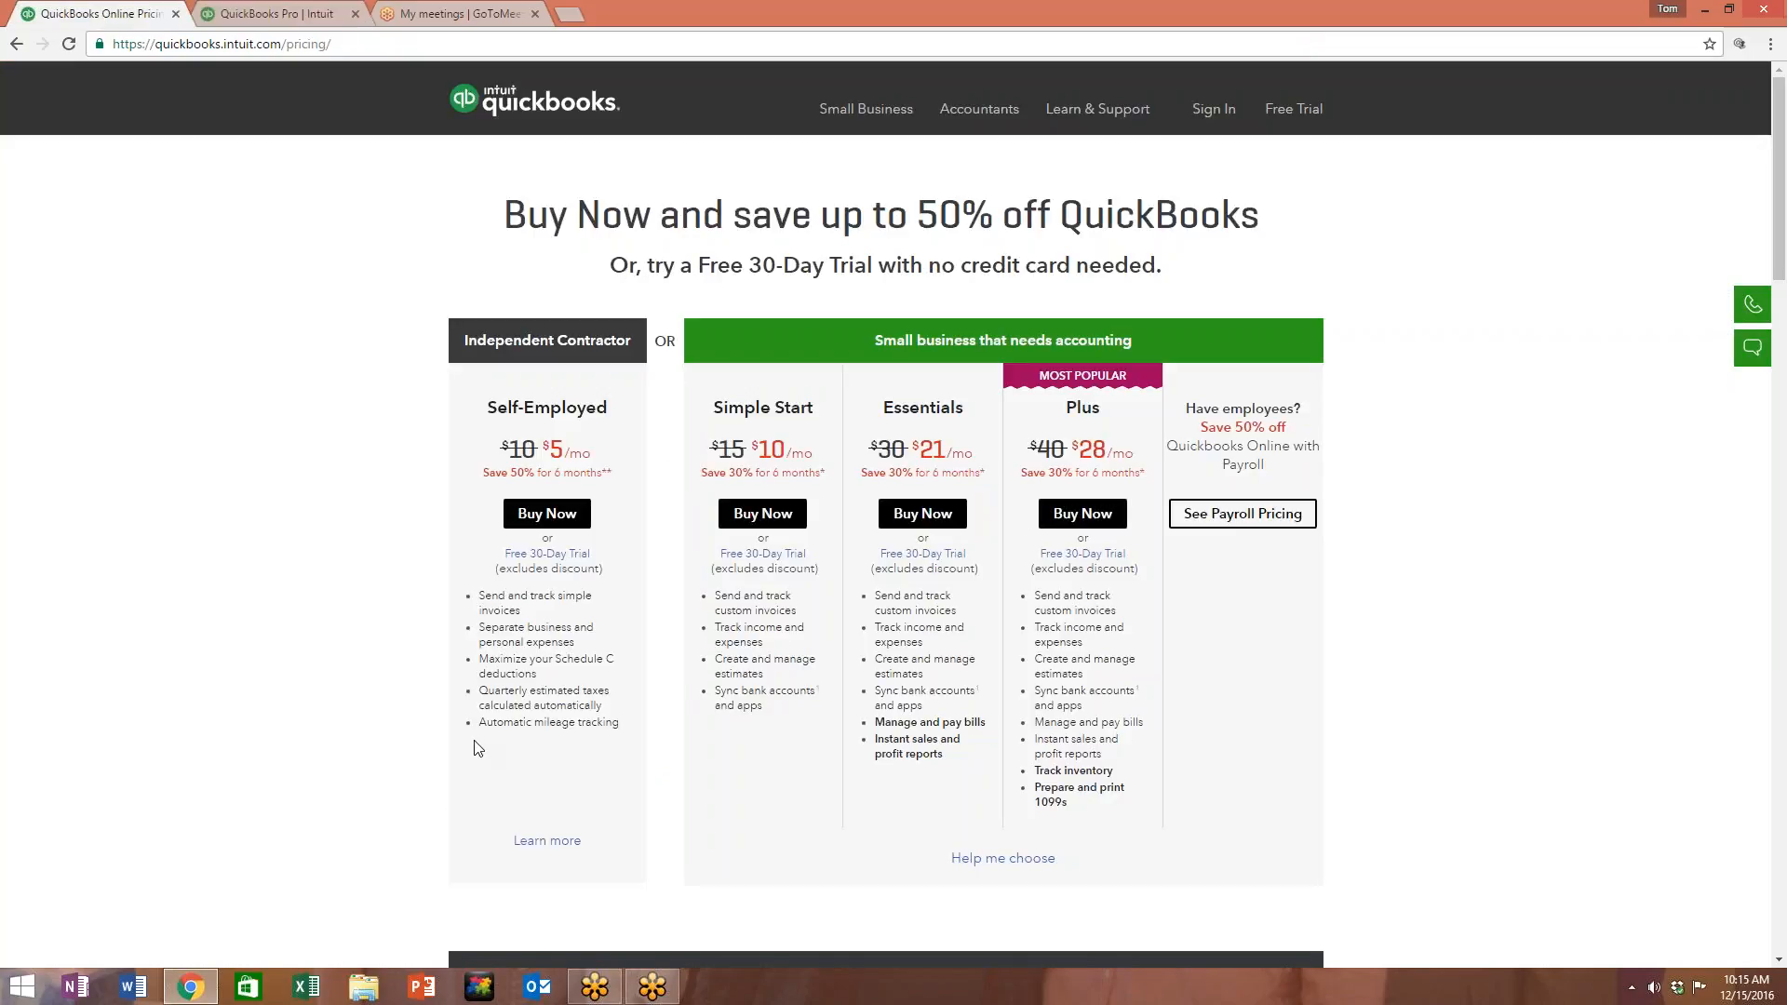
pyautogui.scroll(-6, 1331, 659)
pyautogui.scroll(6, 1333, 661)
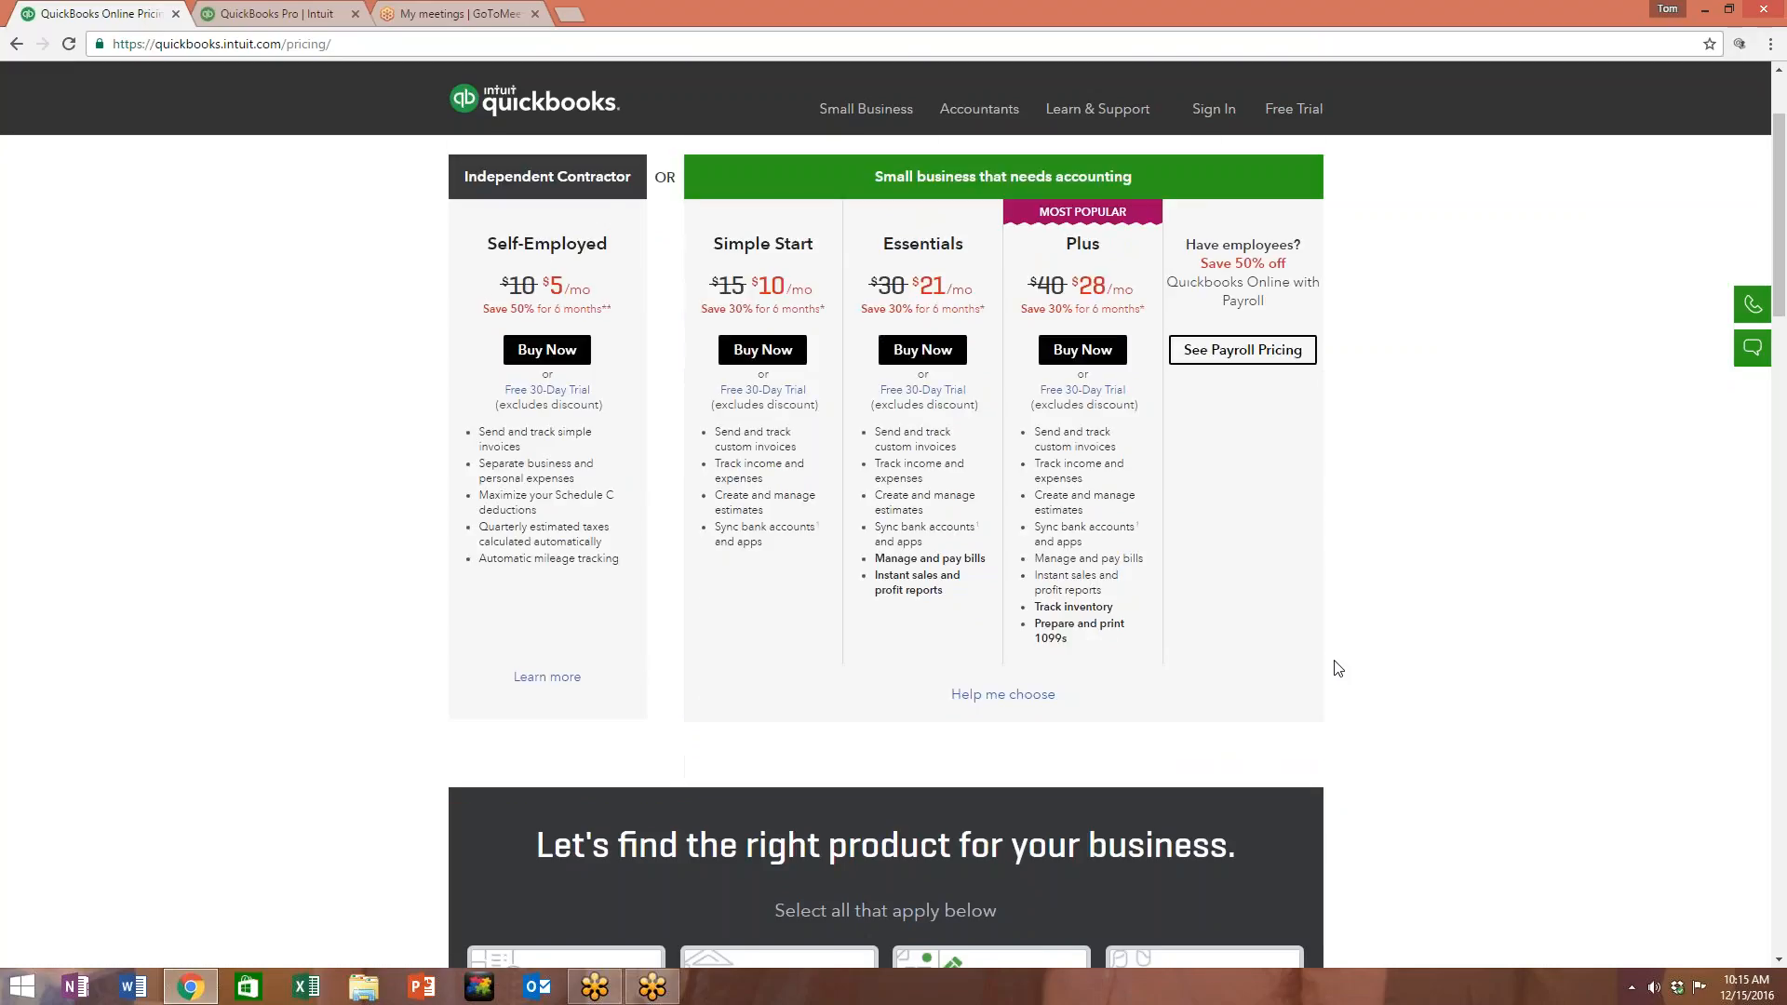
pyautogui.click(335, 18)
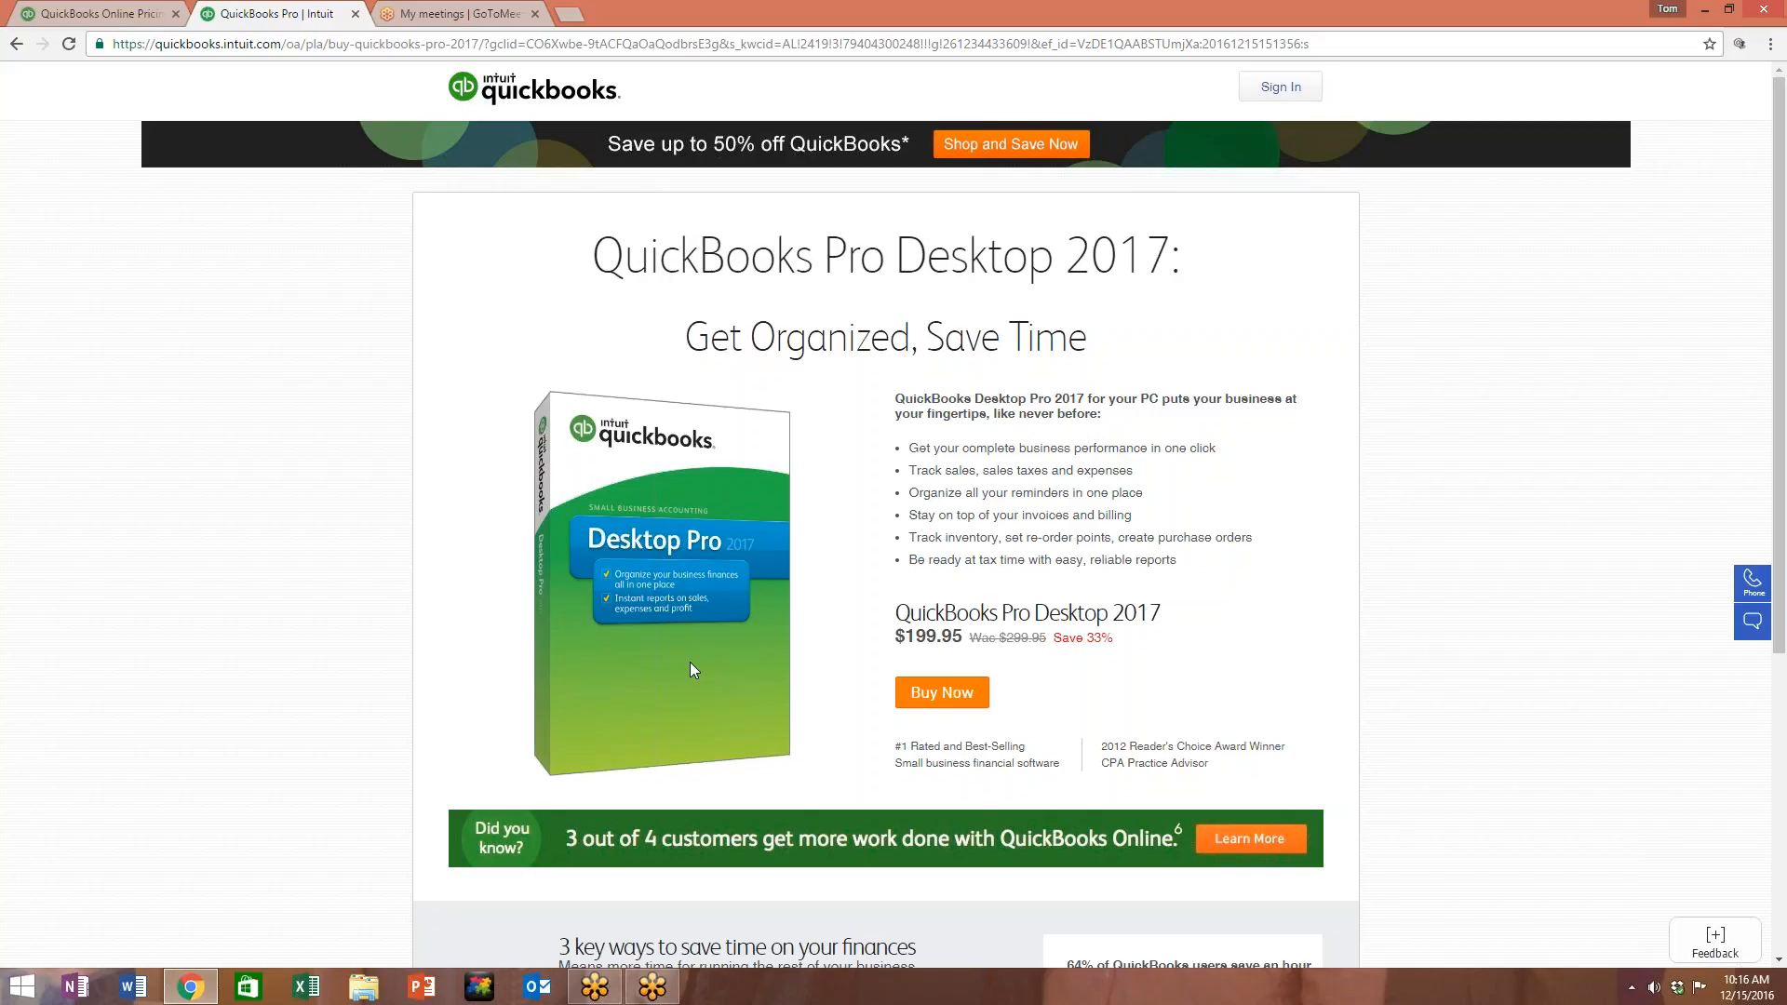
# Step: Flip between the pricing and Pro Desktop pages again, then minimize Chrome to the desktop
pyautogui.click(78, 18)
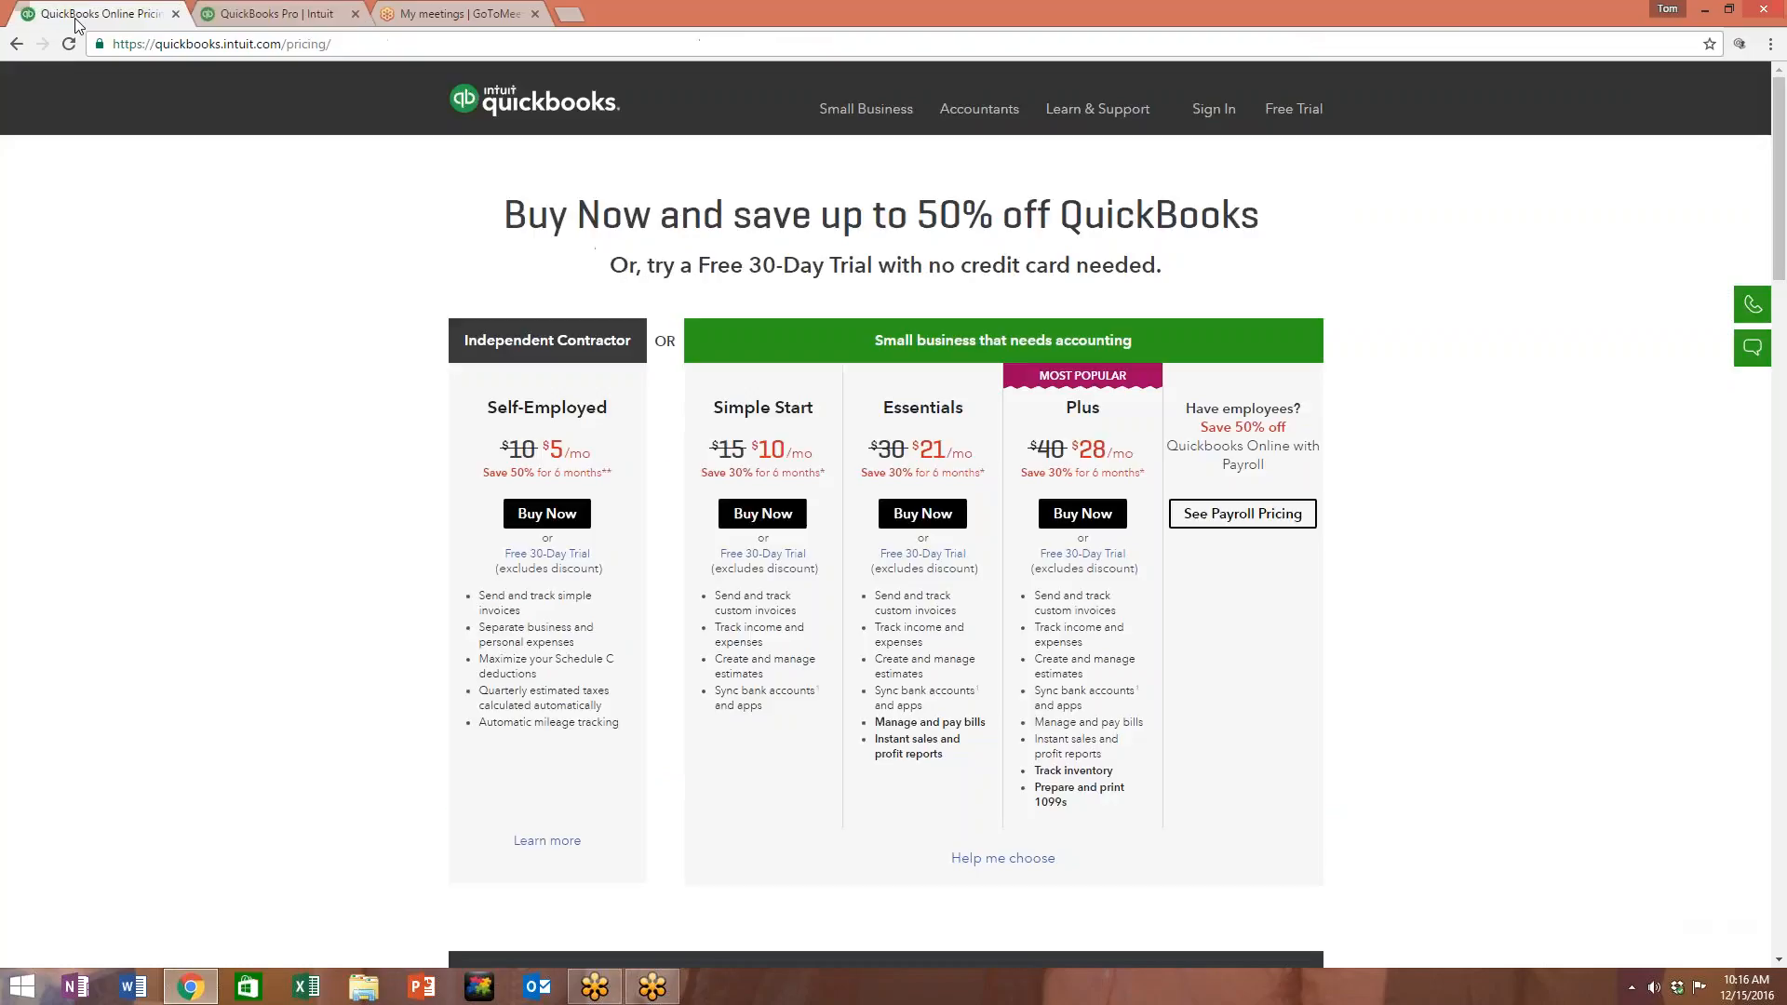
pyautogui.click(233, 15)
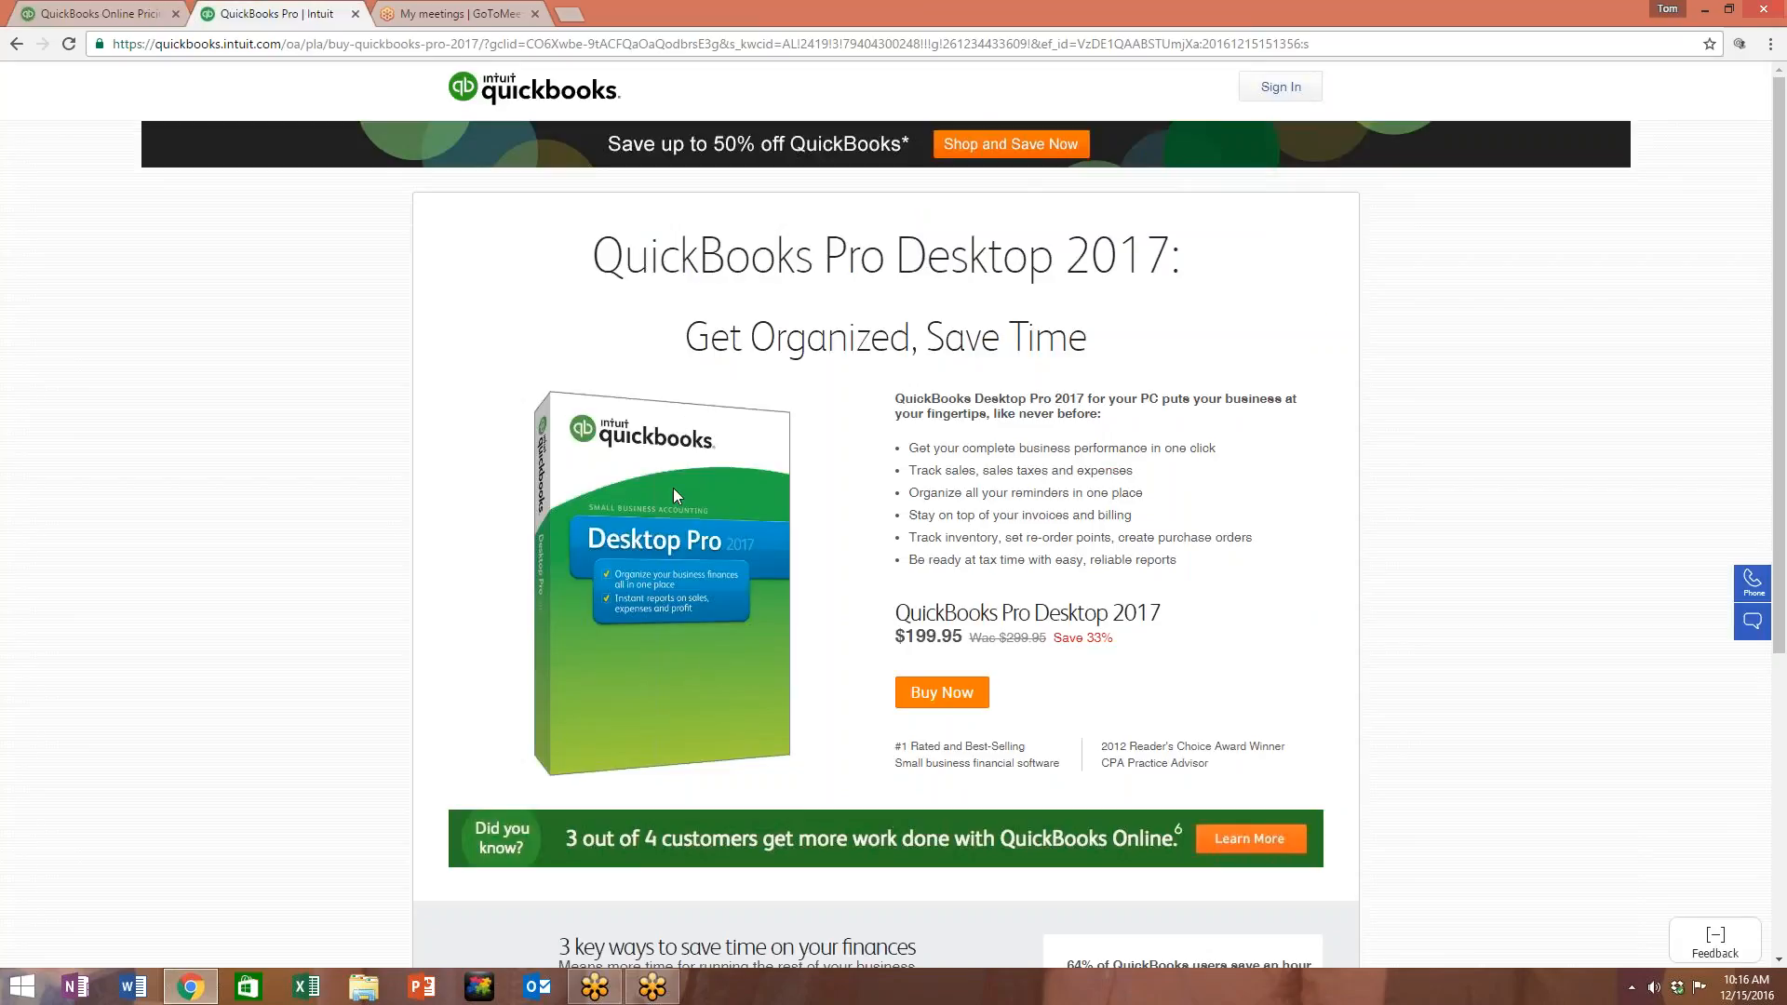
pyautogui.click(84, 17)
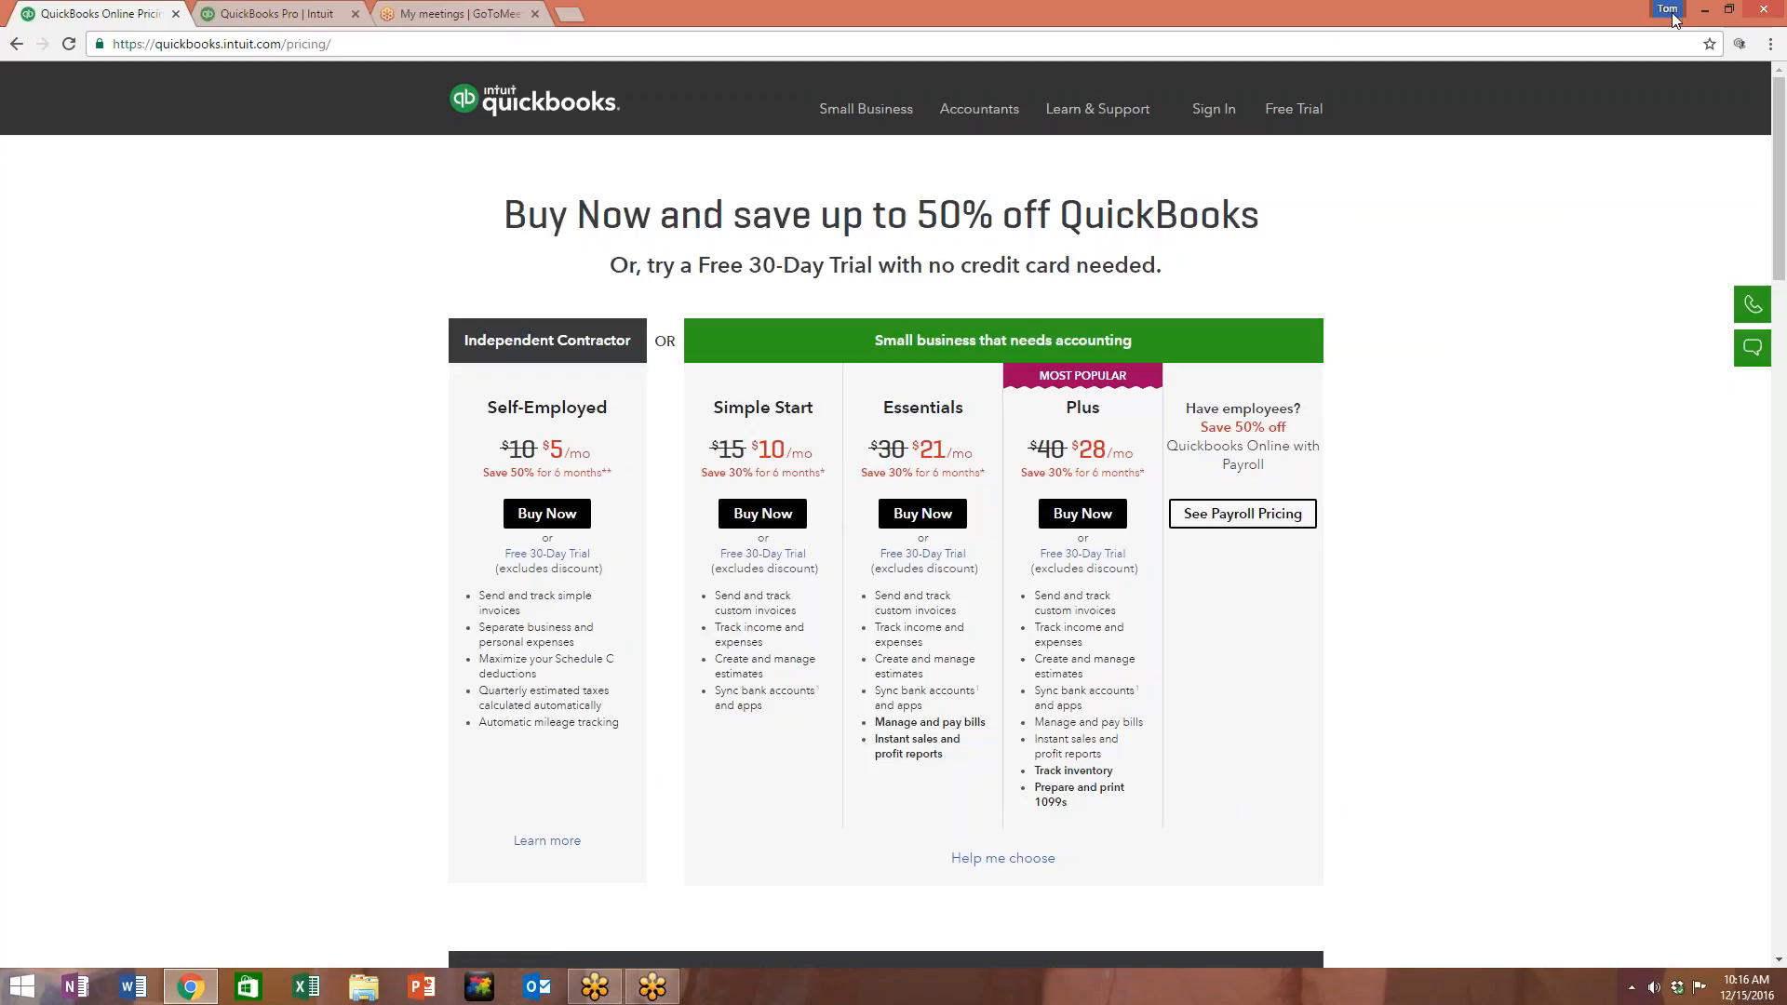
pyautogui.click(1703, 13)
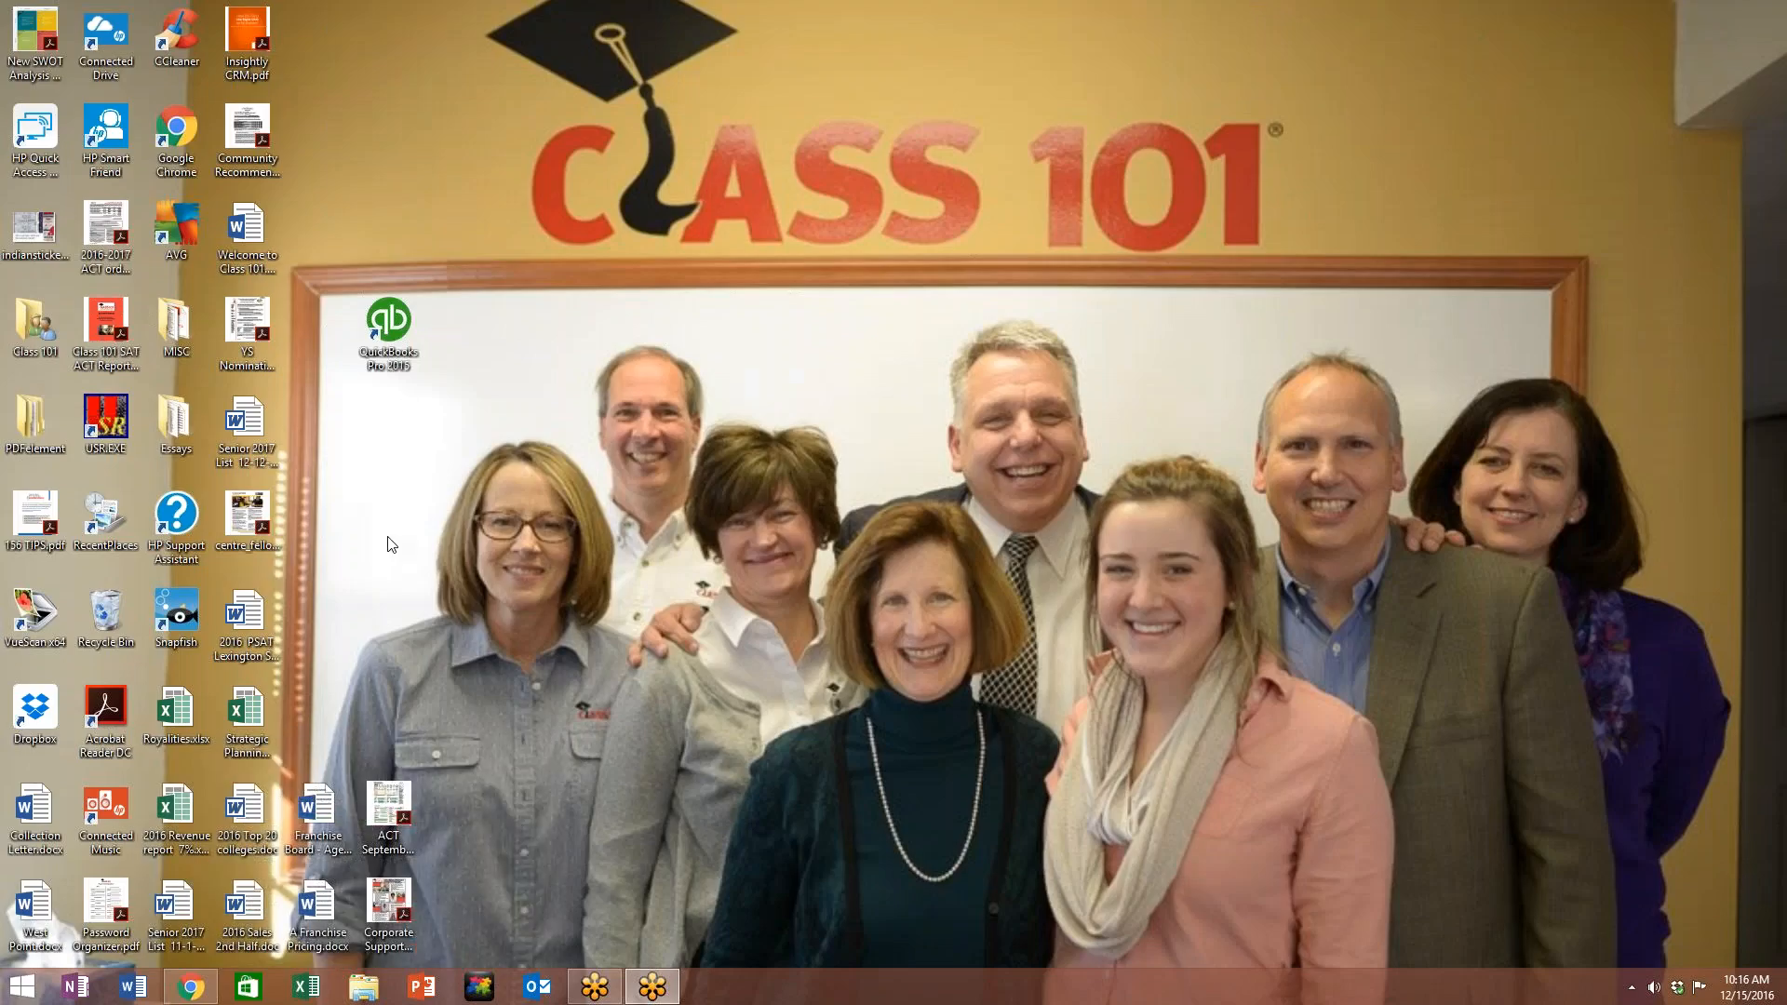
# Step: Move the QuickBooks Pro 2015 shortcut to mid-desktop and launch the program
pyautogui.moveTo(423, 325); pyautogui.dragTo(851, 327)
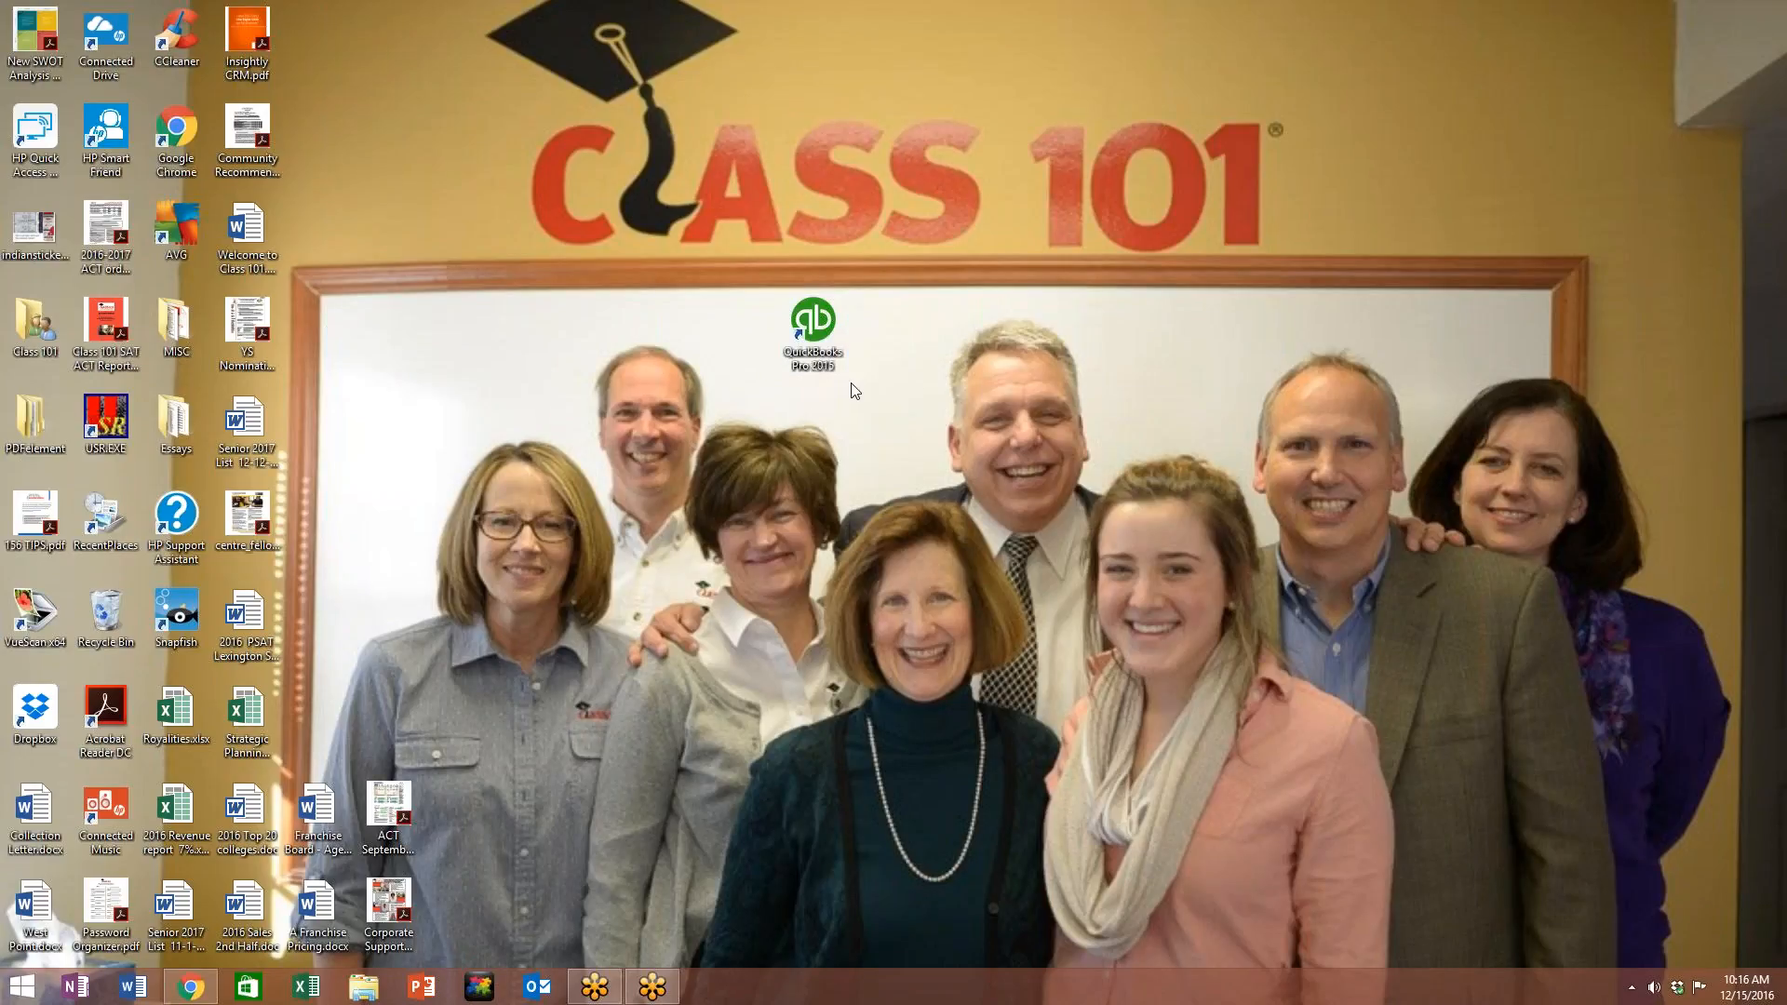
pyautogui.doubleClick(809, 323)
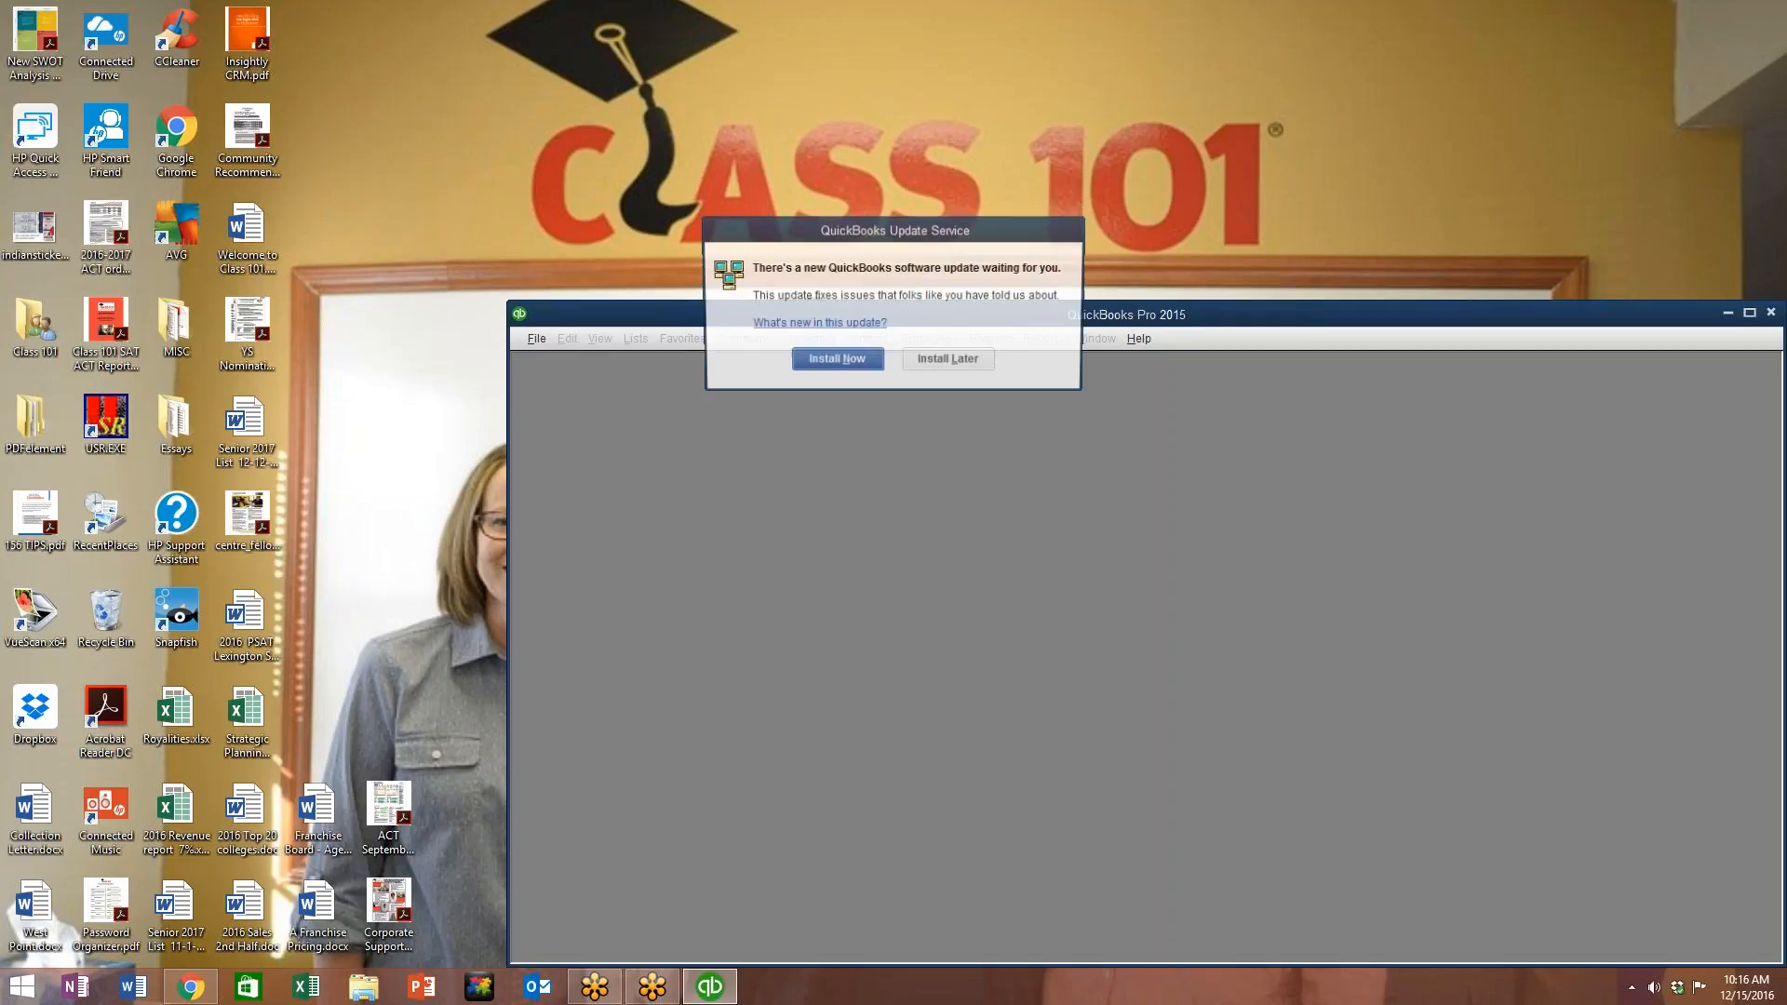
# Step: Postpone the software update, maximize the QuickBooks window, and choose to create a new company
pyautogui.click(950, 362)
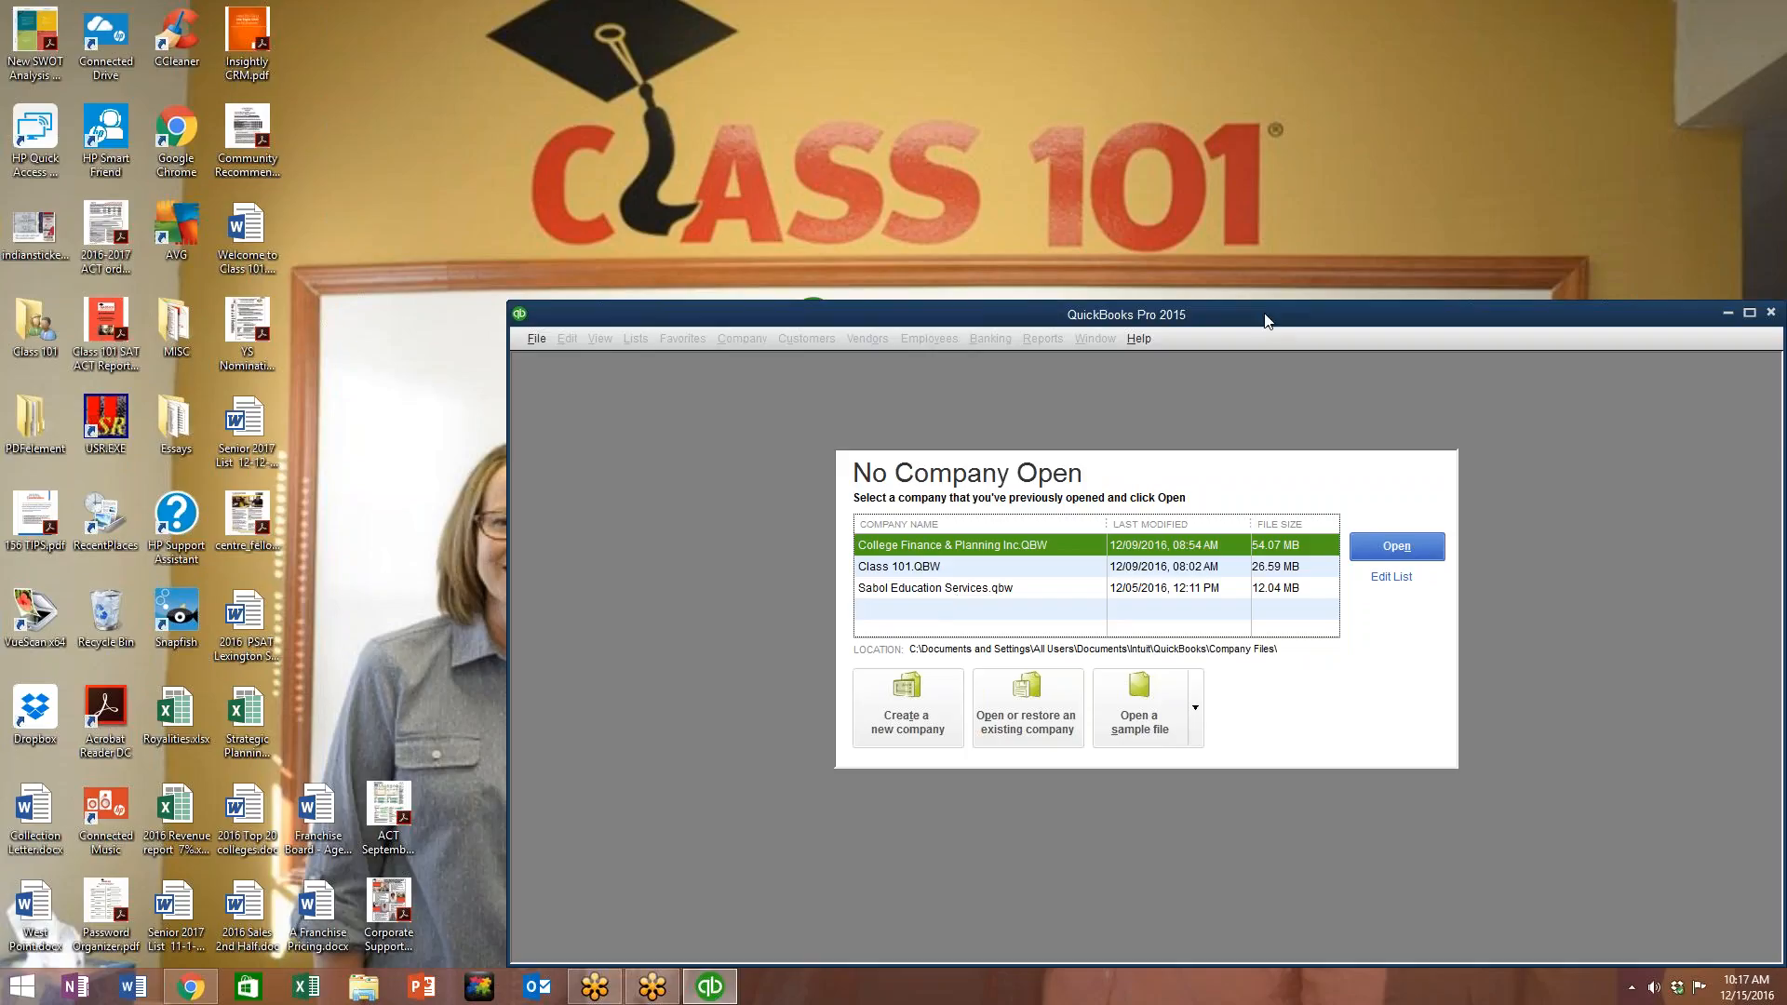
pyautogui.moveTo(1266, 321); pyautogui.dragTo(1012, 146)
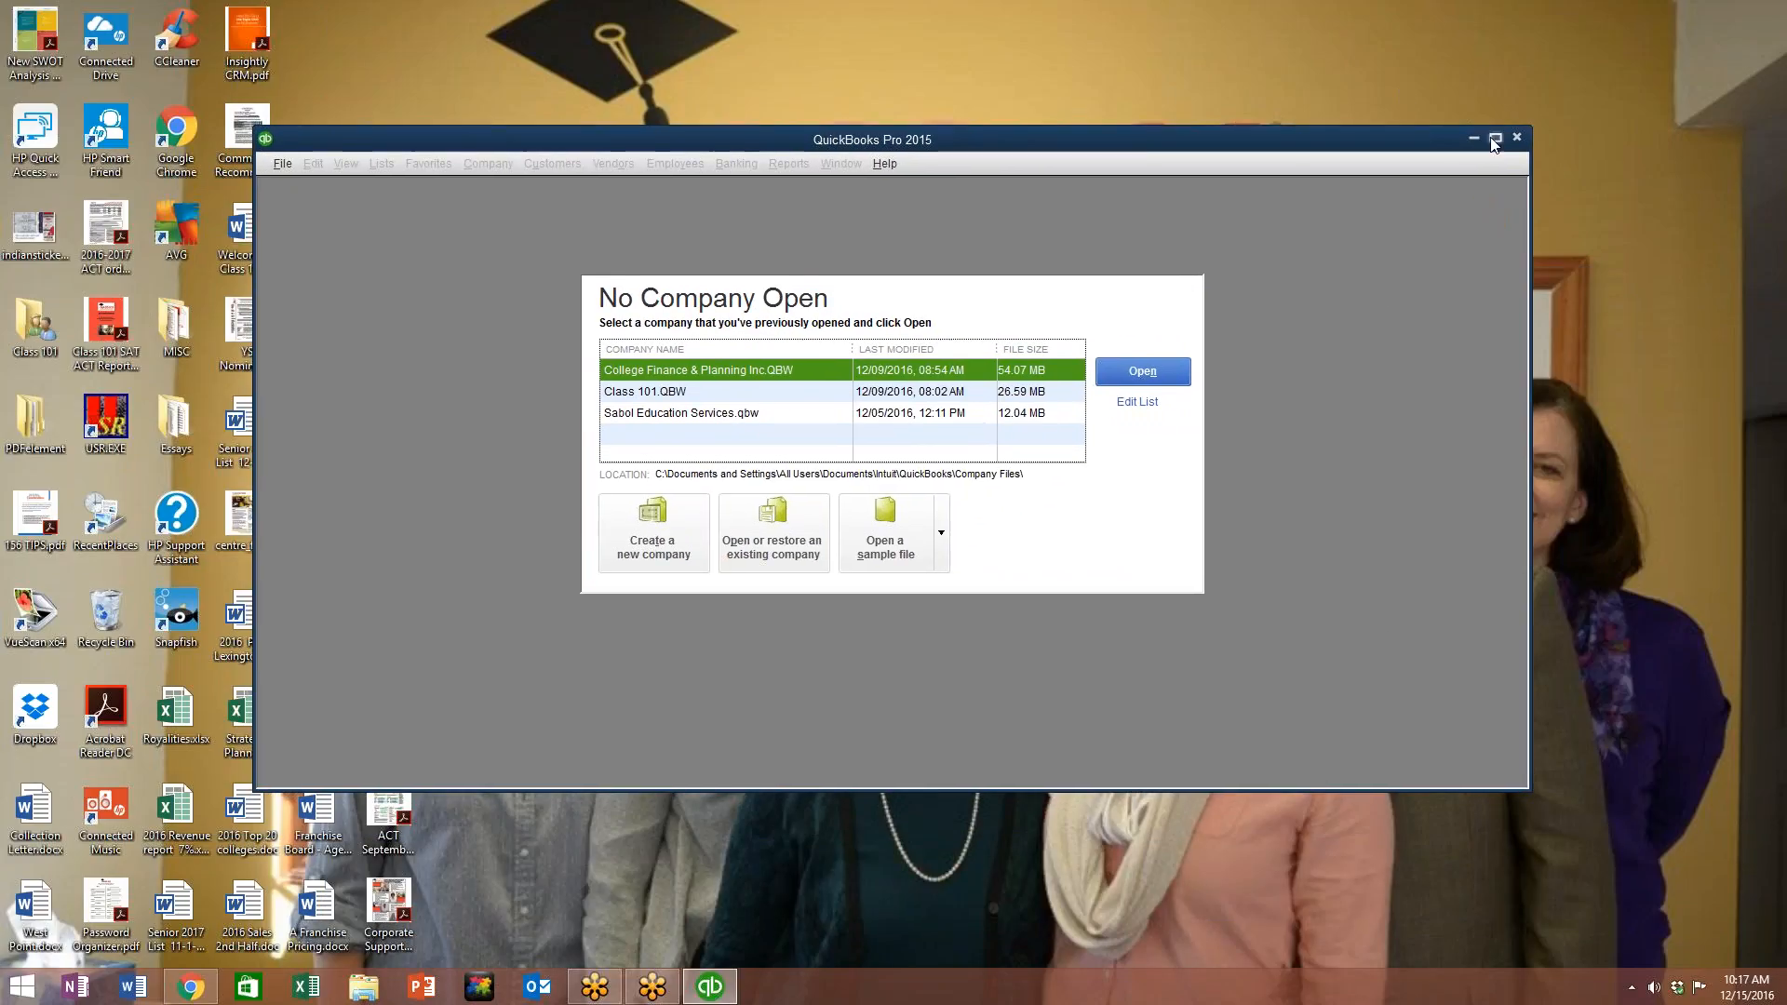
pyautogui.click(1495, 139)
pyautogui.click(656, 529)
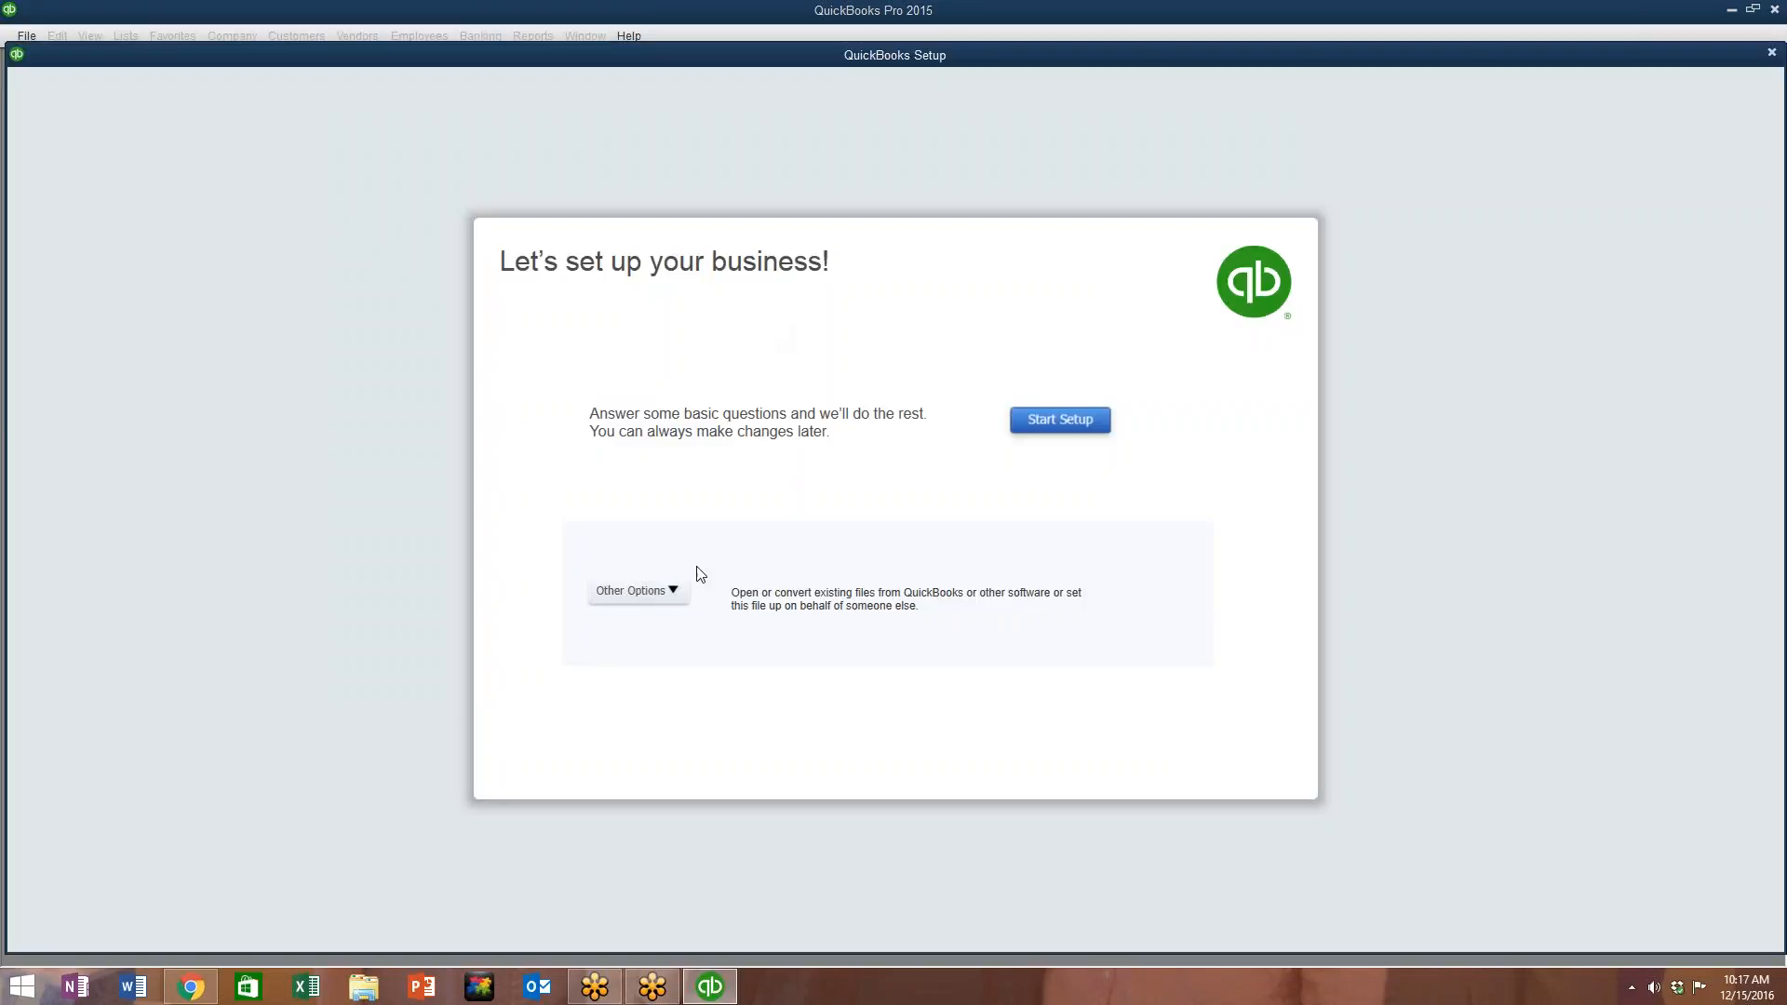
# Step: Start the guided setup and skip the Intuit account sign-in
pyautogui.click(1080, 427)
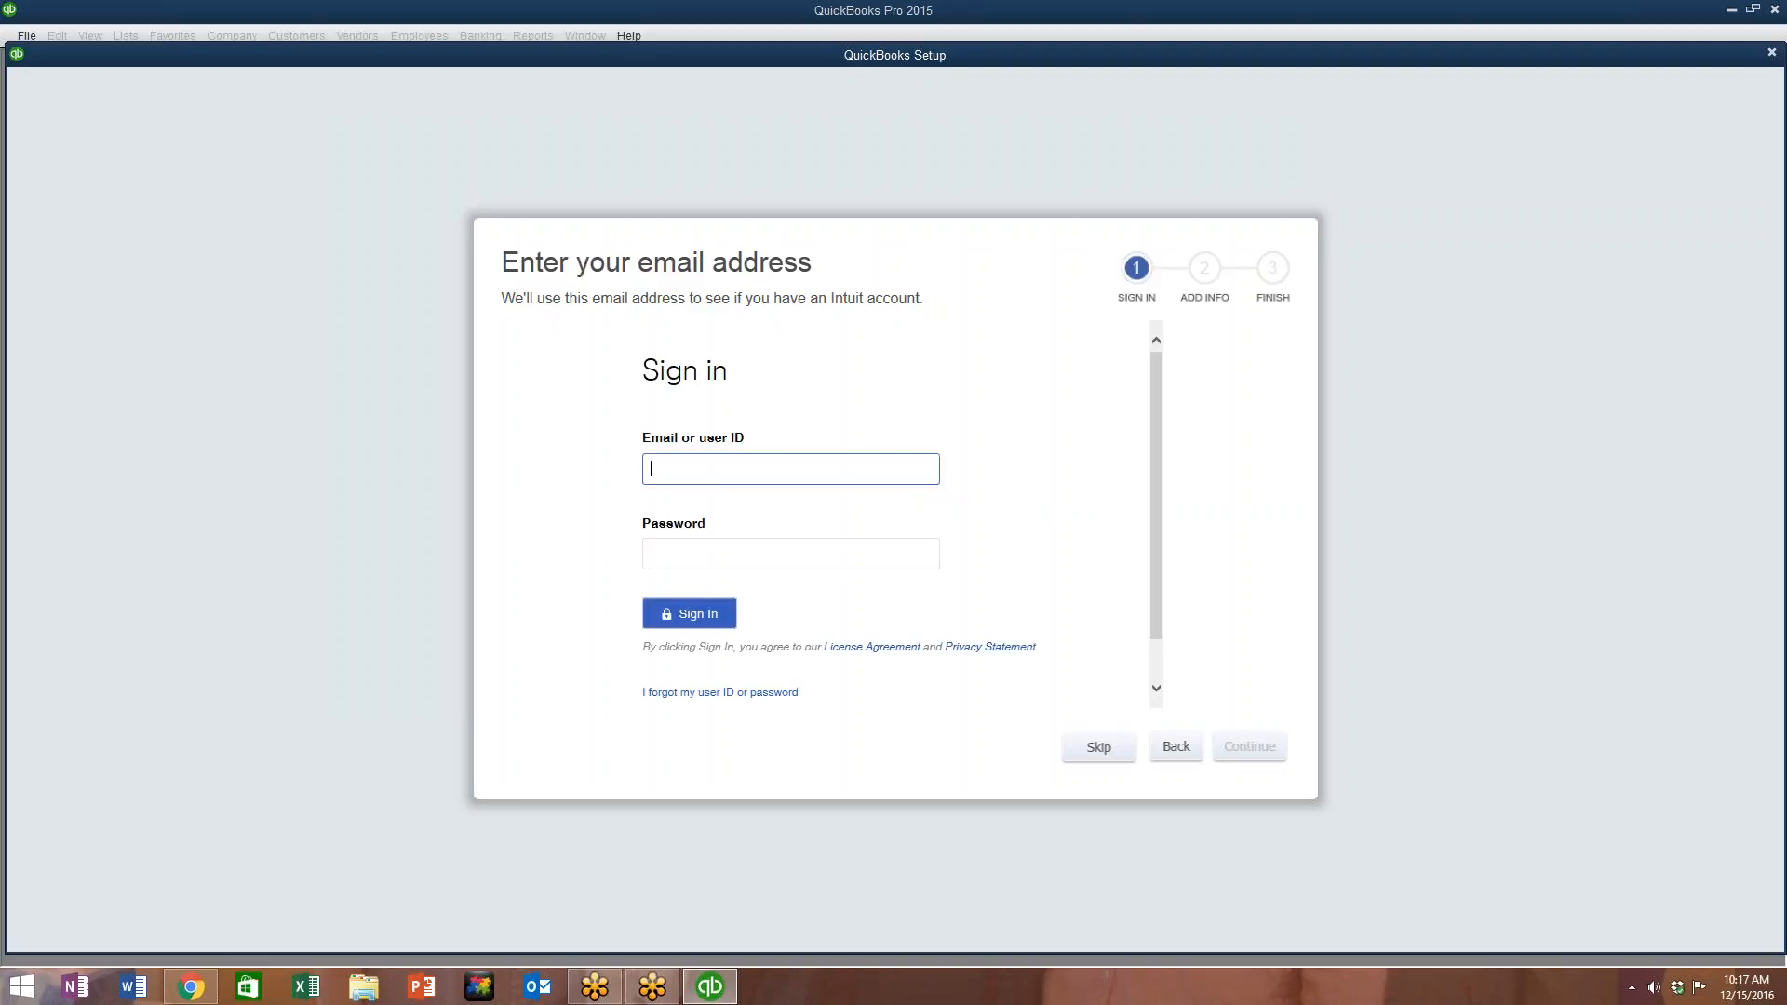
pyautogui.click(1101, 750)
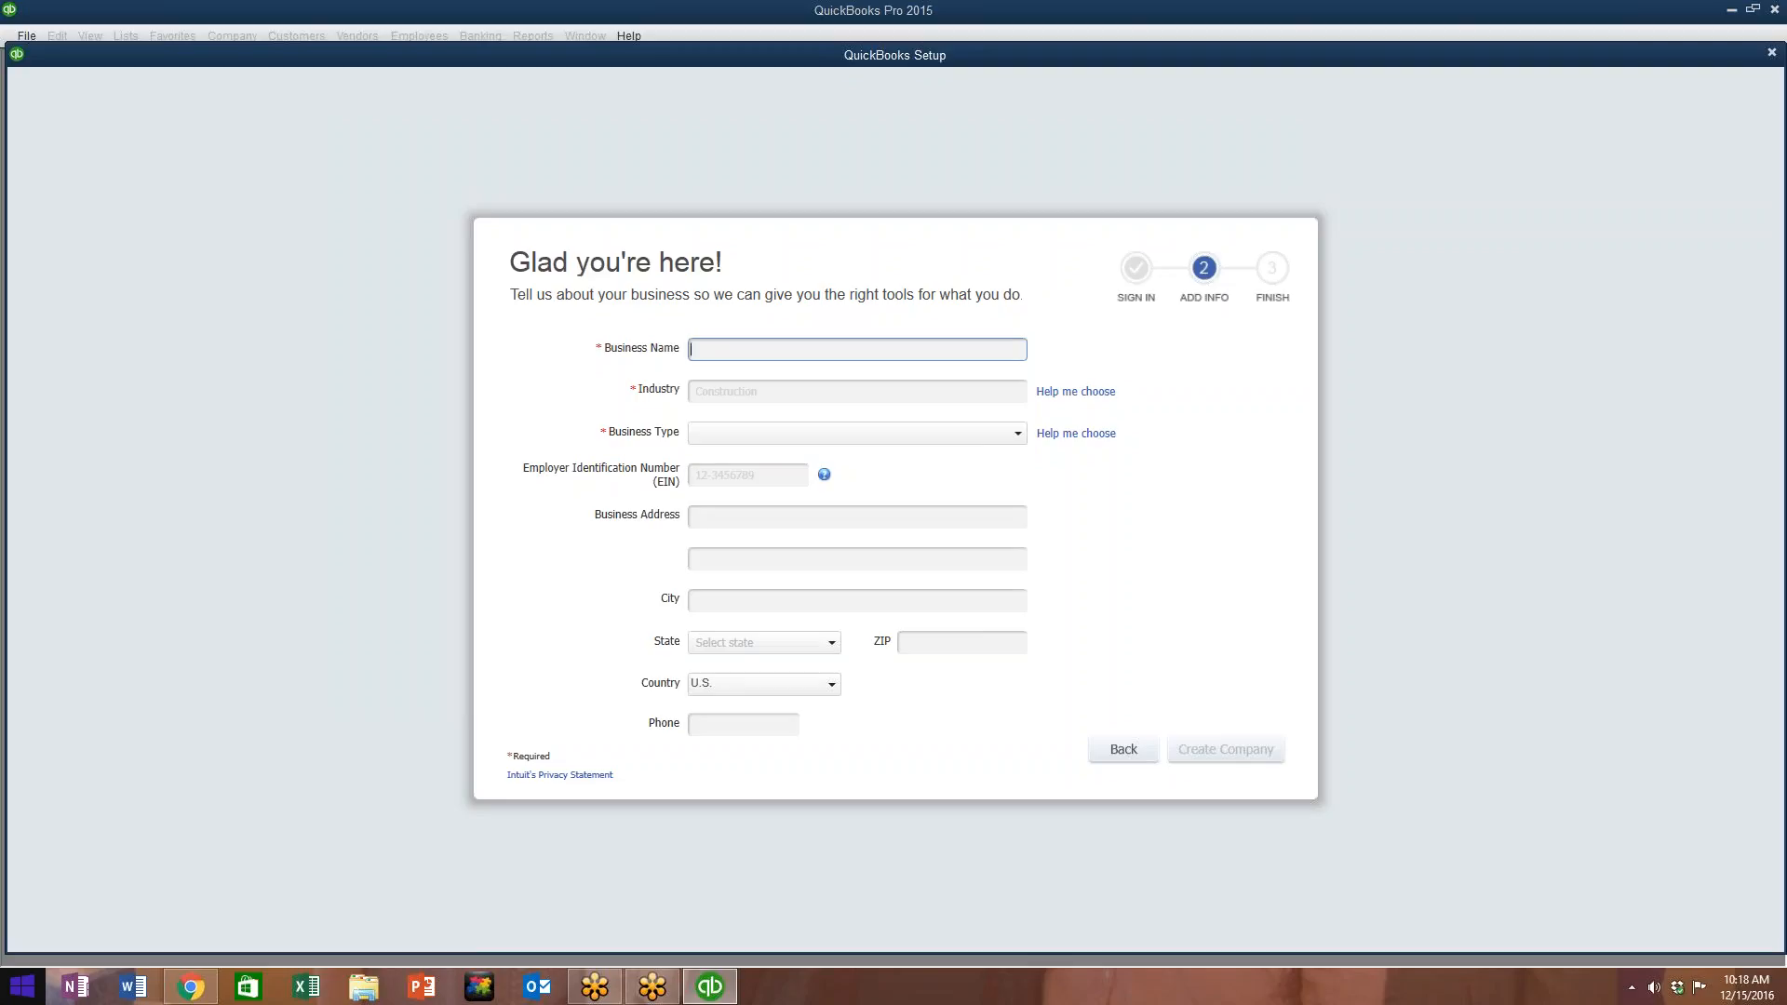
# Step: Name the business 'Jones College planning' and set its industry to Professional Consulting
pyautogui.write('oe')
pyautogui.write('nes College plann')
pyautogui.write('ing')
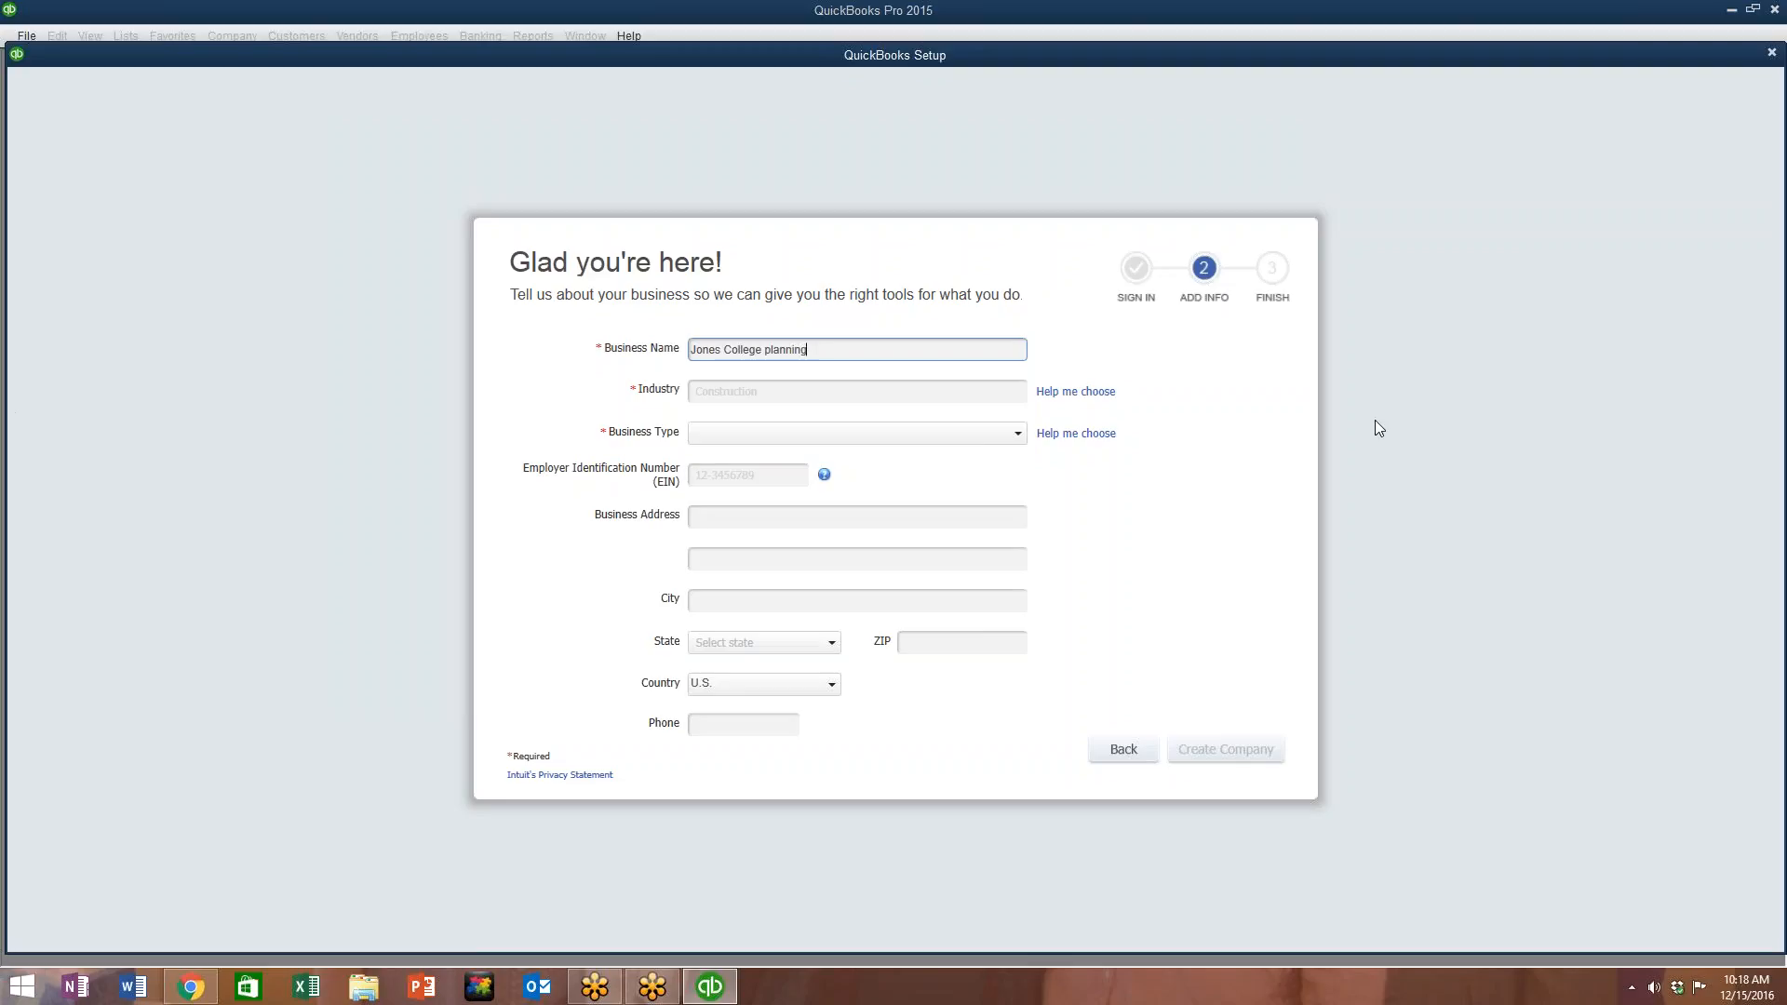
pyautogui.click(756, 390)
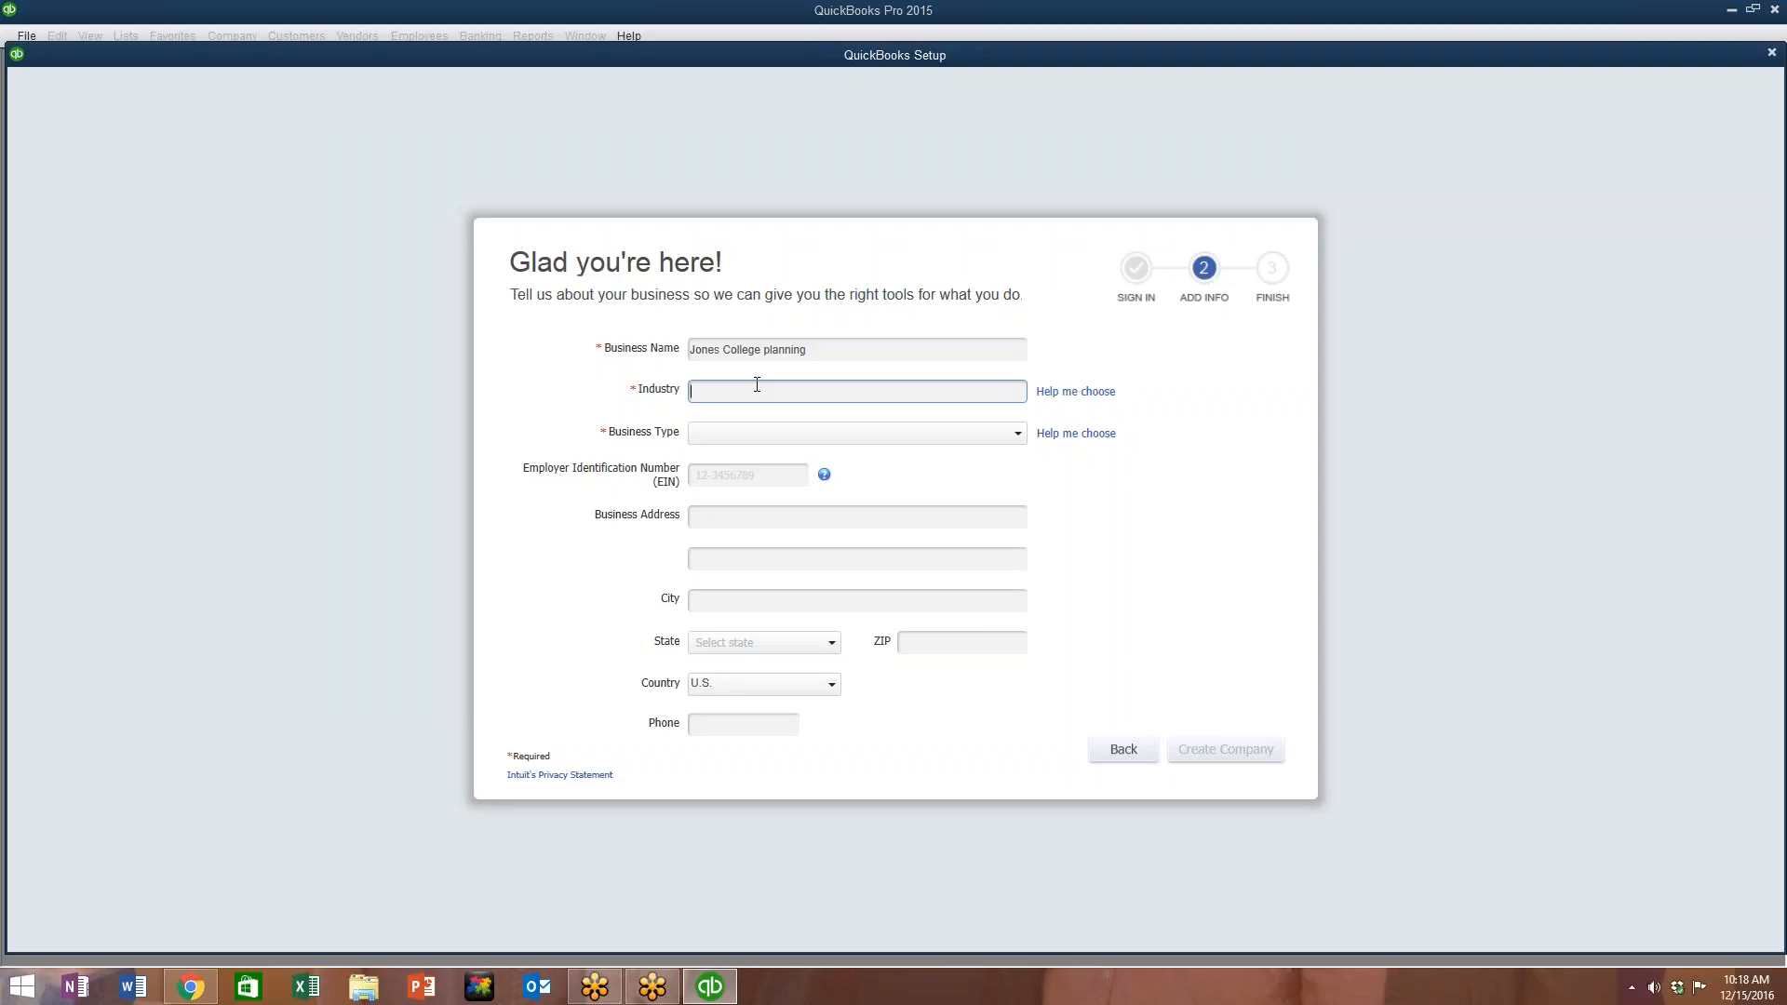
pyautogui.write('ed')
pyautogui.click(1075, 391)
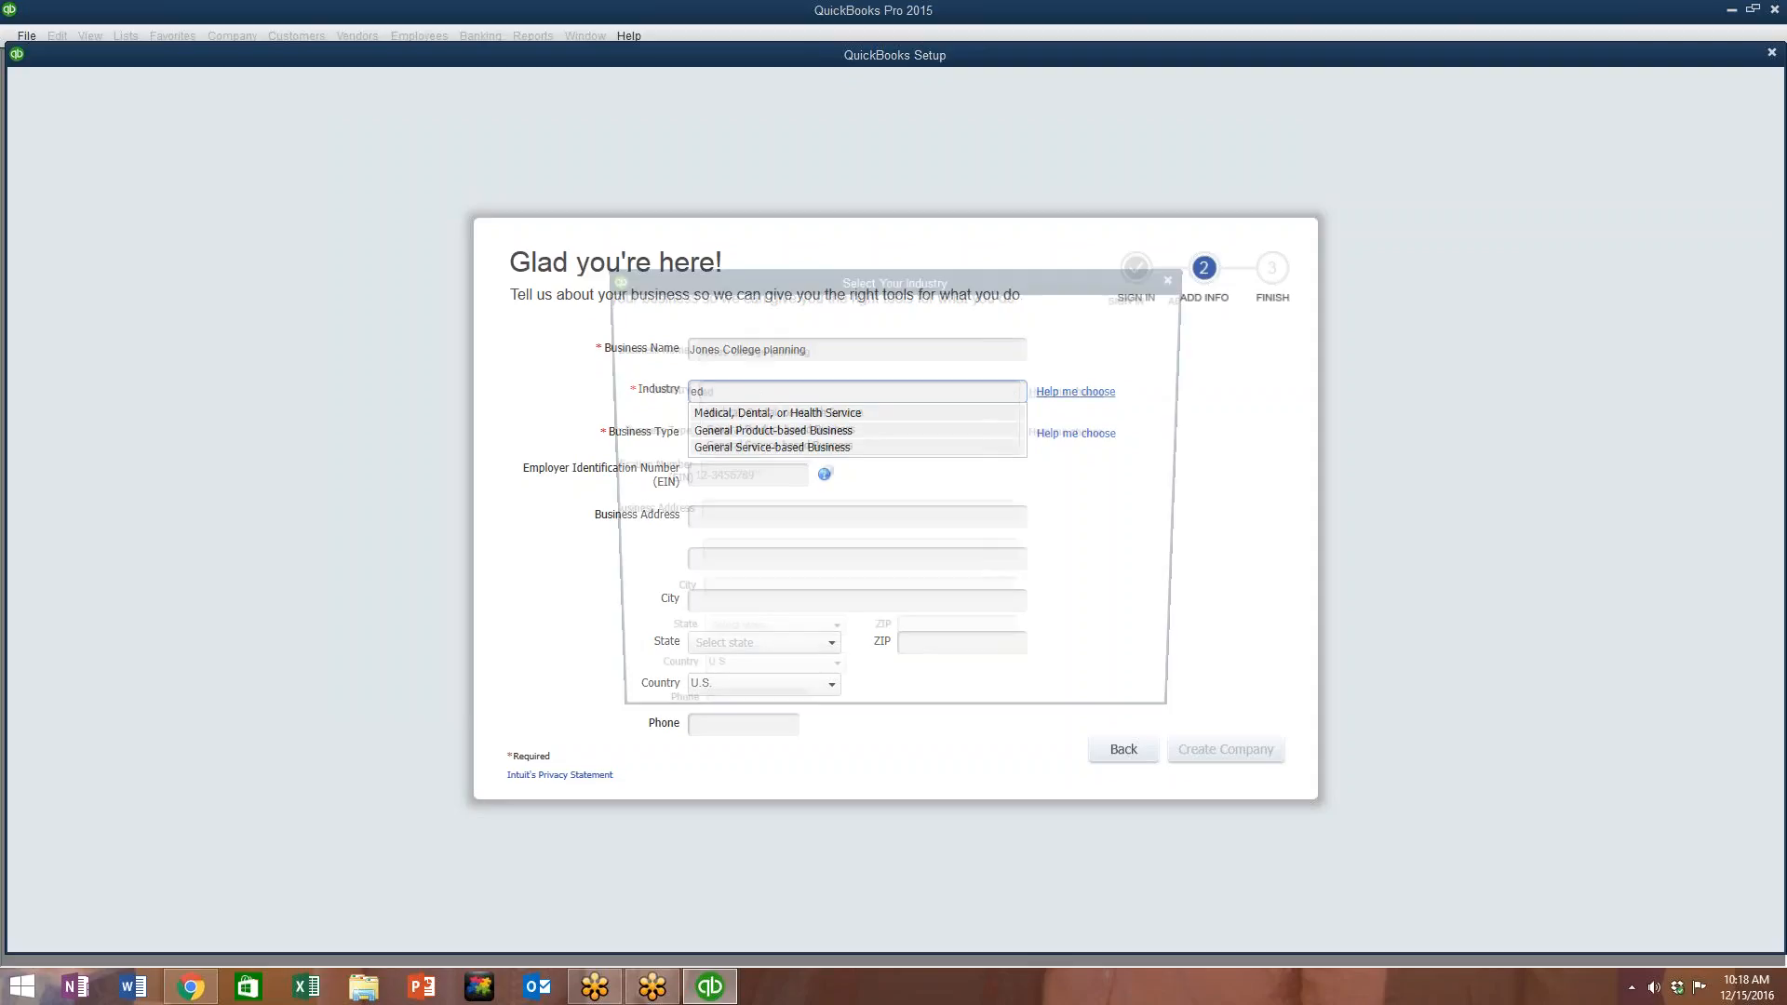
pyautogui.moveTo(886, 490); pyautogui.dragTo(886, 528)
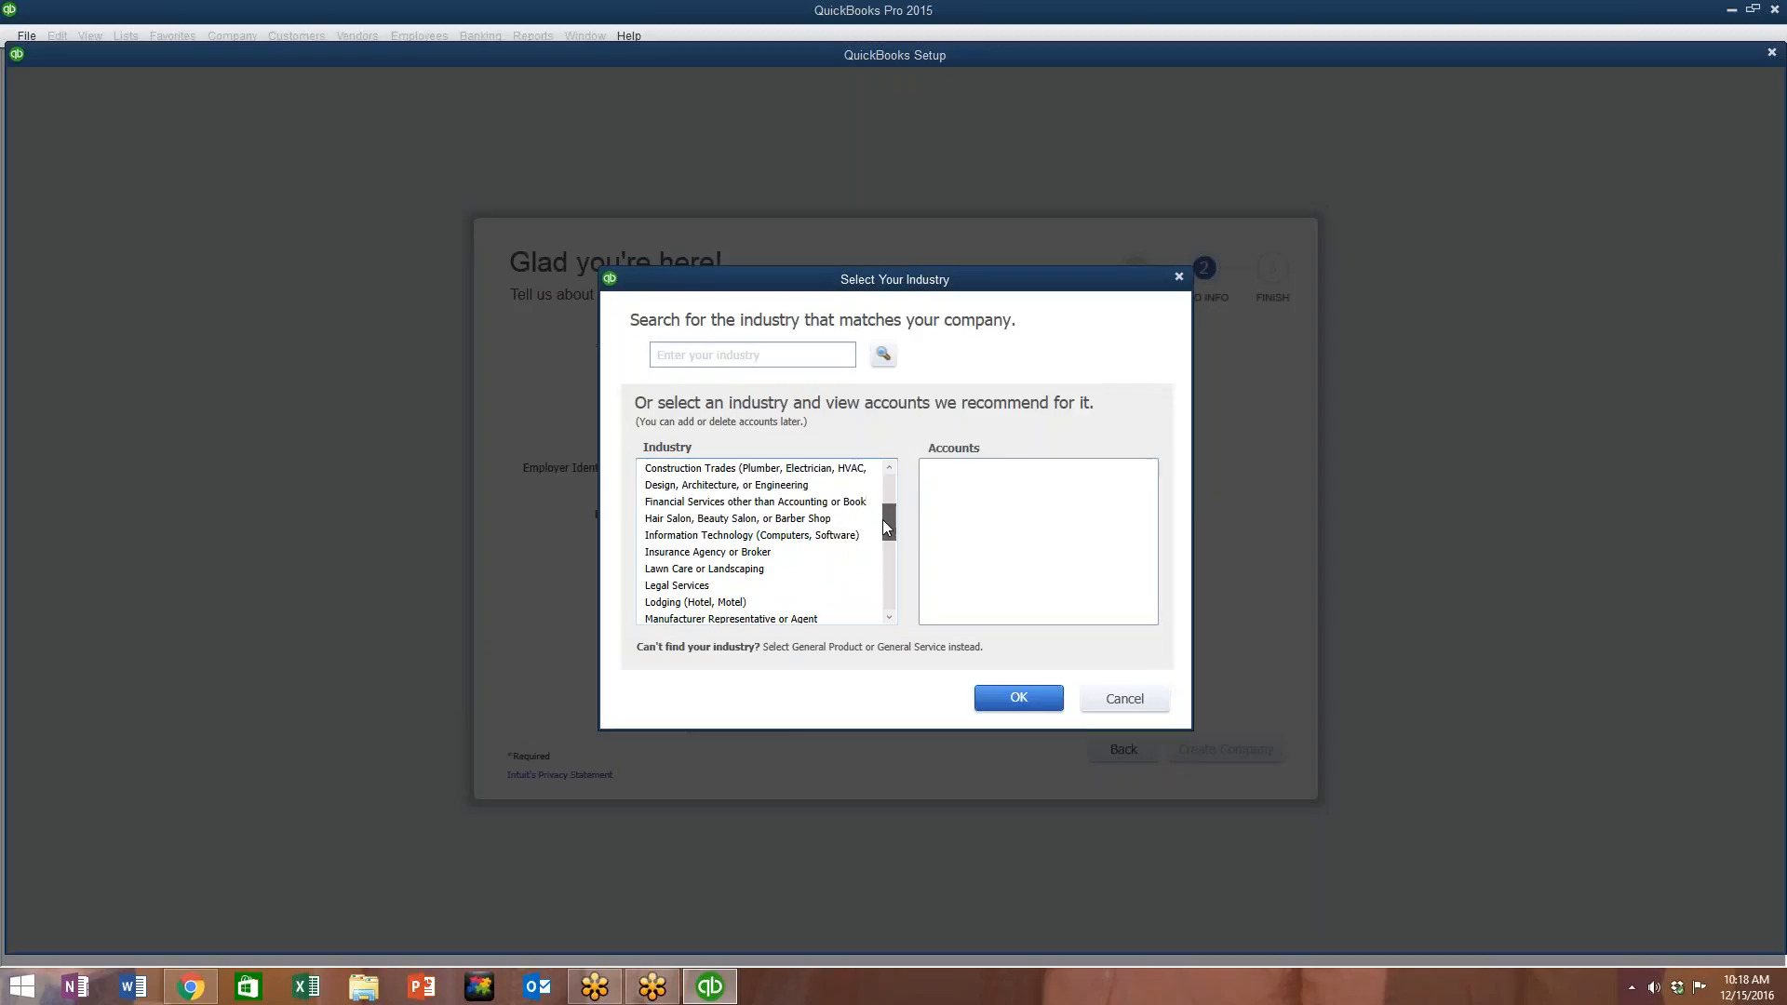
pyautogui.moveTo(886, 527); pyautogui.dragTo(891, 490)
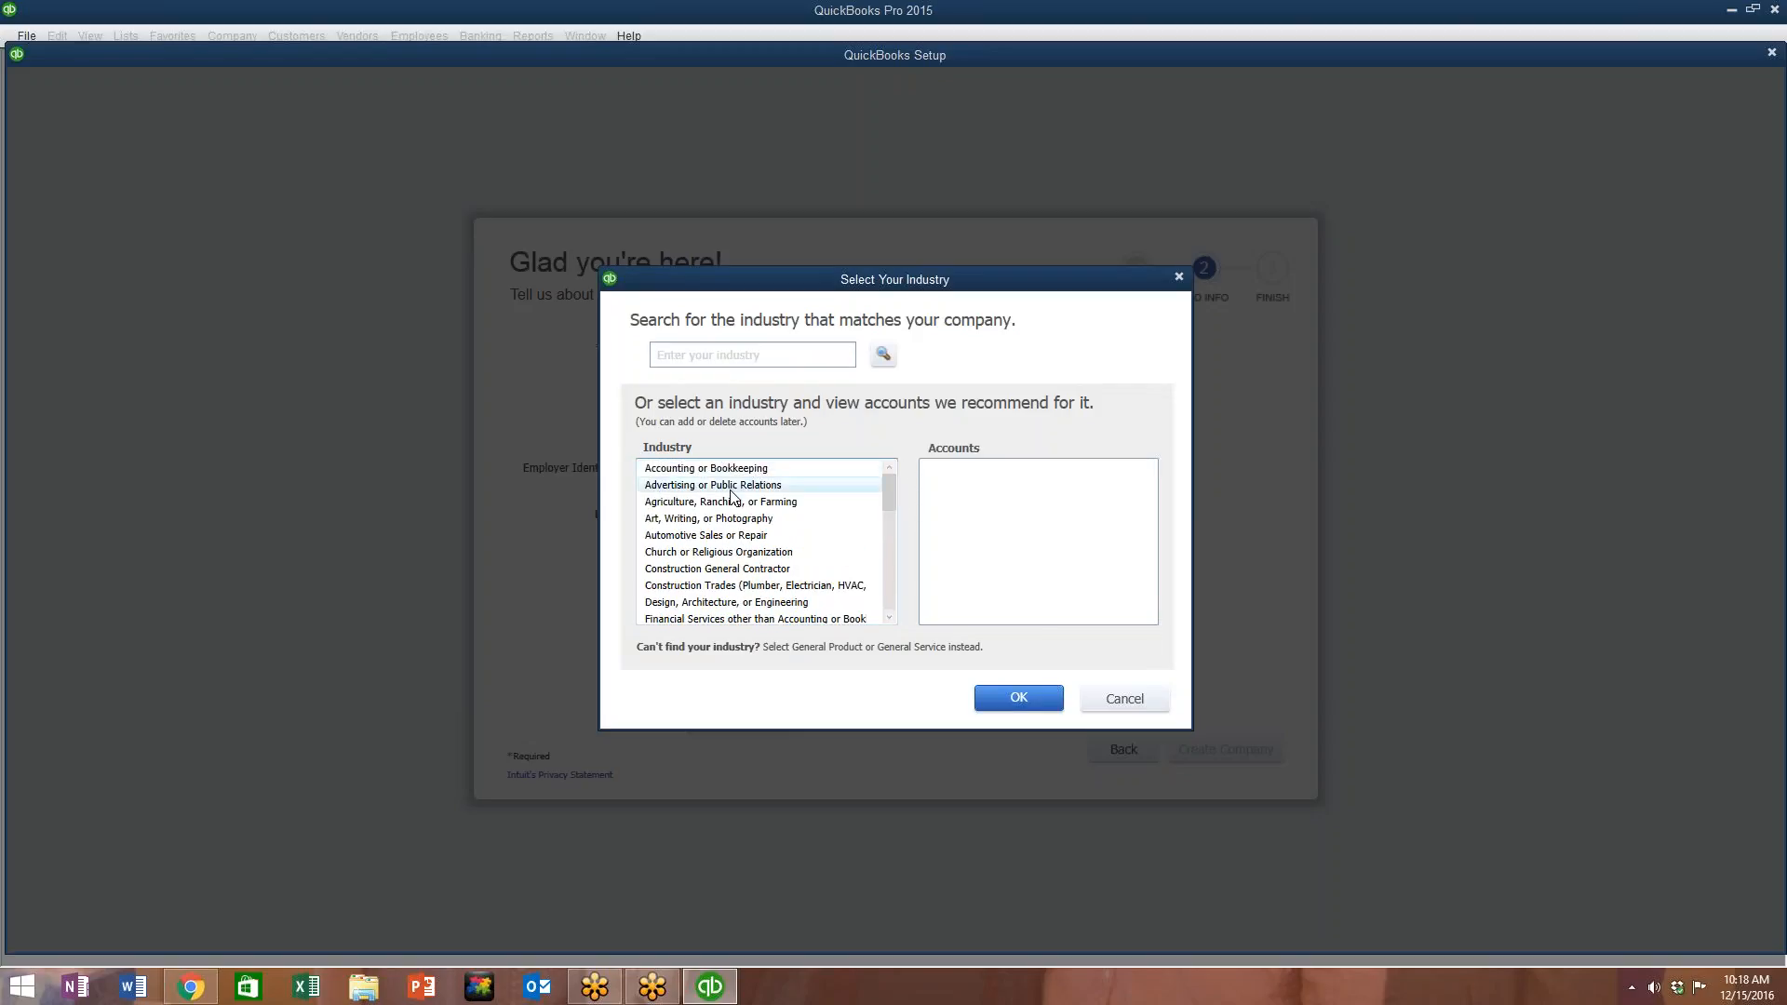
pyautogui.moveTo(890, 492); pyautogui.dragTo(885, 601)
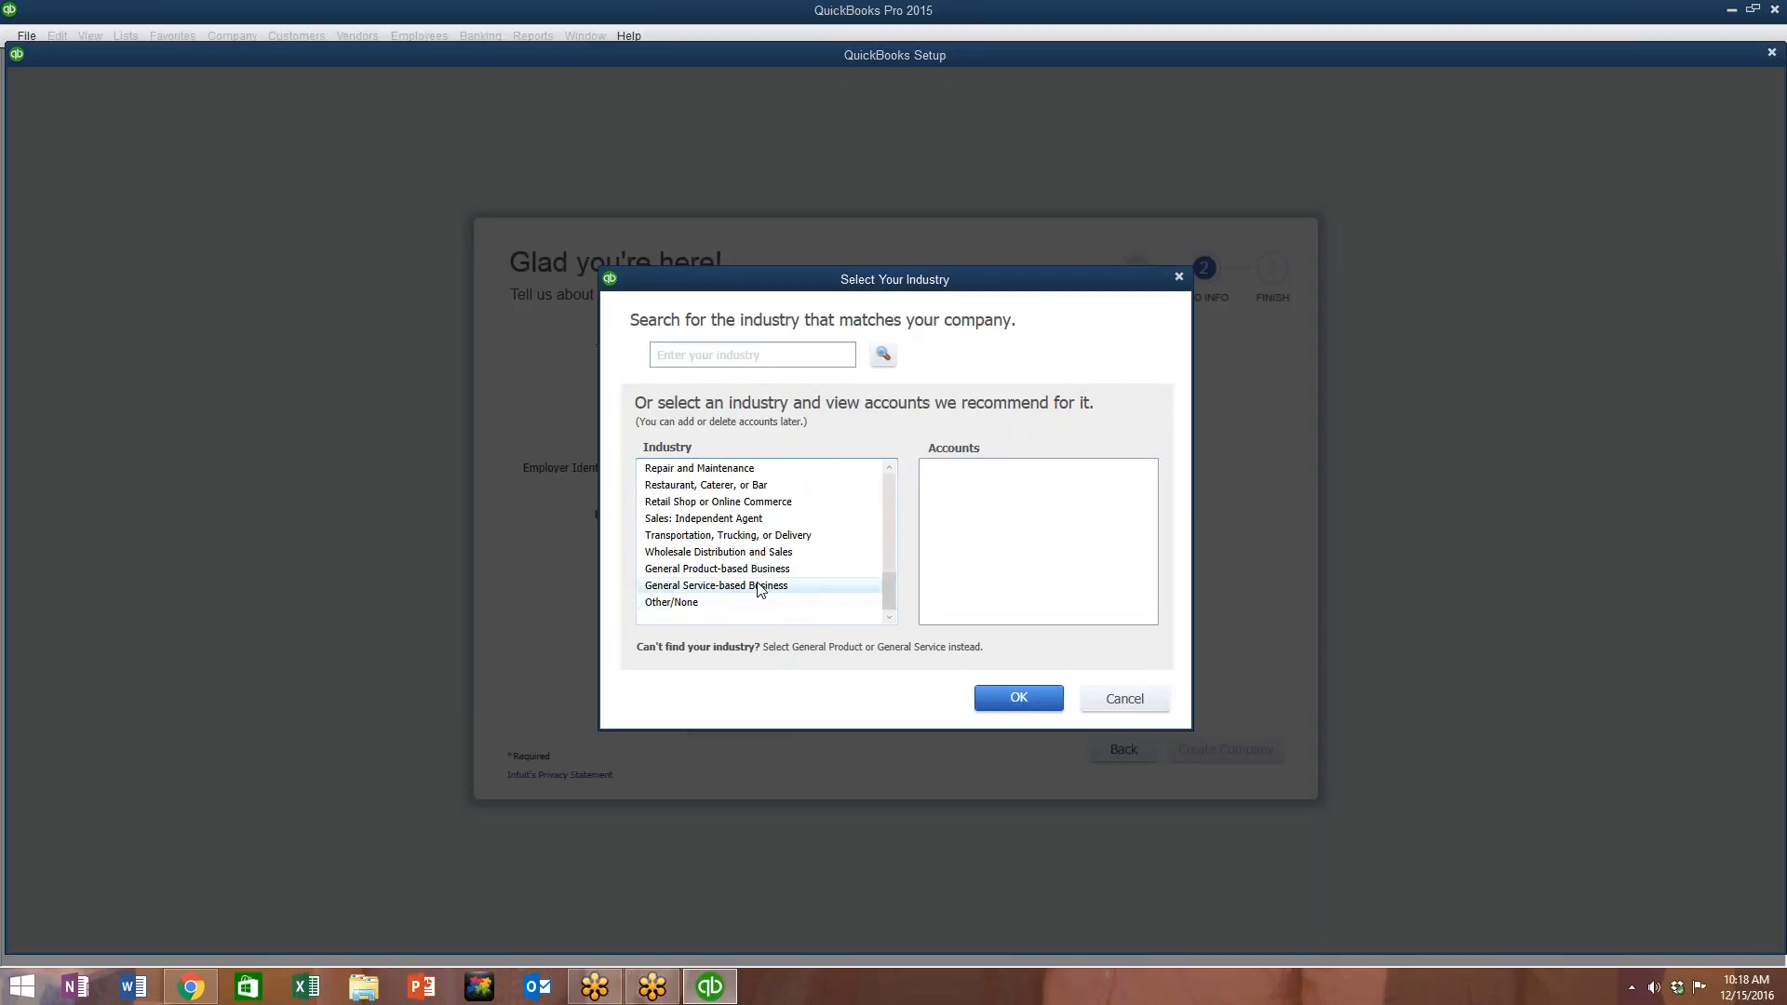
pyautogui.scroll(1, 715, 579)
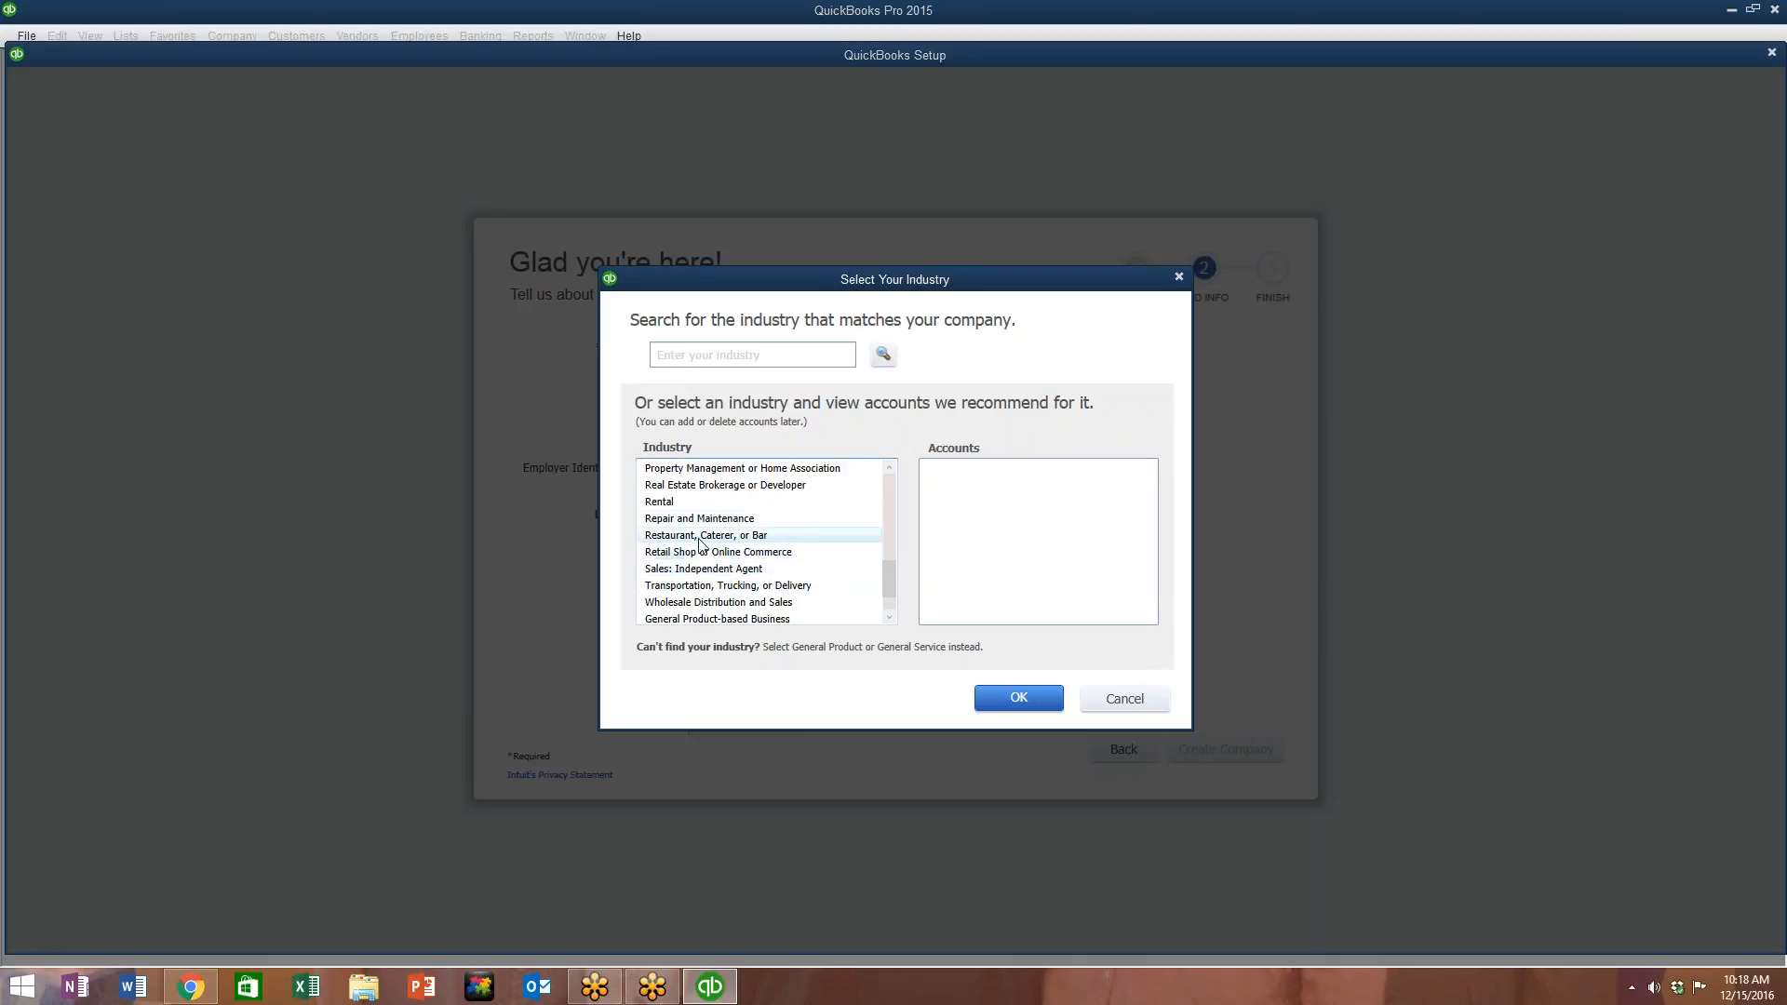
pyautogui.scroll(1, 683, 532)
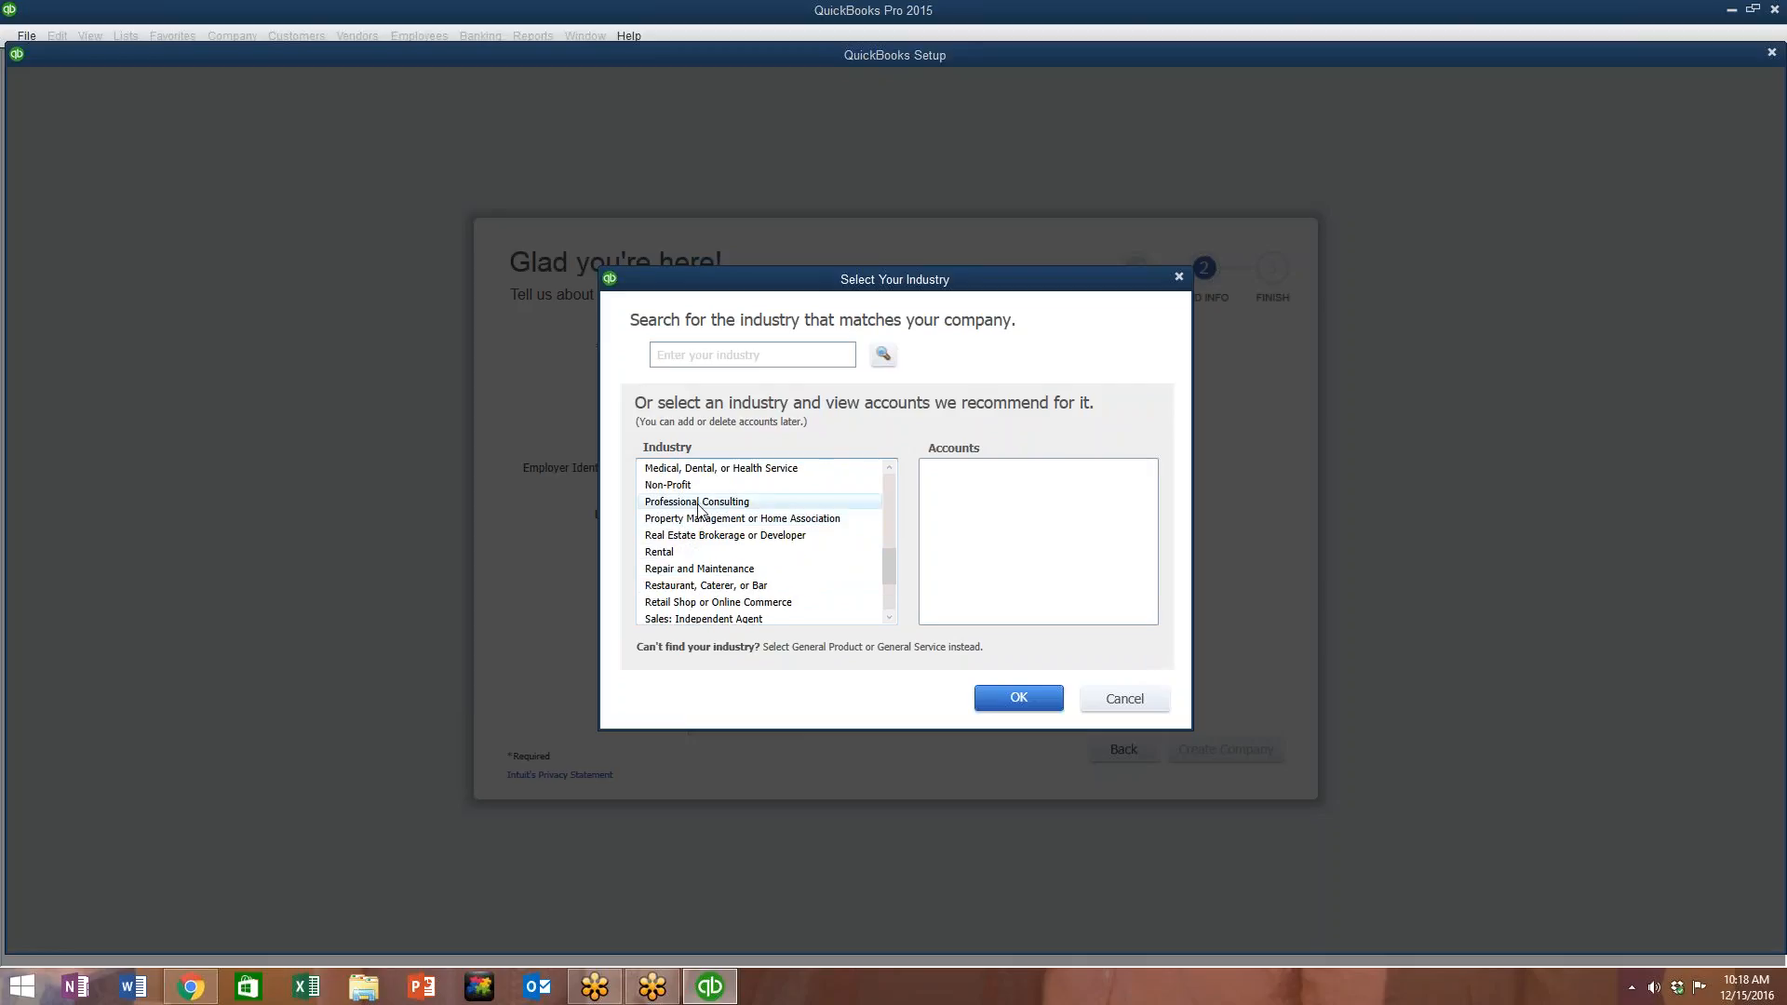
pyautogui.click(707, 504)
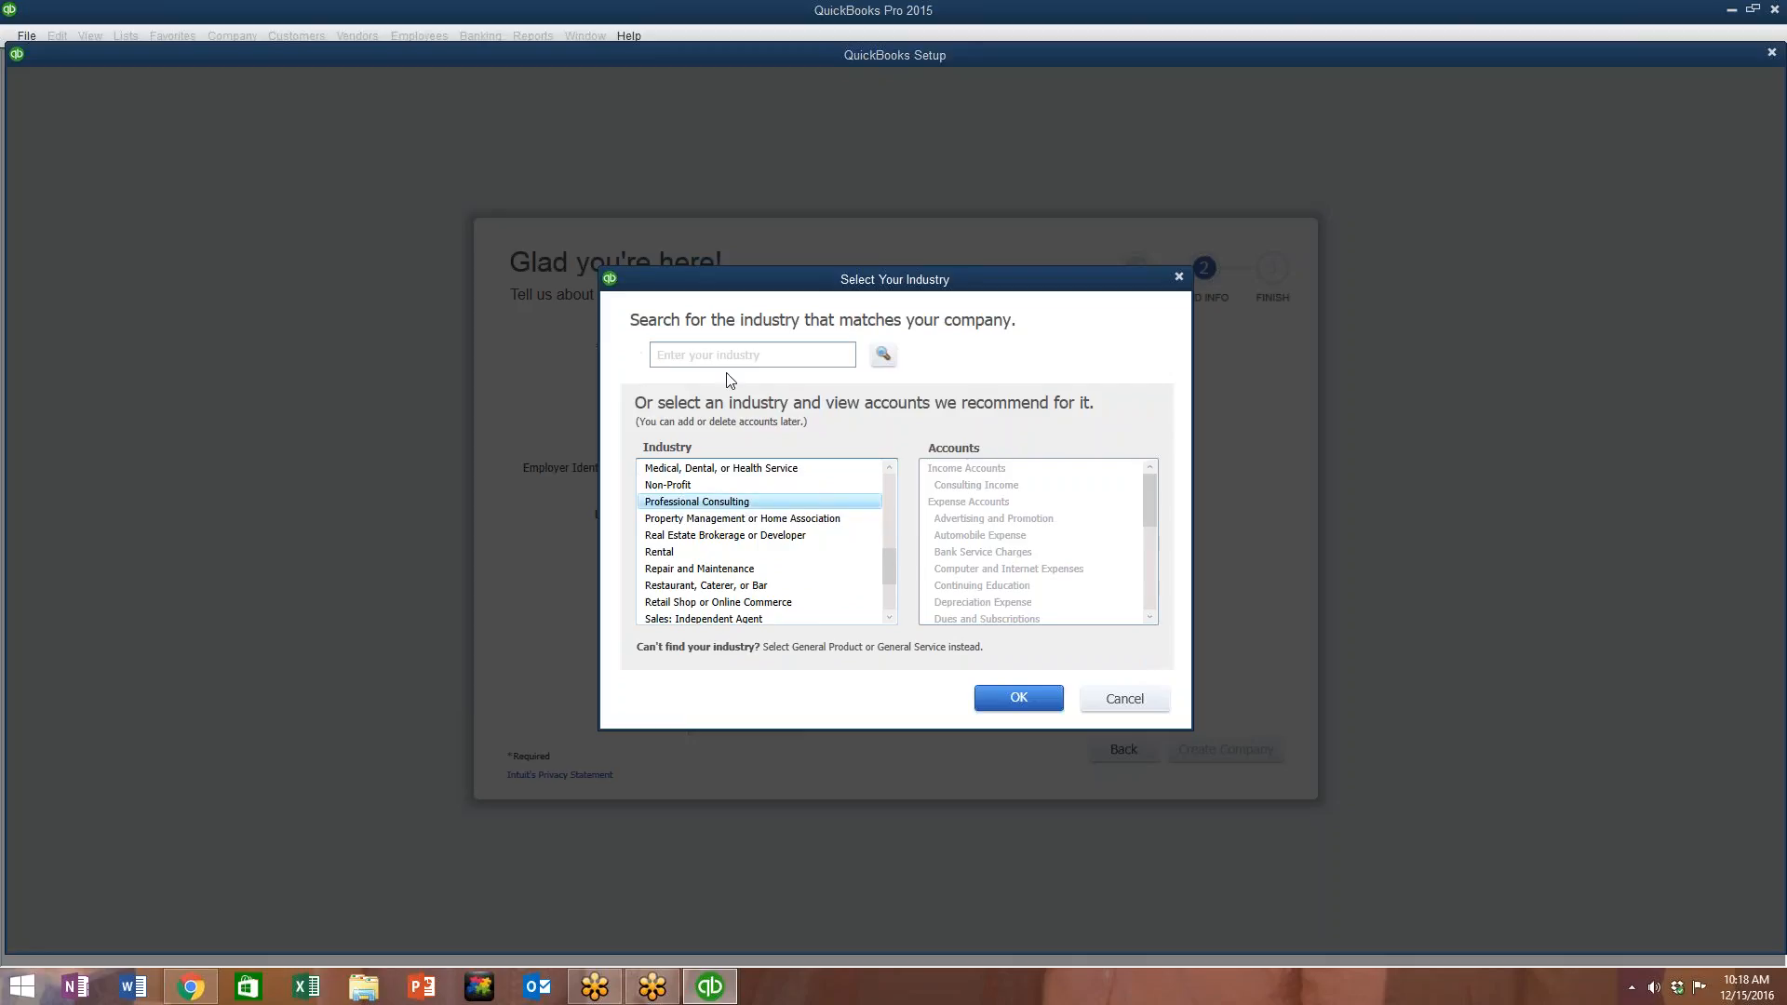
pyautogui.click(1022, 698)
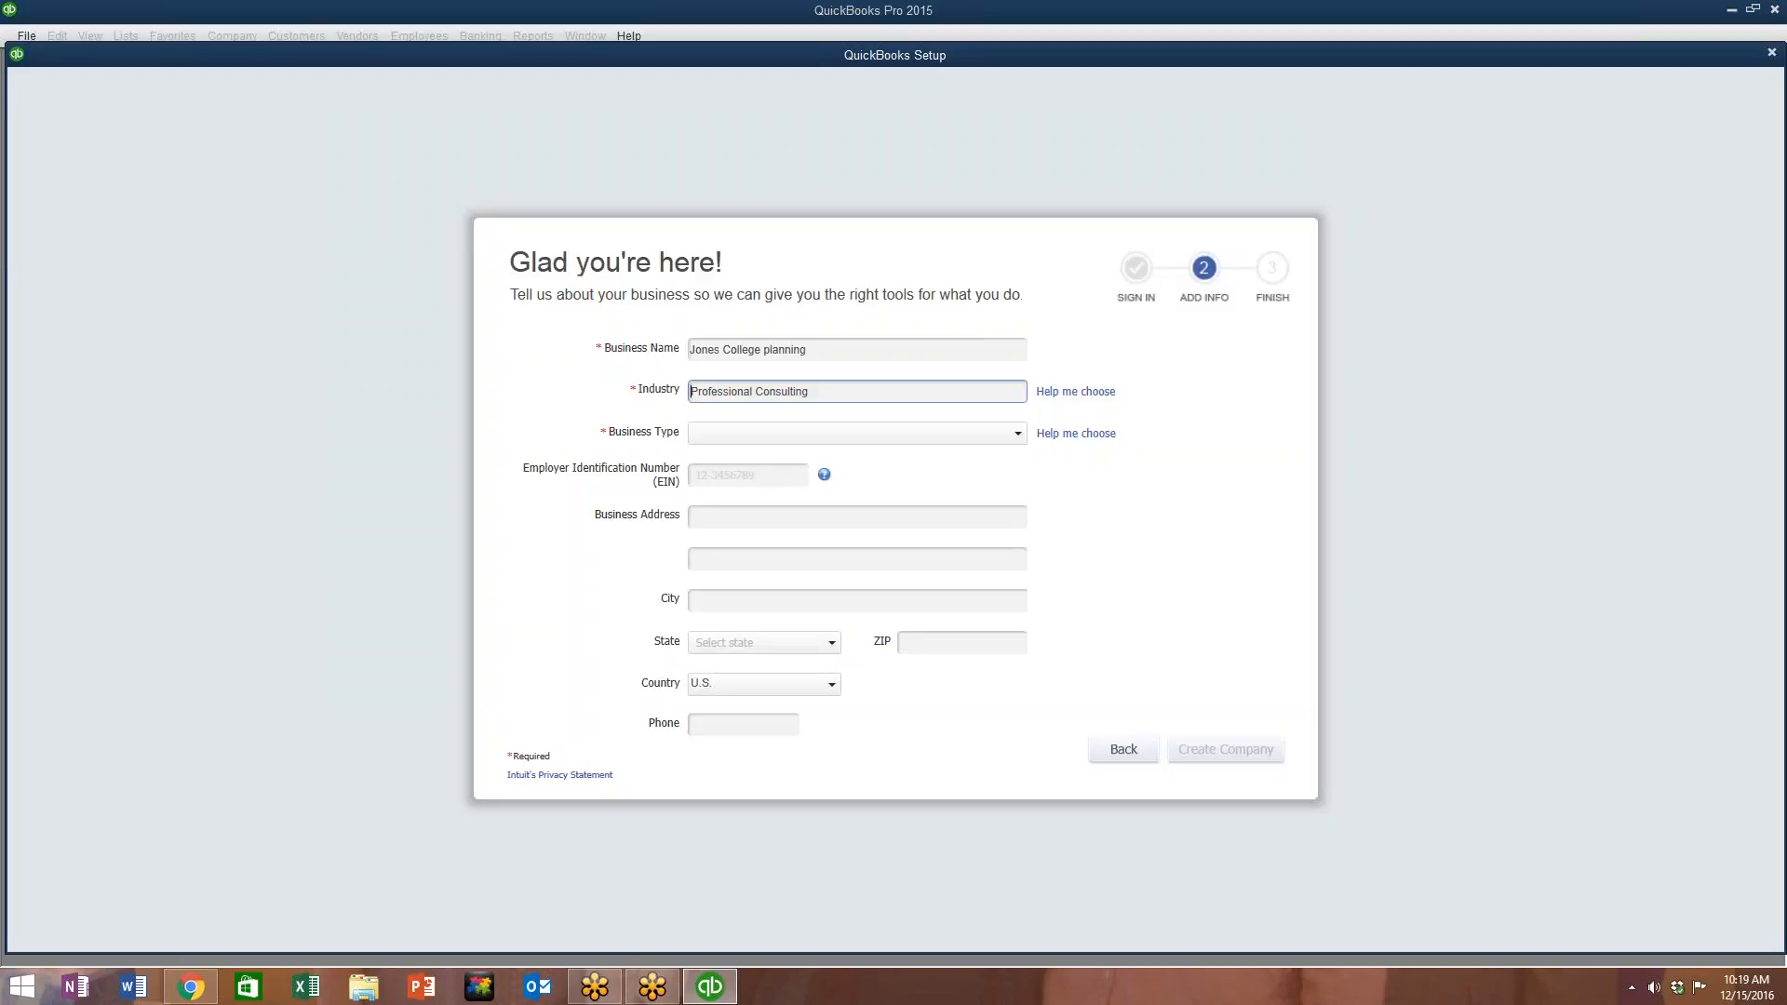
# Step: Set the company's Business Type to S Corporation
pyautogui.click(726, 436)
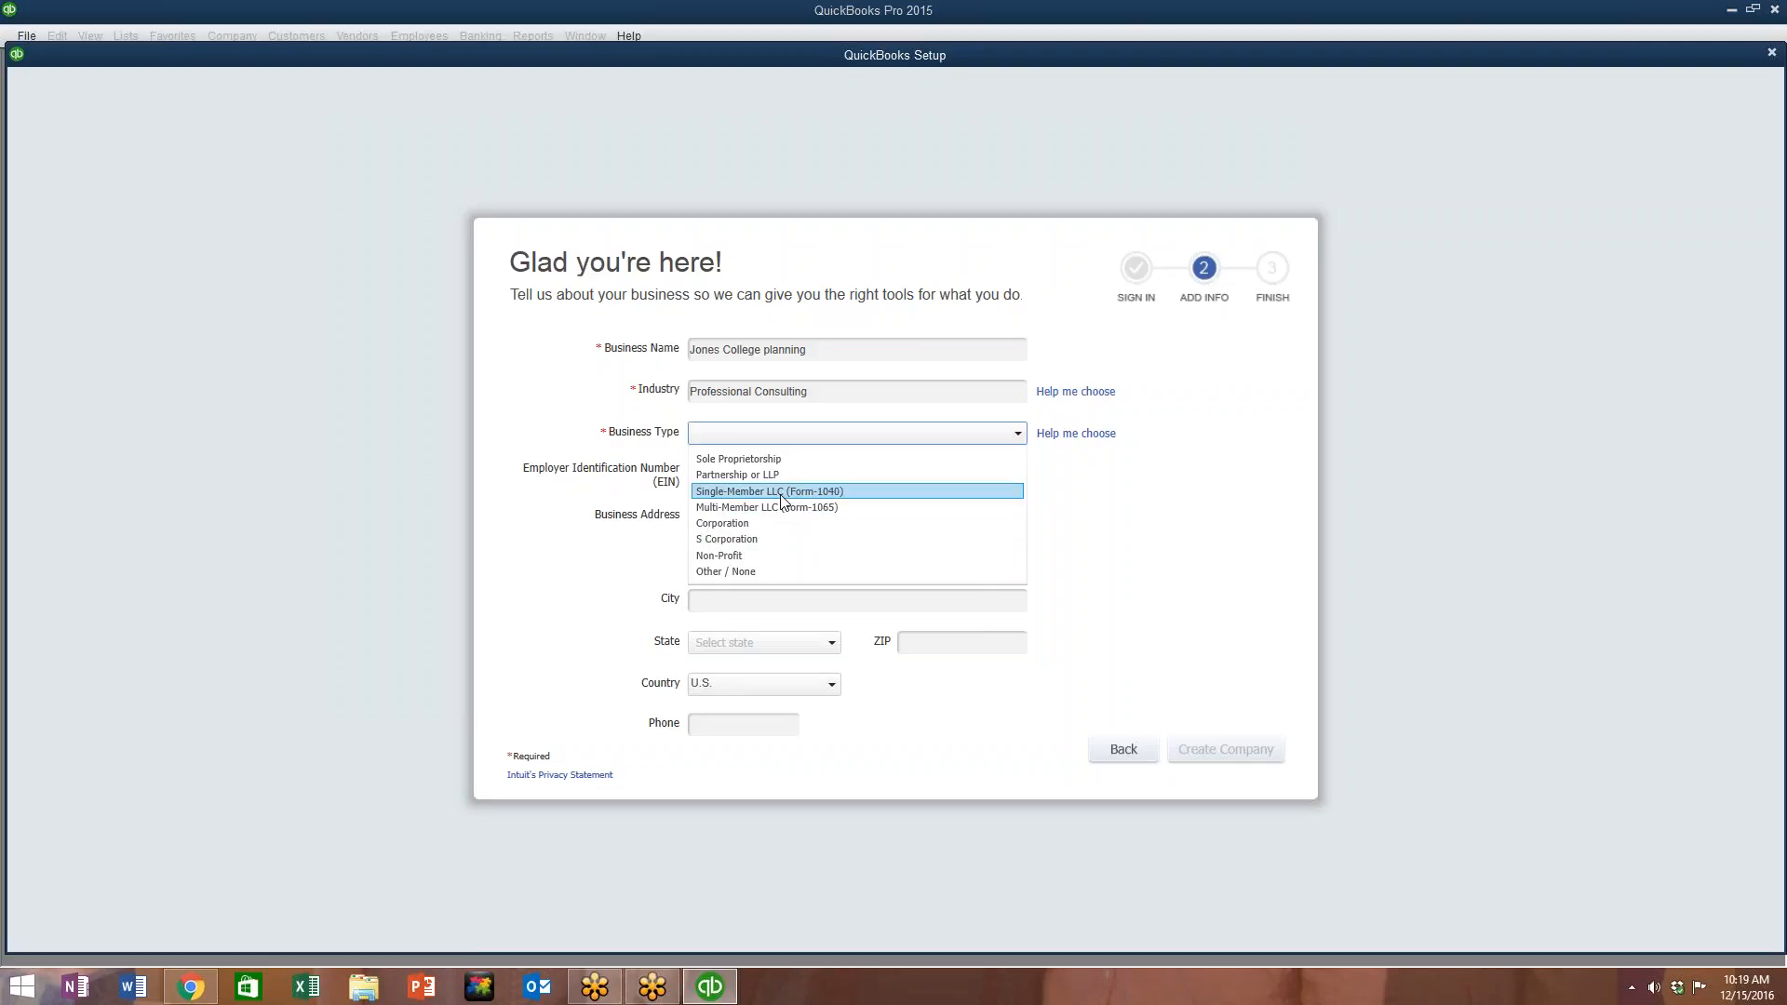
pyautogui.click(771, 540)
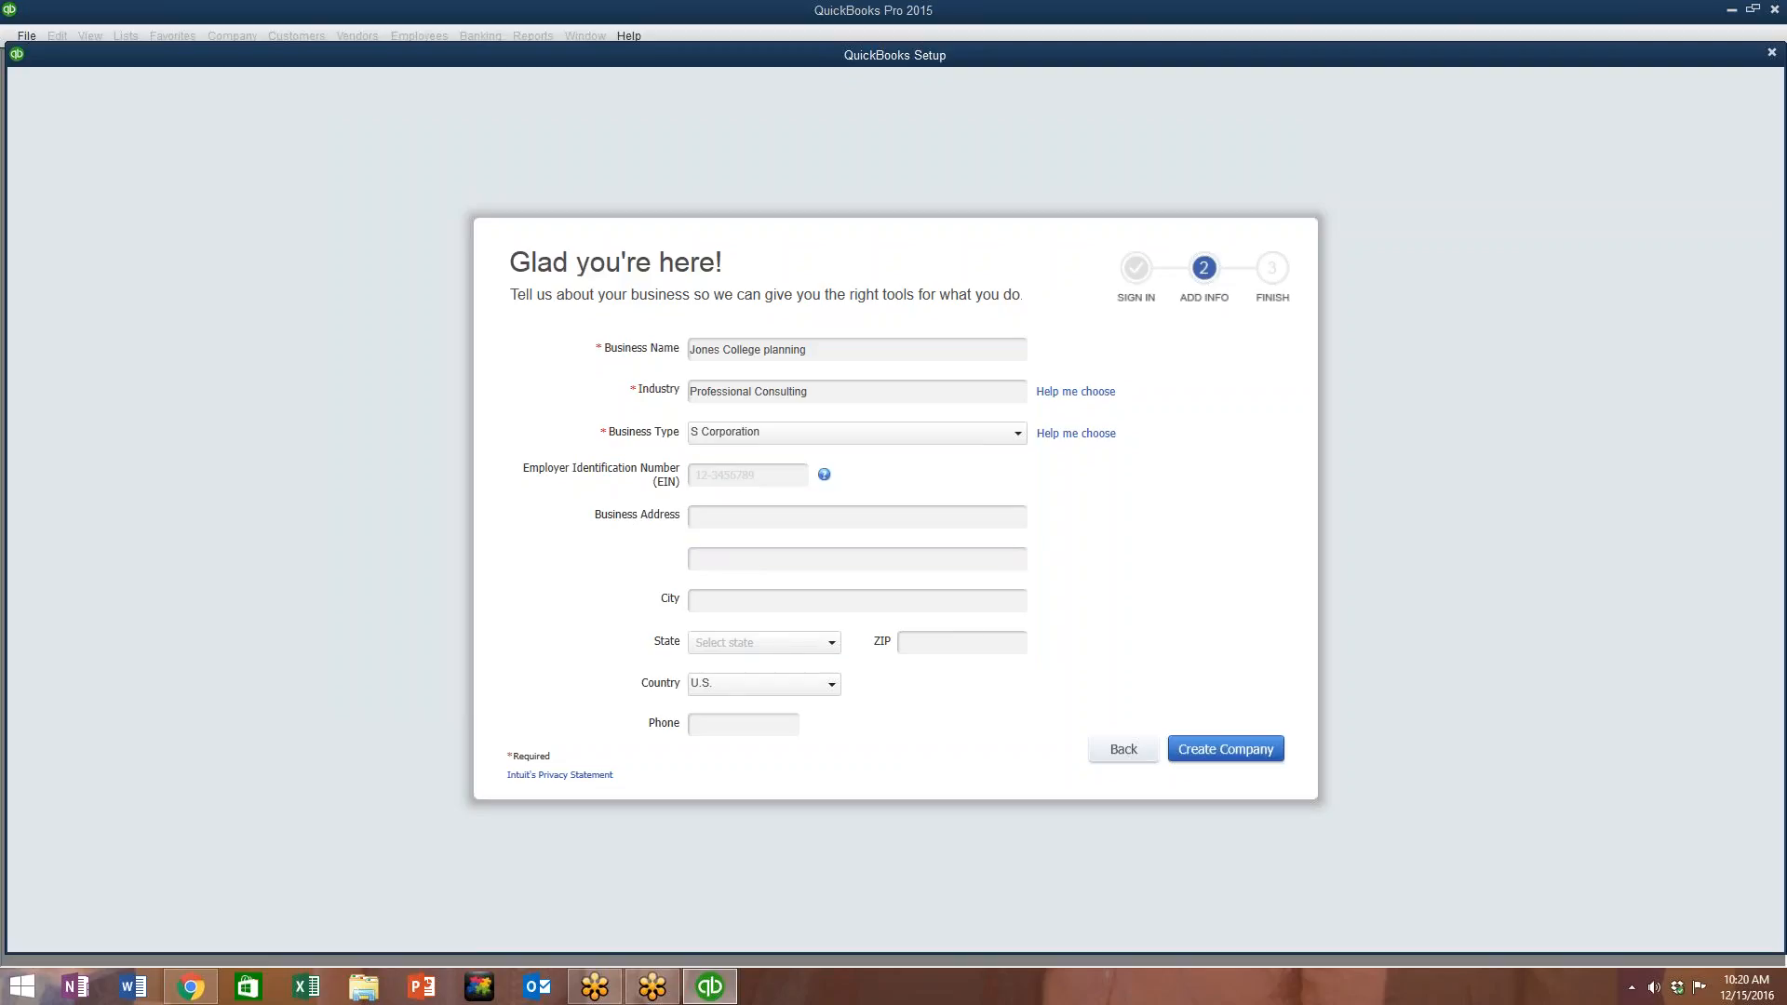
# Step: Enter the company's EIN and business street address, correcting a typo in the street name
pyautogui.click(793, 477)
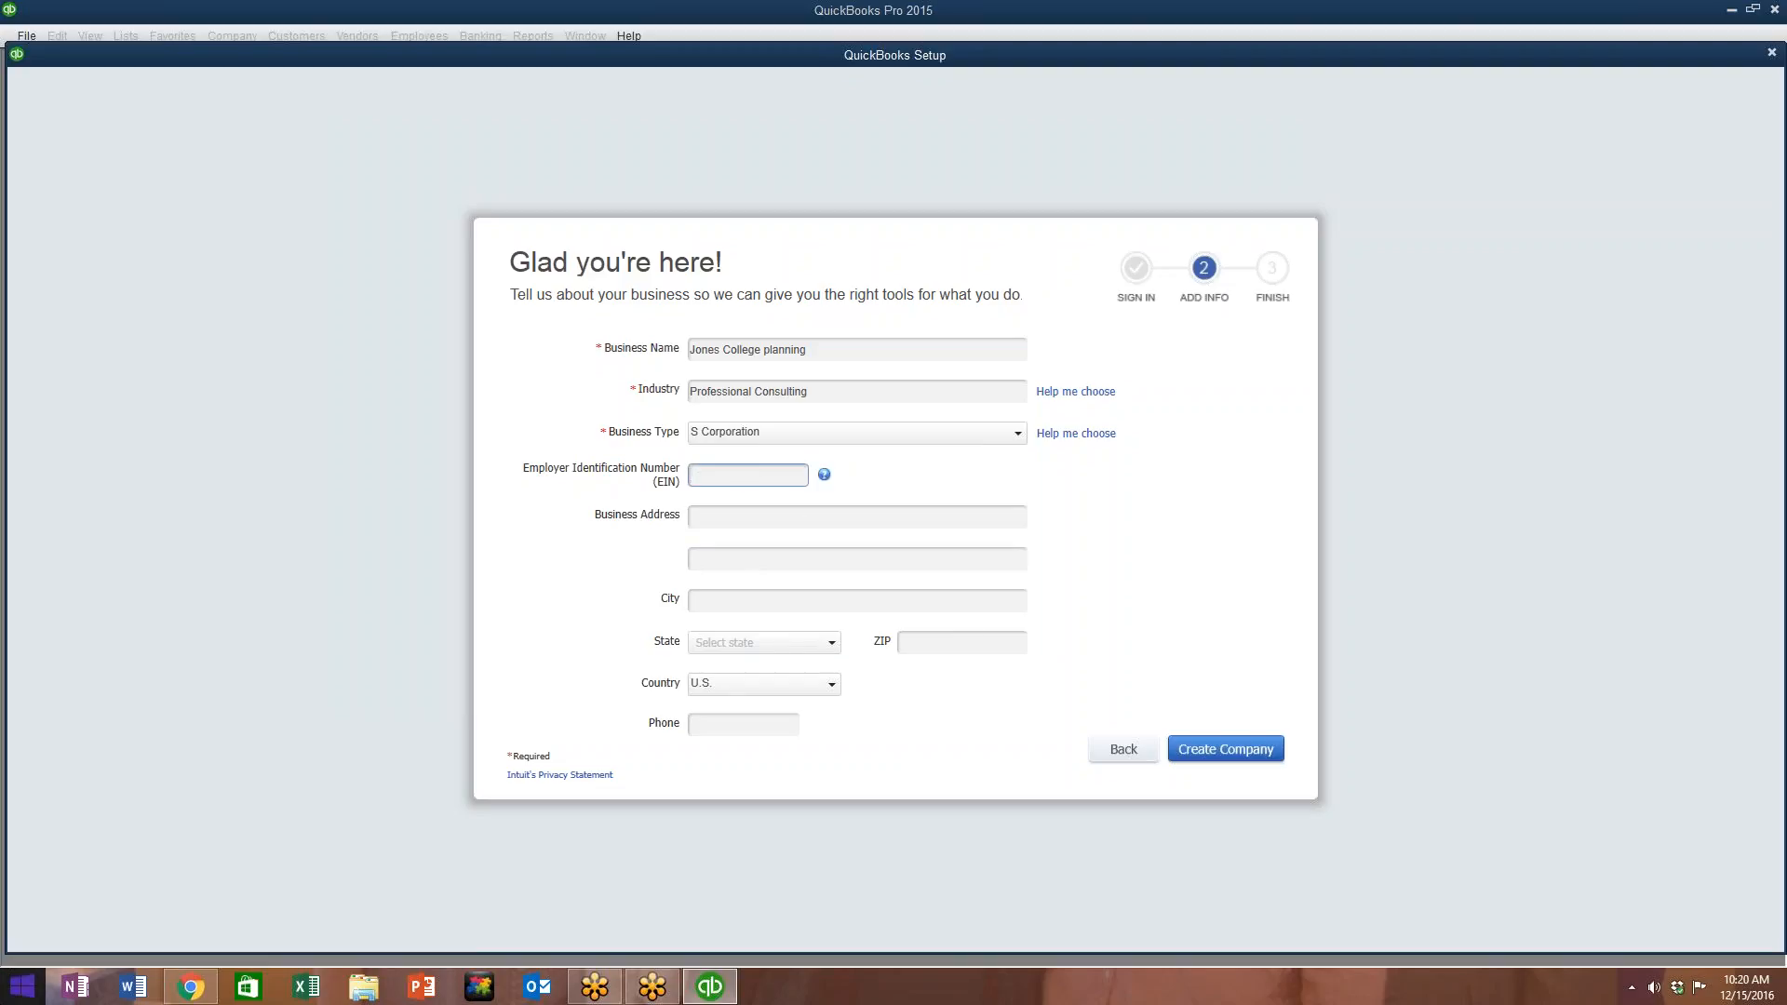
pyautogui.write('123456789')
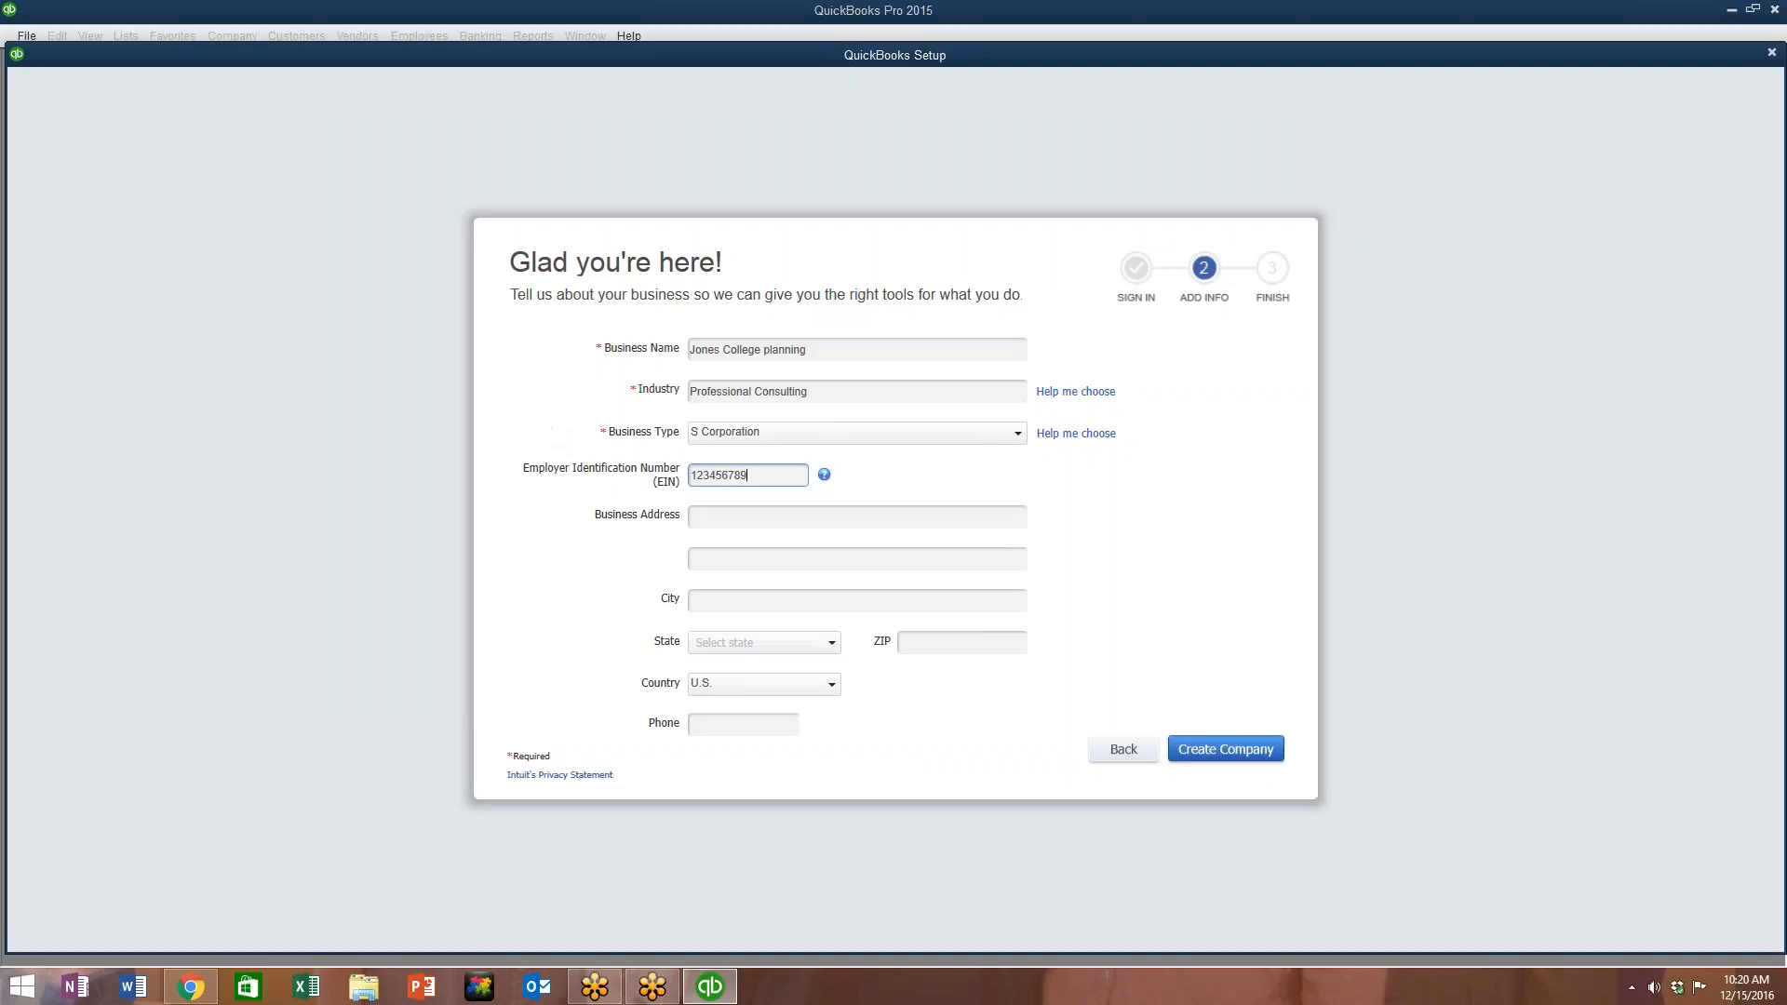
pyautogui.click(765, 514)
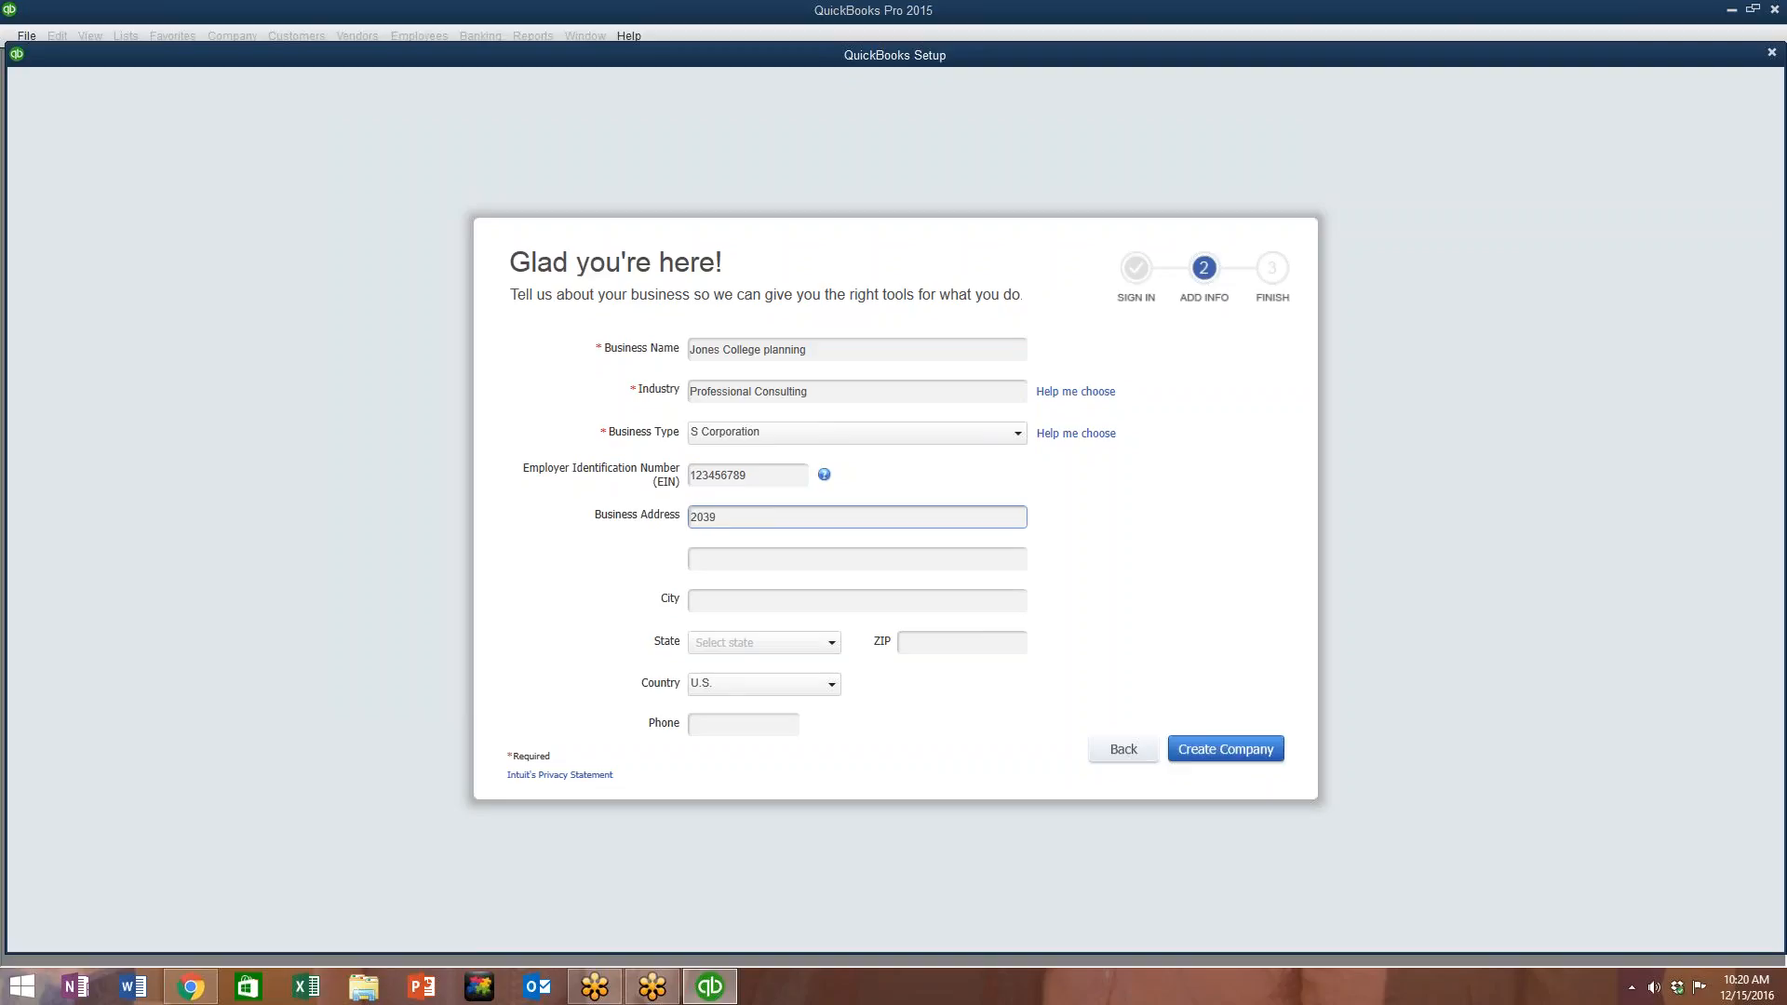
pyautogui.press('Delete')
# Step: Fill in the city, state, ZIP code and business phone number
pyautogui.click(746, 598)
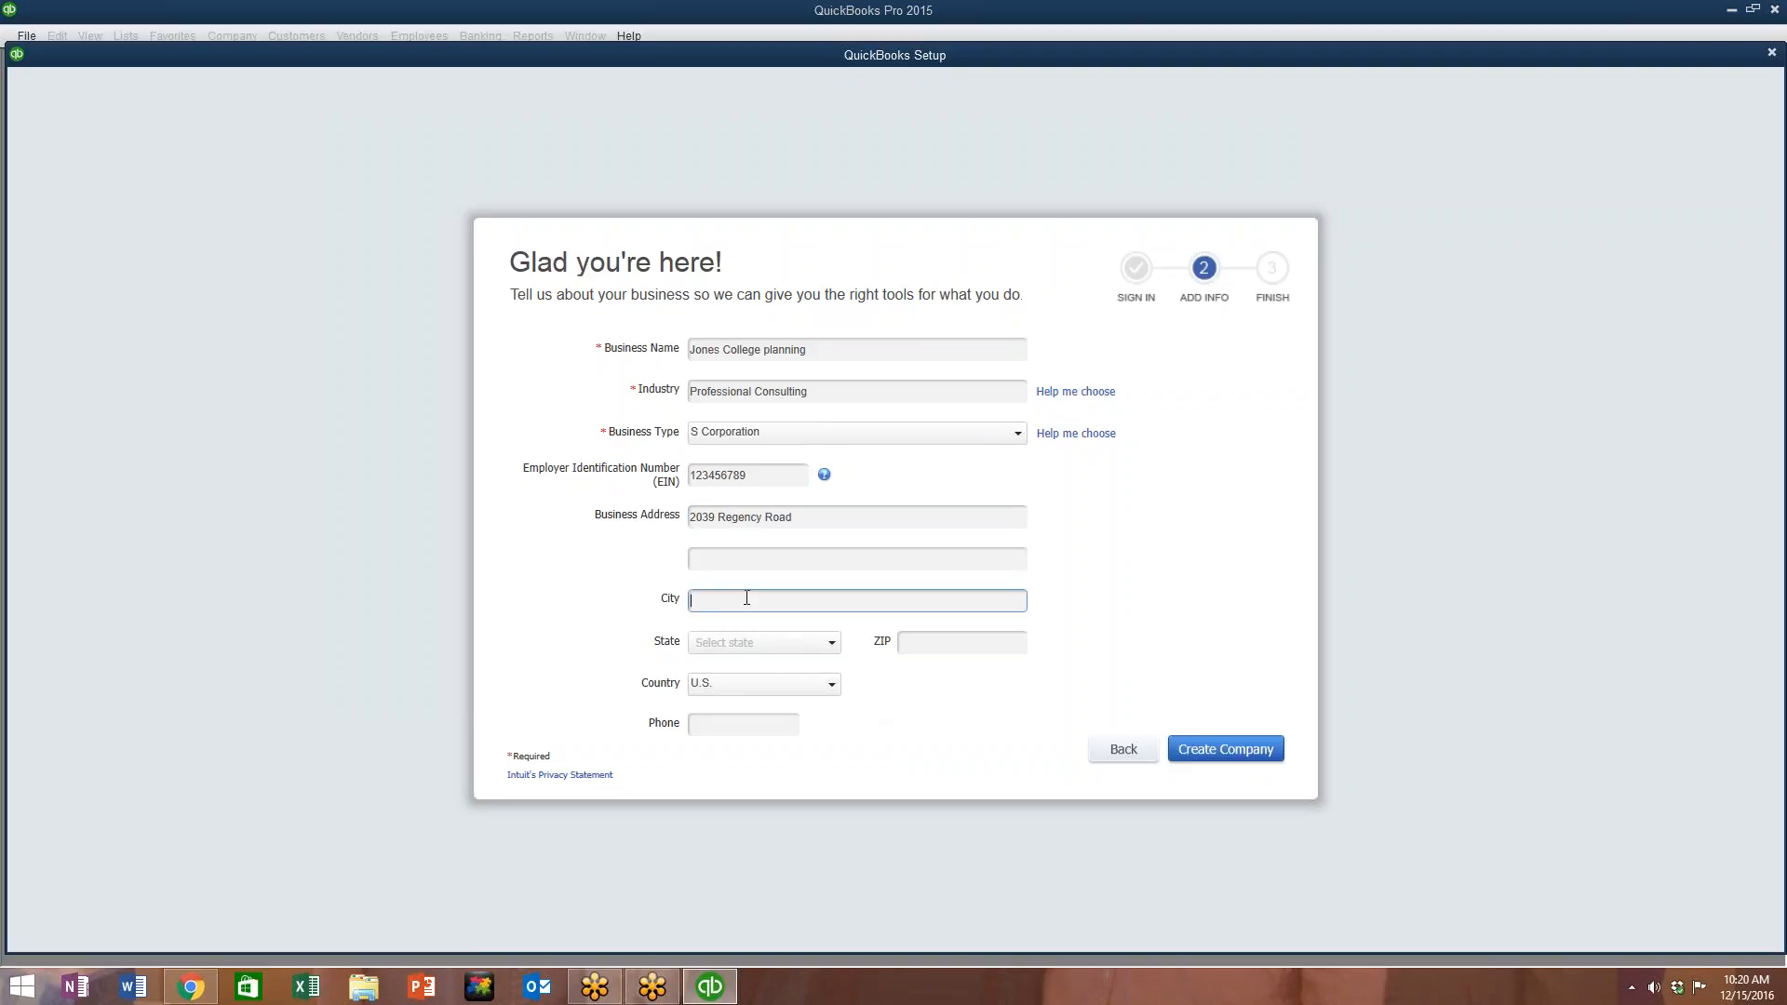
pyautogui.write('Lexingotn')
pyautogui.click(831, 642)
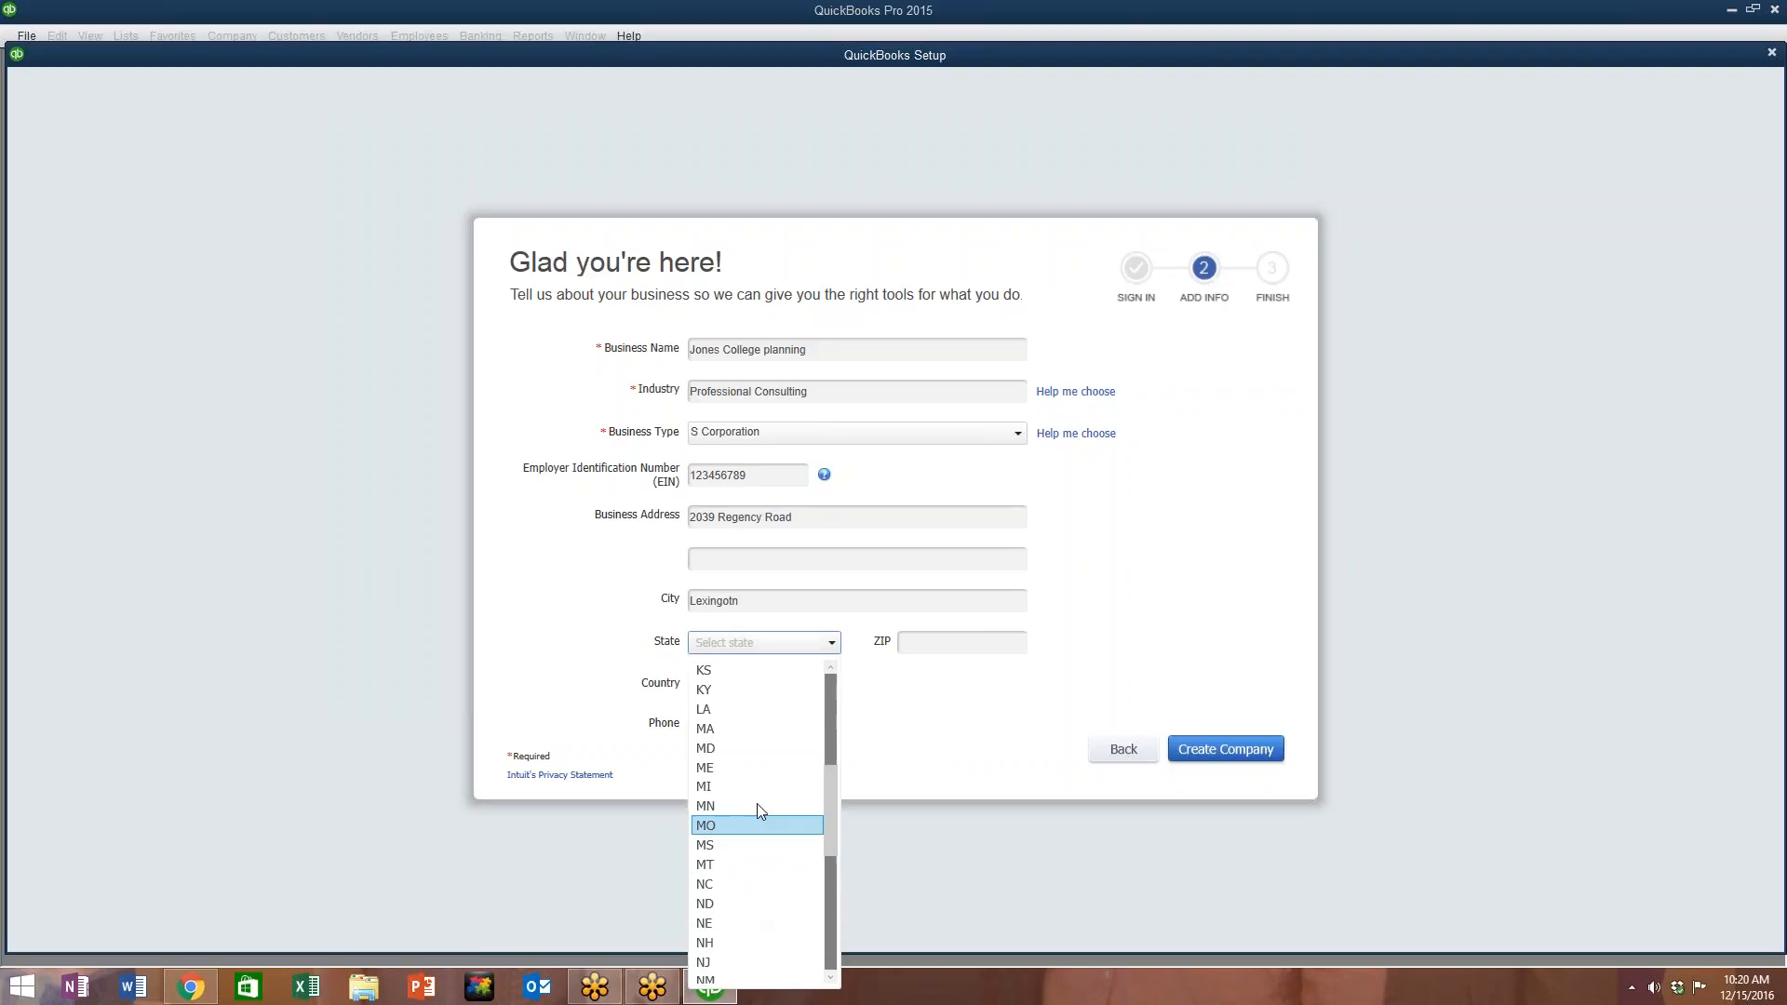
pyautogui.scroll(-5, 758, 810)
pyautogui.click(757, 691)
pyautogui.click(947, 643)
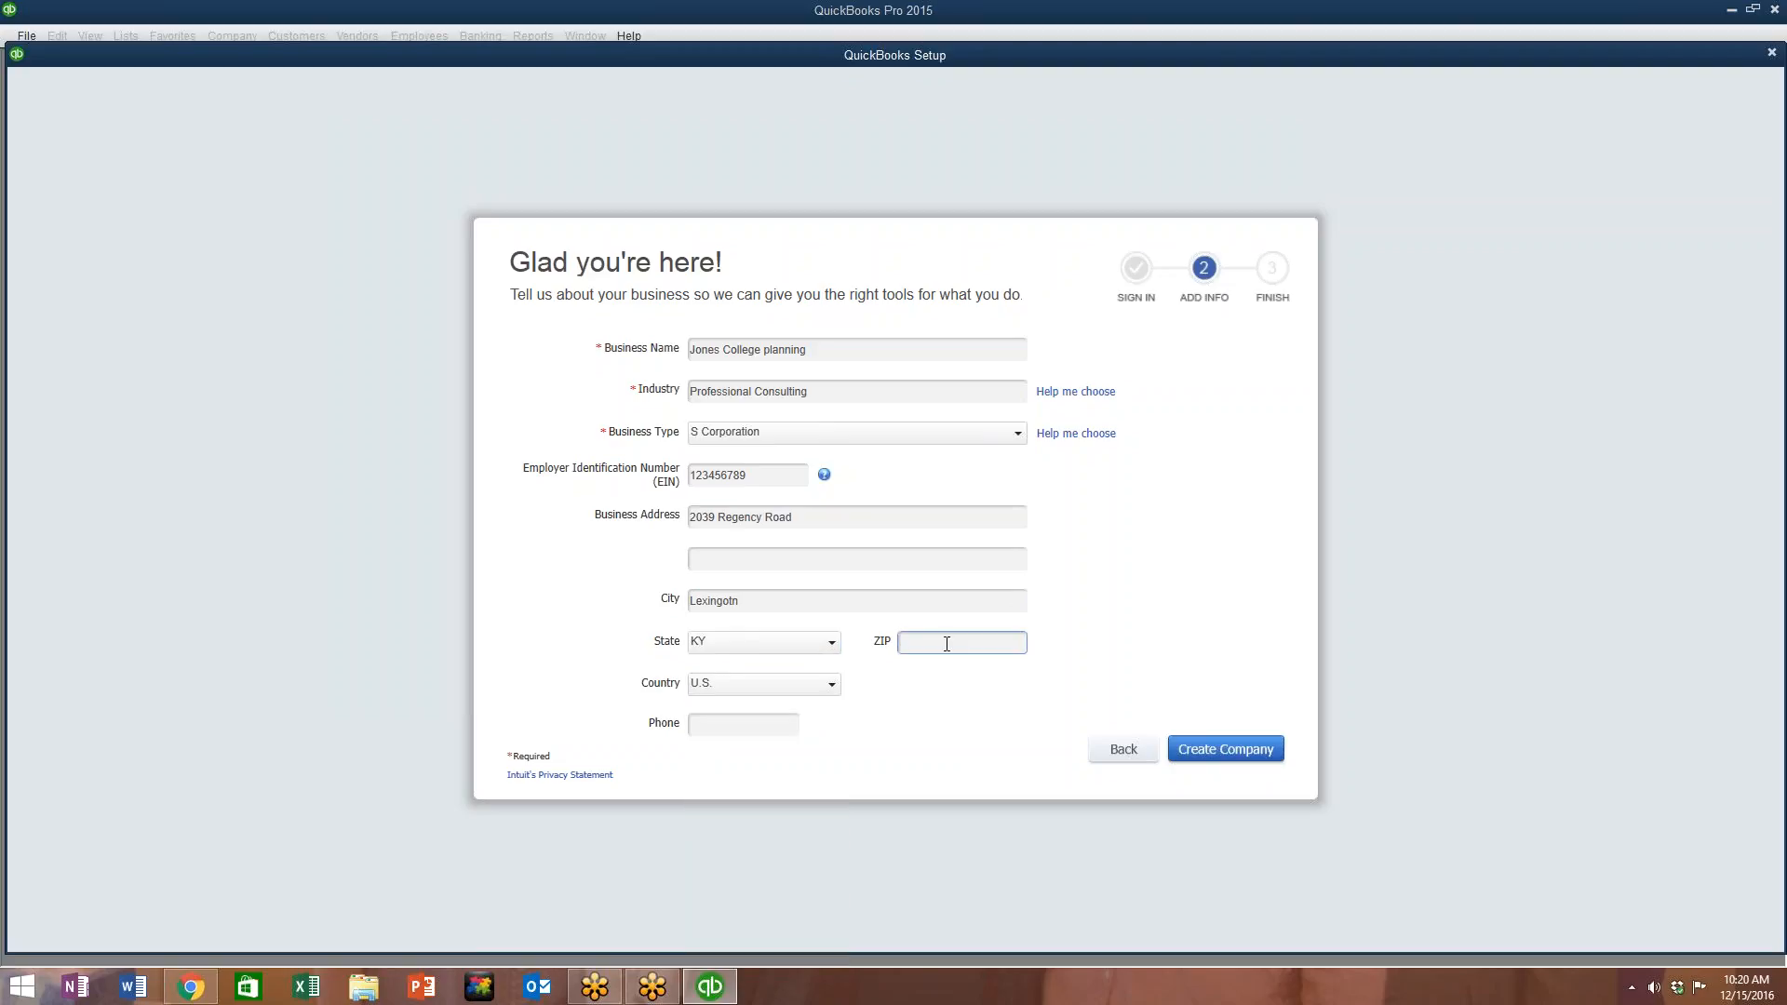
pyautogui.write('40503')
pyautogui.click(715, 727)
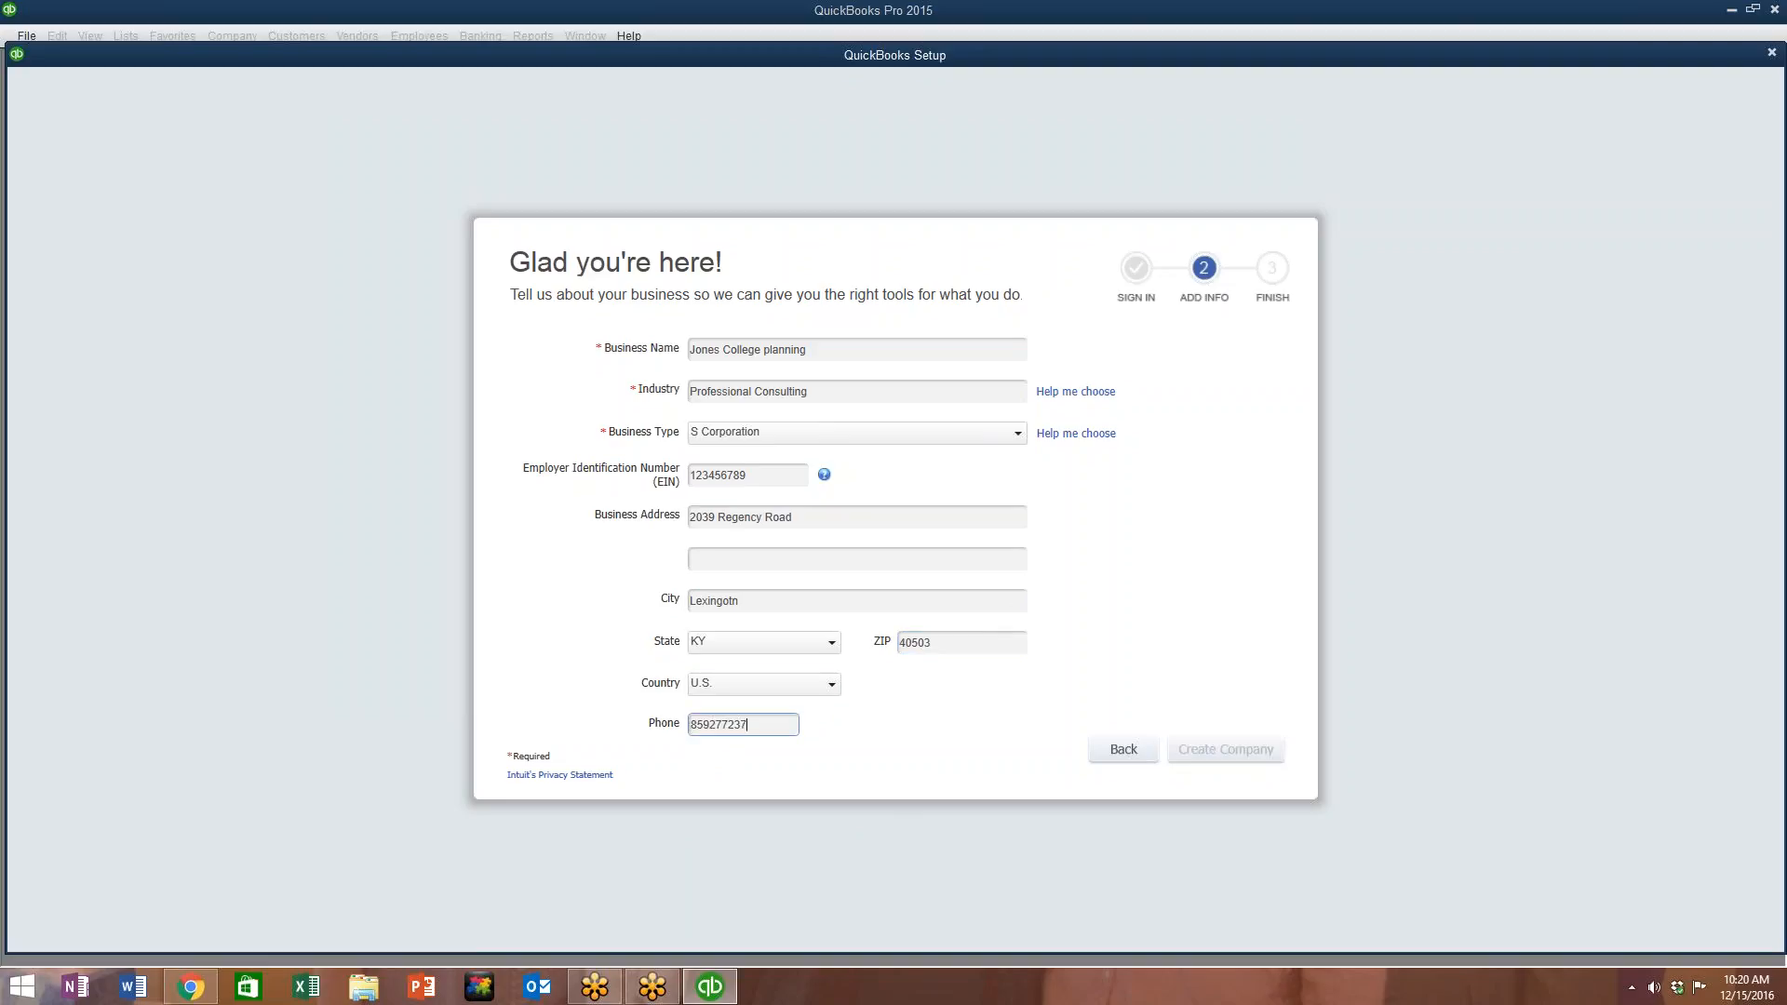
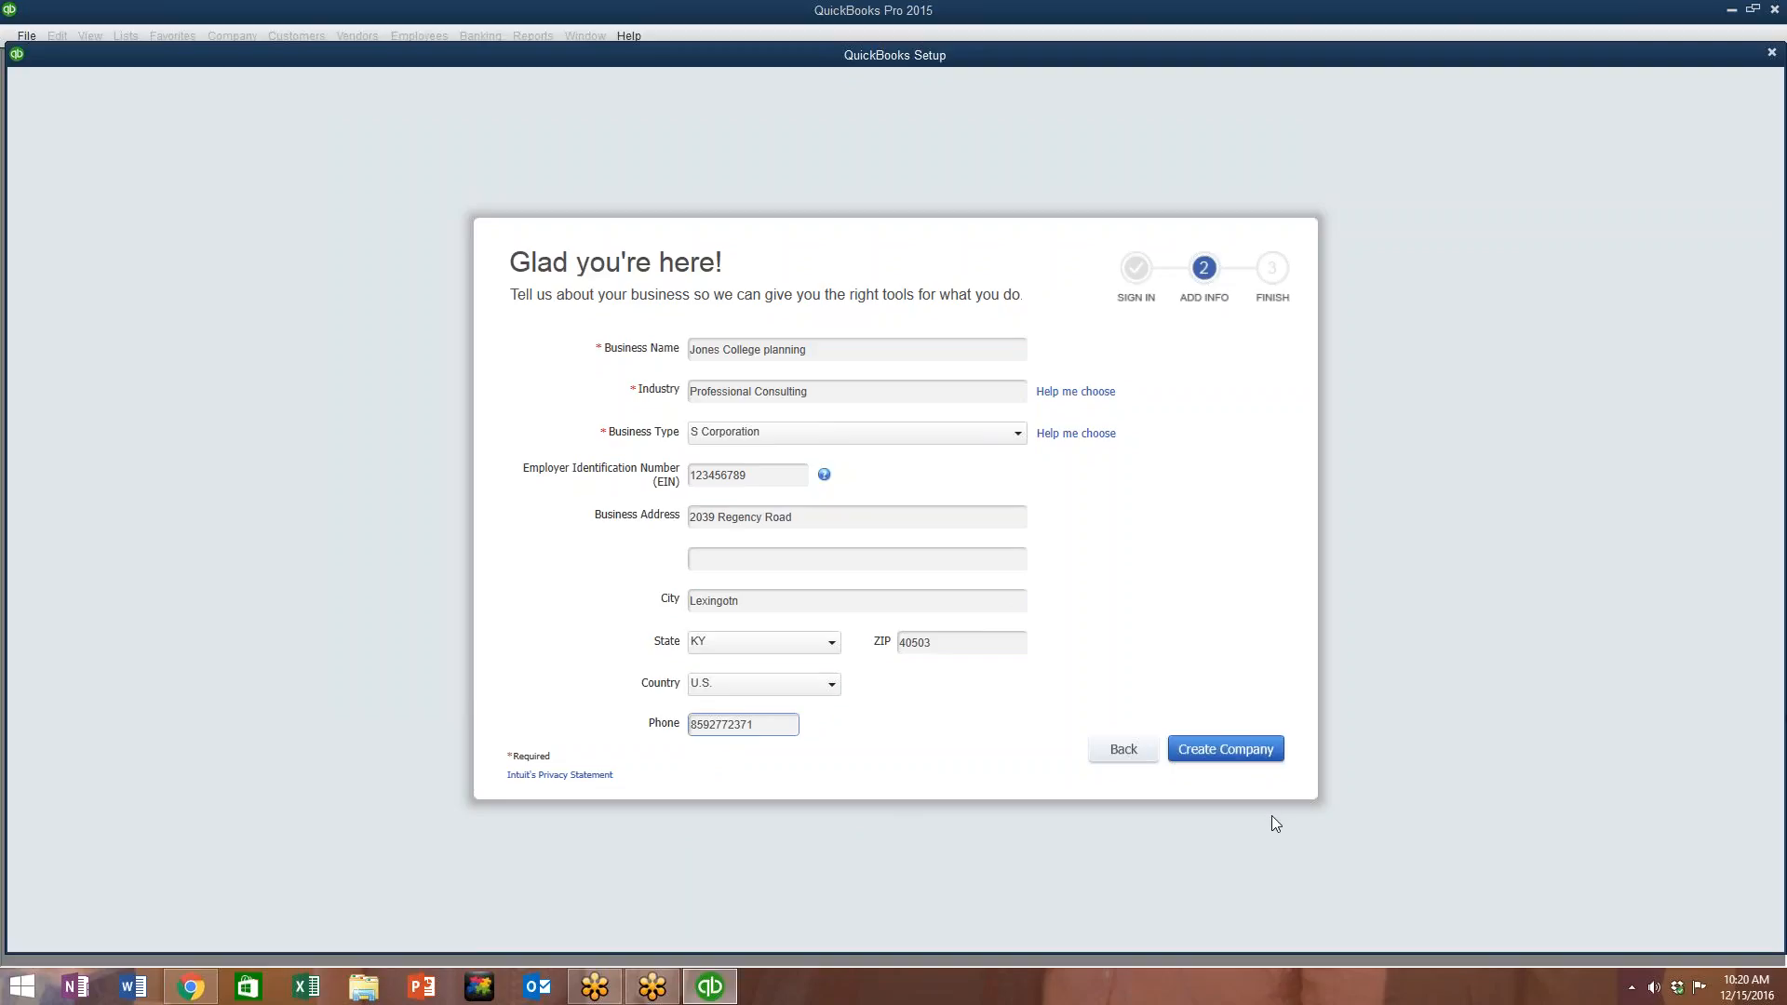
# Step: Capitalise 'Planning' so the business name reads Jones College Planning
pyautogui.click(766, 350)
pyautogui.write('P')
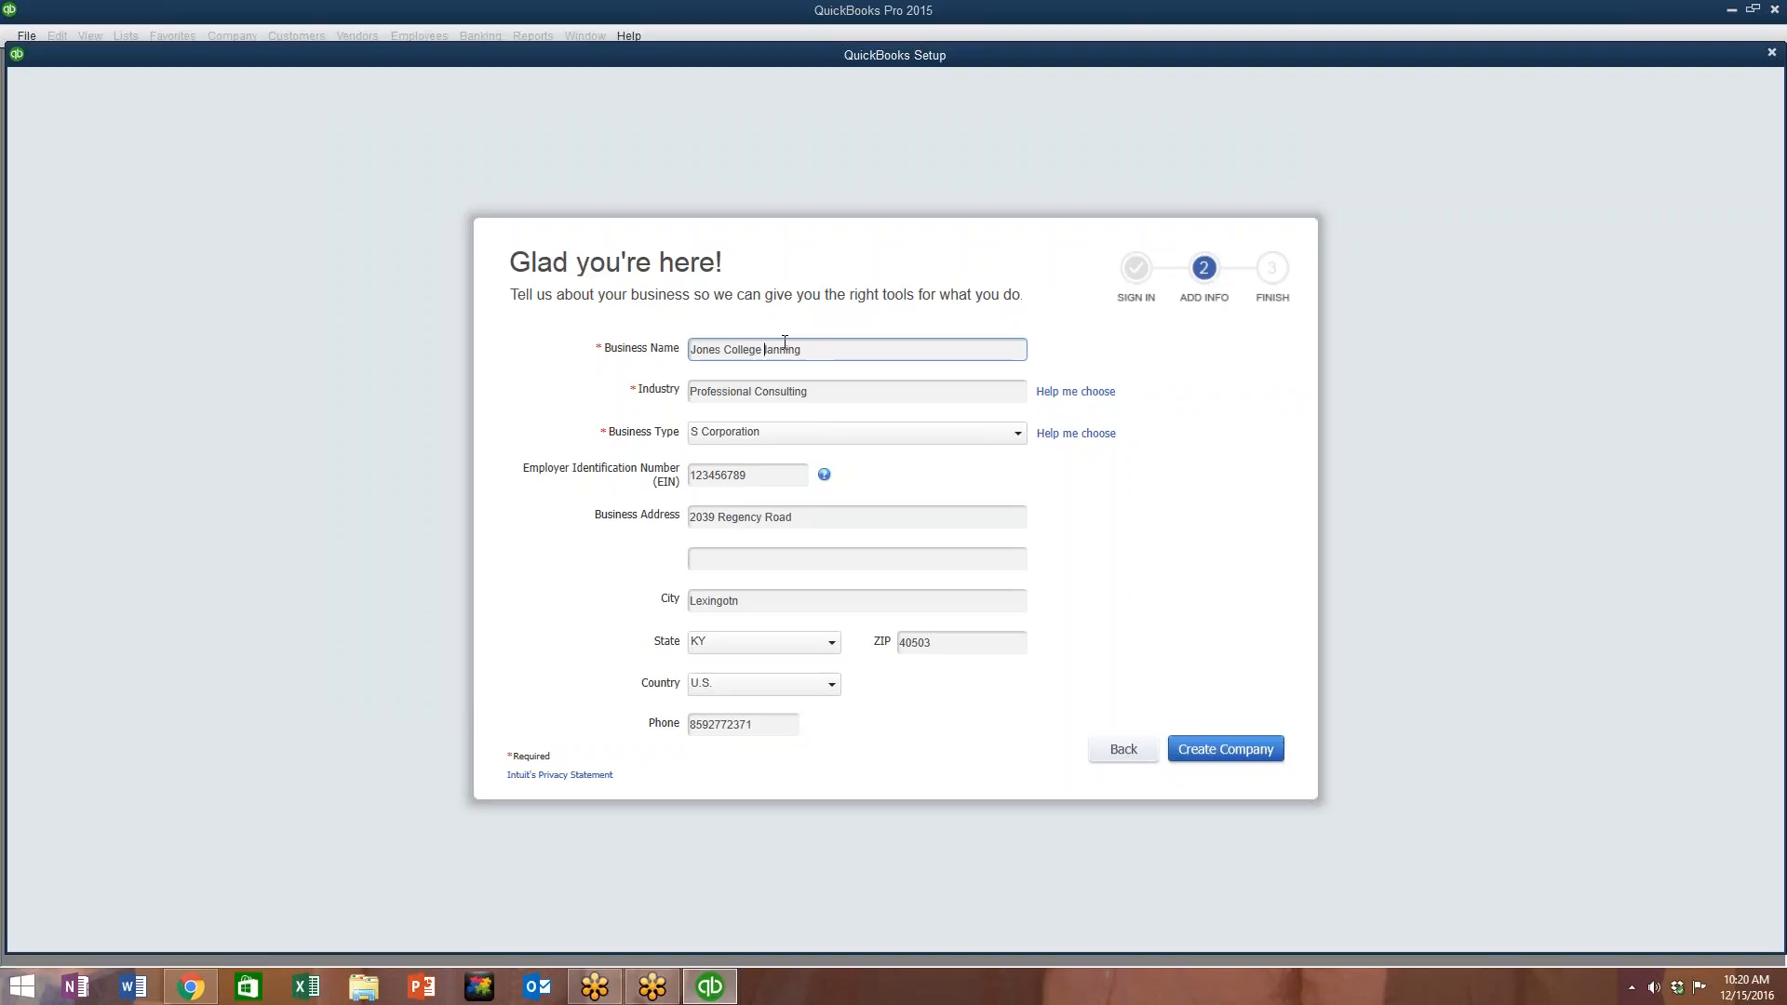
pyautogui.press('Delete')
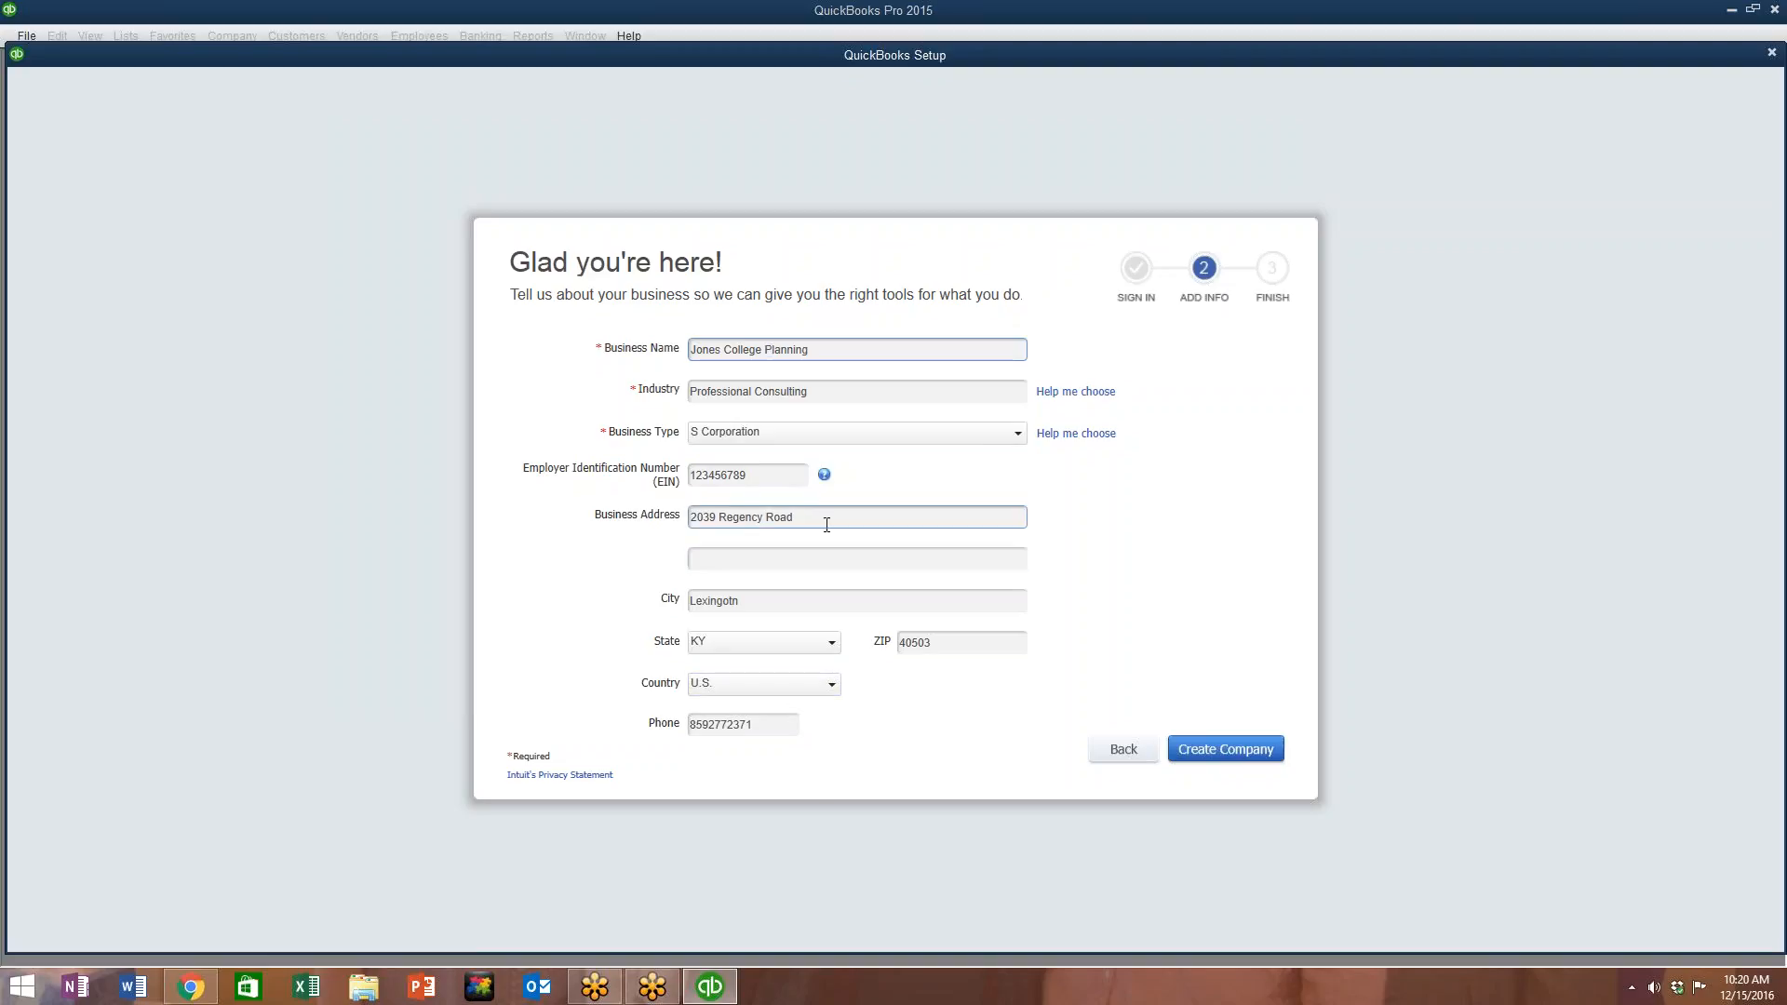
# Step: Create the Jones College Planning company file and go to its Home page
pyautogui.click(1274, 751)
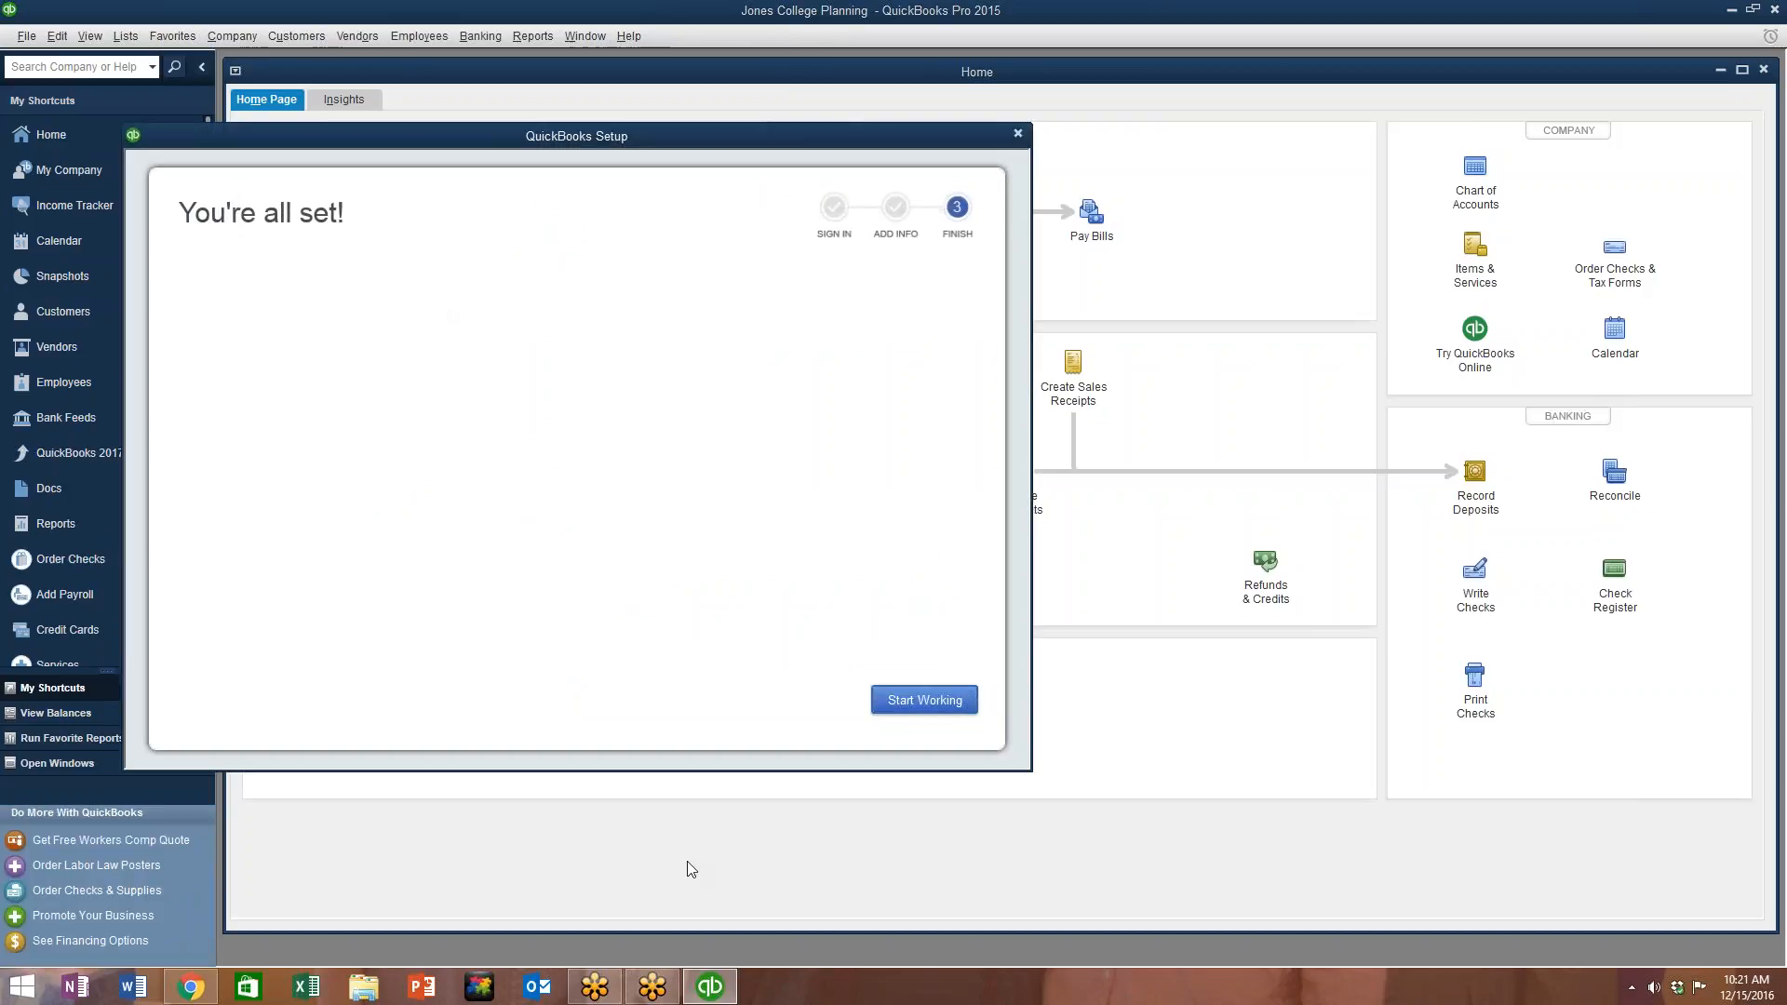
pyautogui.click(924, 701)
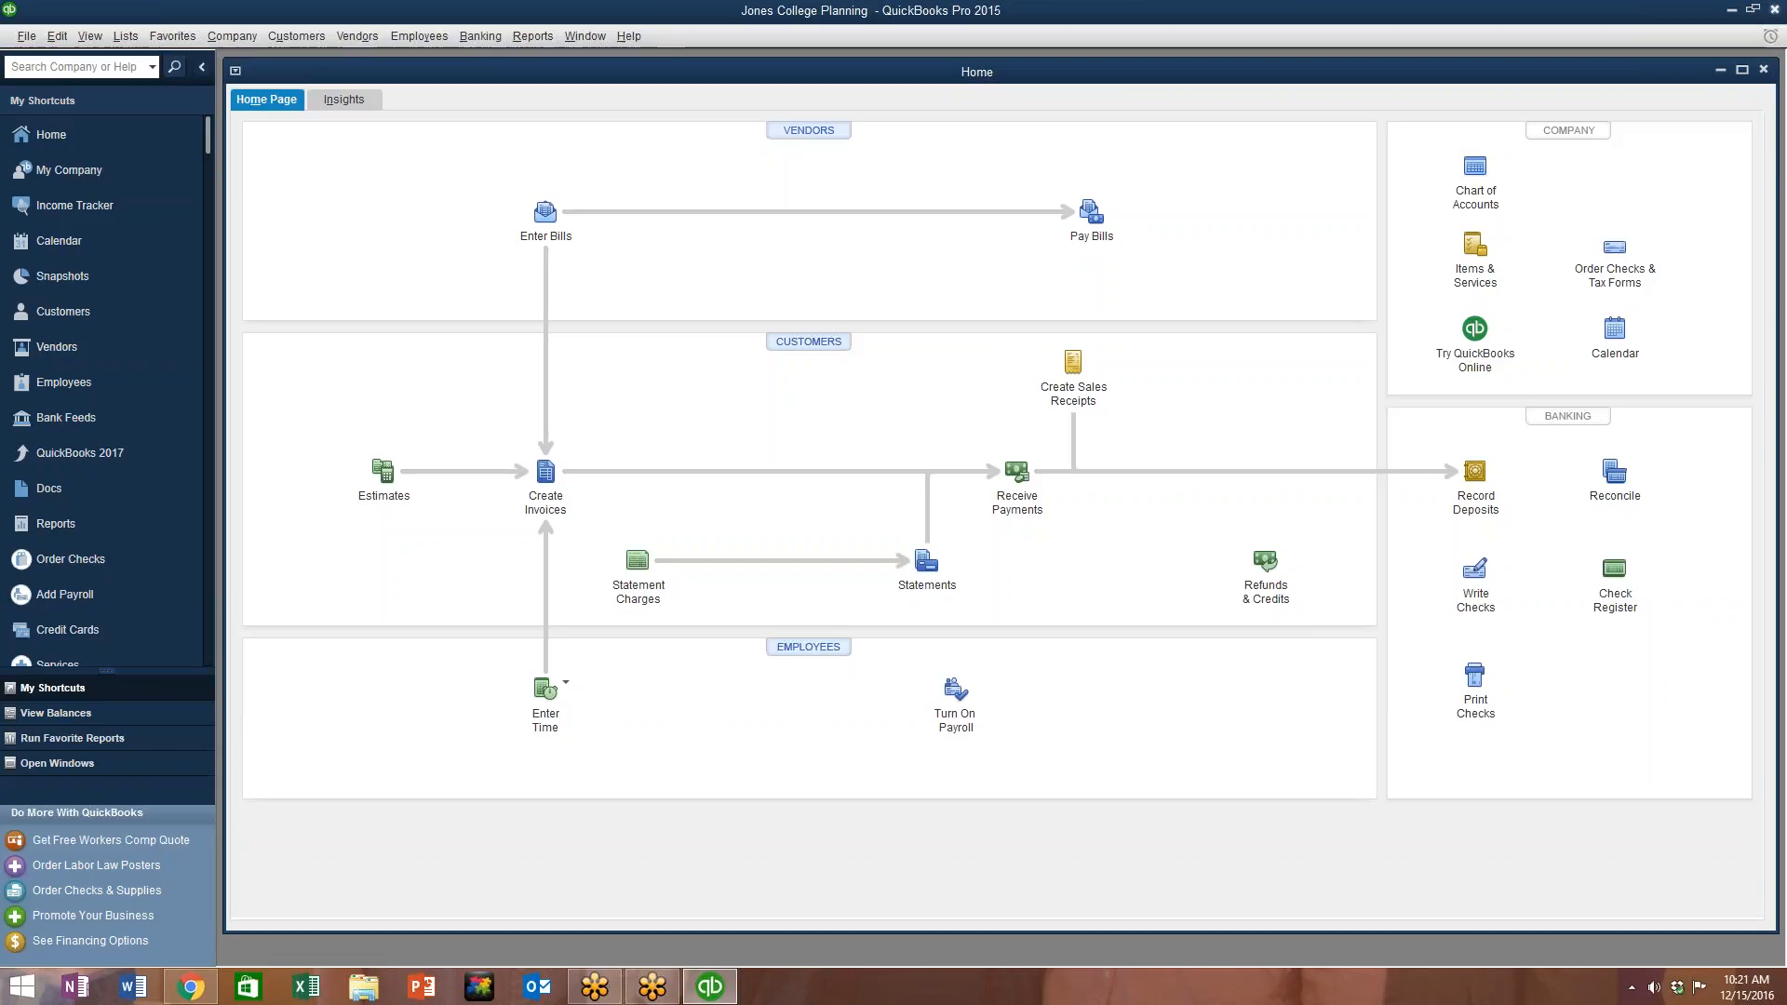
# Step: Open a blank invoice, cancel adding a new customer, and close the invoice unsaved
pyautogui.click(297, 43)
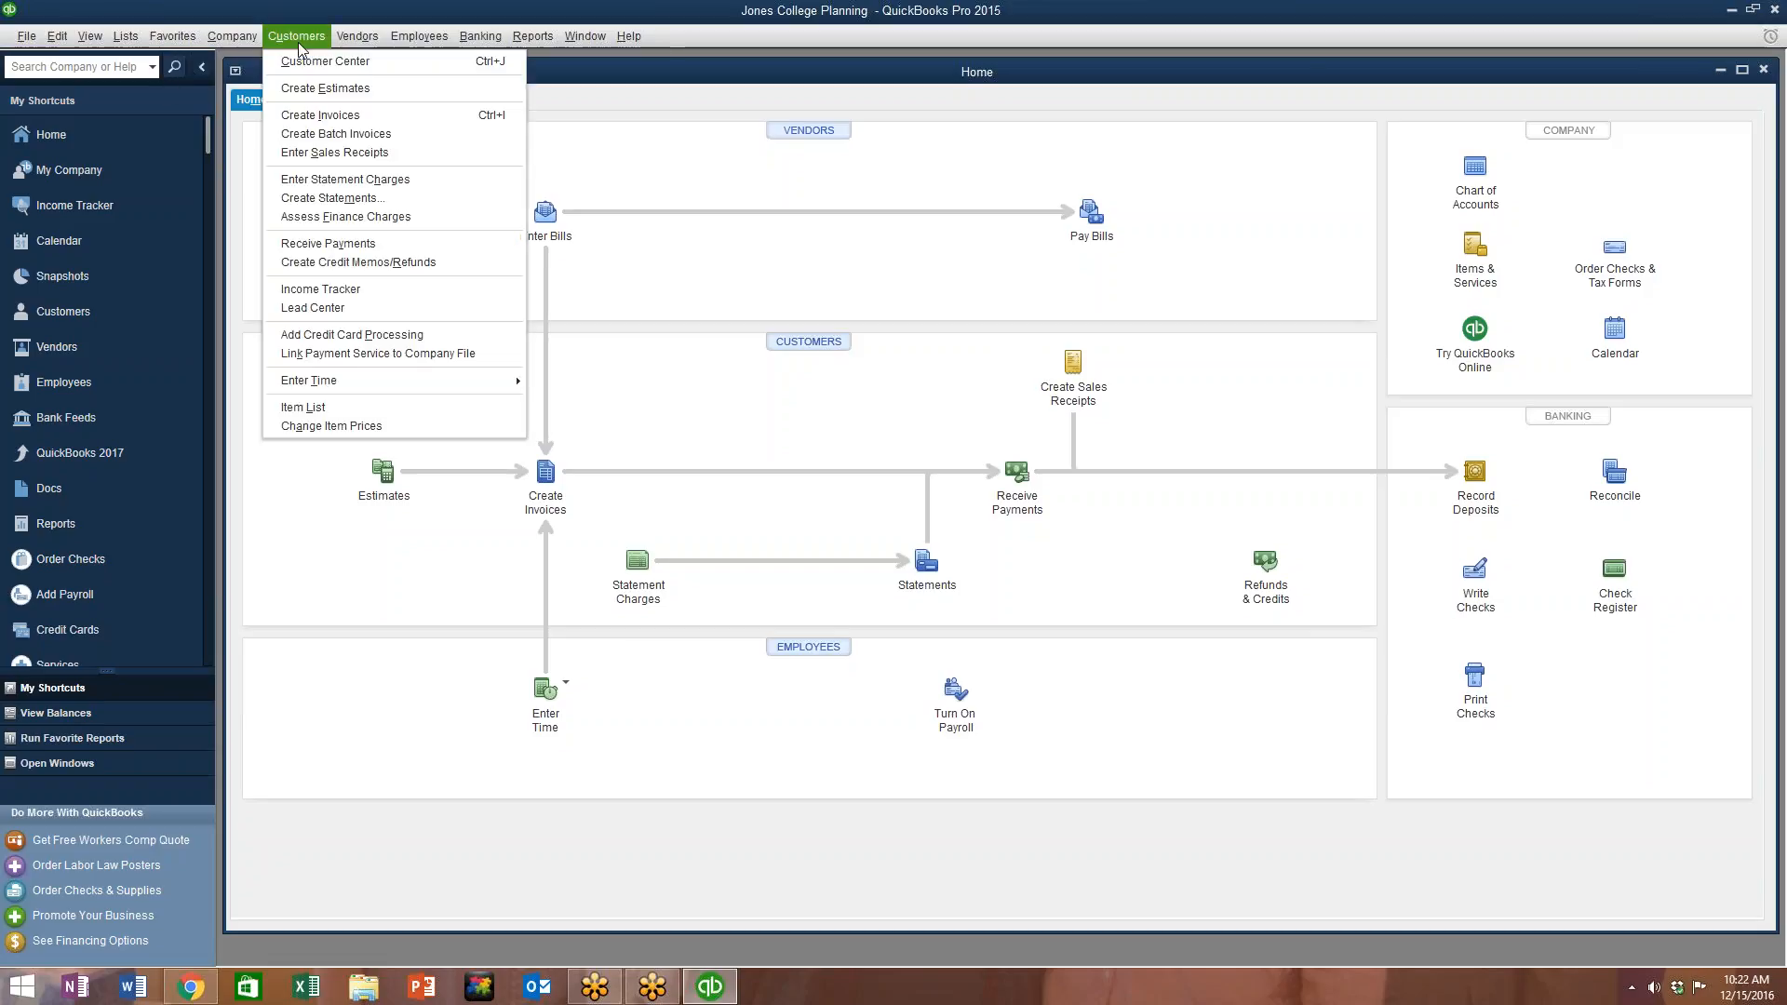
pyautogui.click(327, 116)
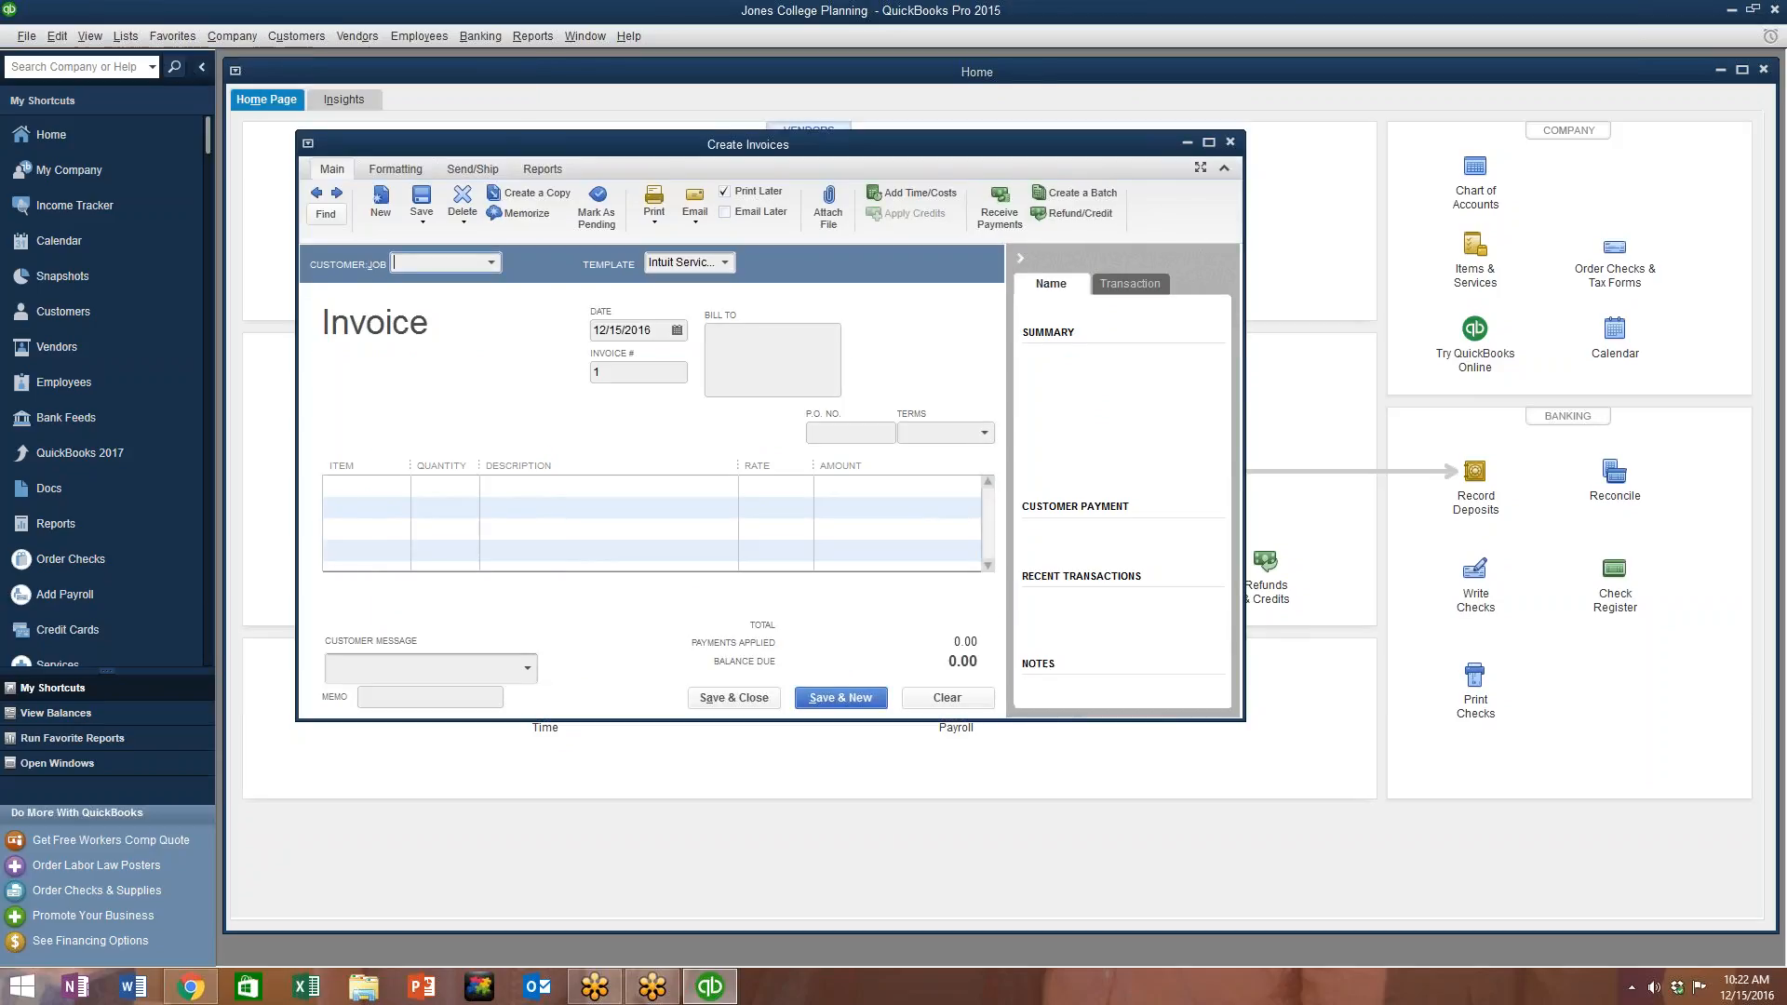
pyautogui.click(495, 264)
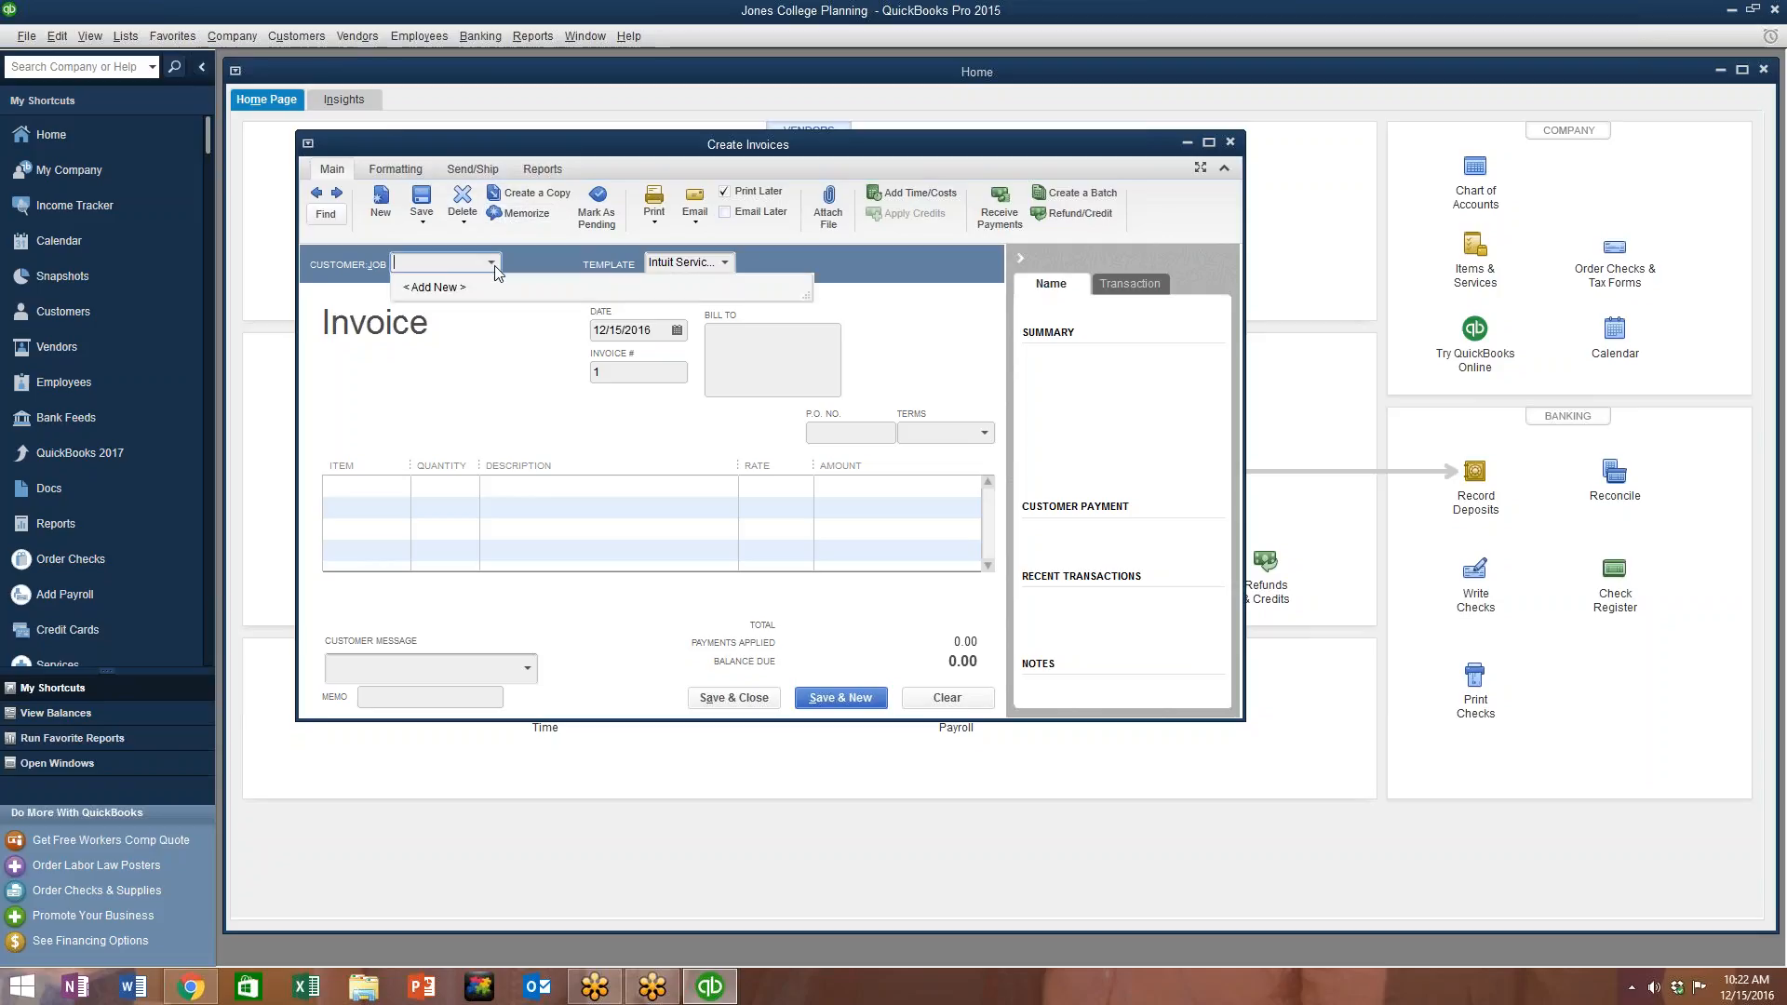
pyautogui.click(494, 293)
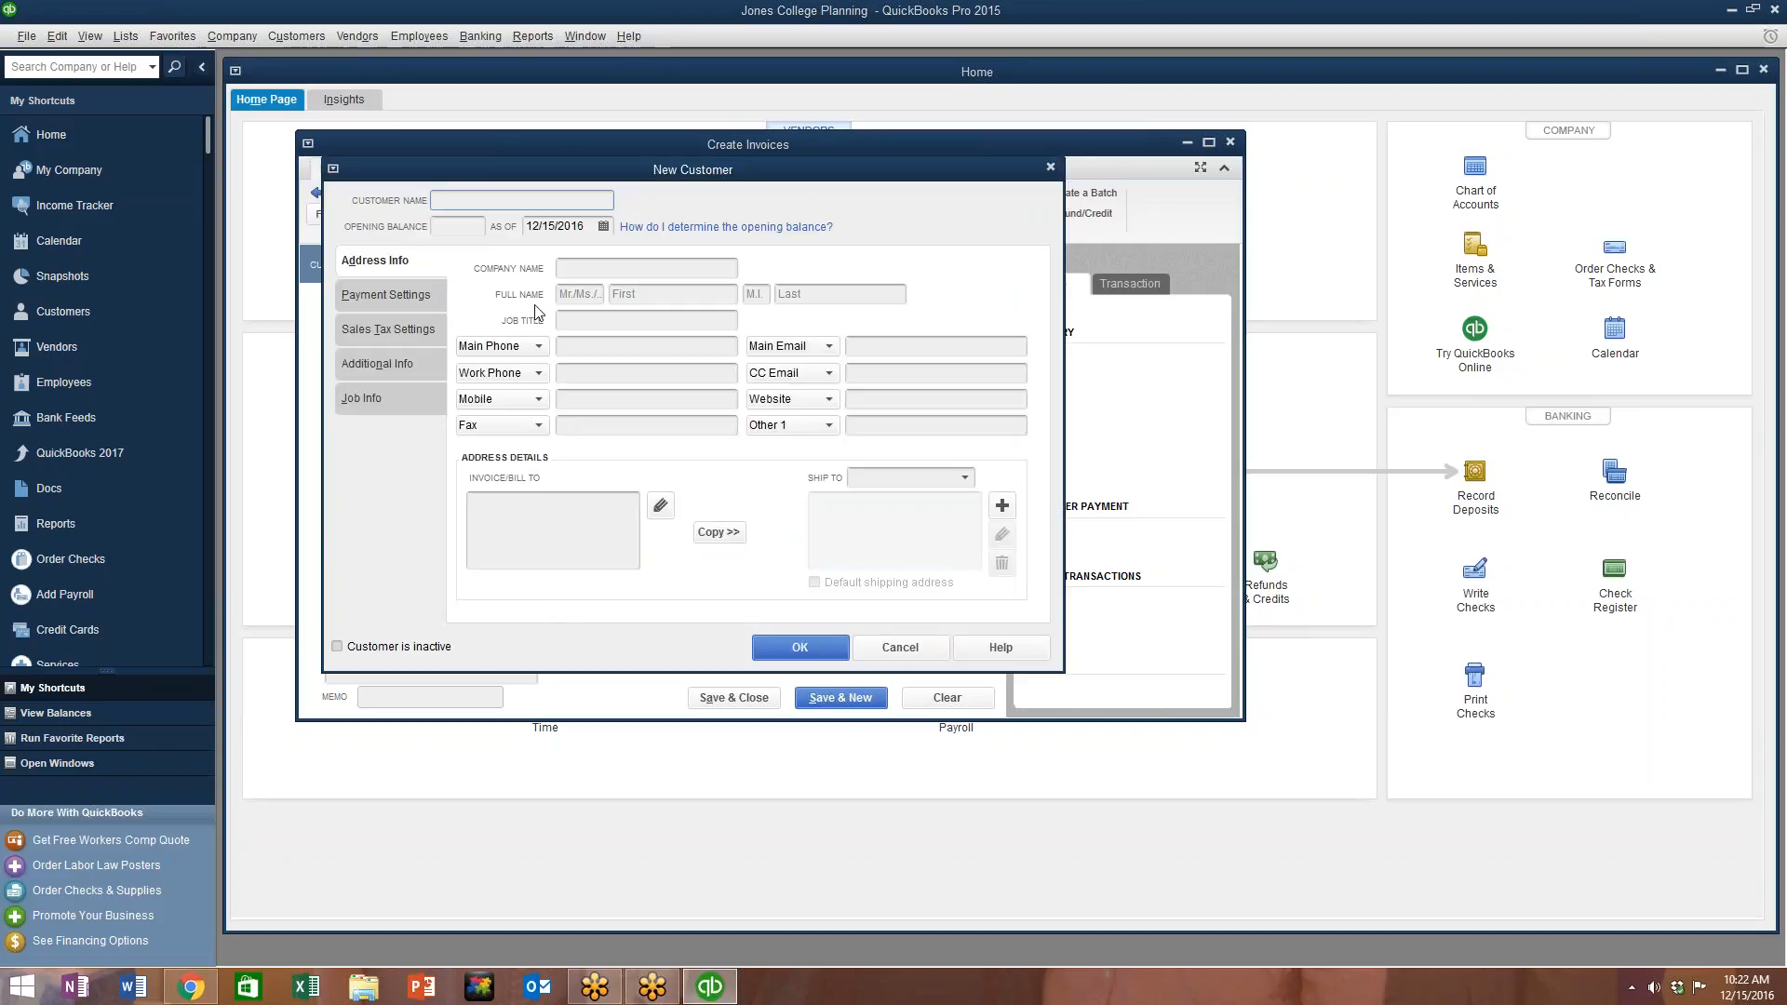
pyautogui.click(874, 652)
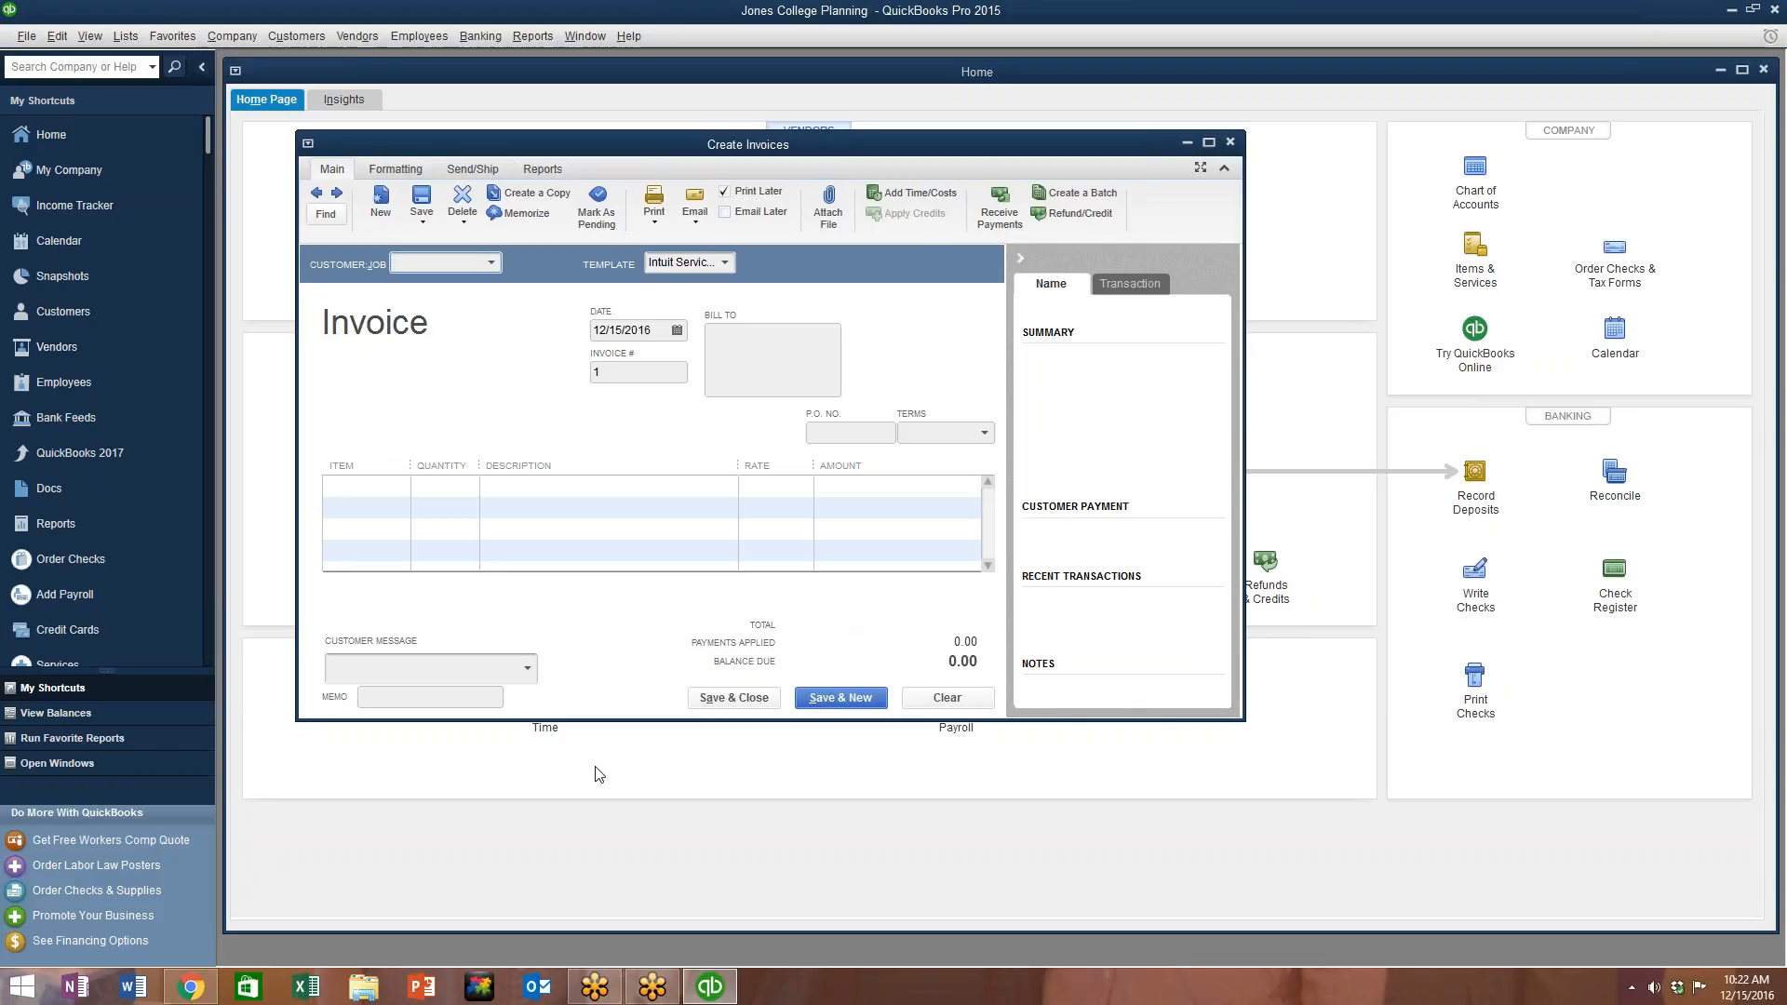
pyautogui.click(1230, 143)
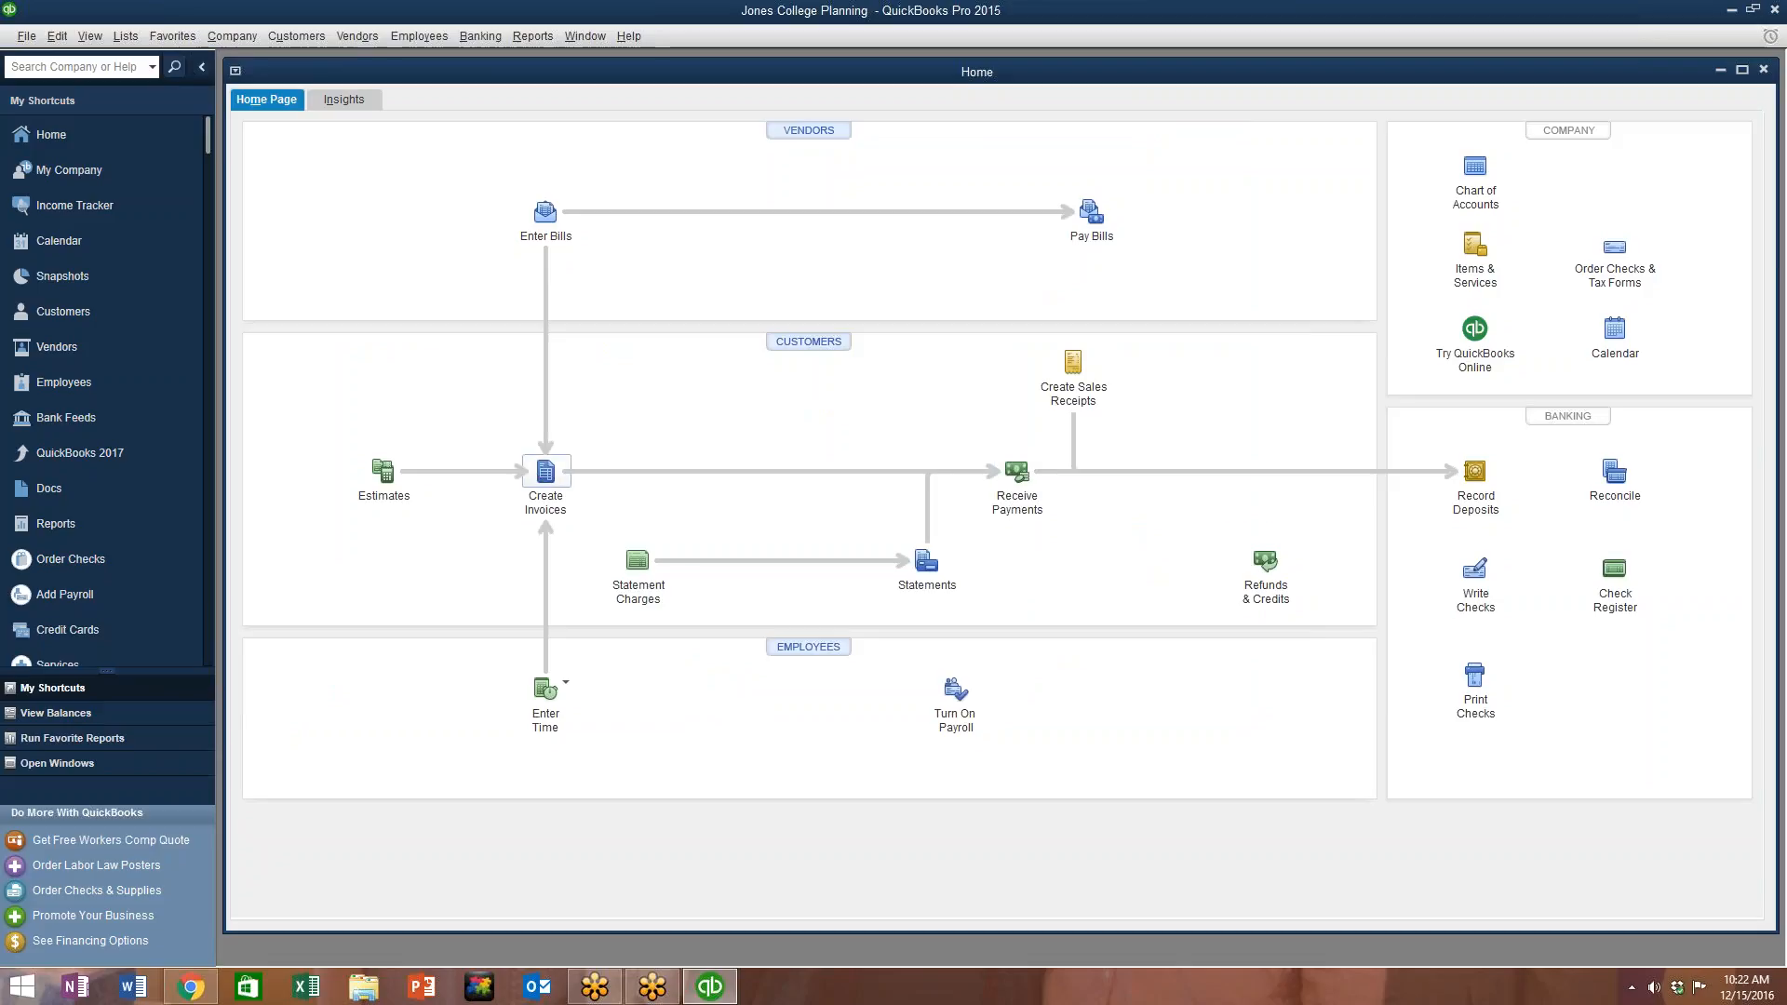
pyautogui.click(1020, 475)
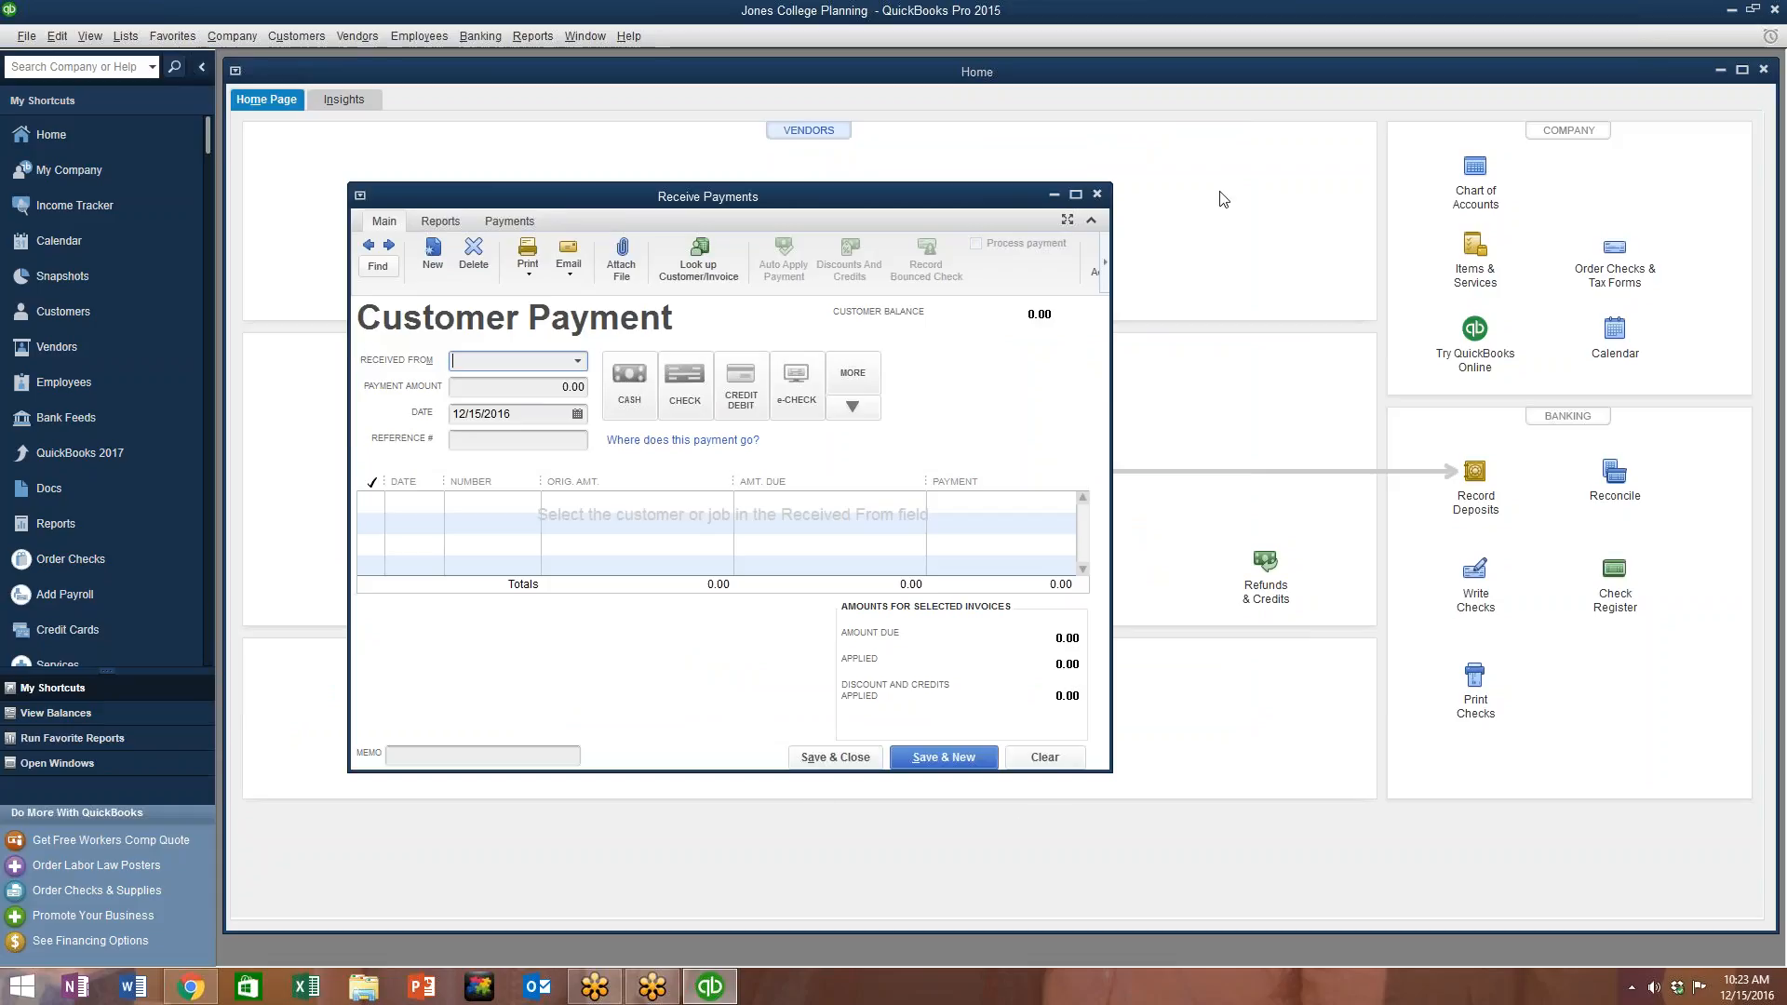
pyautogui.click(1097, 194)
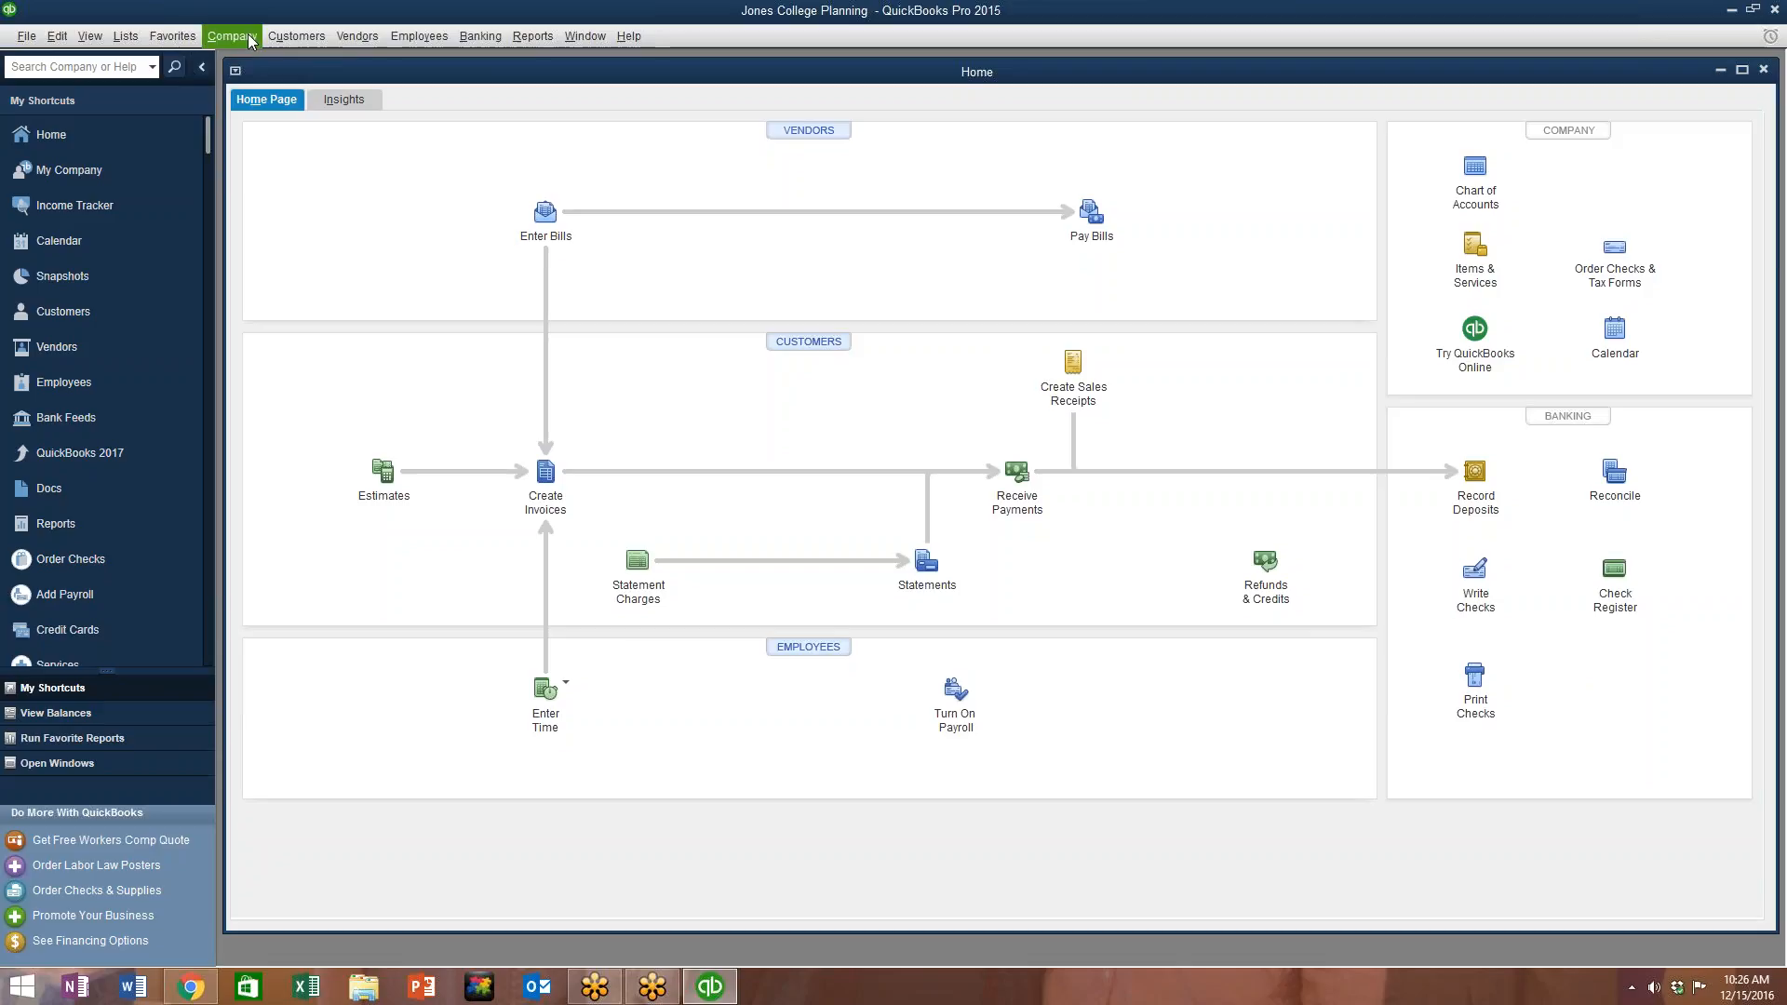
# Step: Open the Accounts Receivable register through Use Register and maximize it
pyautogui.click(484, 37)
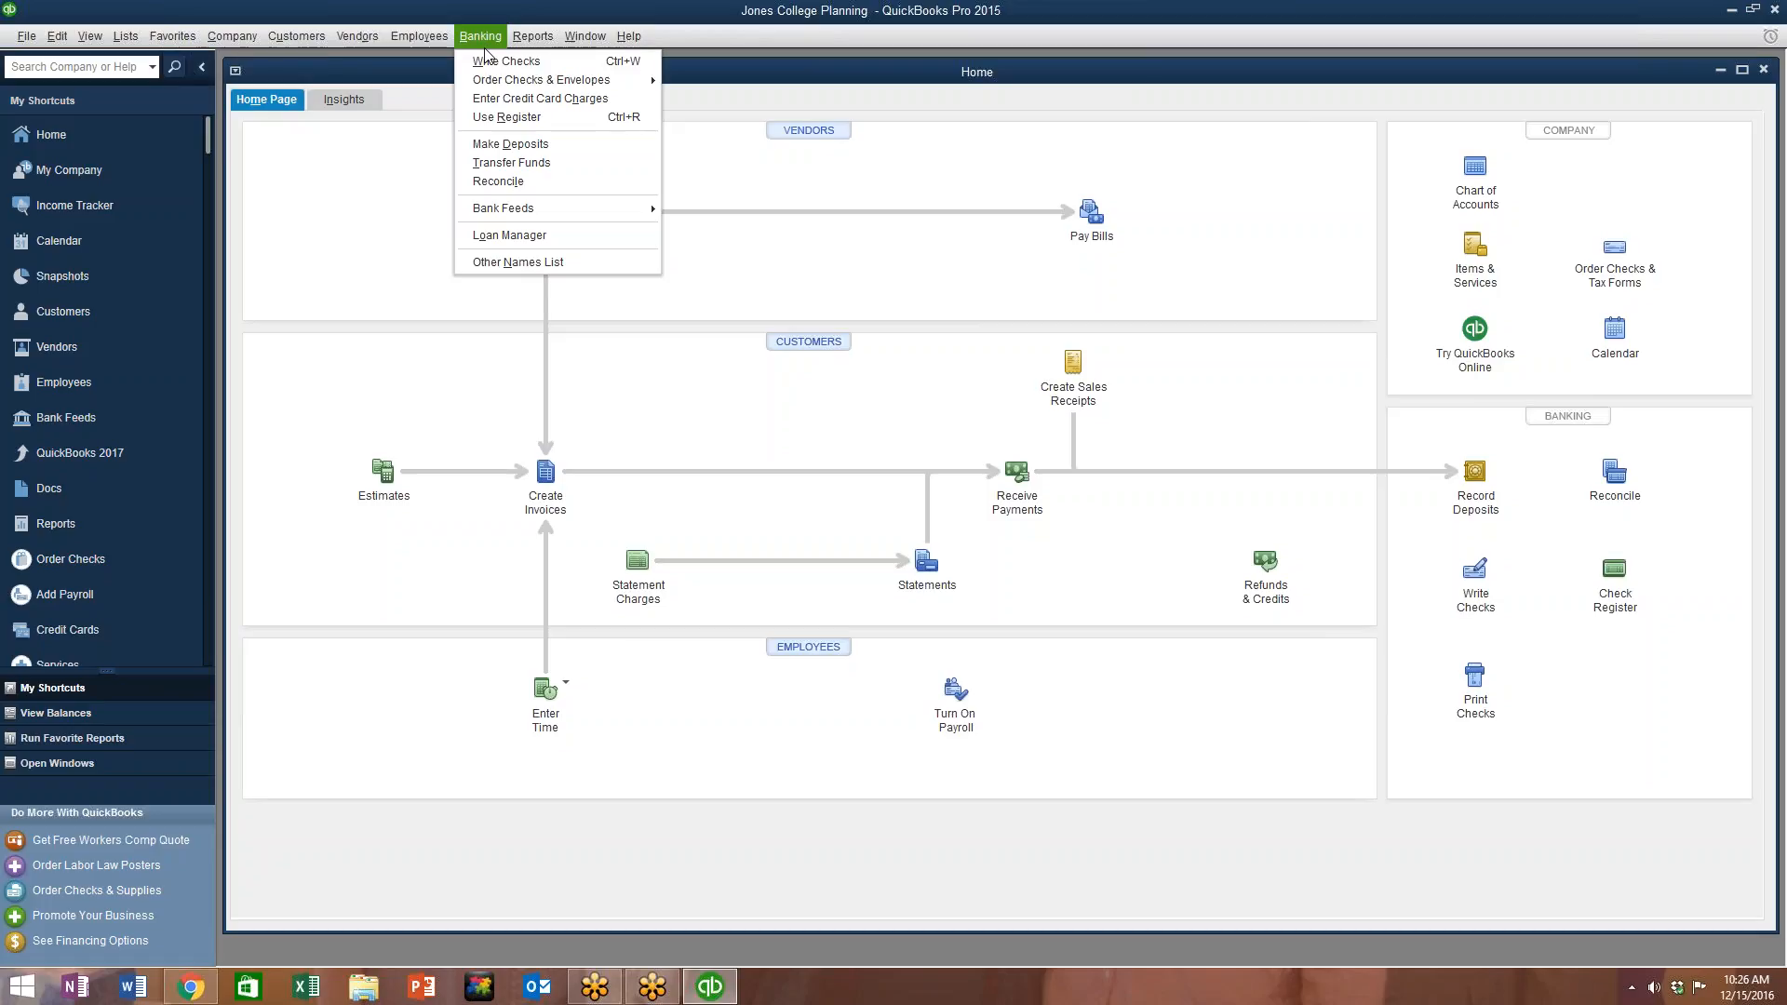
pyautogui.click(512, 115)
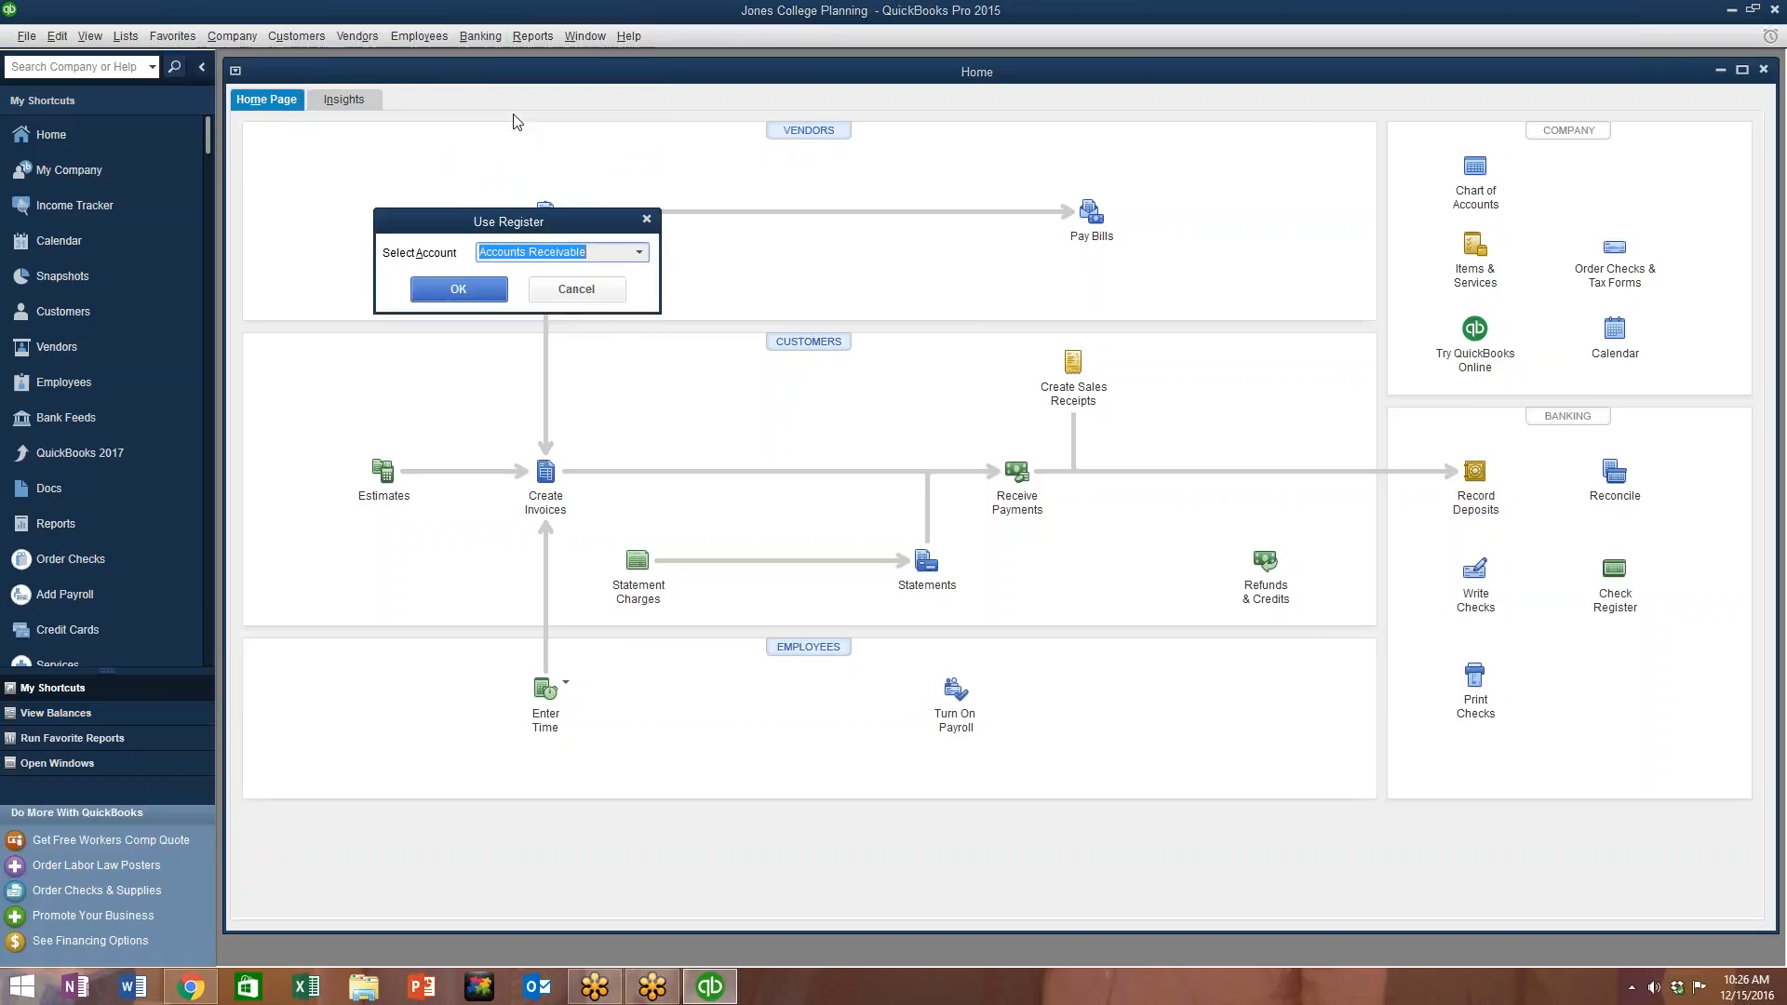
pyautogui.click(622, 253)
pyautogui.click(637, 255)
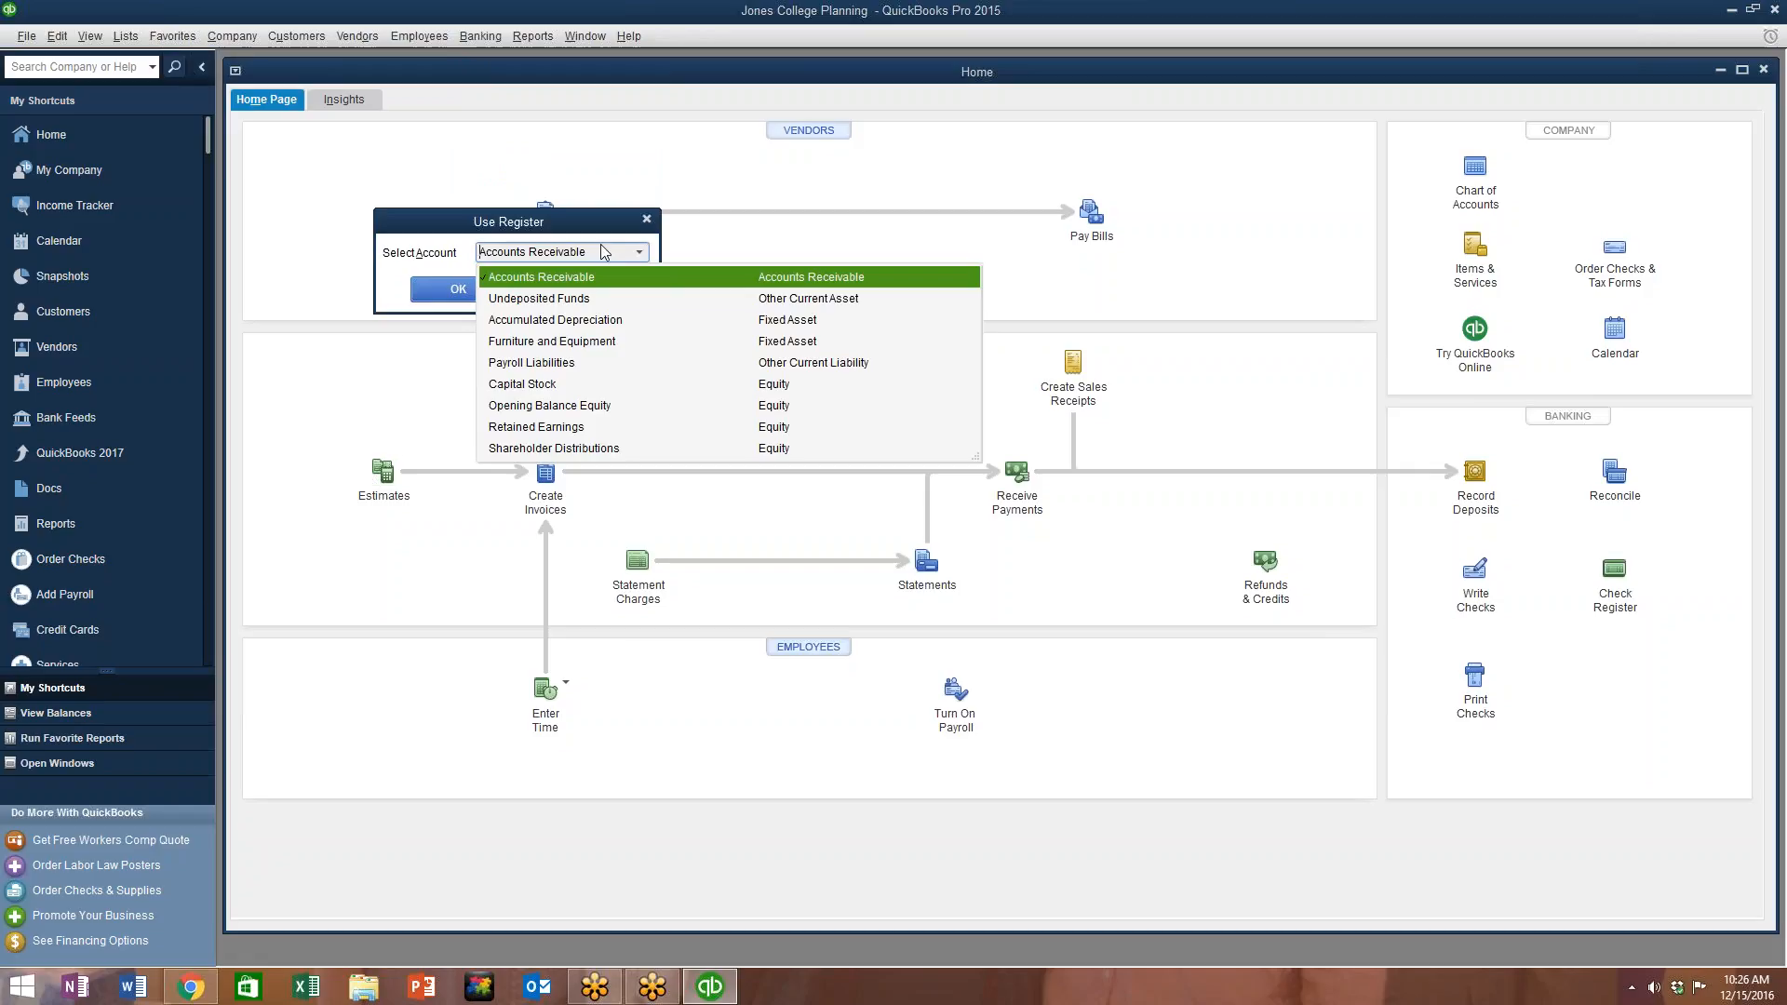
pyautogui.click(435, 289)
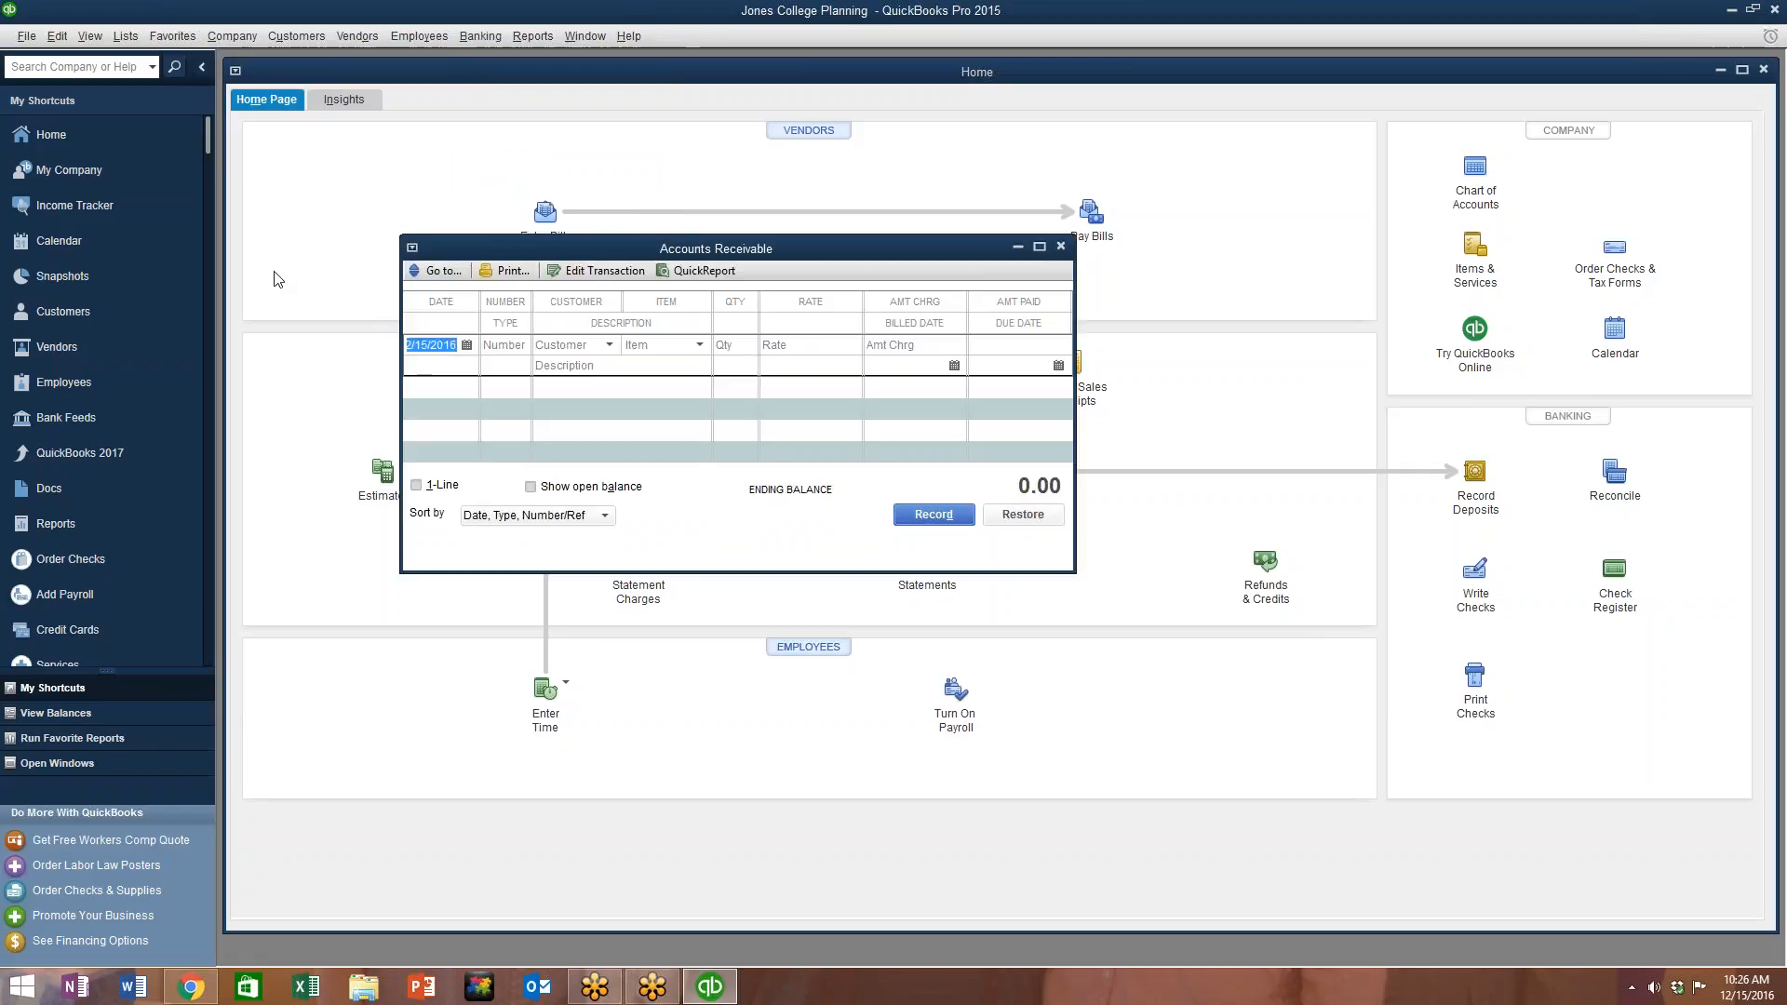
pyautogui.click(1040, 247)
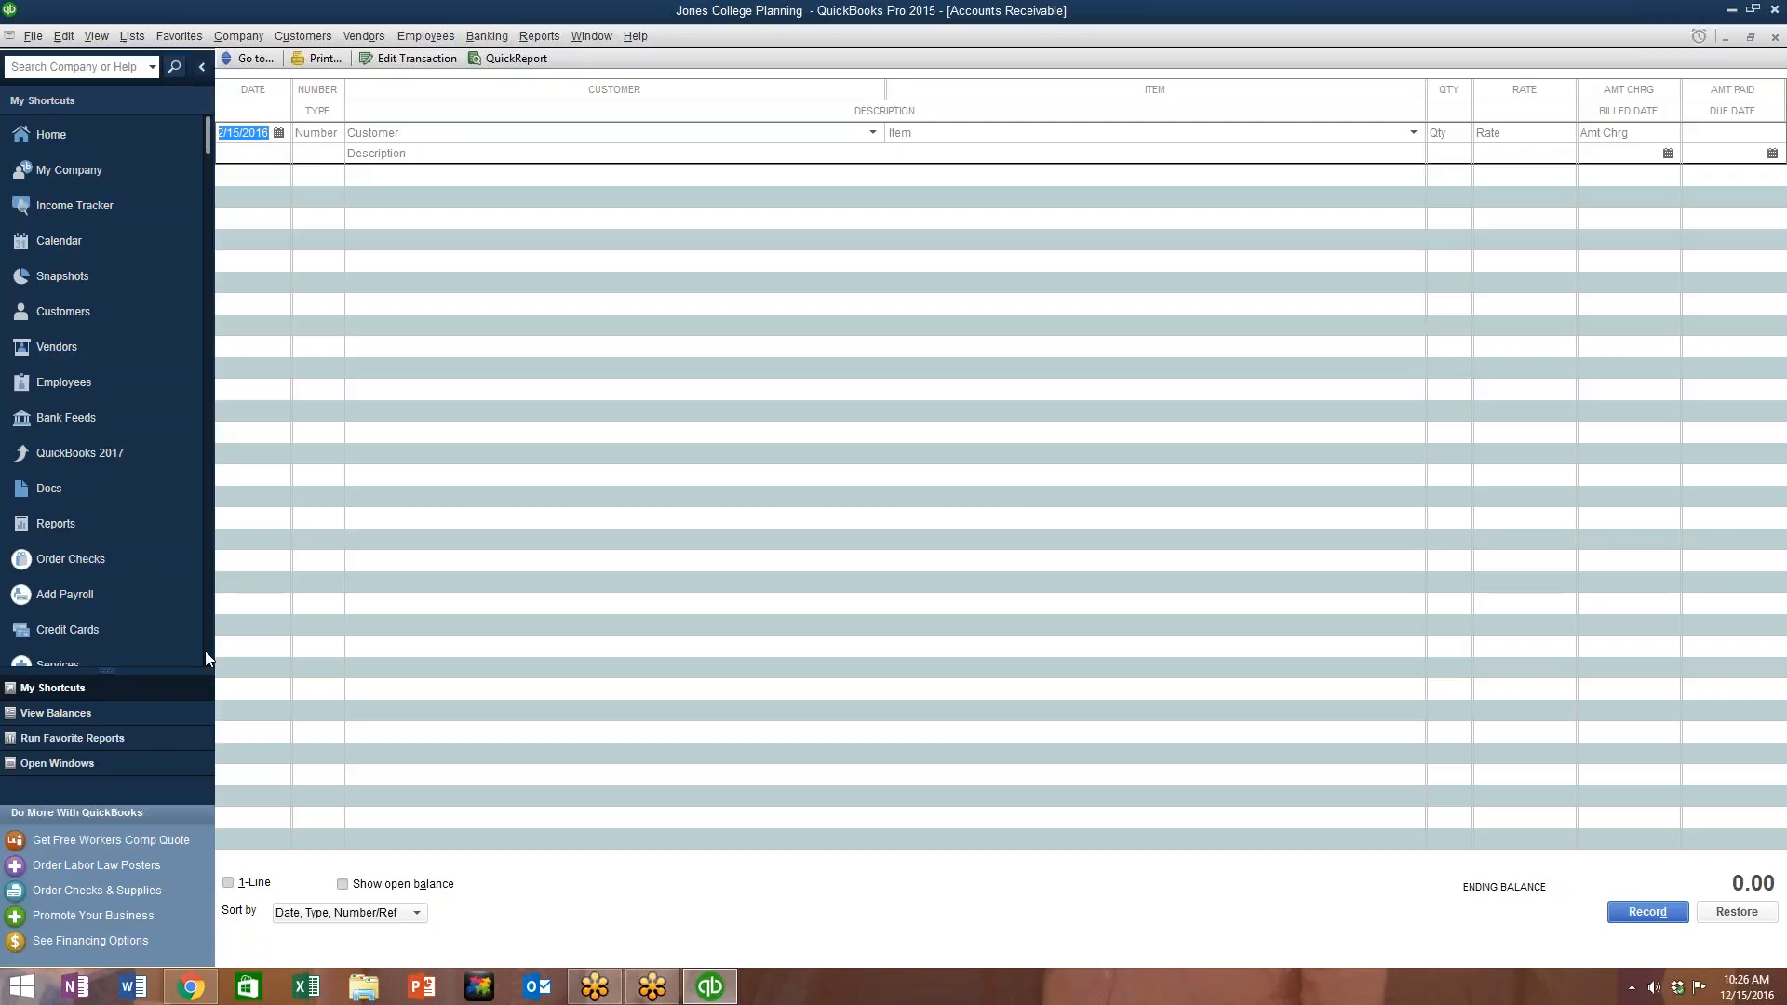
pyautogui.click(37, 37)
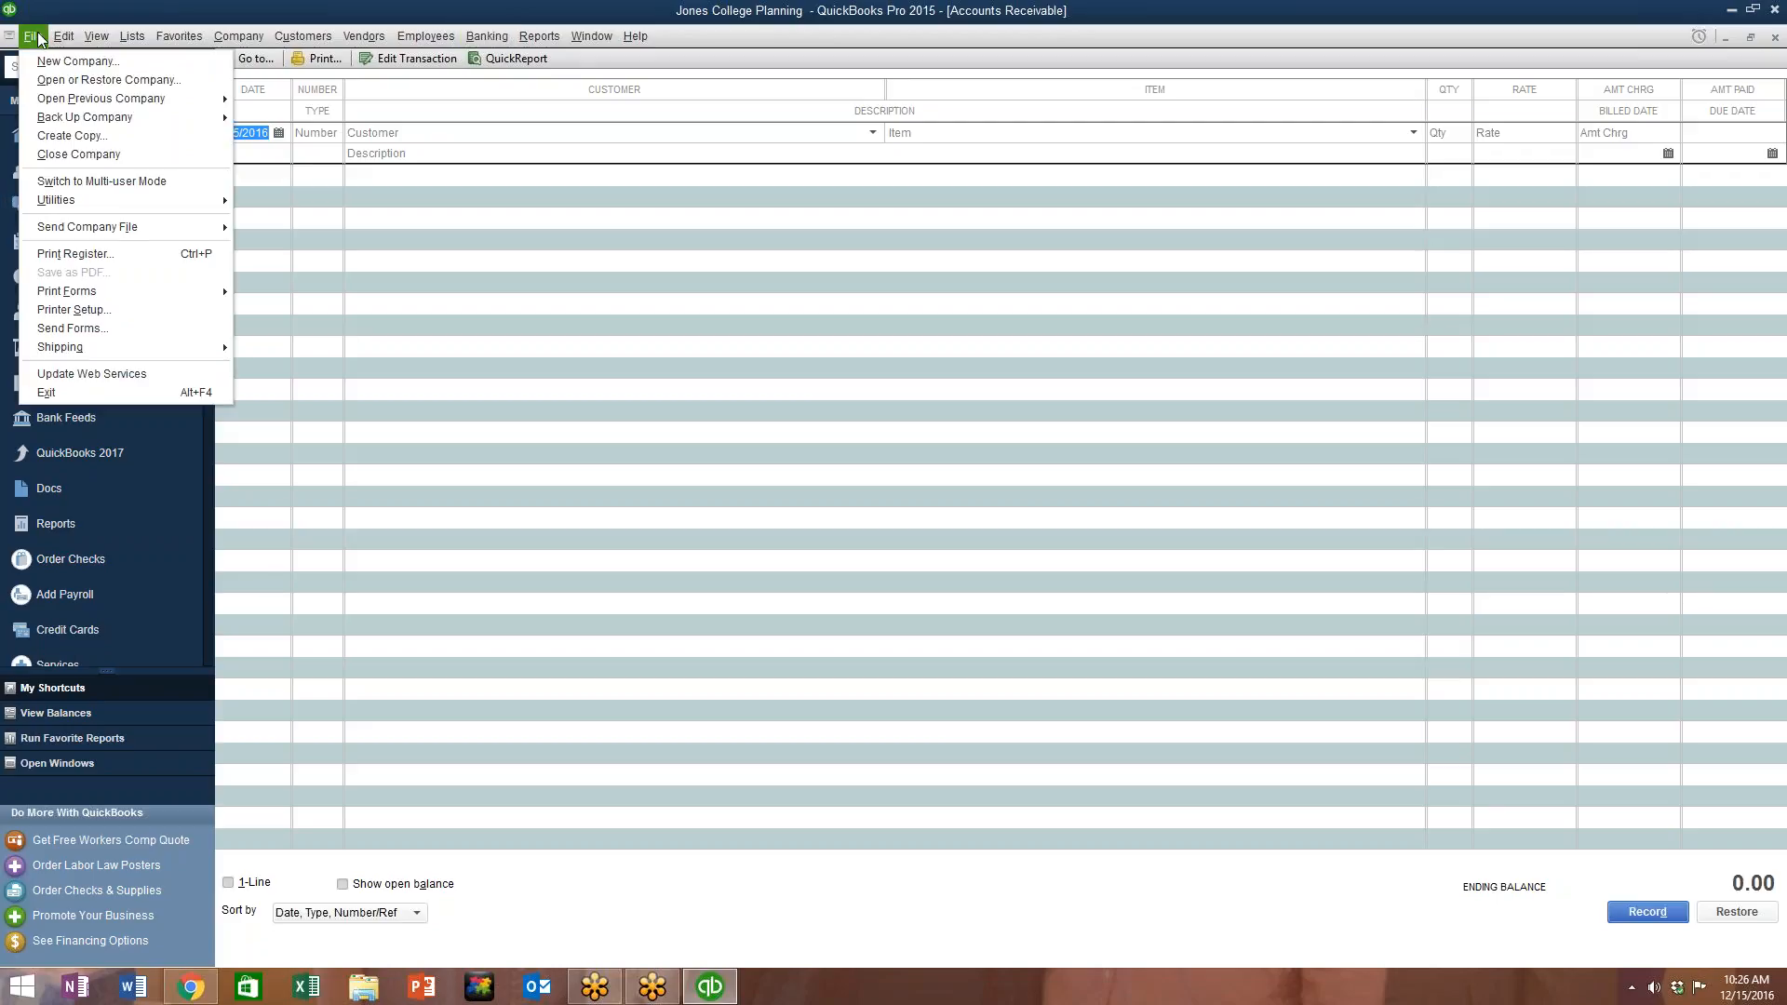
pyautogui.moveTo(72, 39)
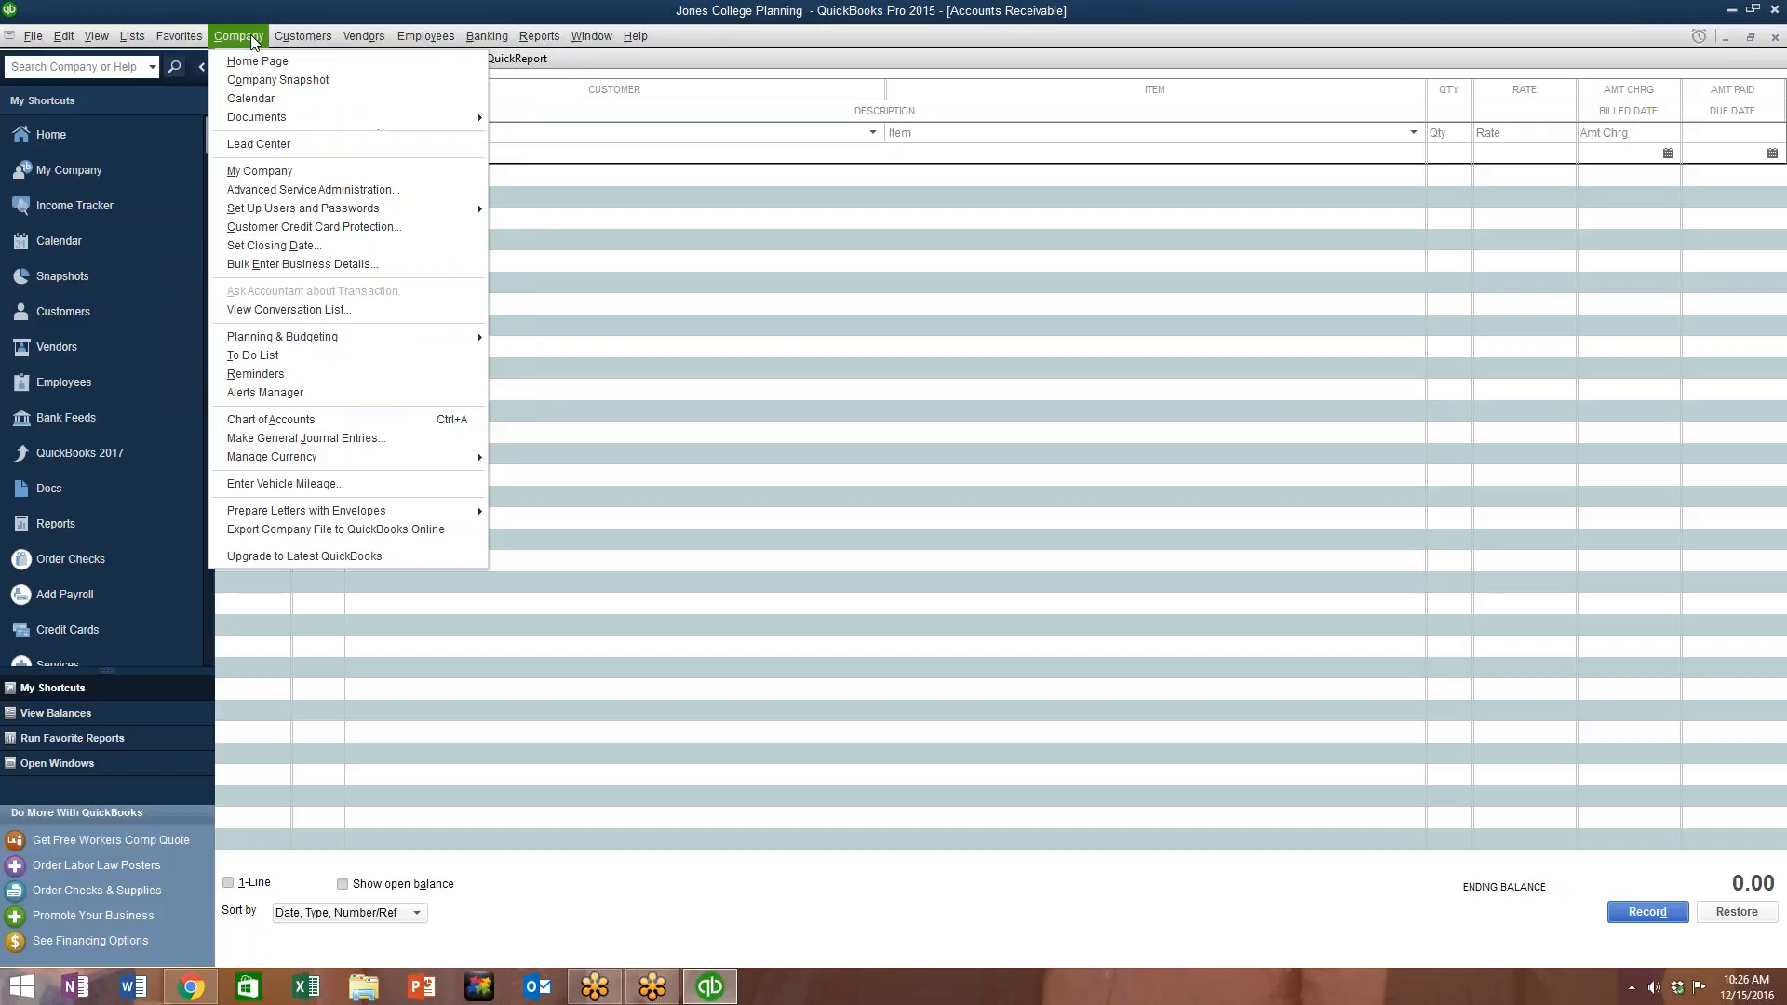
pyautogui.moveTo(275, 45)
pyautogui.moveTo(485, 43)
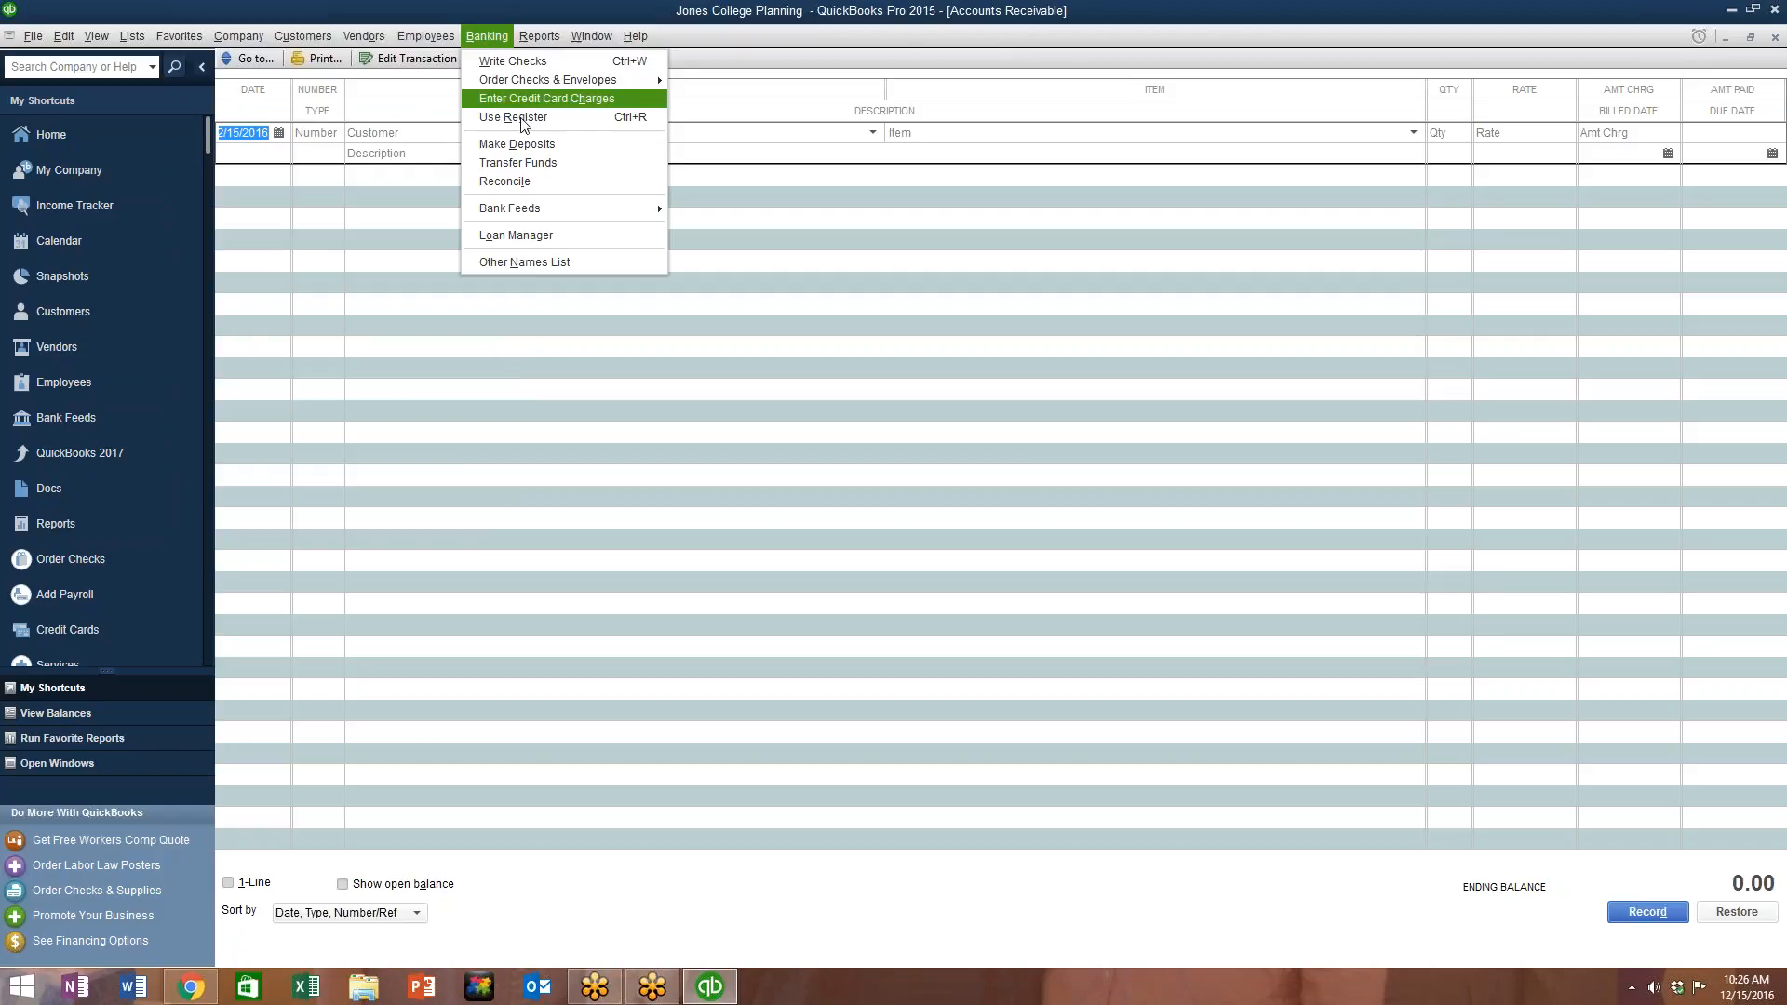
pyautogui.moveTo(541, 213)
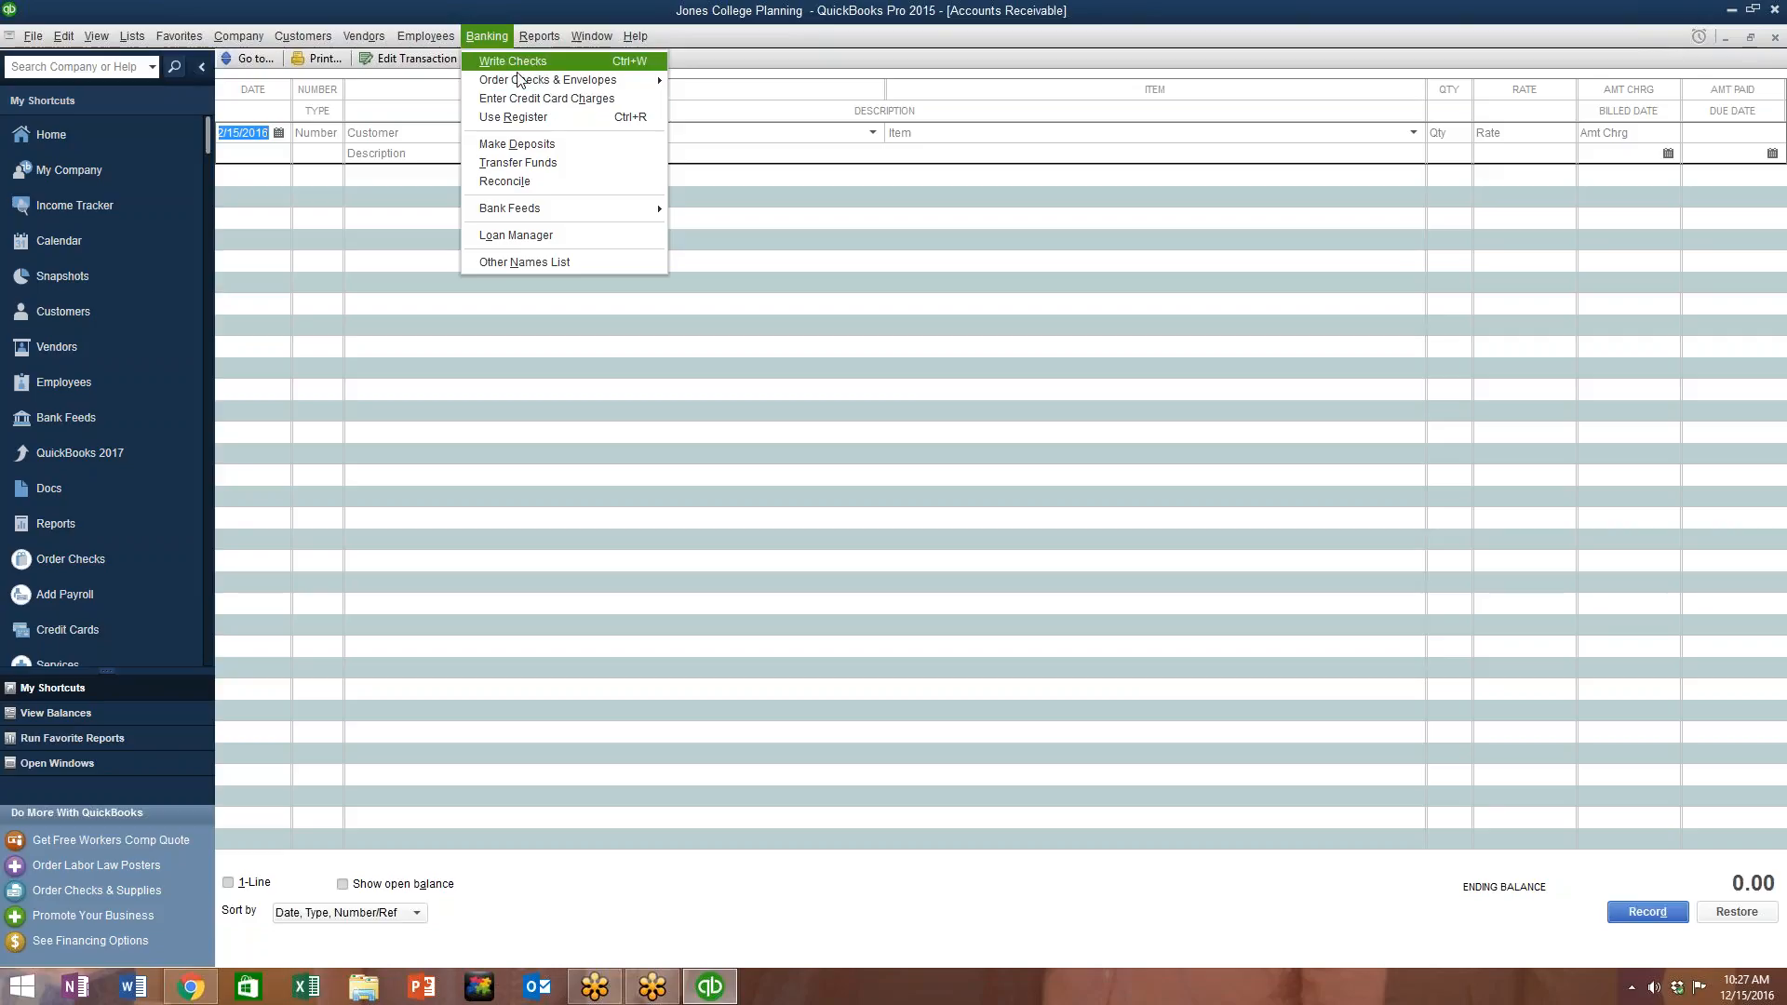
pyautogui.click(569, 117)
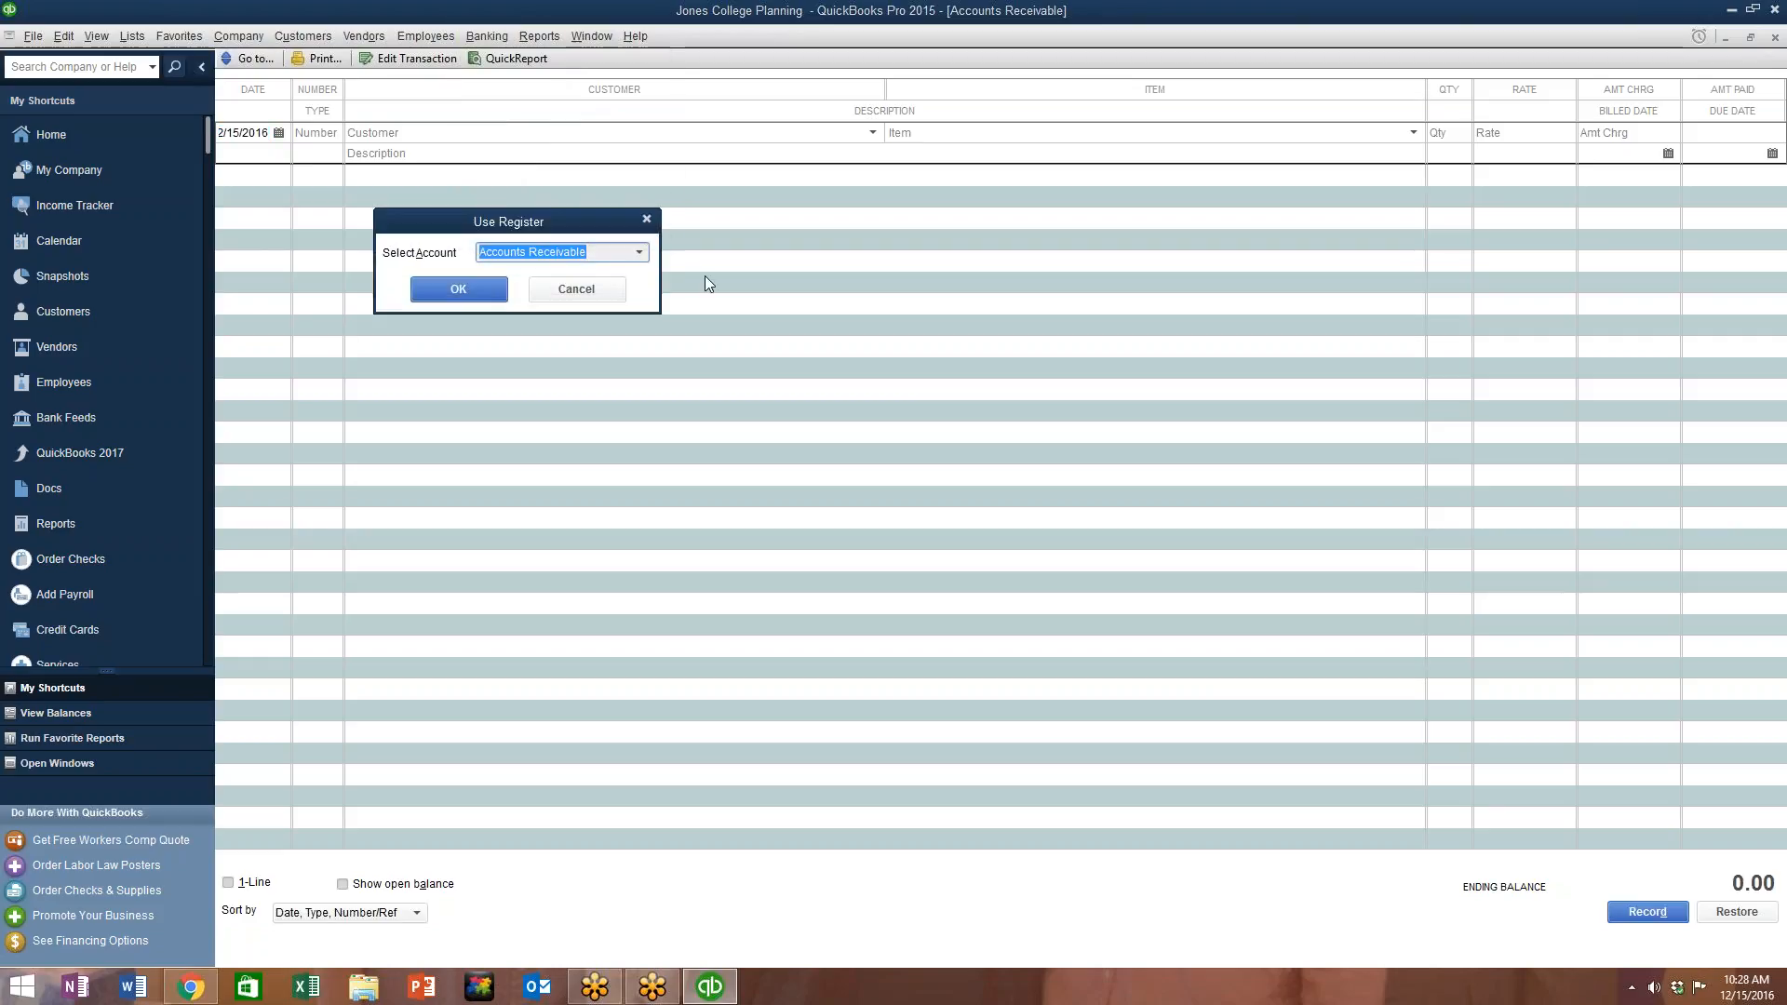
pyautogui.click(647, 220)
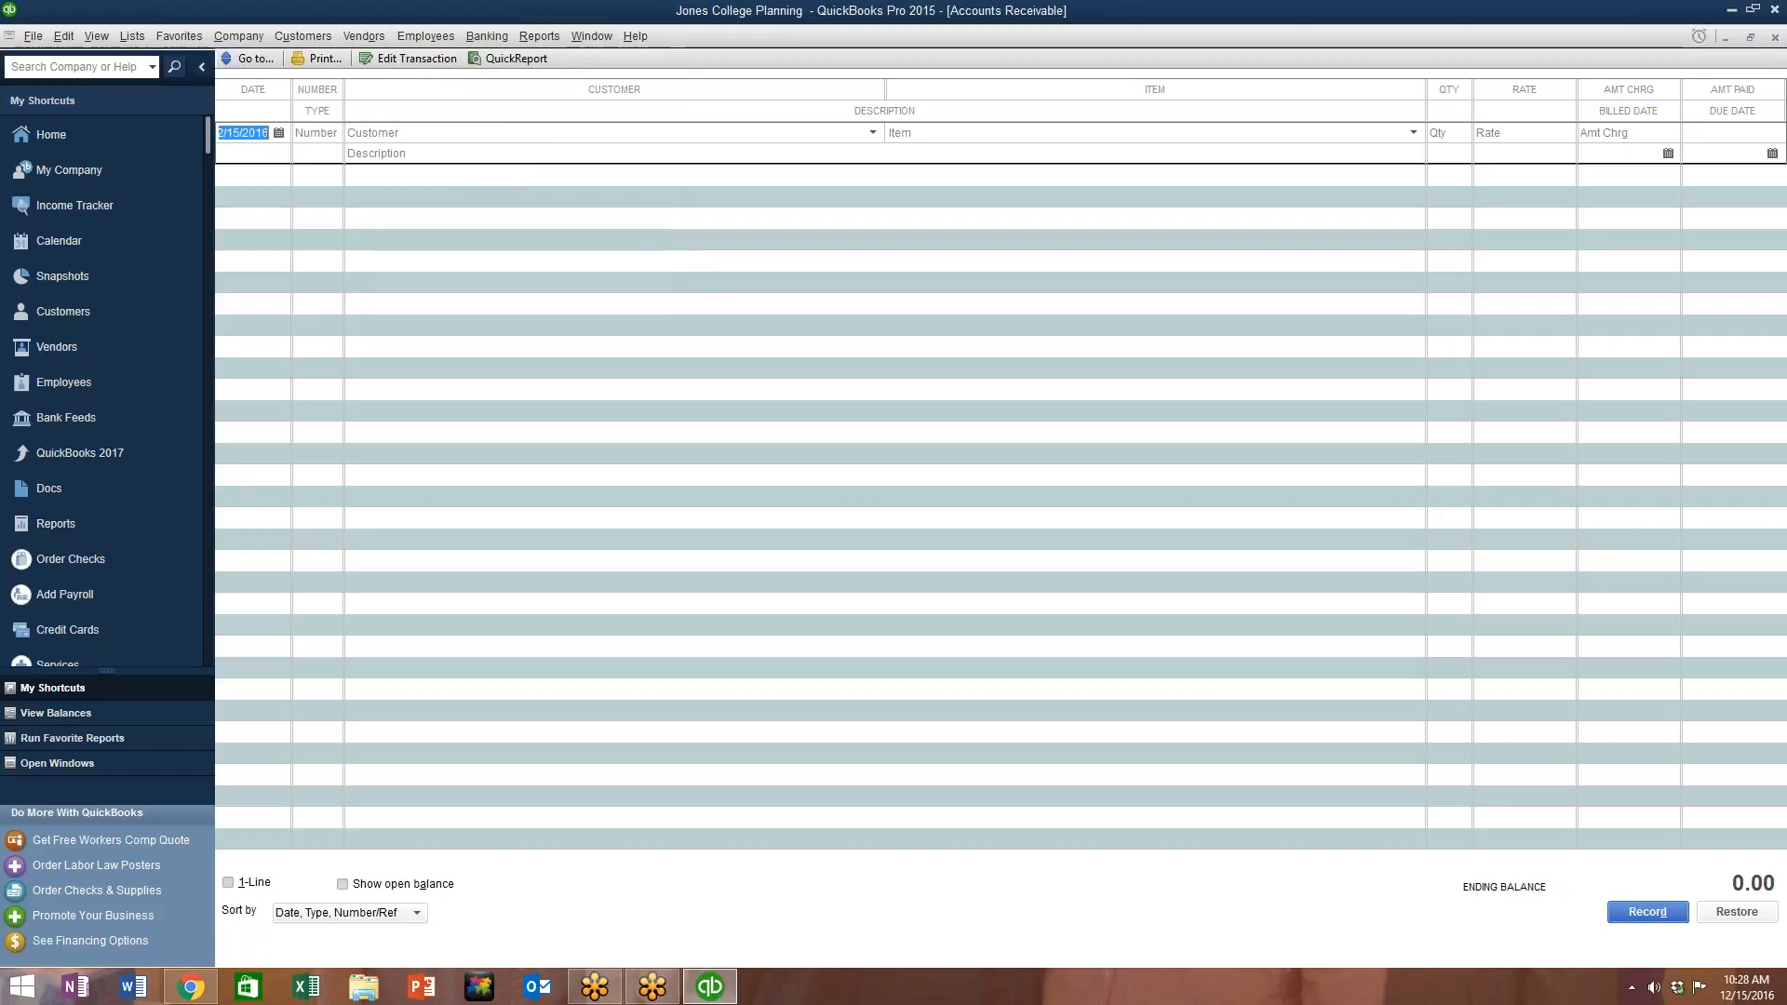
pyautogui.click(540, 37)
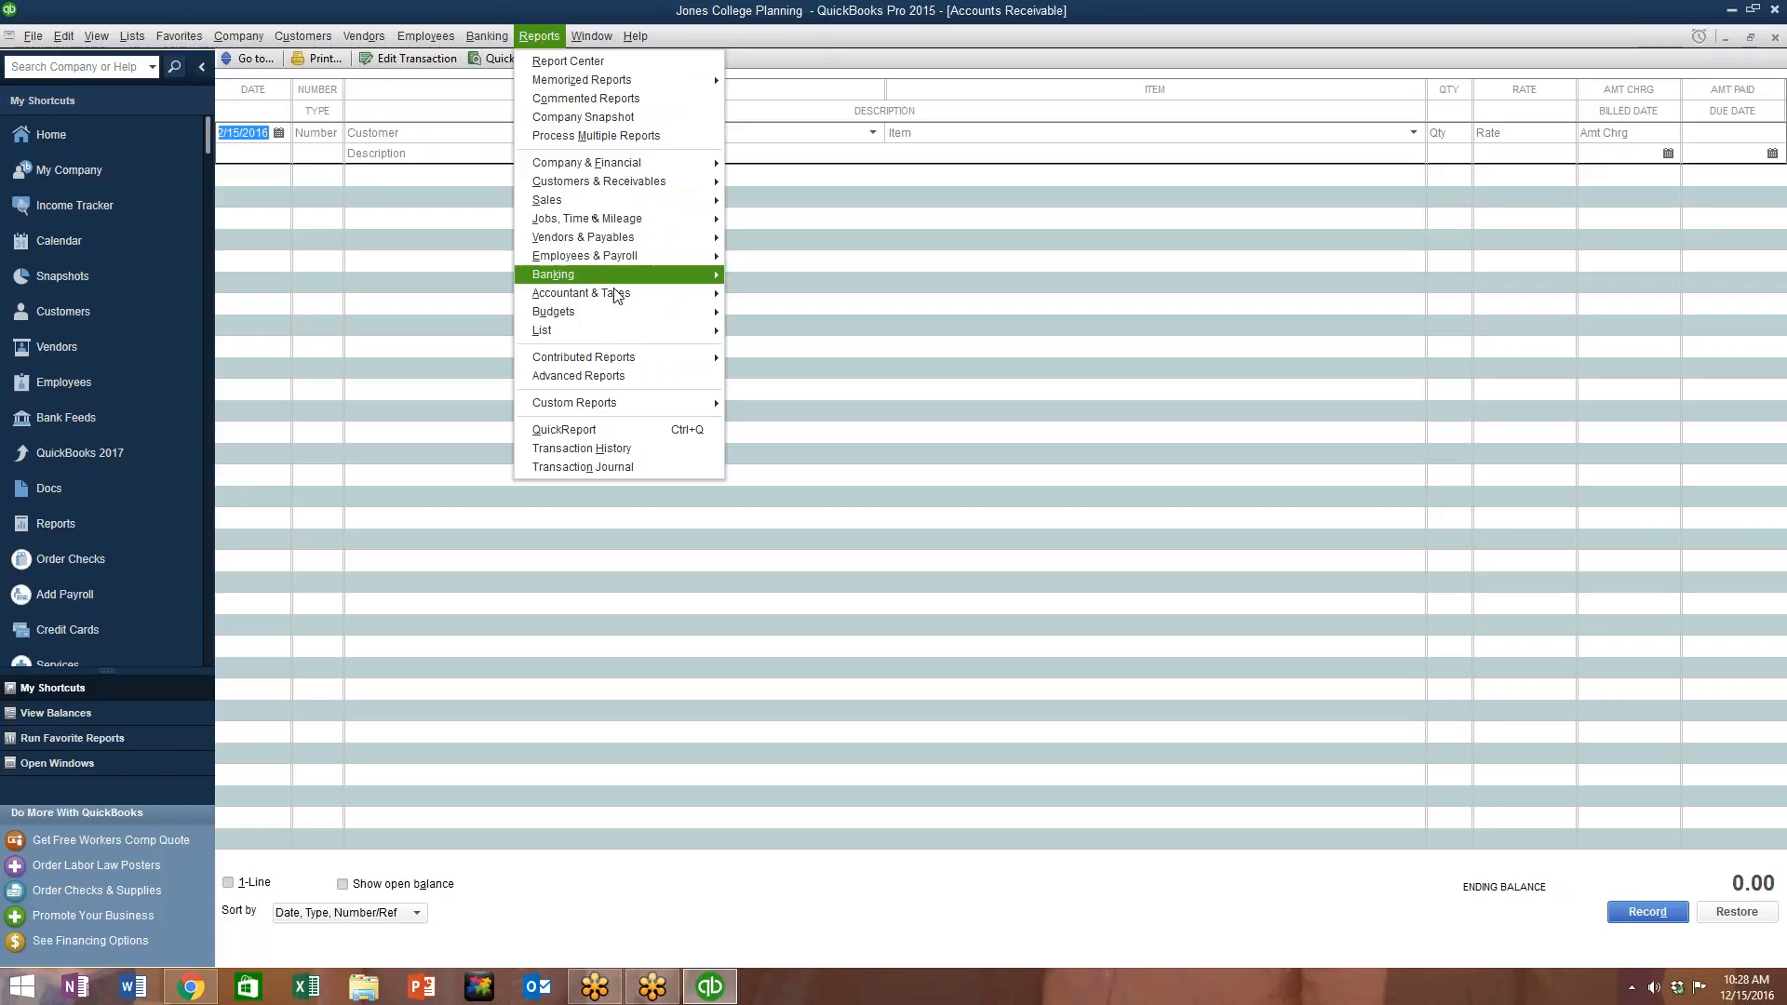
pyautogui.moveTo(615, 290)
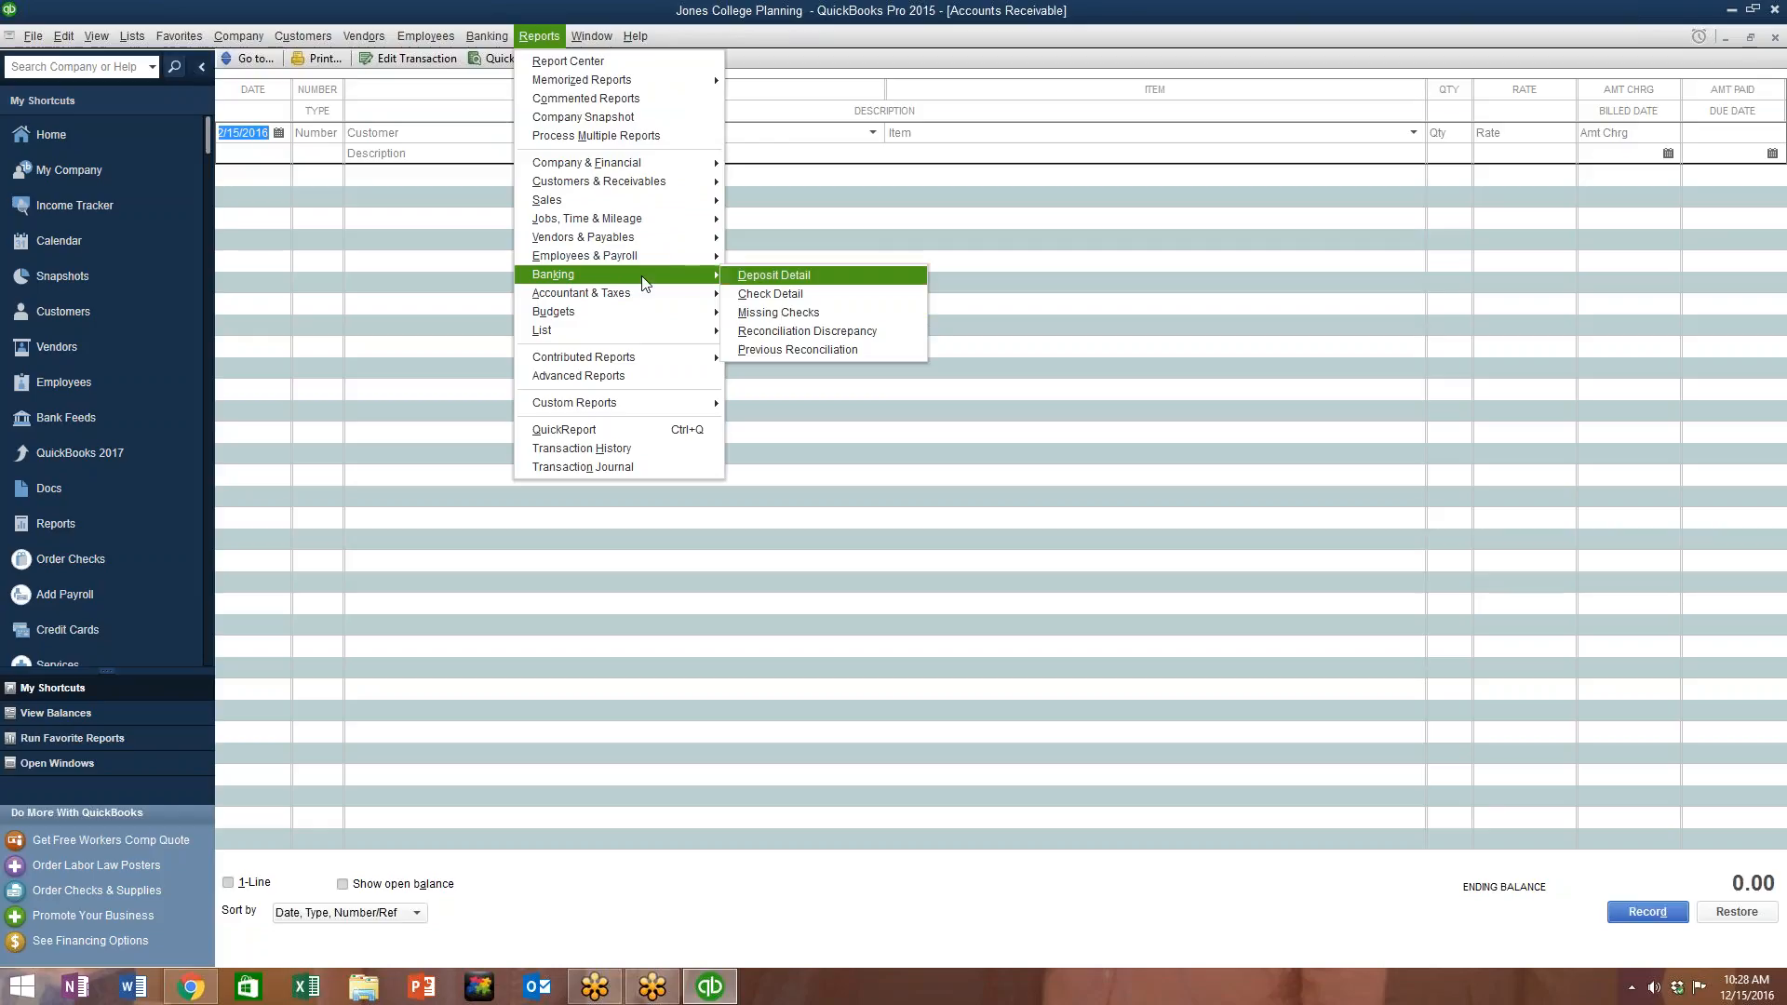
pyautogui.moveTo(488, 37)
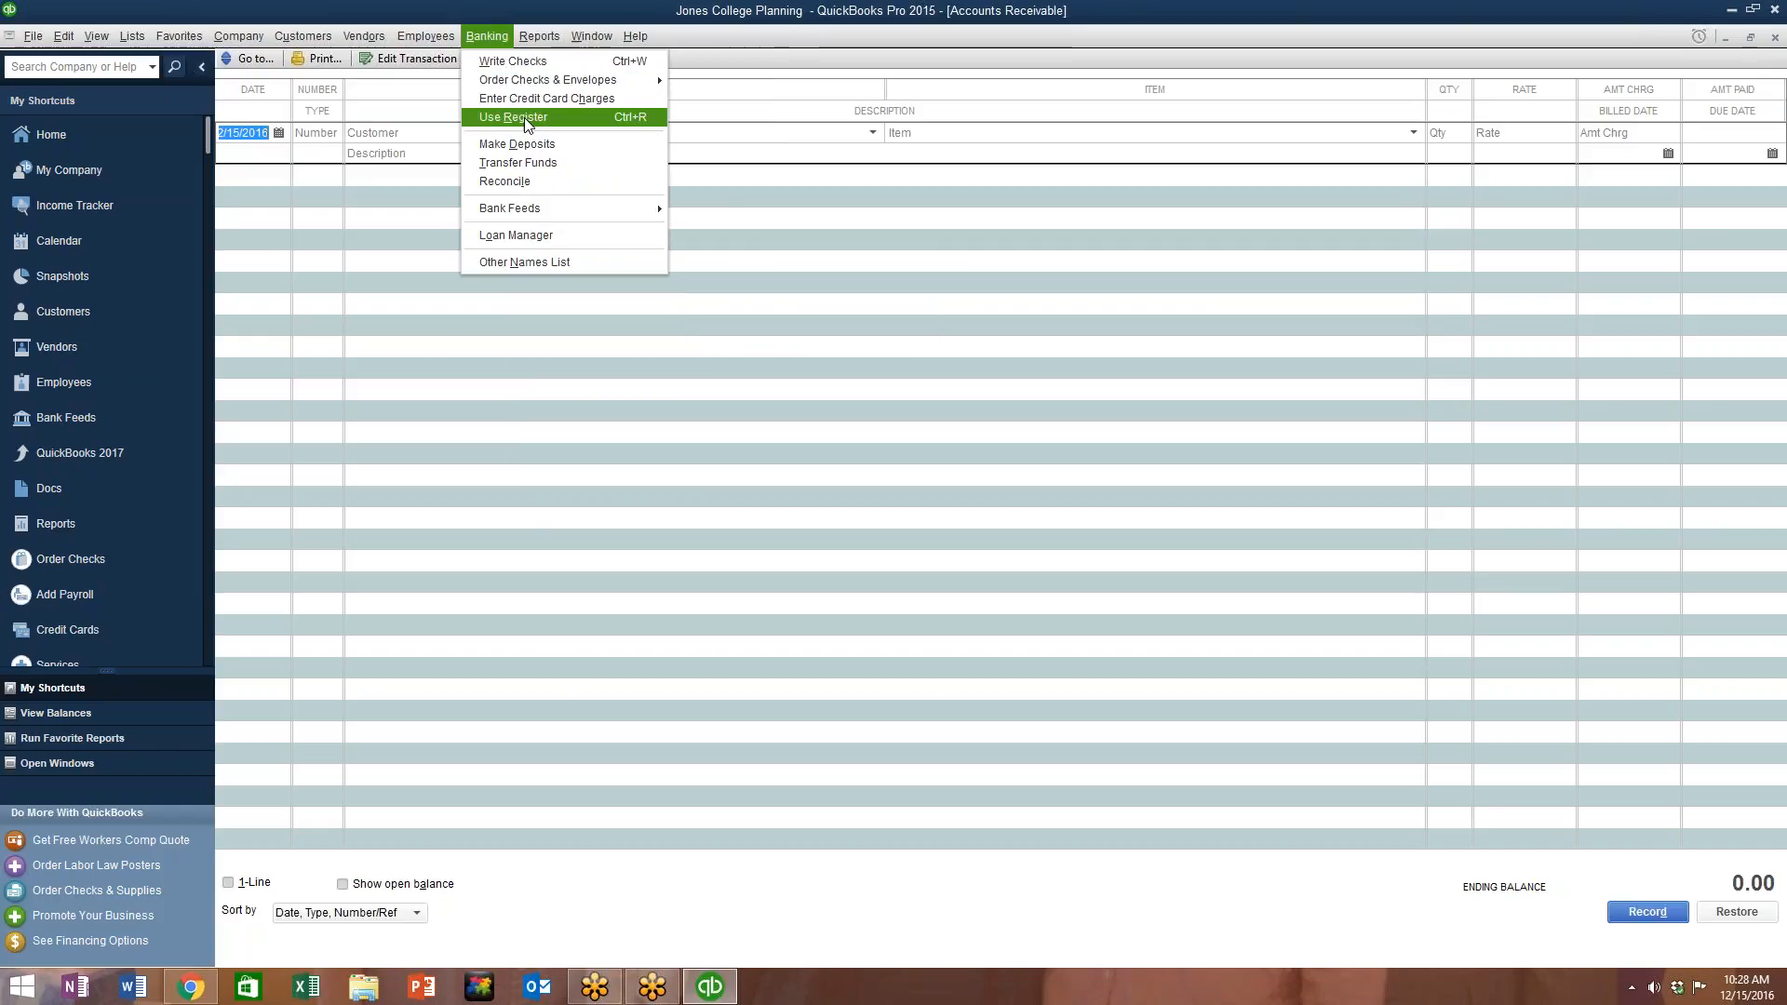
pyautogui.moveTo(537, 217)
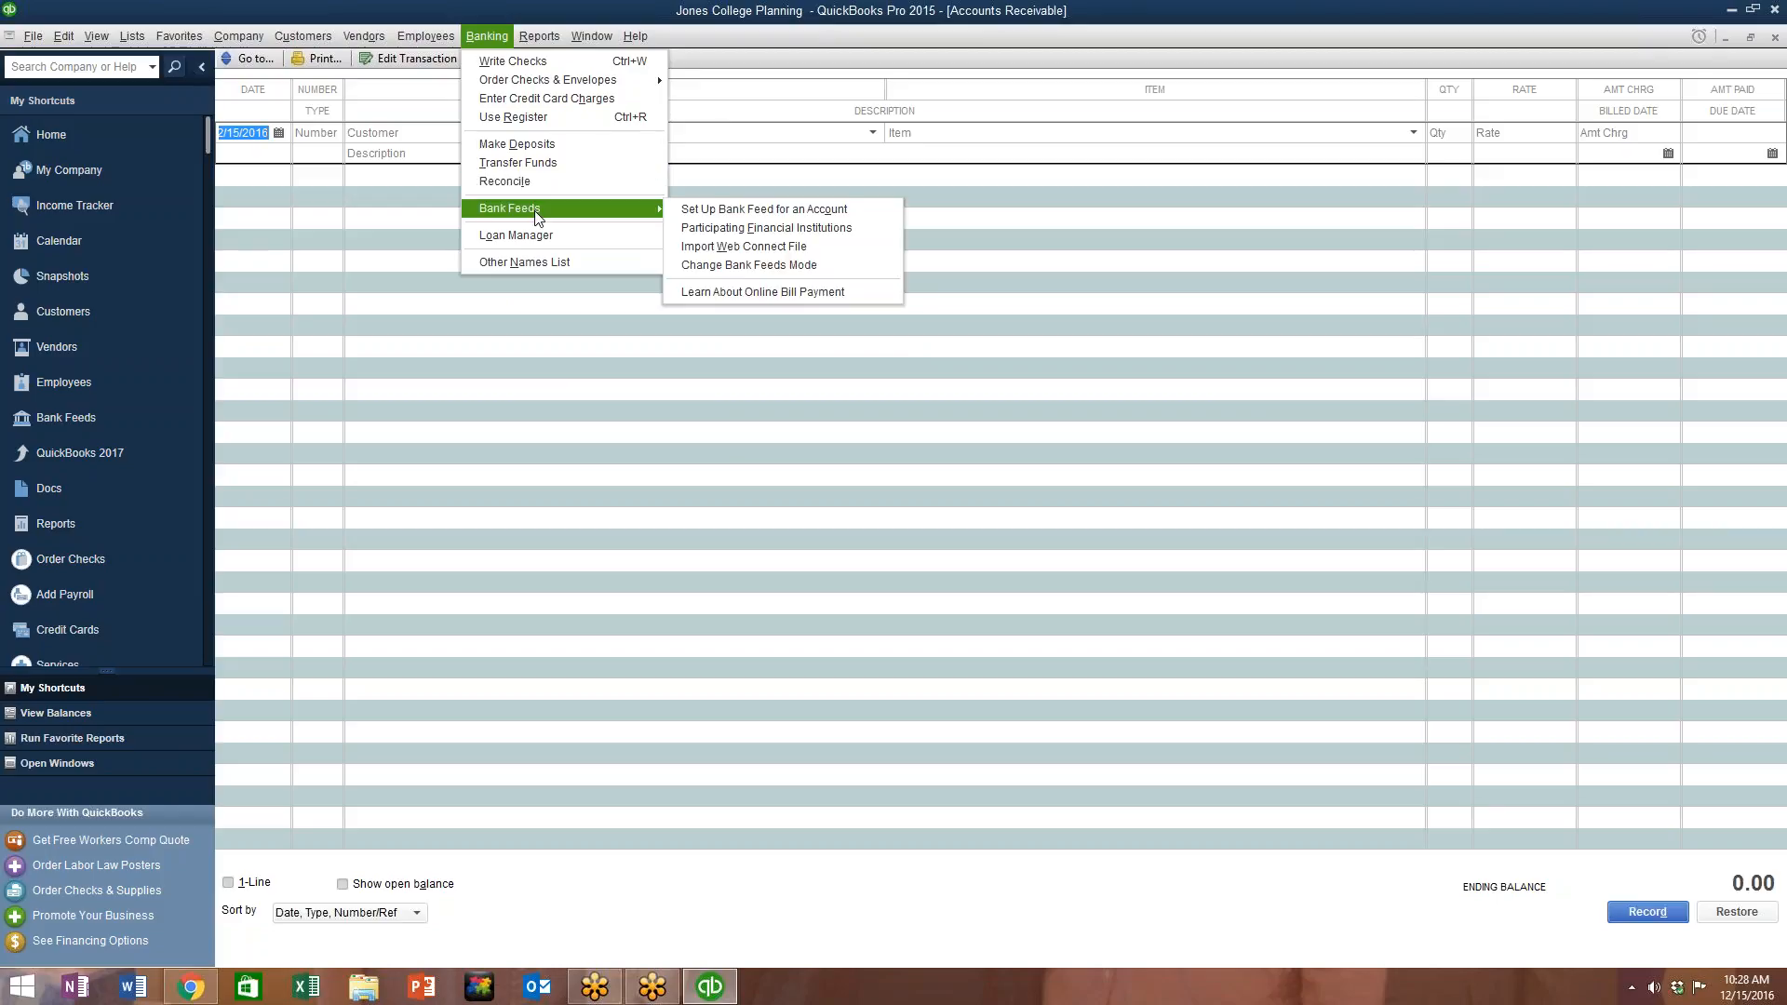
pyautogui.click(713, 216)
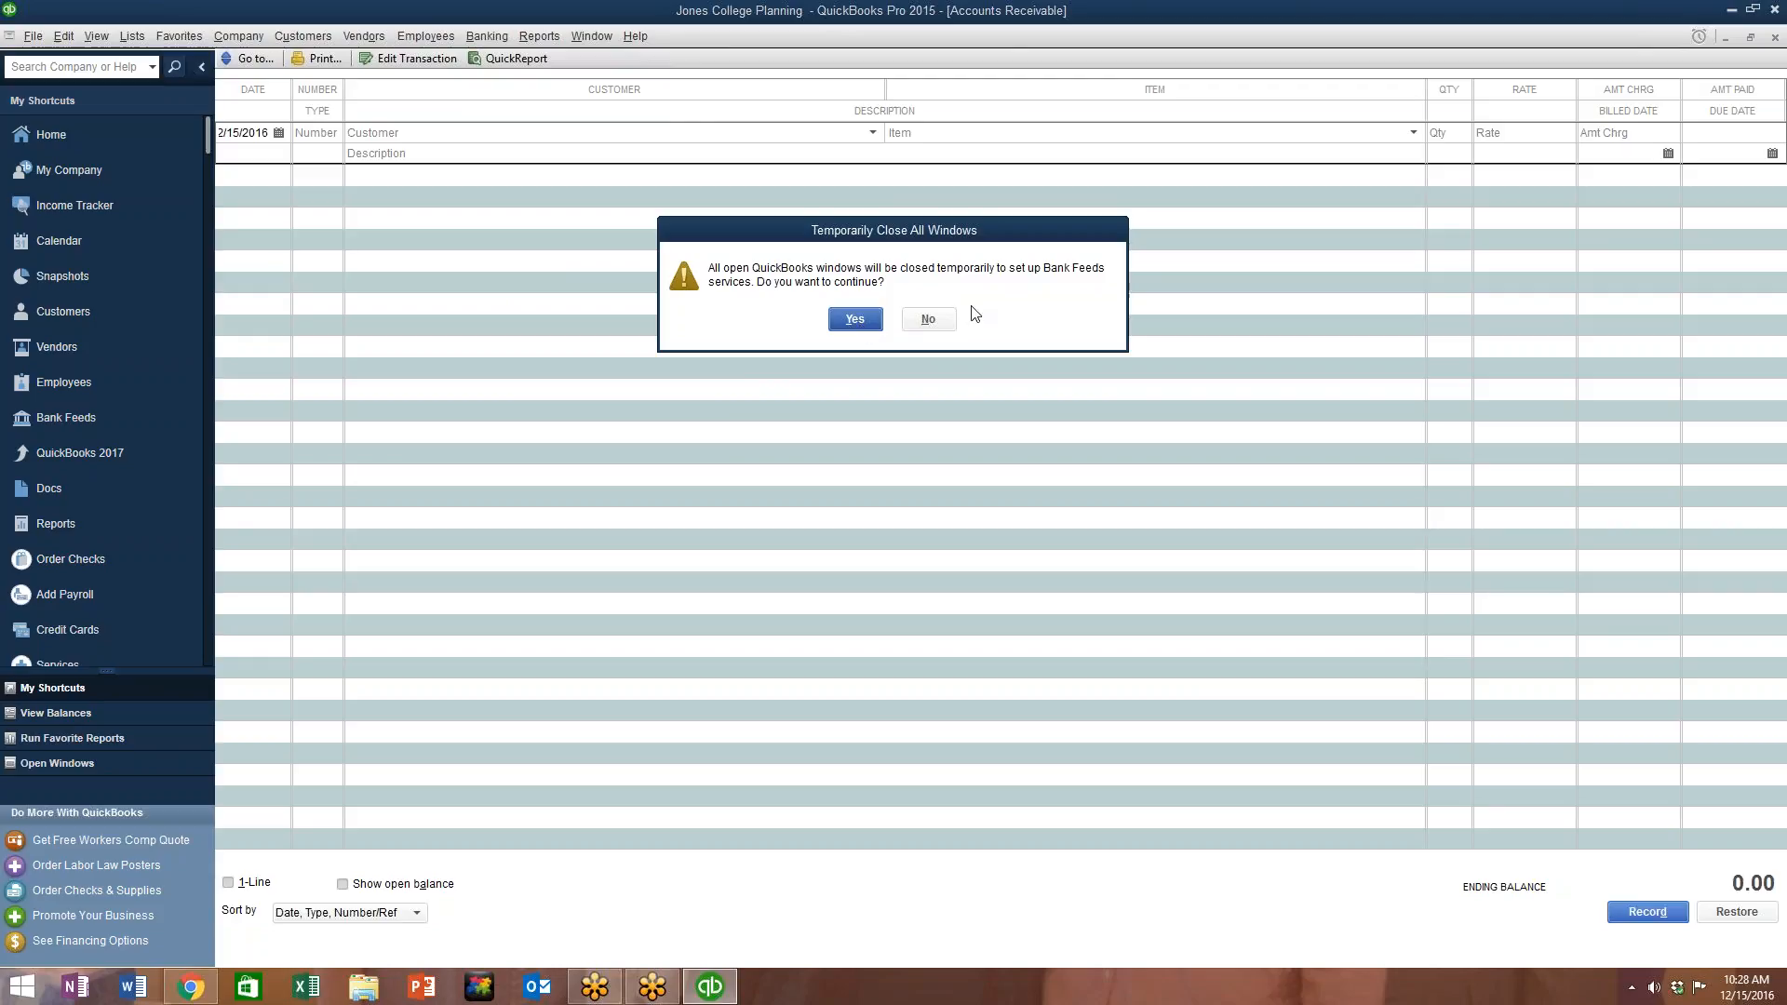
pyautogui.click(928, 319)
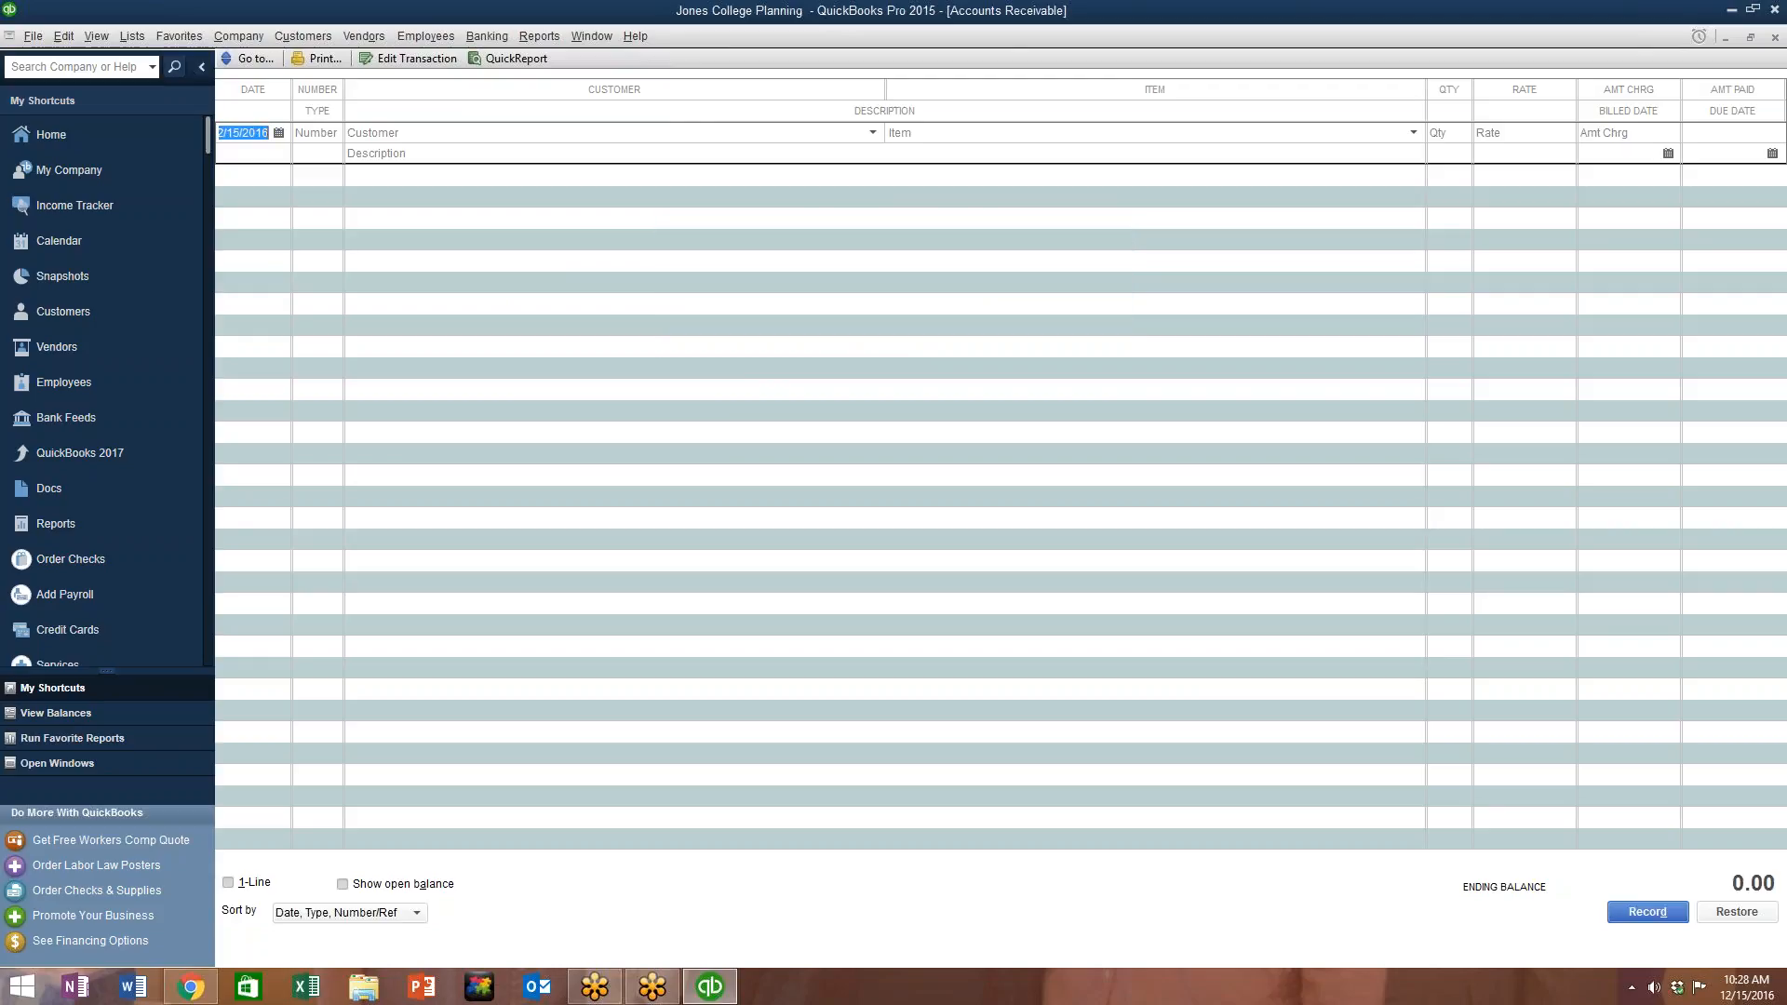
pyautogui.click(1745, 39)
pyautogui.click(1732, 10)
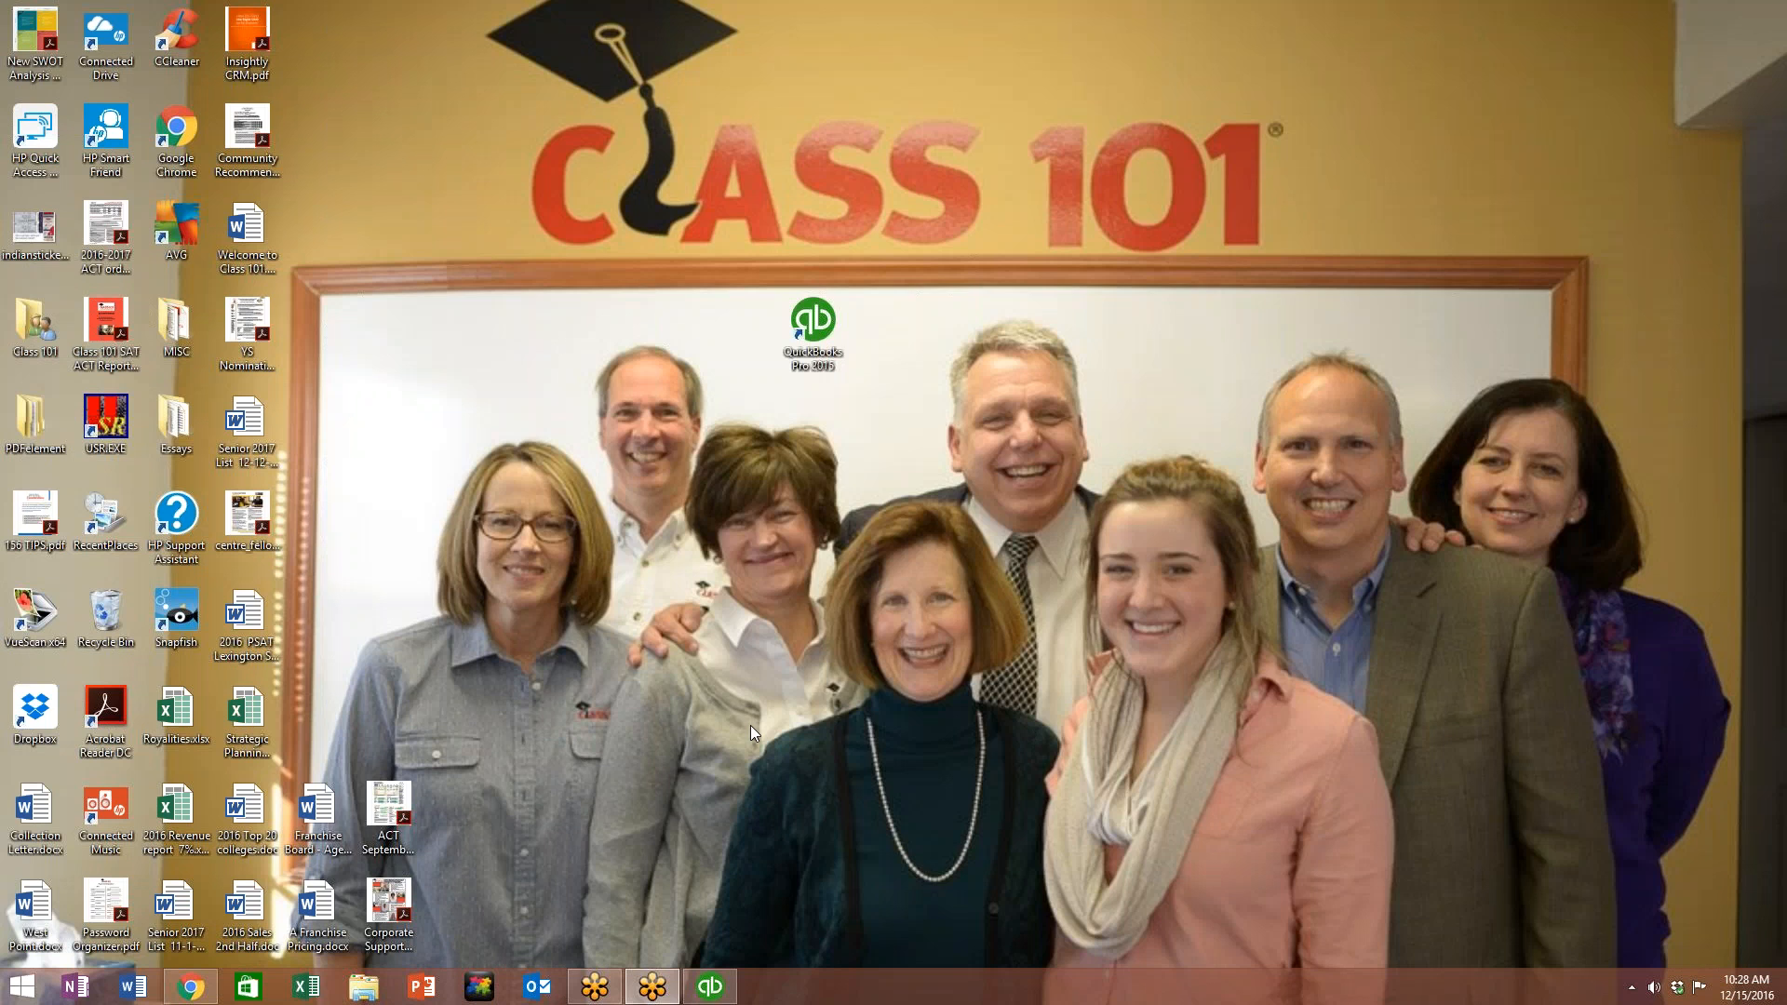
pyautogui.click(716, 989)
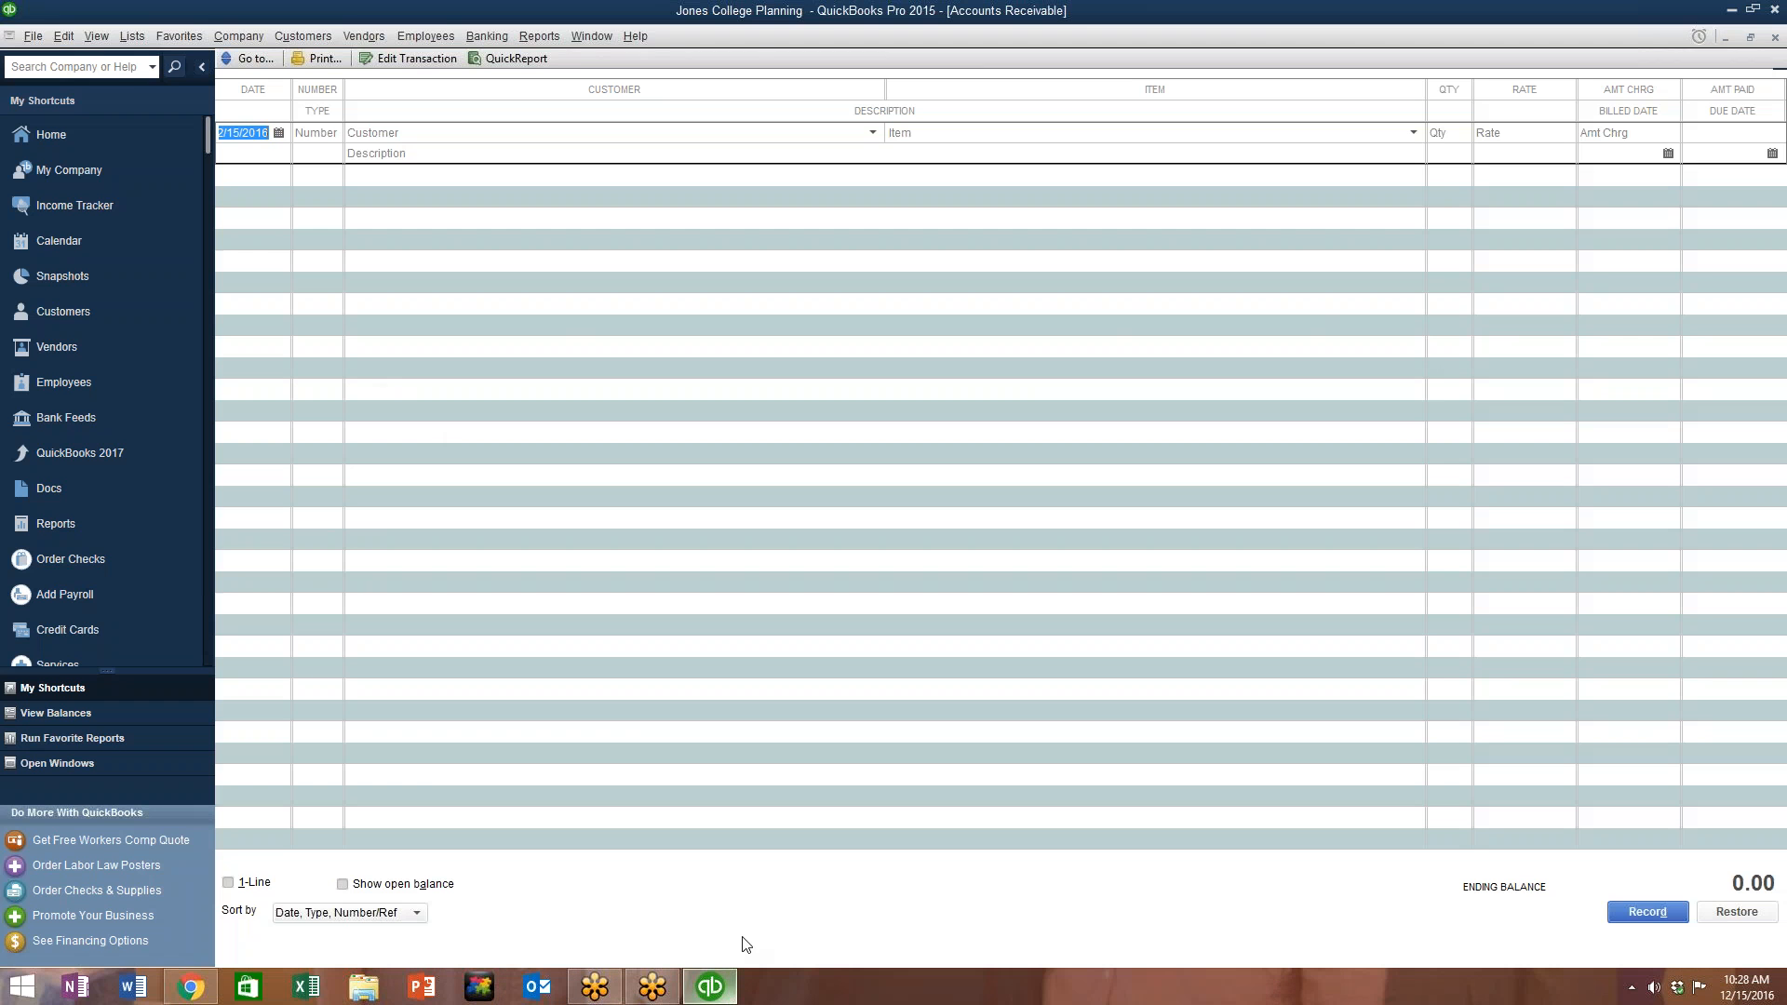
# Step: Close the current company file, then cancel the Open a Company dialog
pyautogui.click(37, 36)
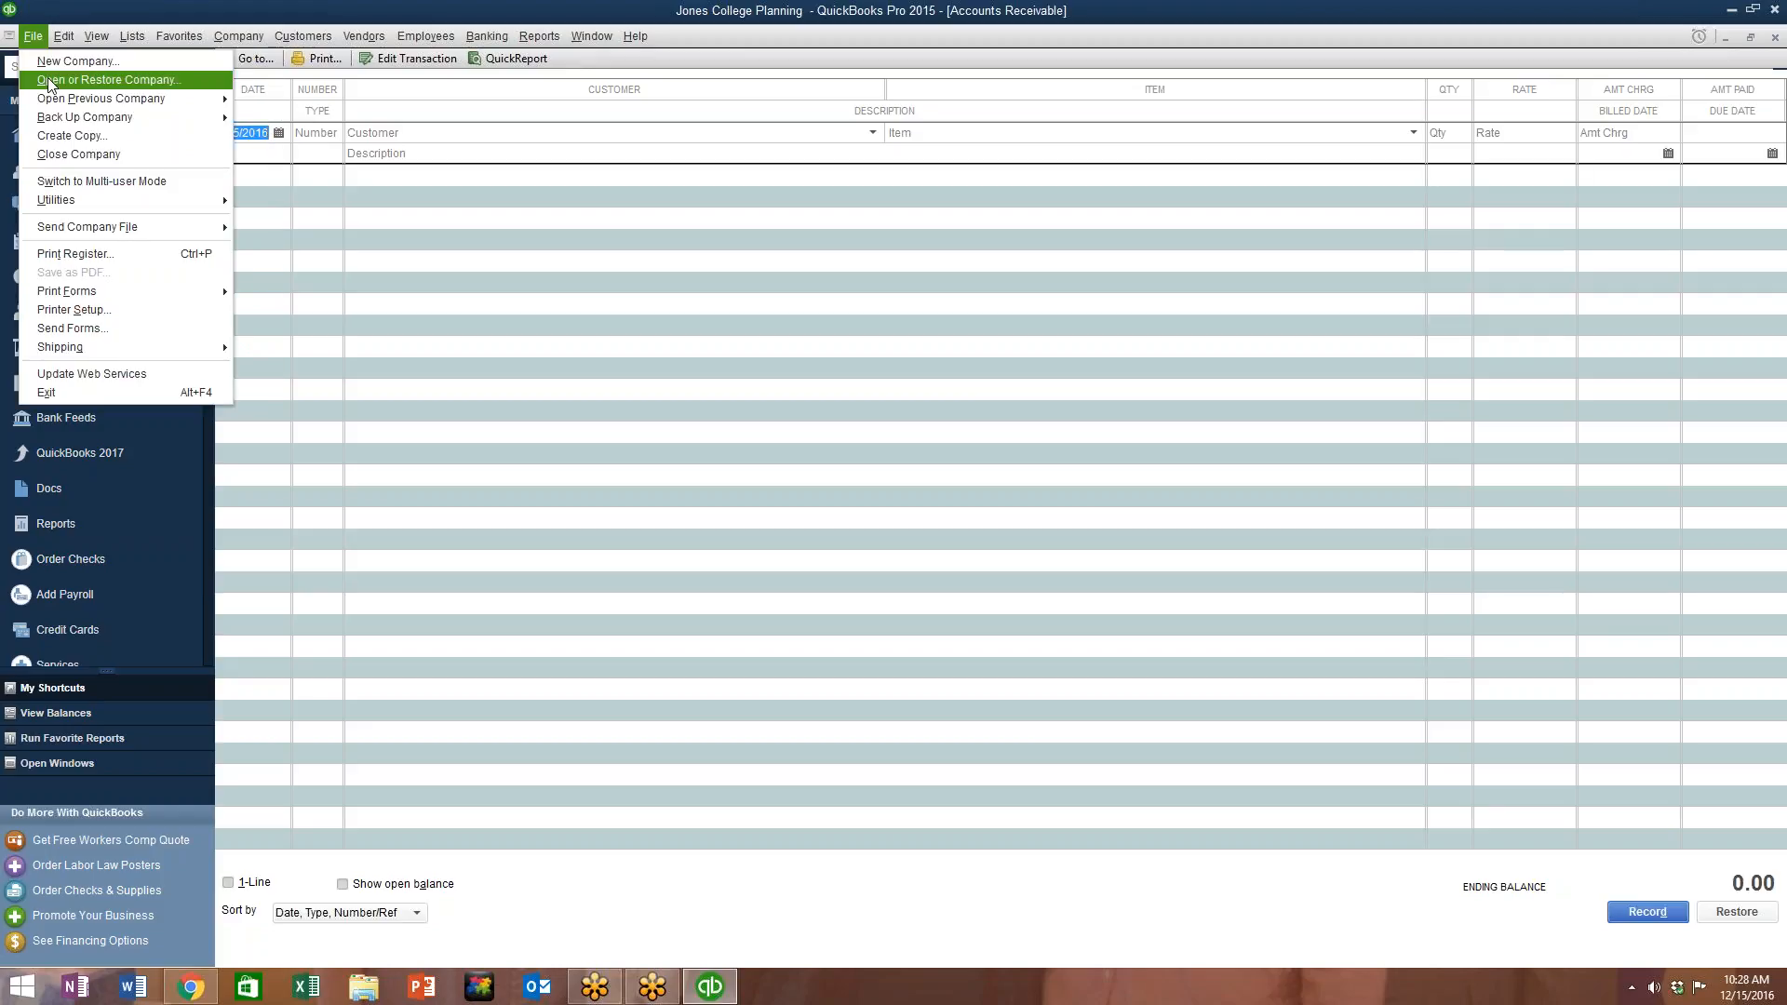
pyautogui.moveTo(107, 100)
pyautogui.press('Return')
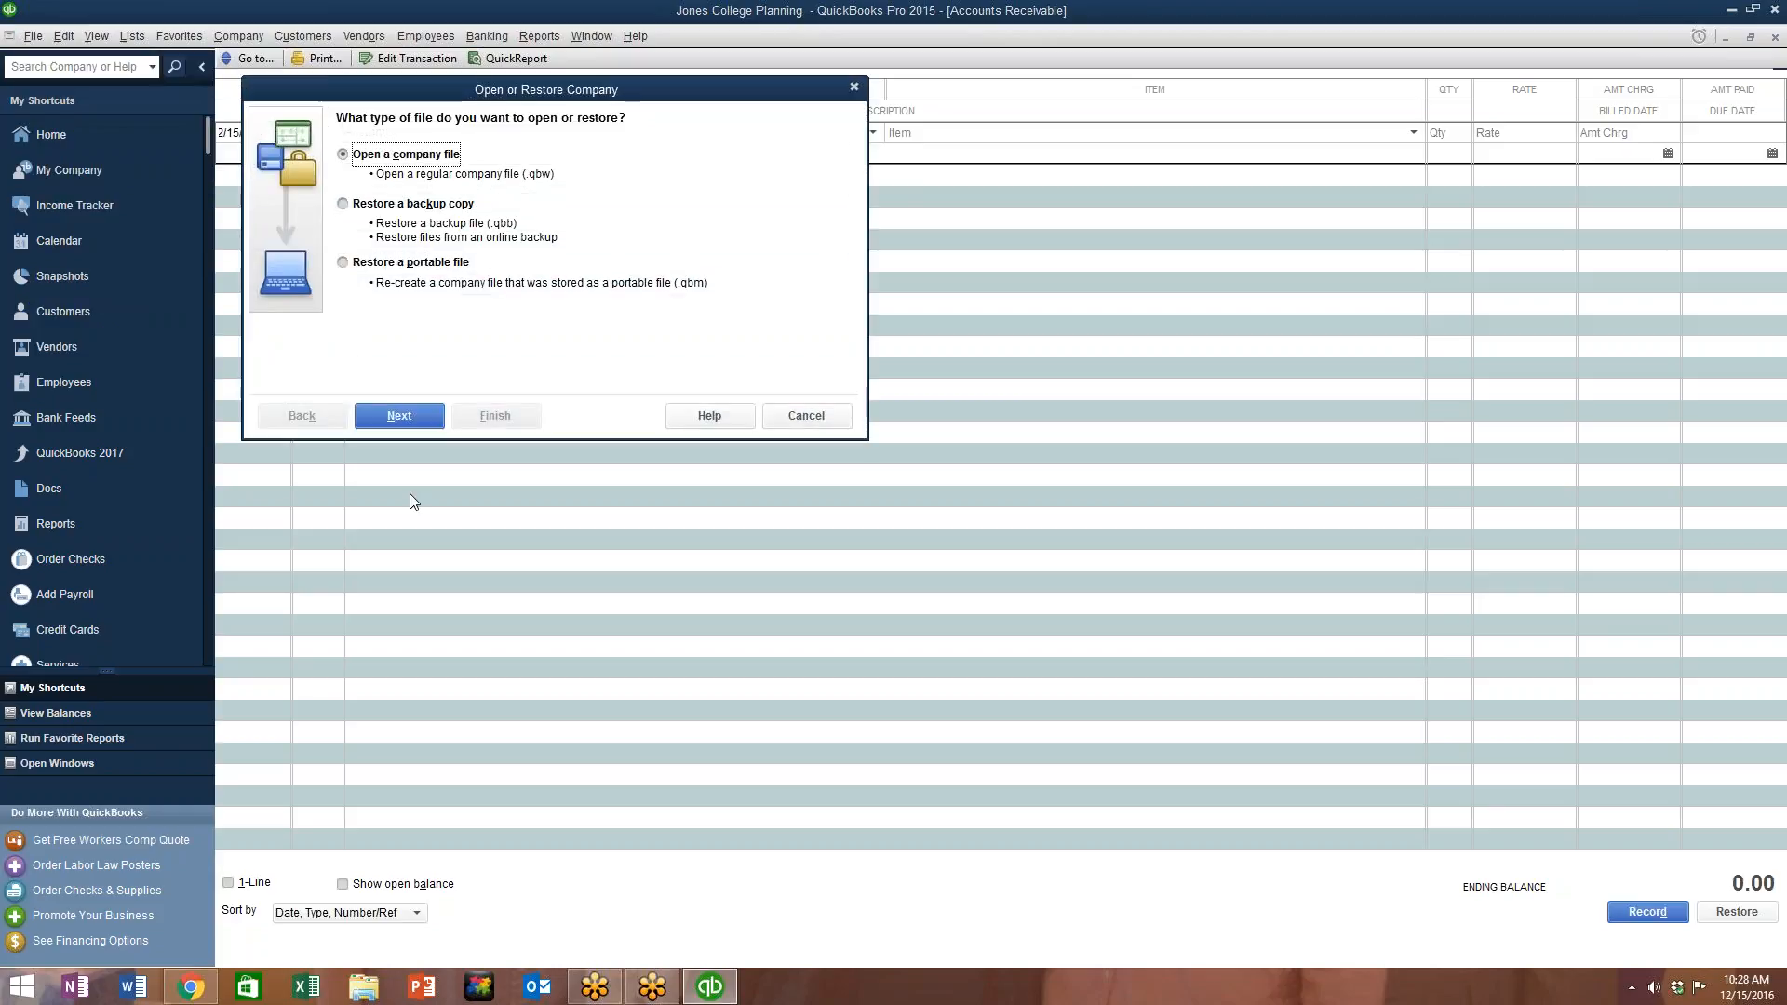
pyautogui.click(399, 416)
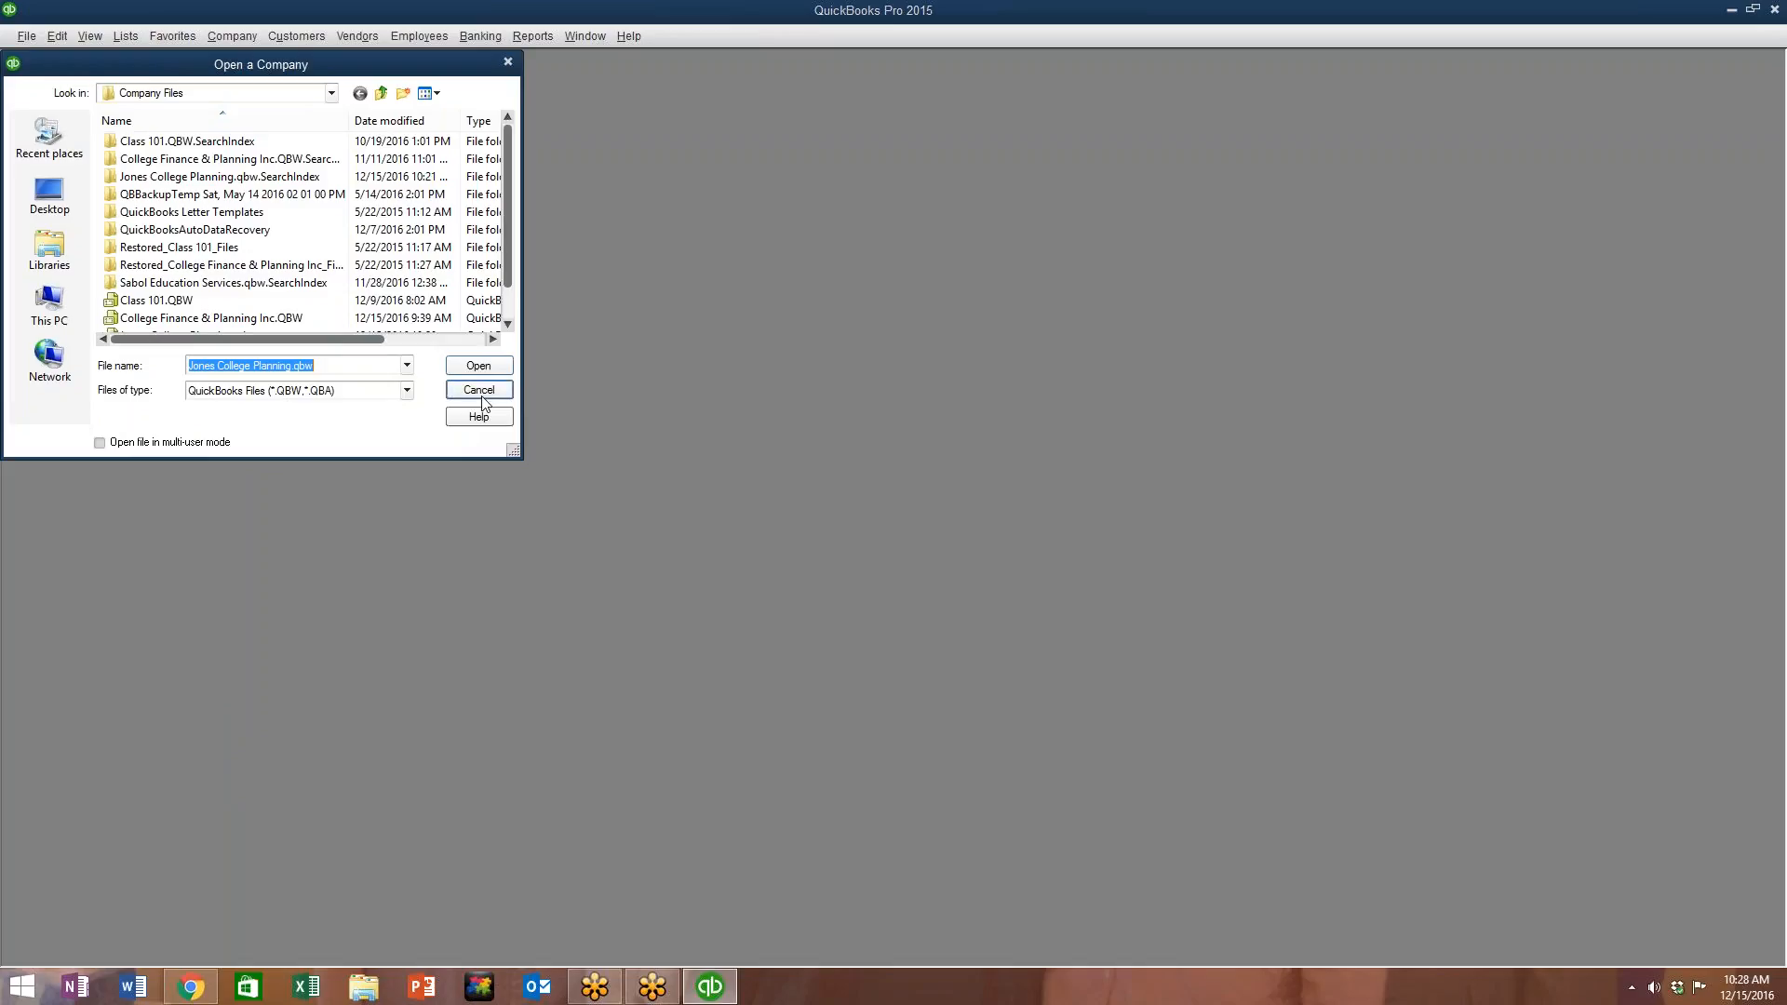
pyautogui.click(475, 391)
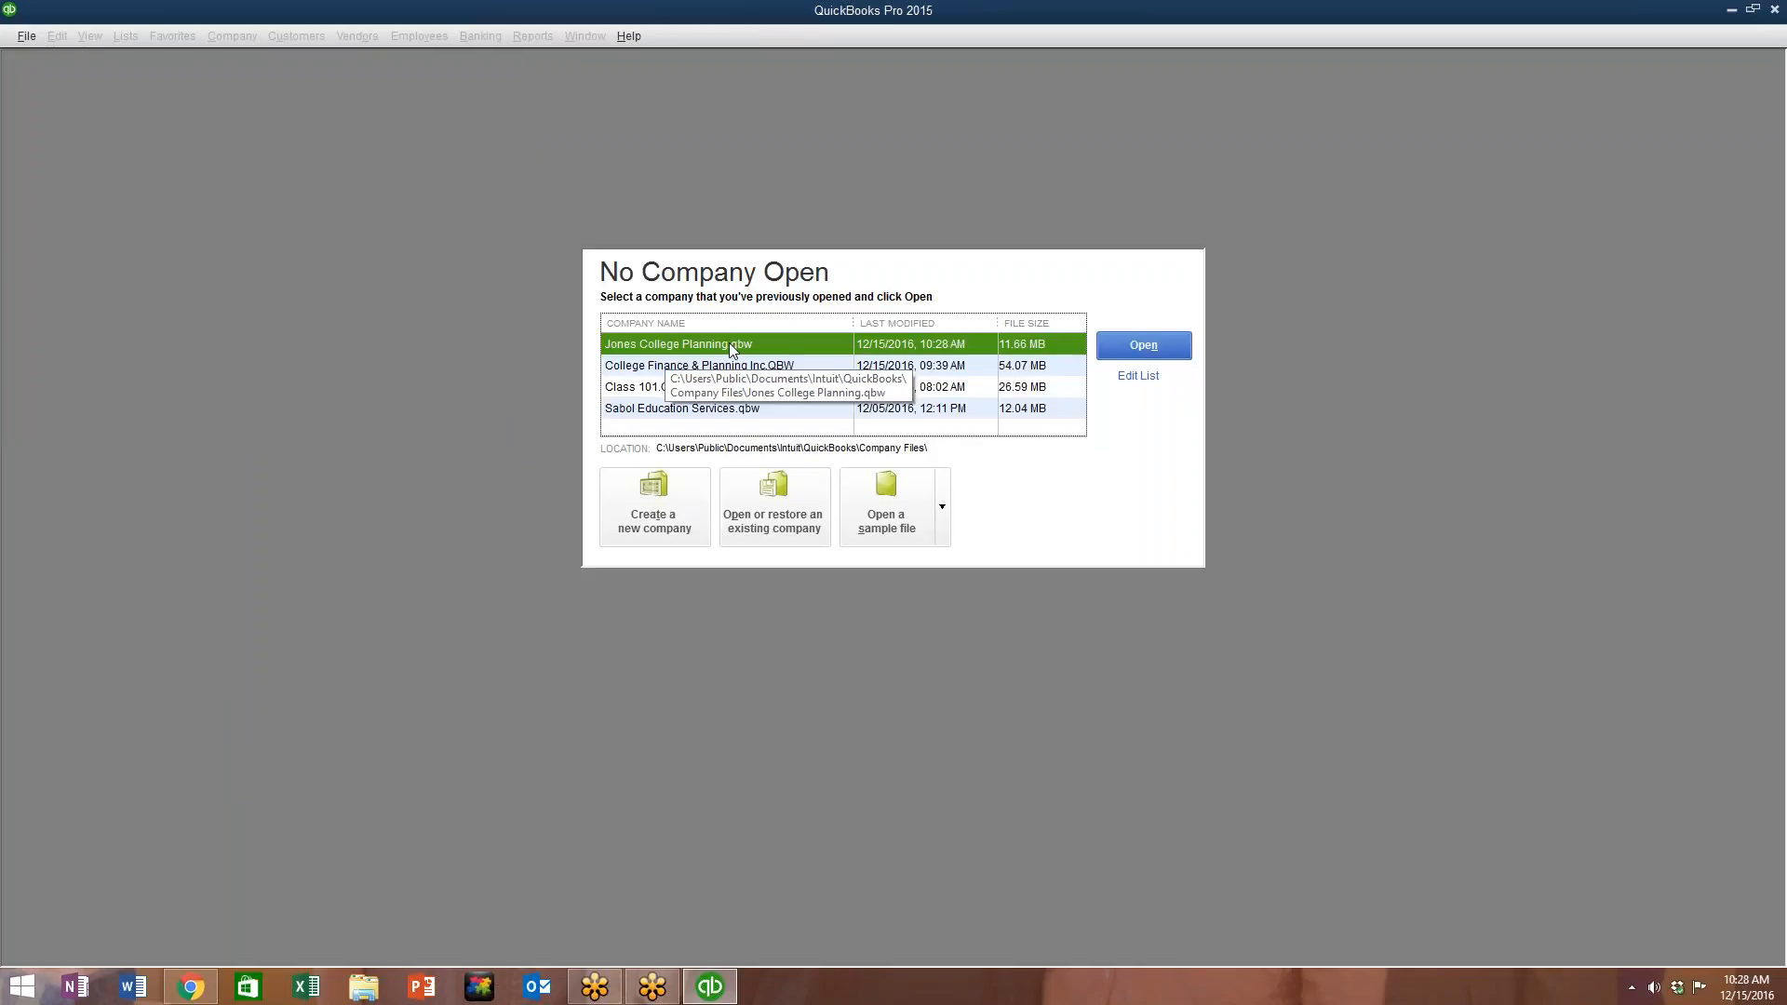
# Step: Open Sabol Education Services.qbw, maximize its Home page, and list the Use Register accounts
pyautogui.click(655, 412)
pyautogui.doubleClick(655, 412)
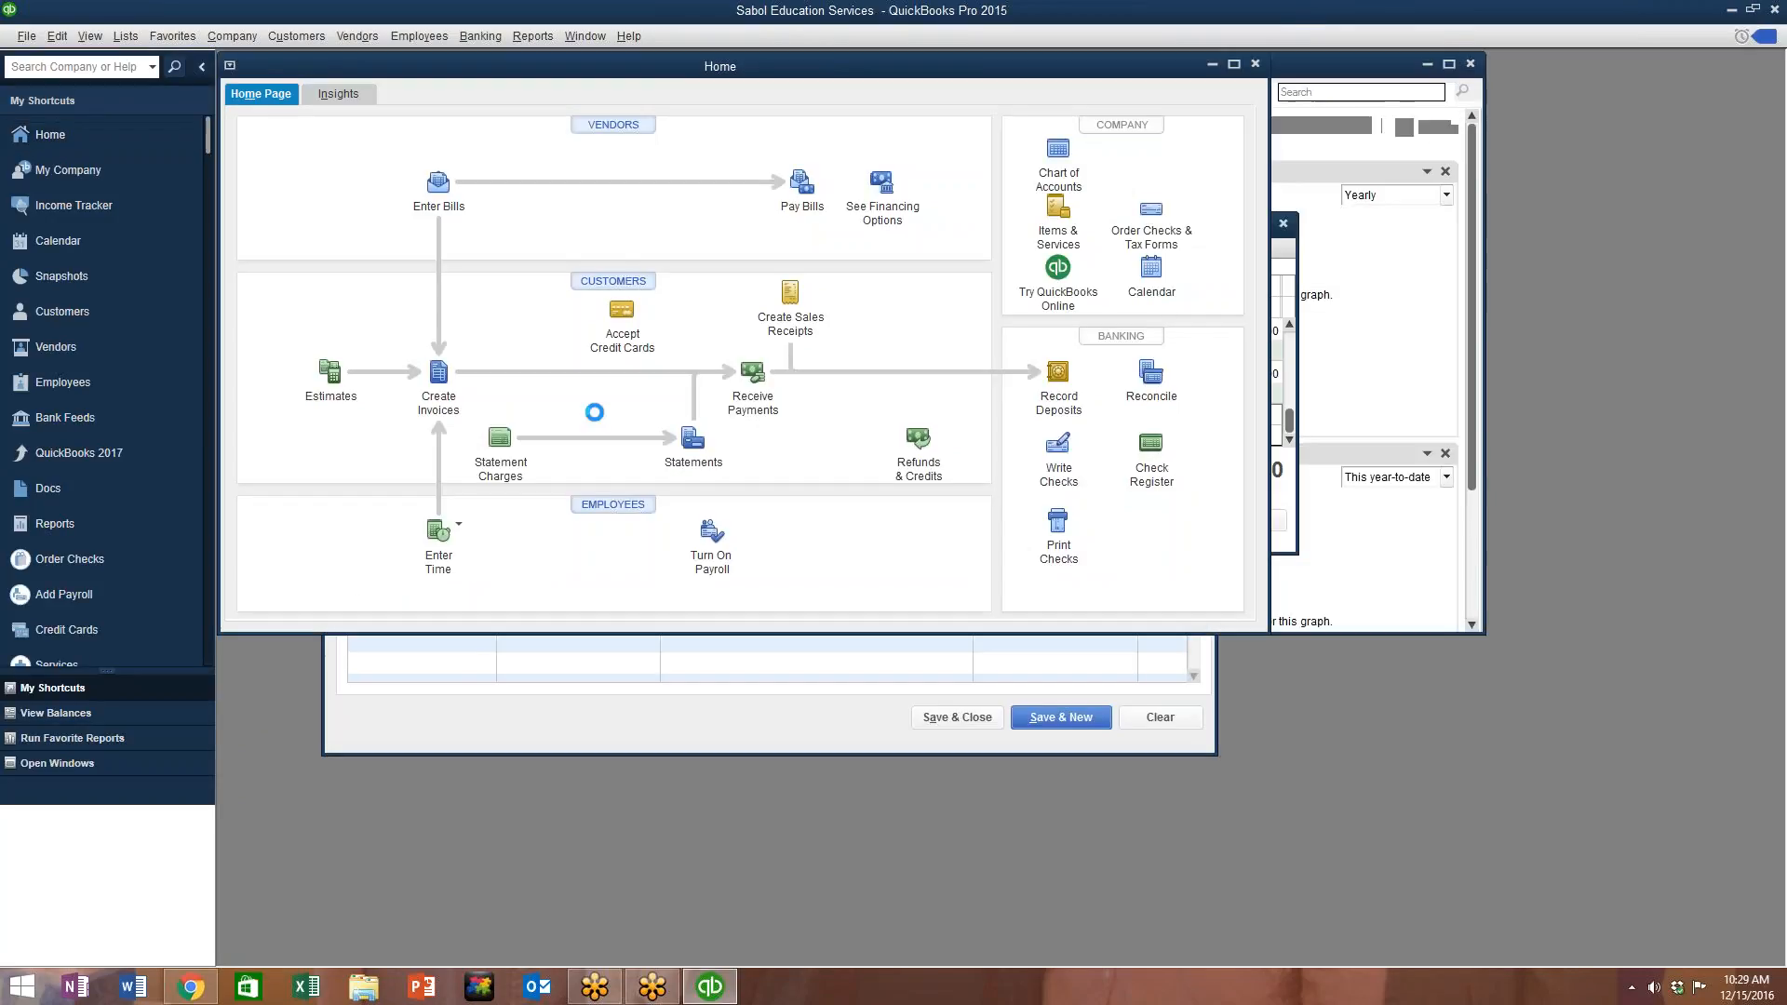
pyautogui.click(1235, 66)
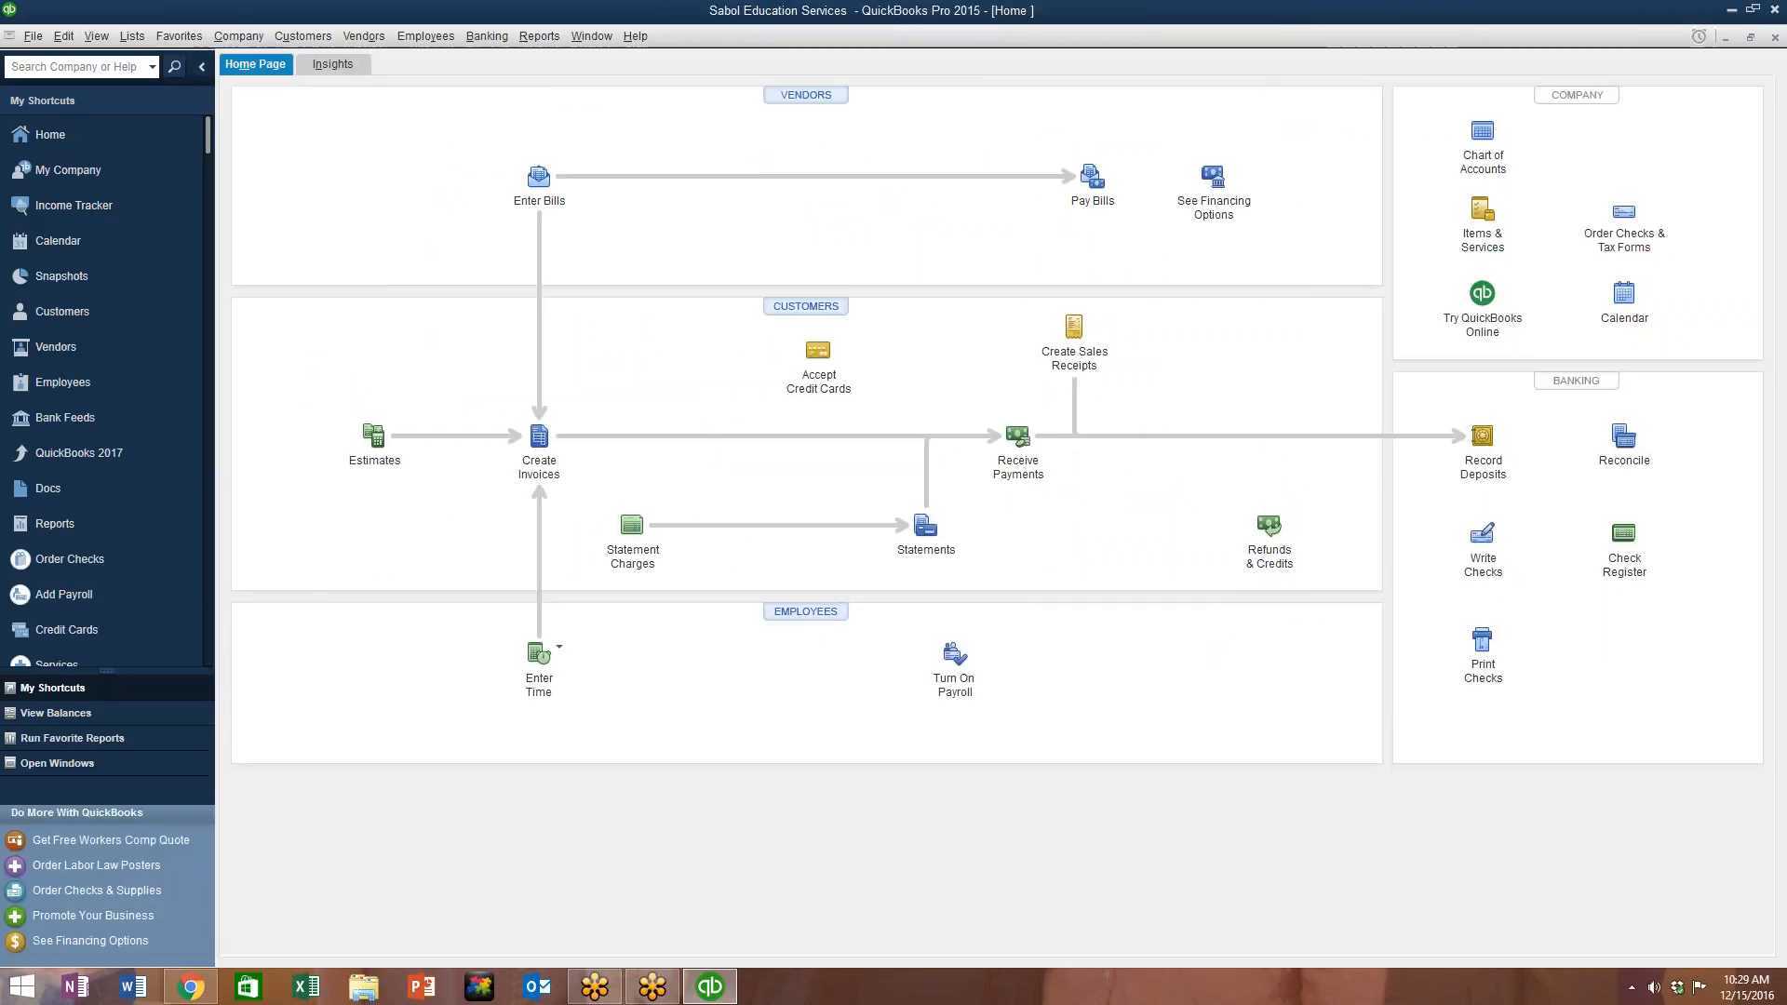
pyautogui.click(497, 38)
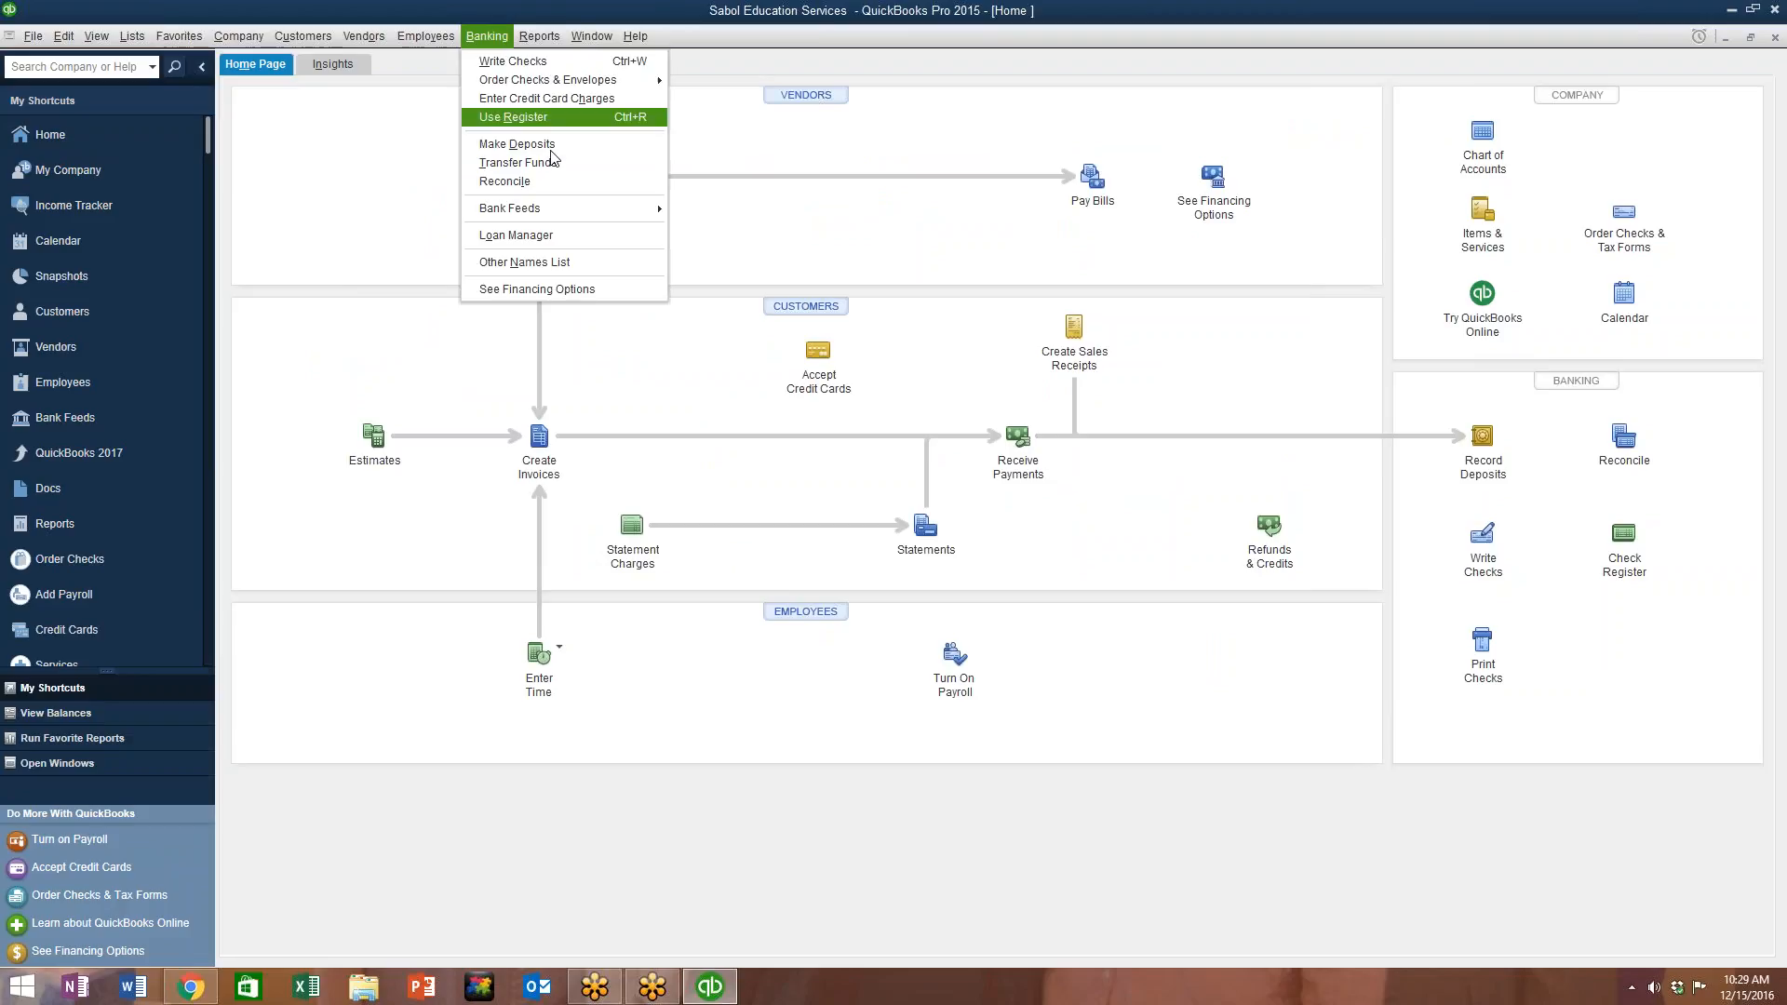
pyautogui.click(558, 118)
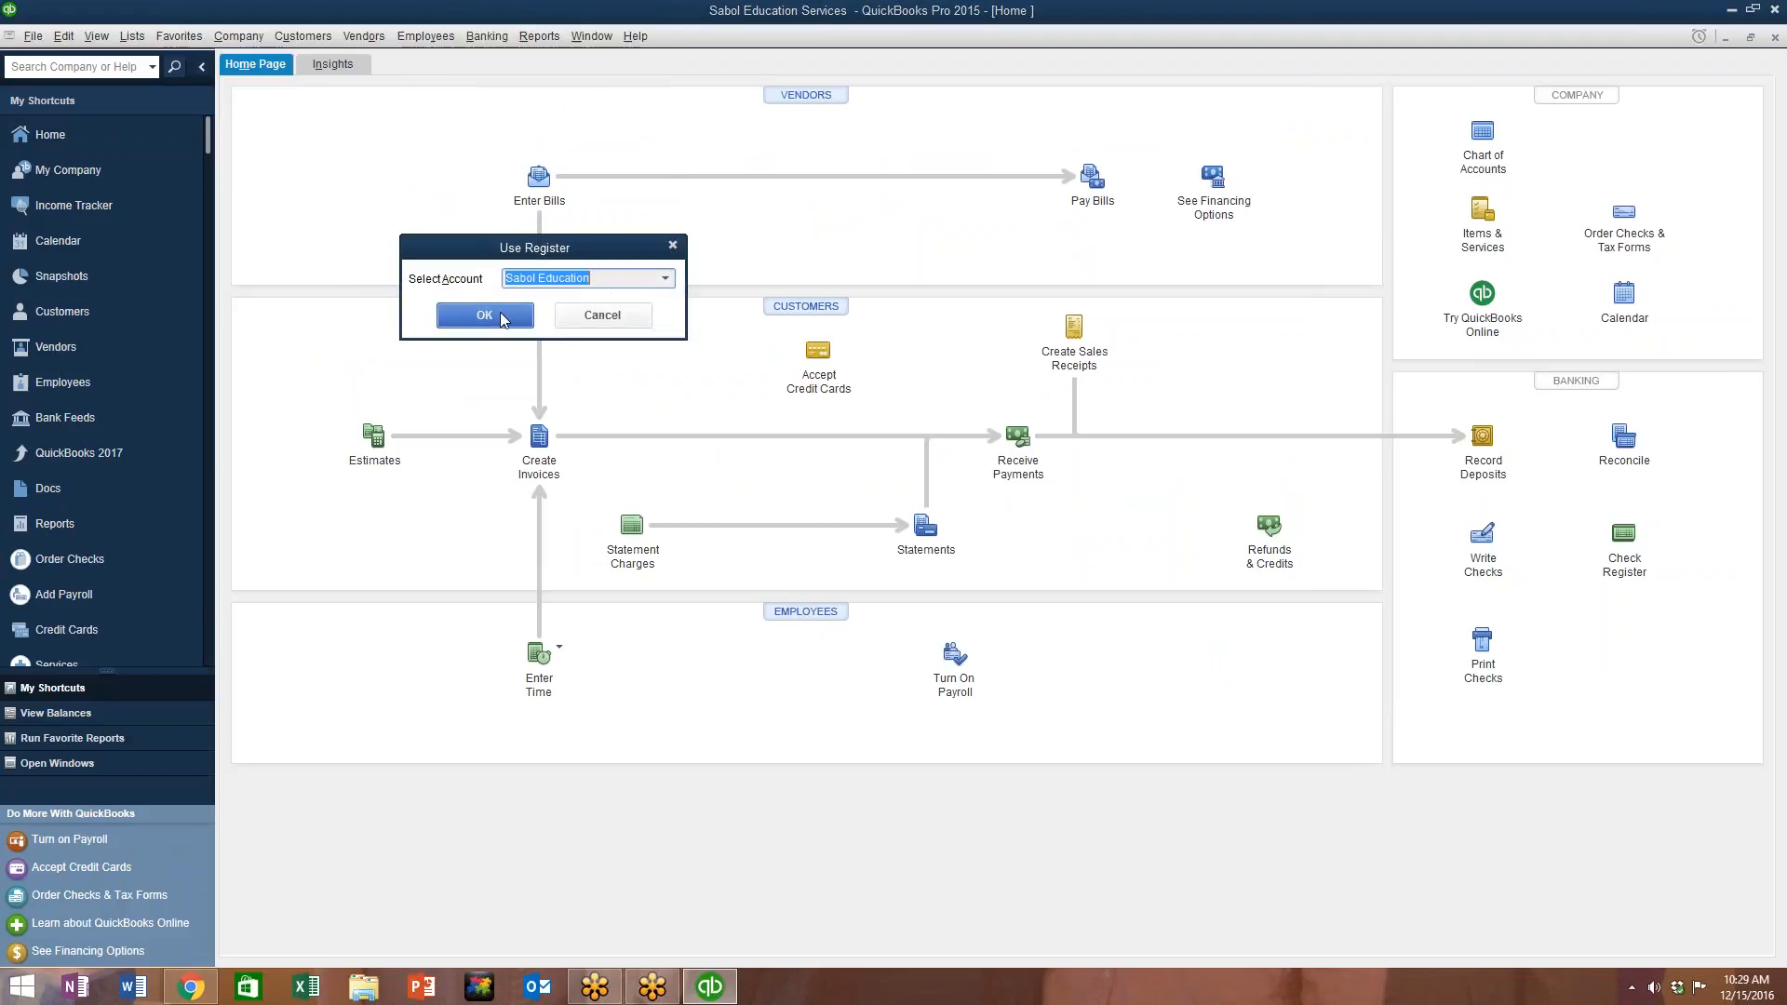
pyautogui.click(665, 279)
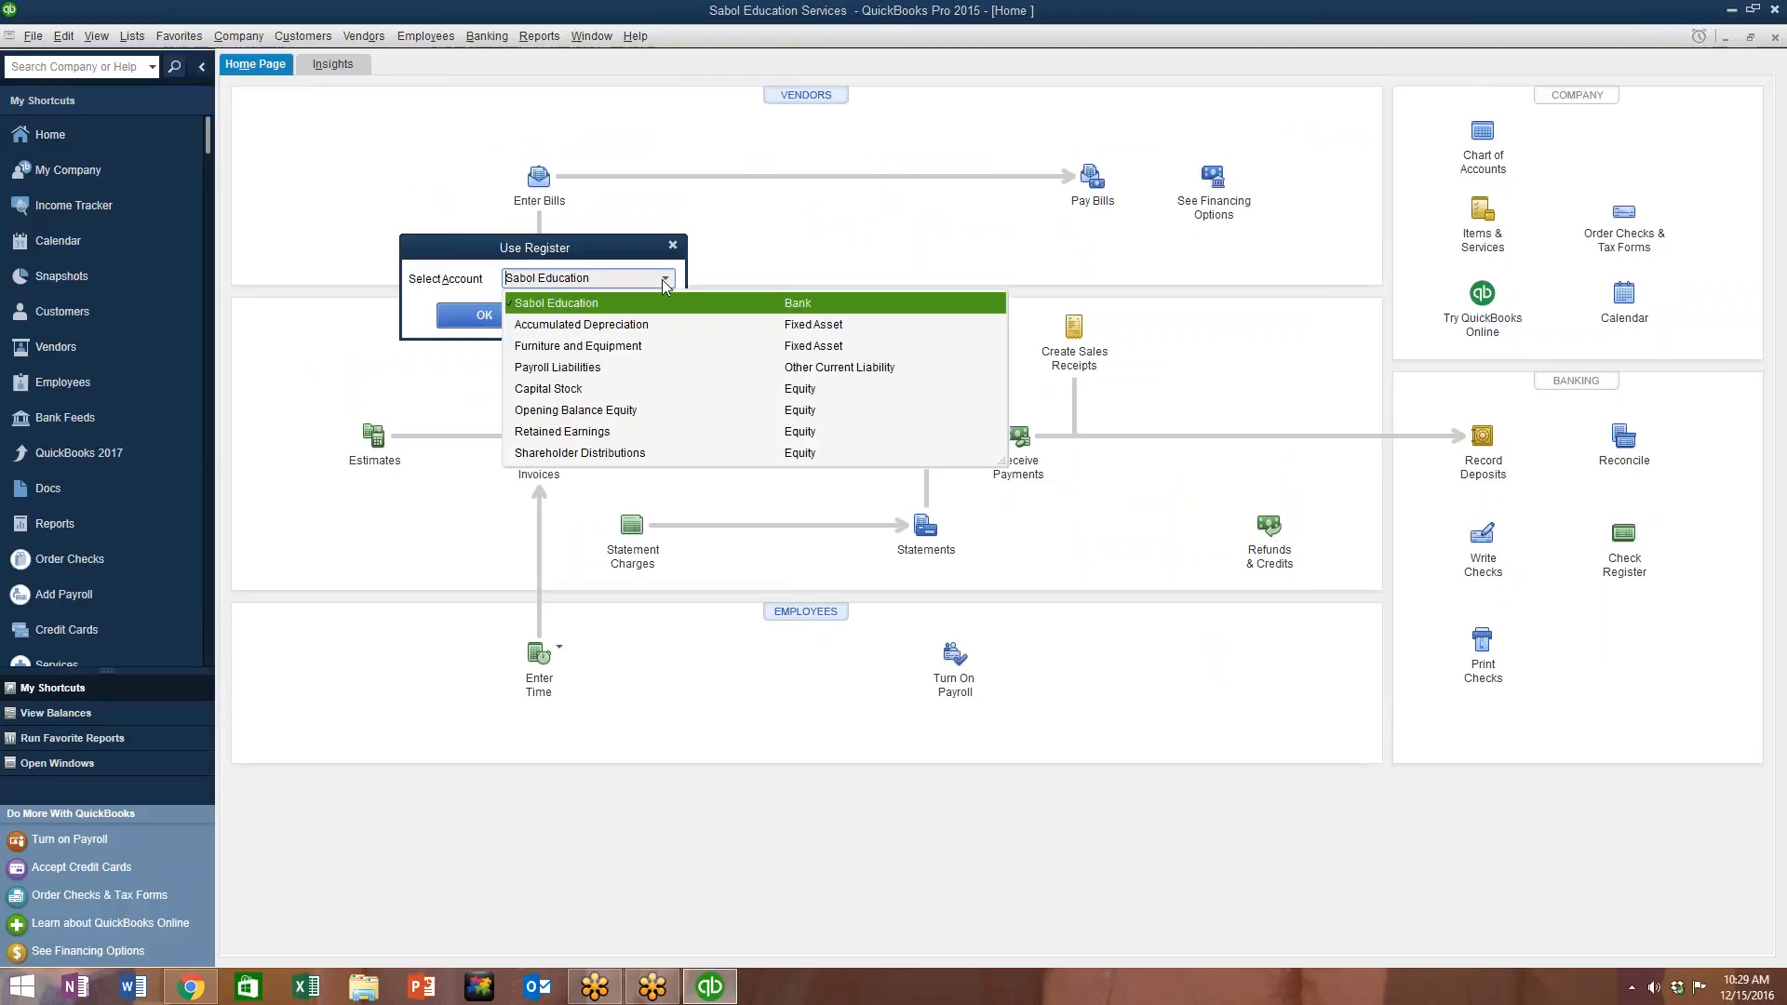
# Step: Open the Sabol Education register and start a new 12/15/2016 transaction row
pyautogui.click(478, 316)
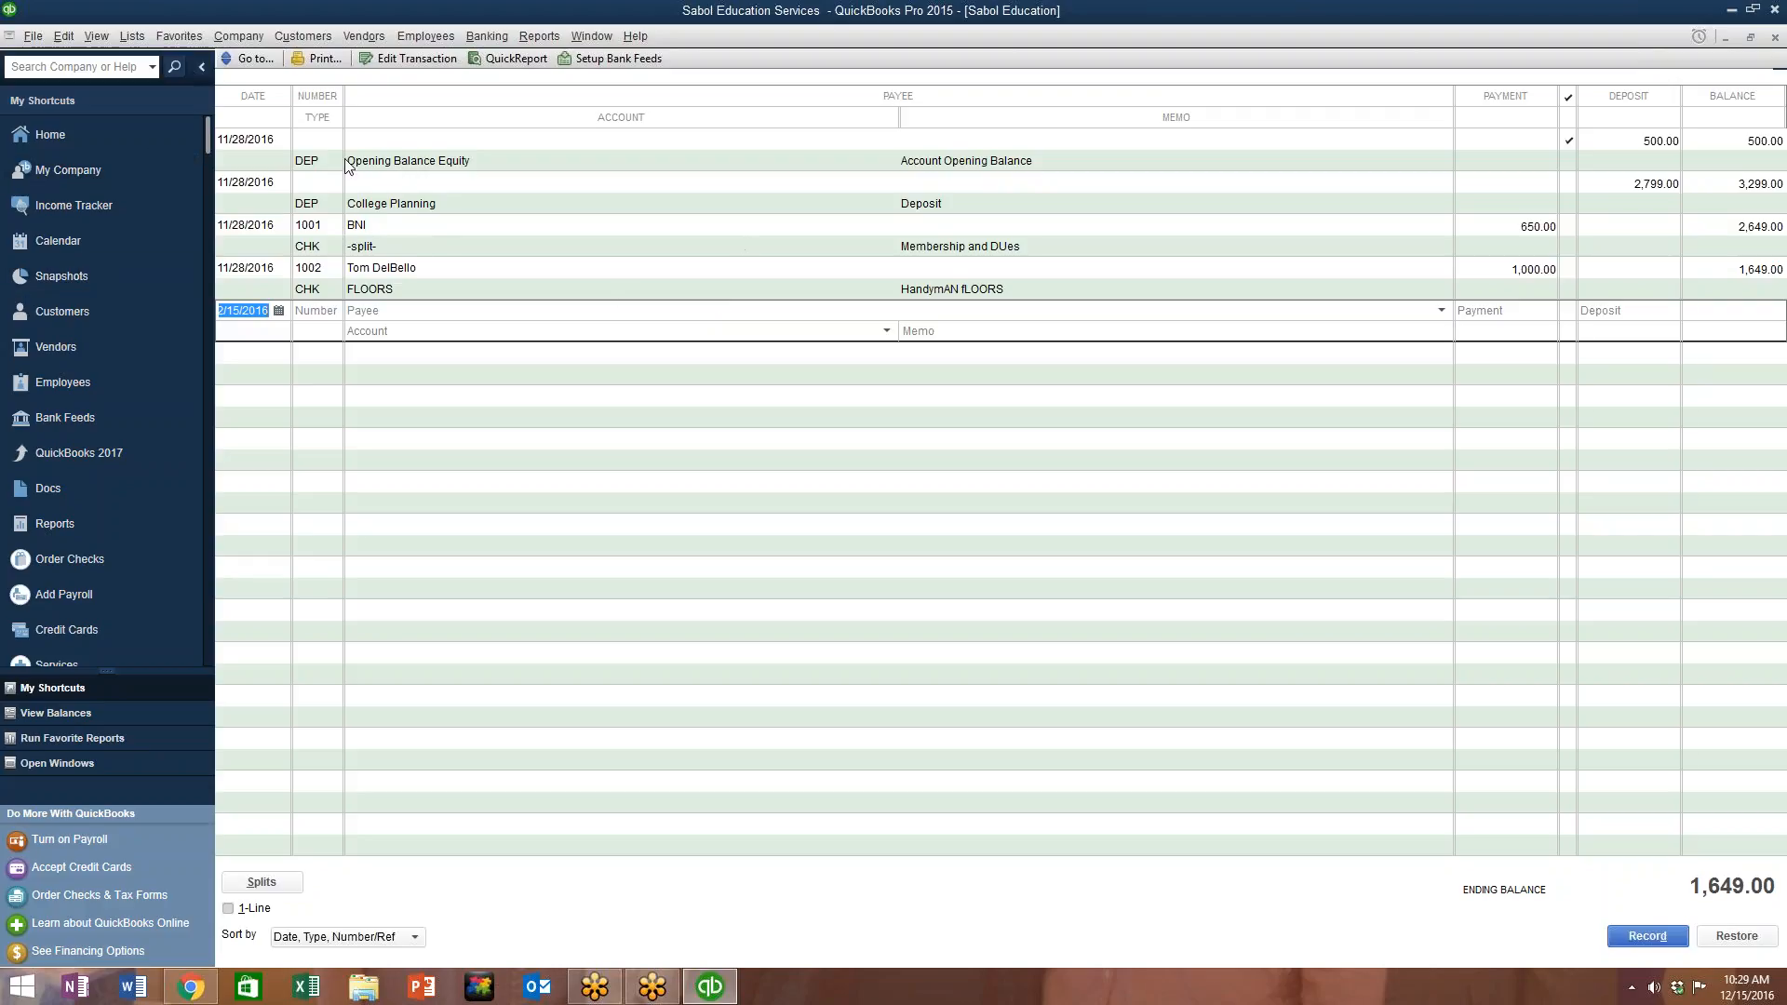
pyautogui.click(1639, 155)
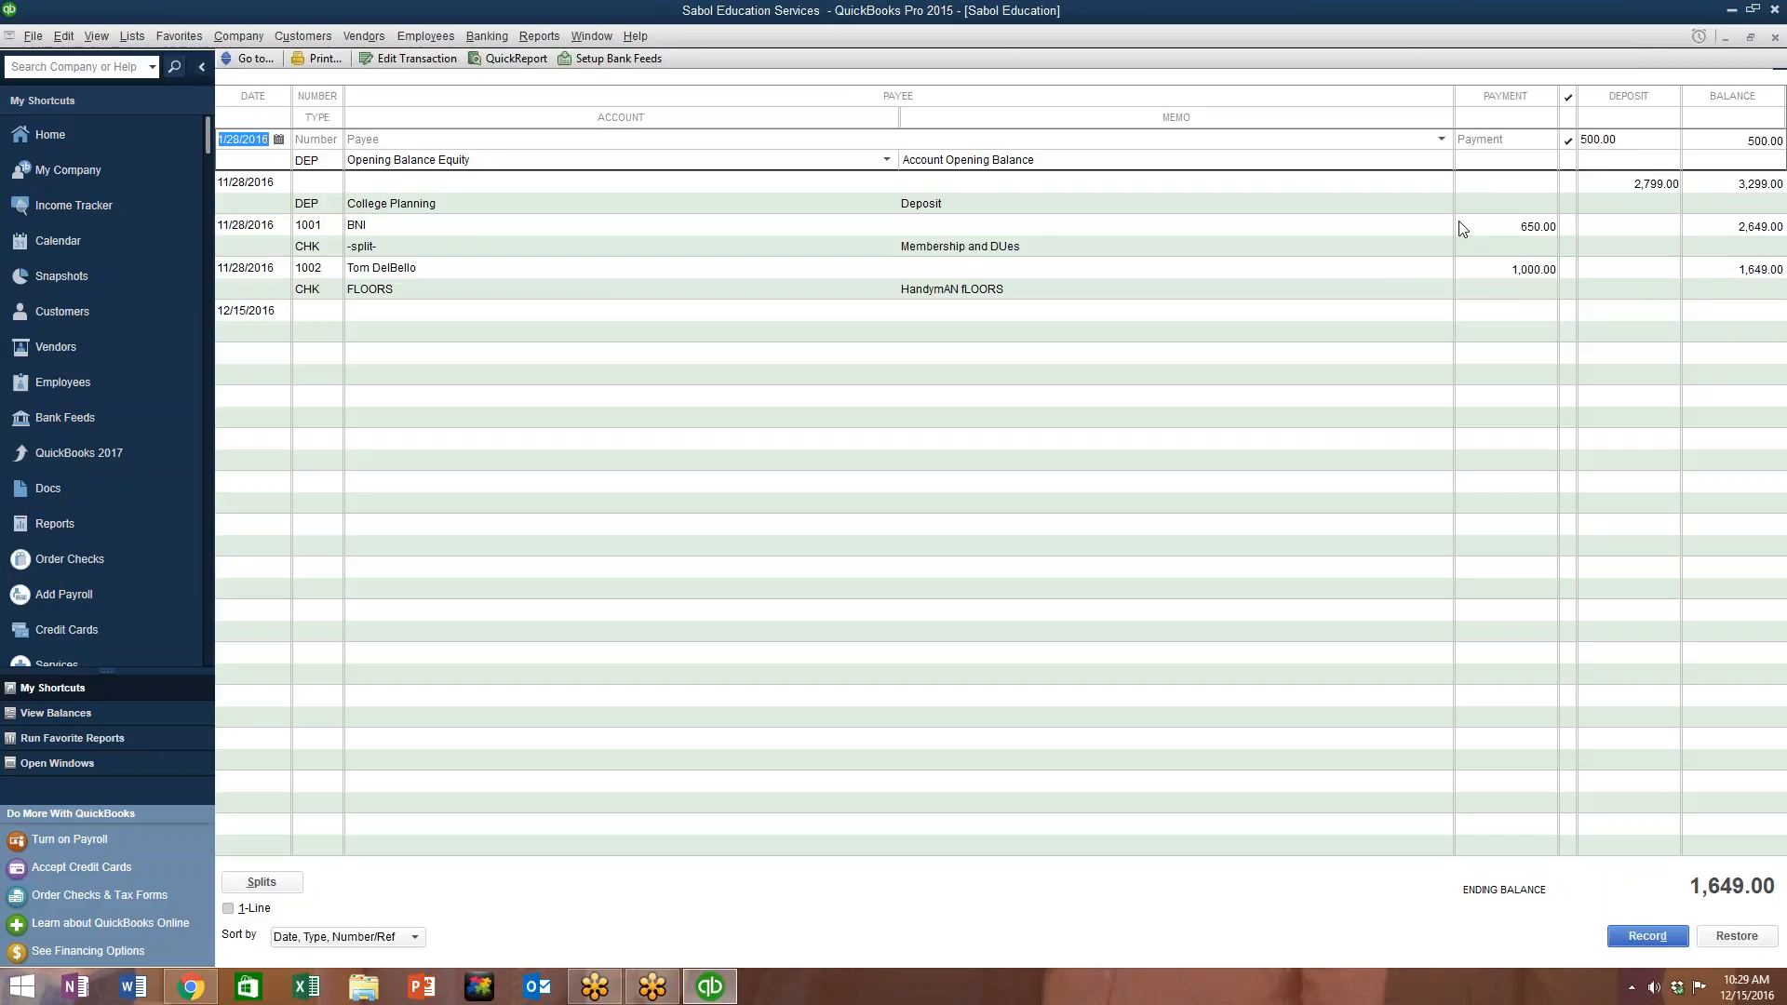
pyautogui.doubleClick(316, 334)
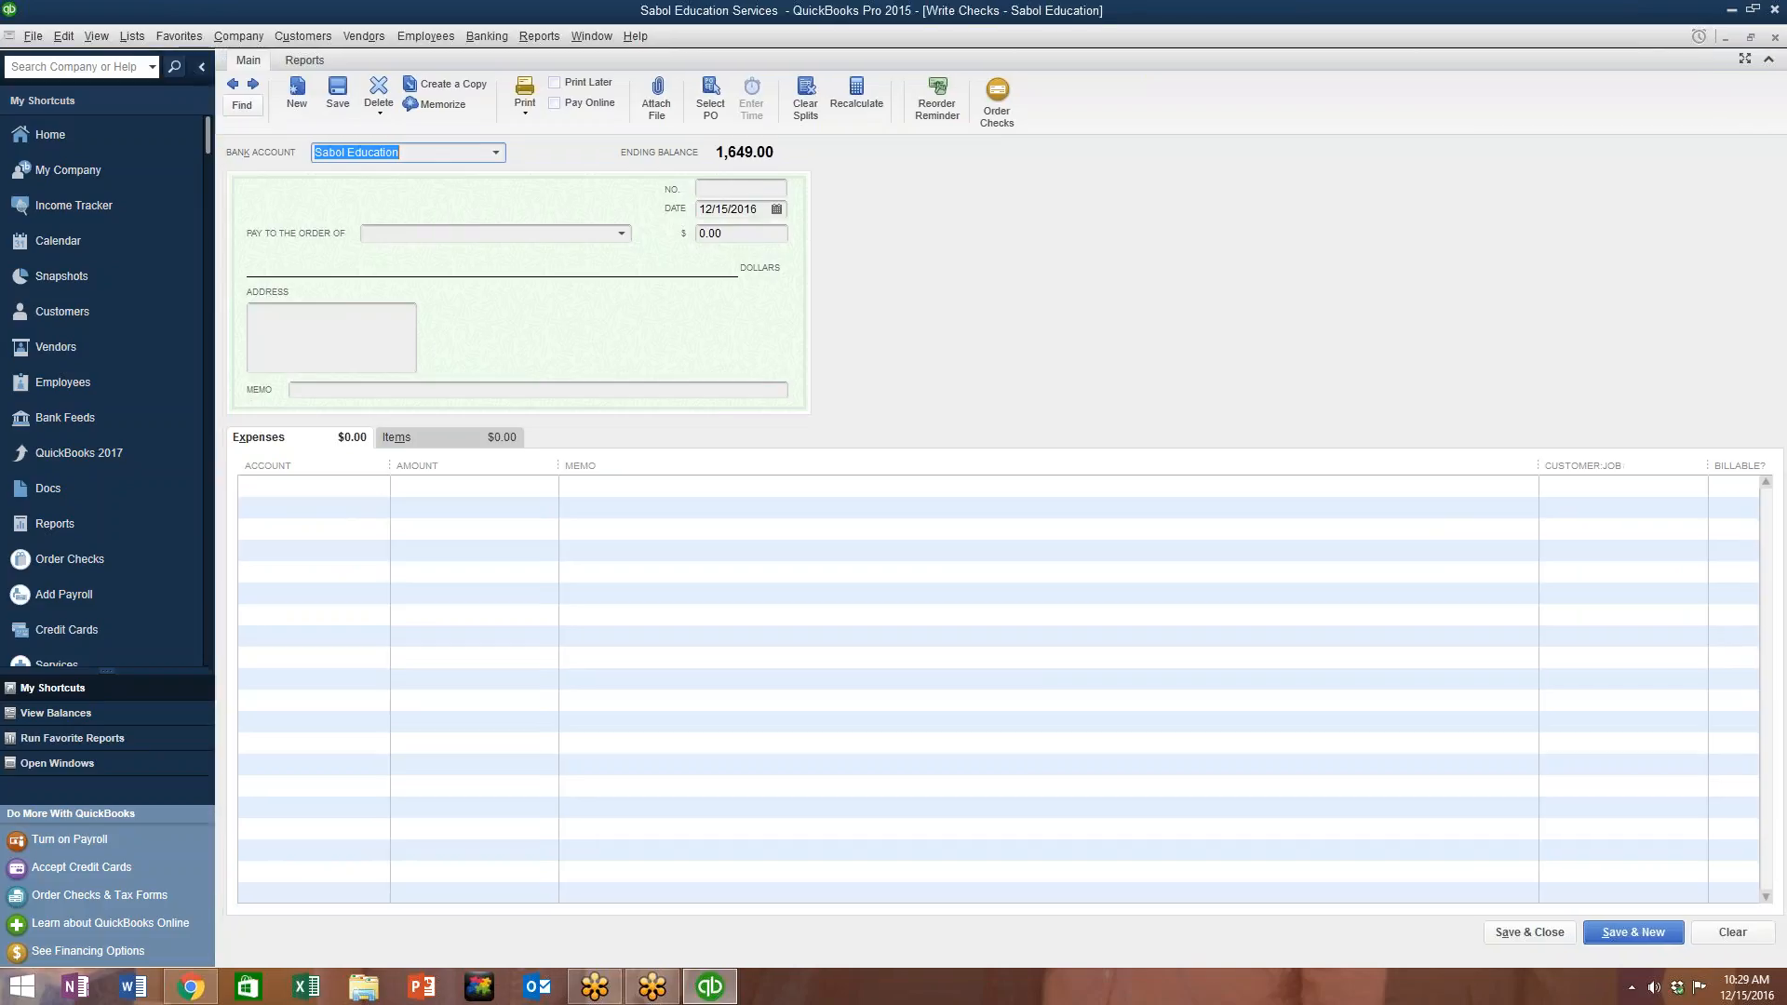
# Step: Type 2999 in the Deposit column of the new 12/15/2016 register row
pyautogui.click(1775, 37)
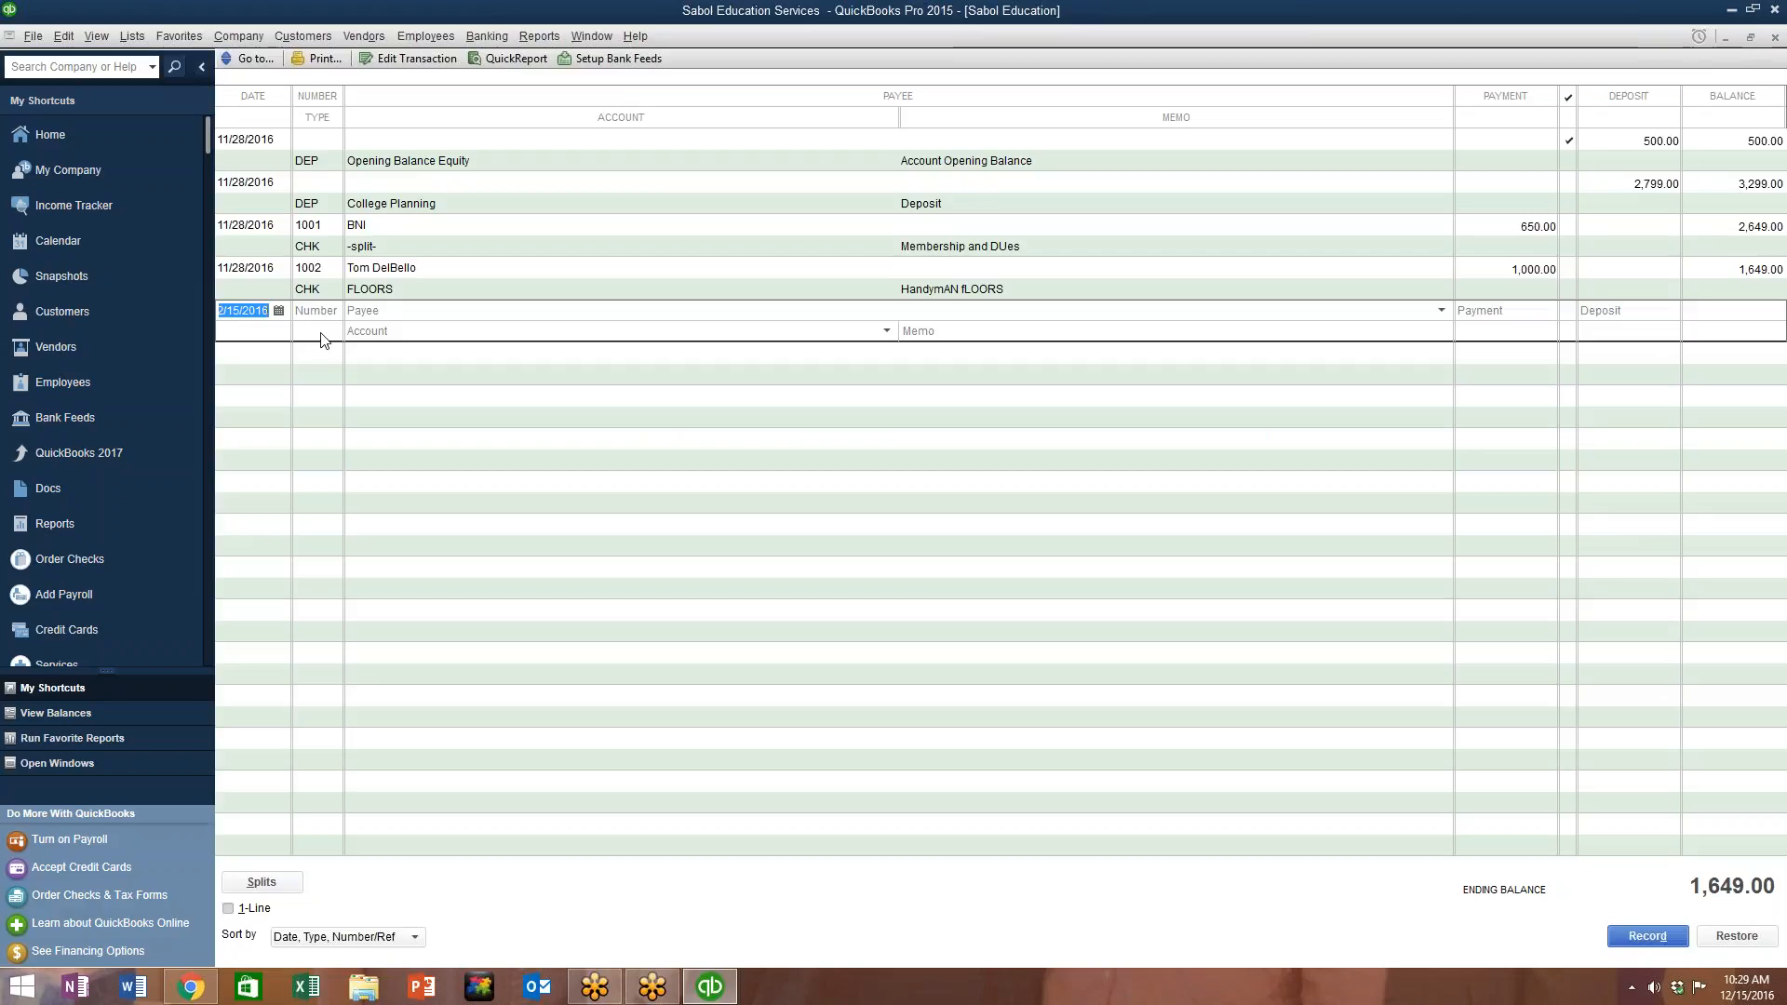
pyautogui.rightClick(323, 333)
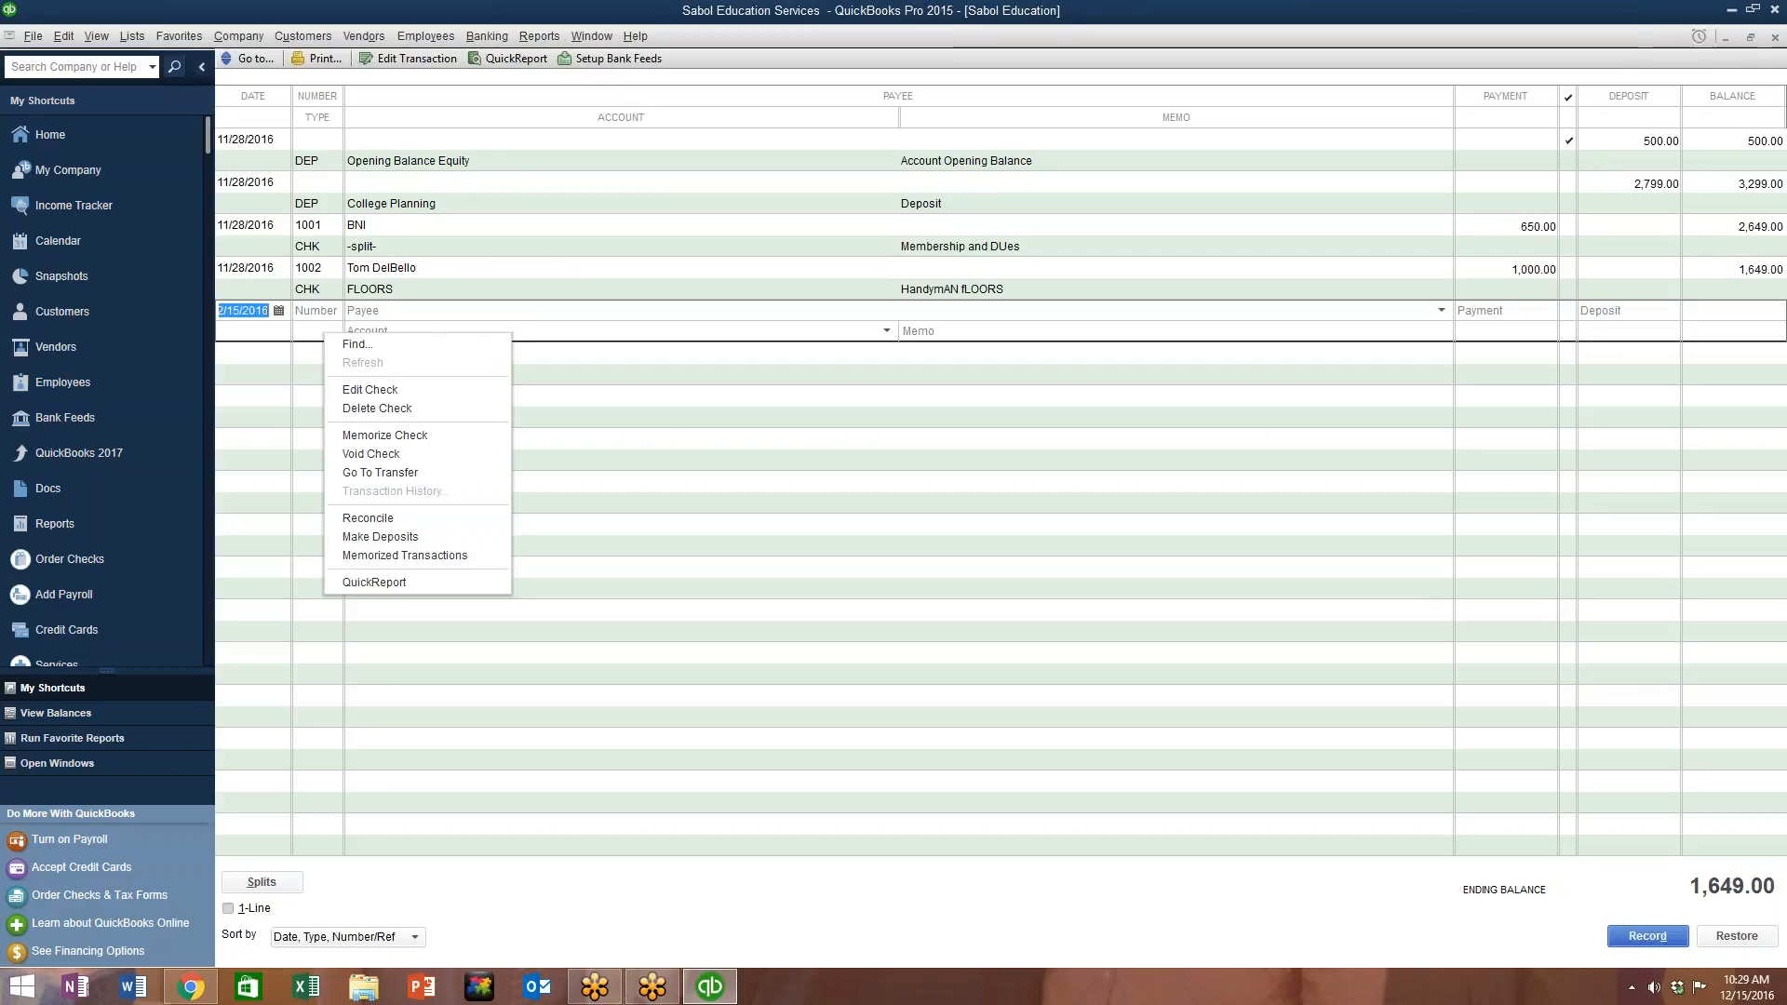
pyautogui.click(1601, 316)
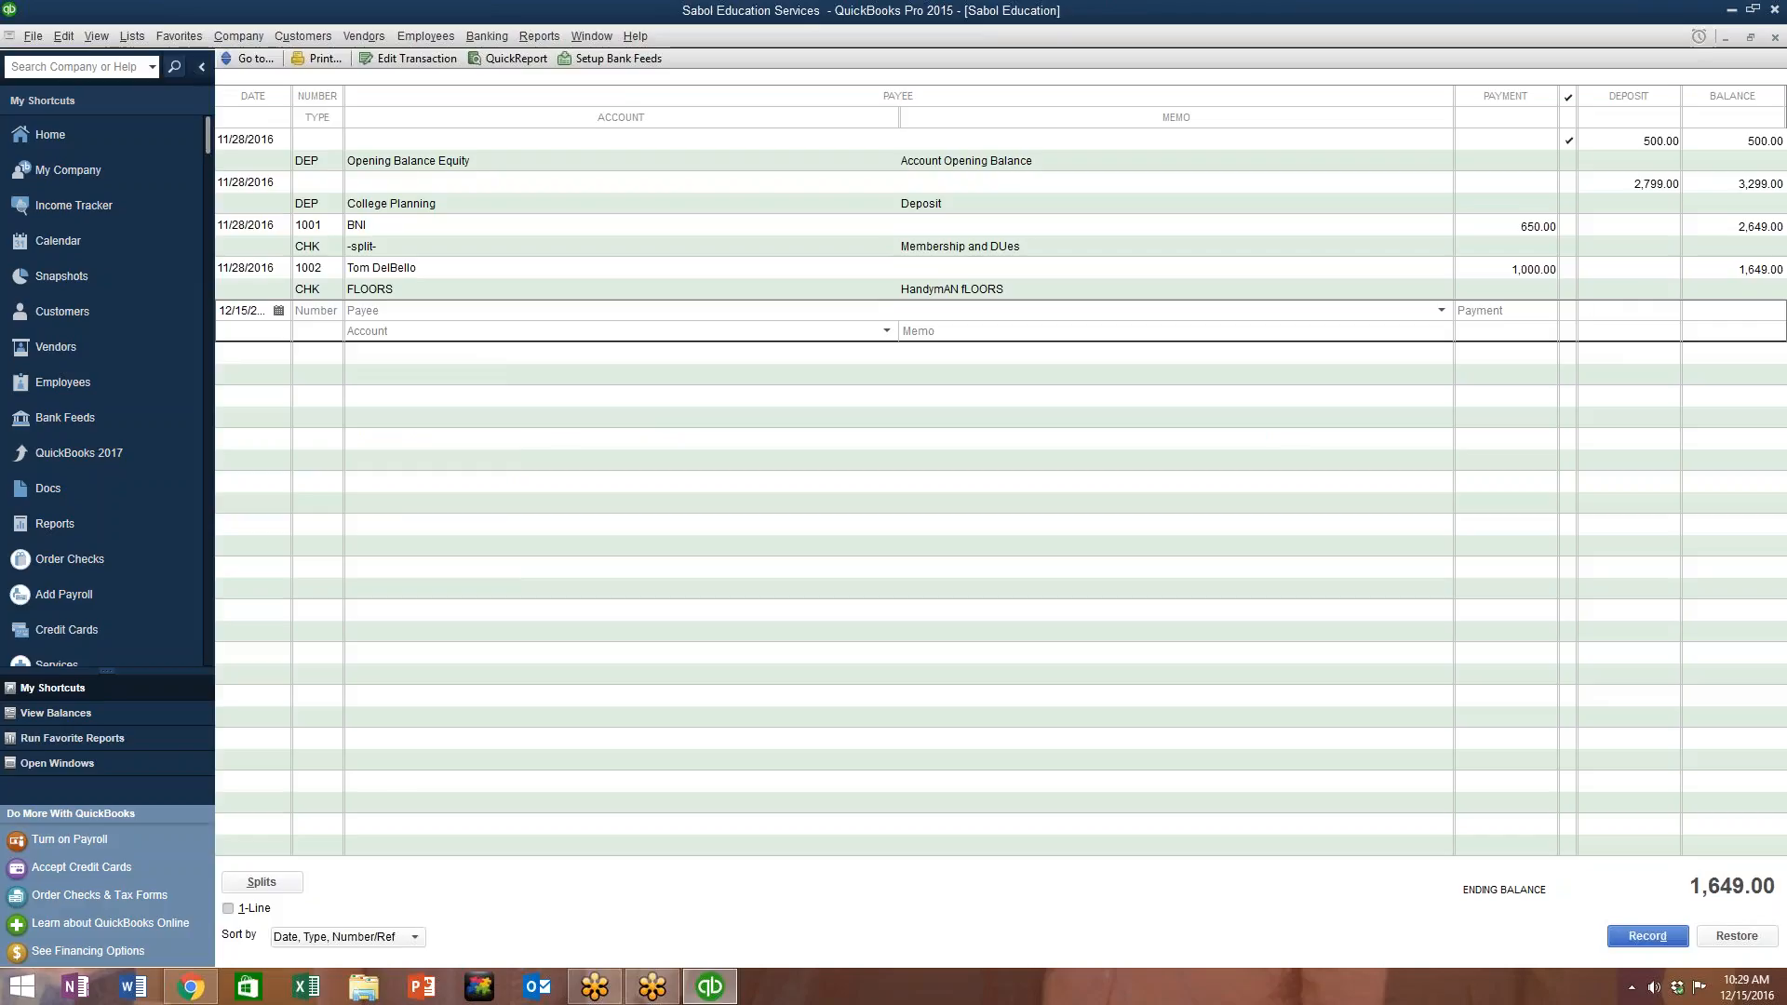
pyautogui.write('2999')
# Step: Close the repeatedly opened check forms and commit the 2,999.00 deposit amount
pyautogui.hotkey('ctrl', 'w')
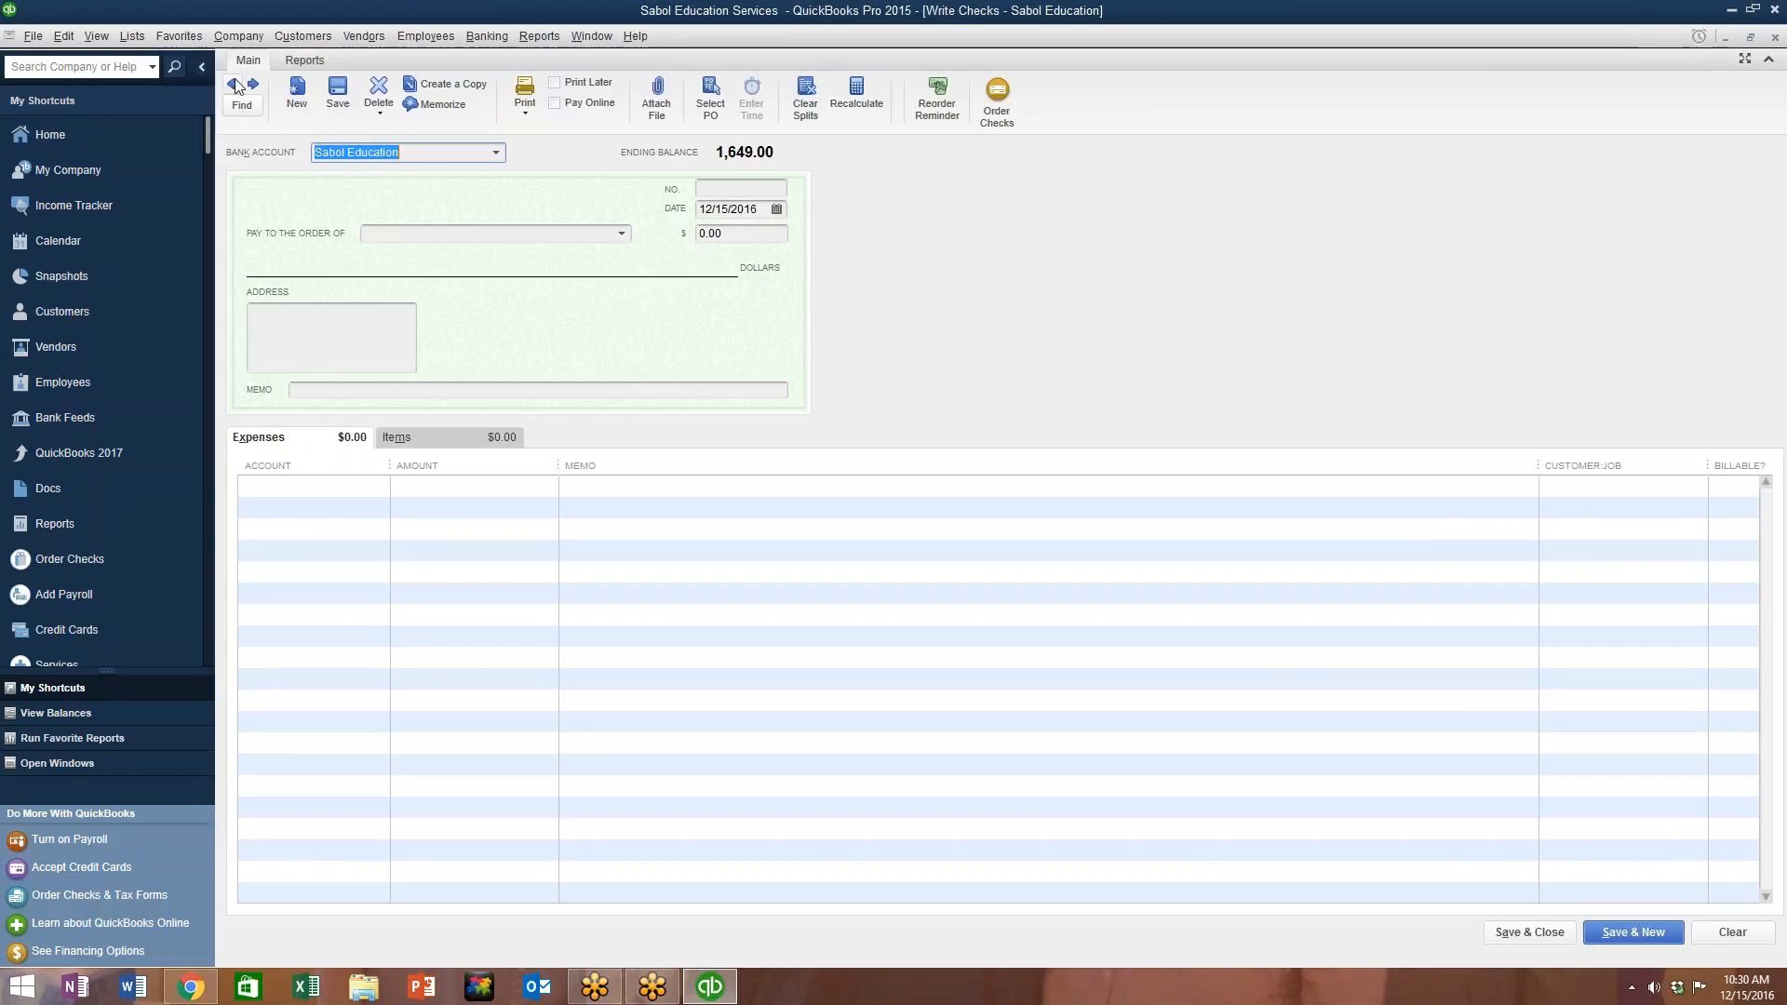
pyautogui.click(1774, 38)
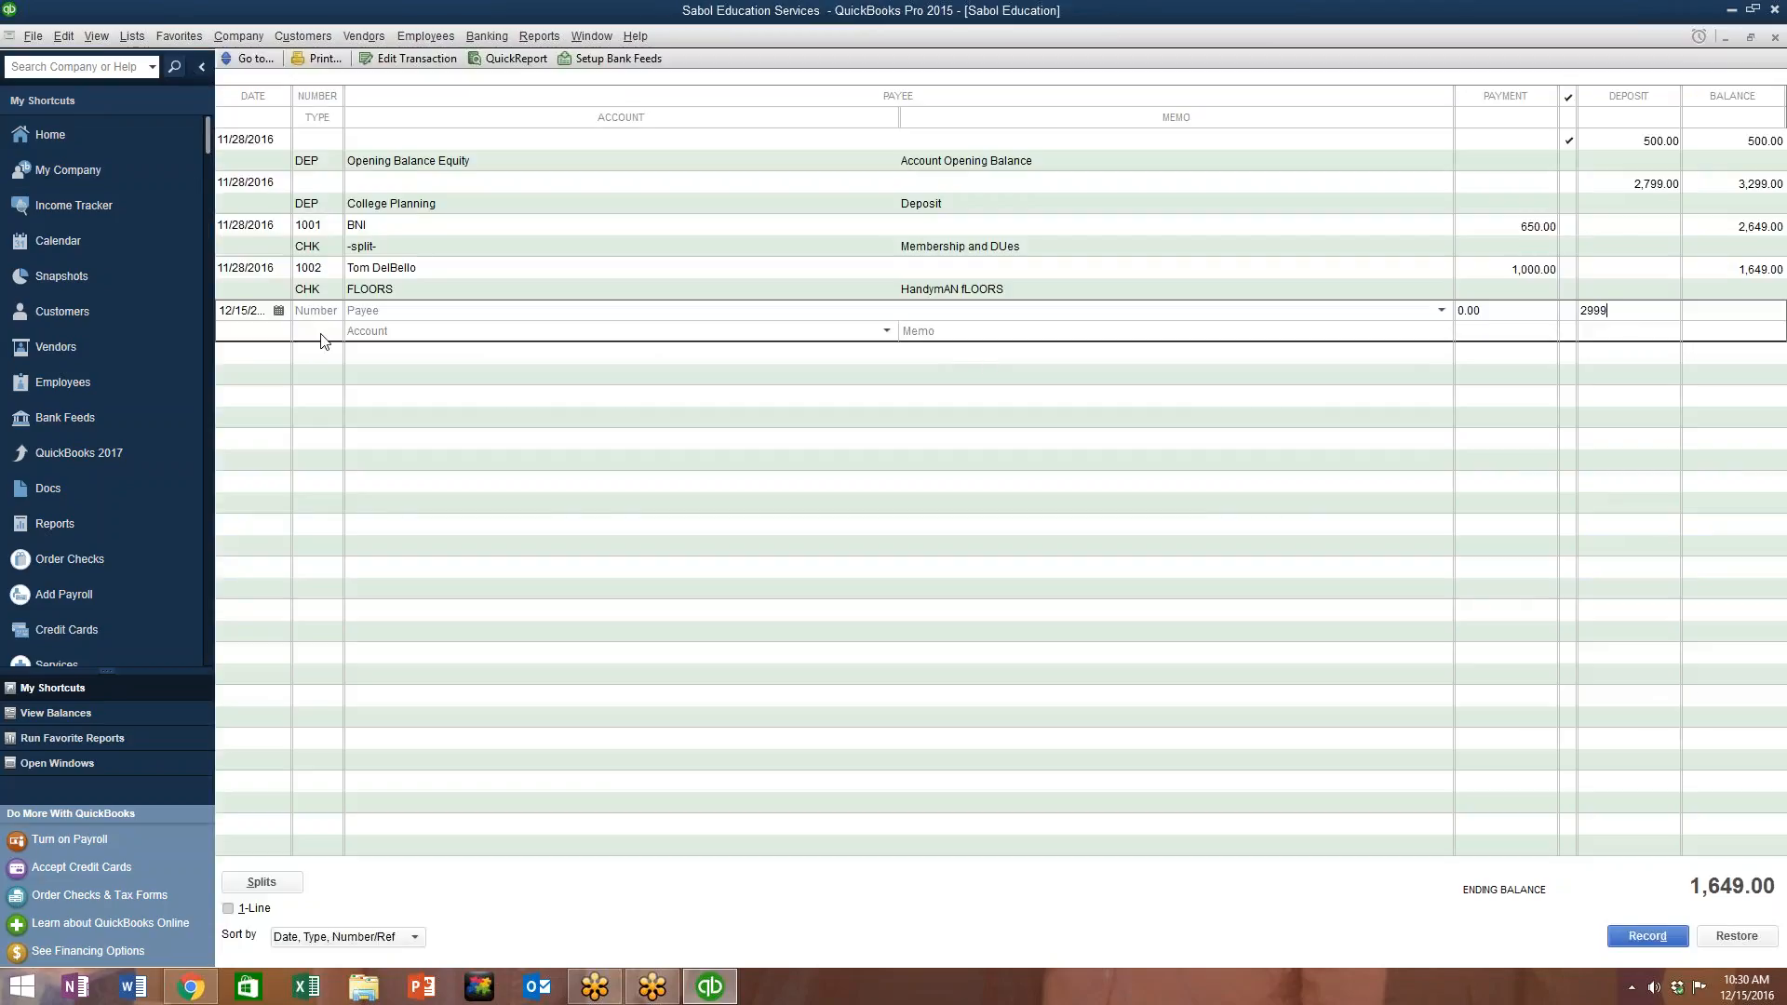
pyautogui.hotkey('ctrl', 'w')
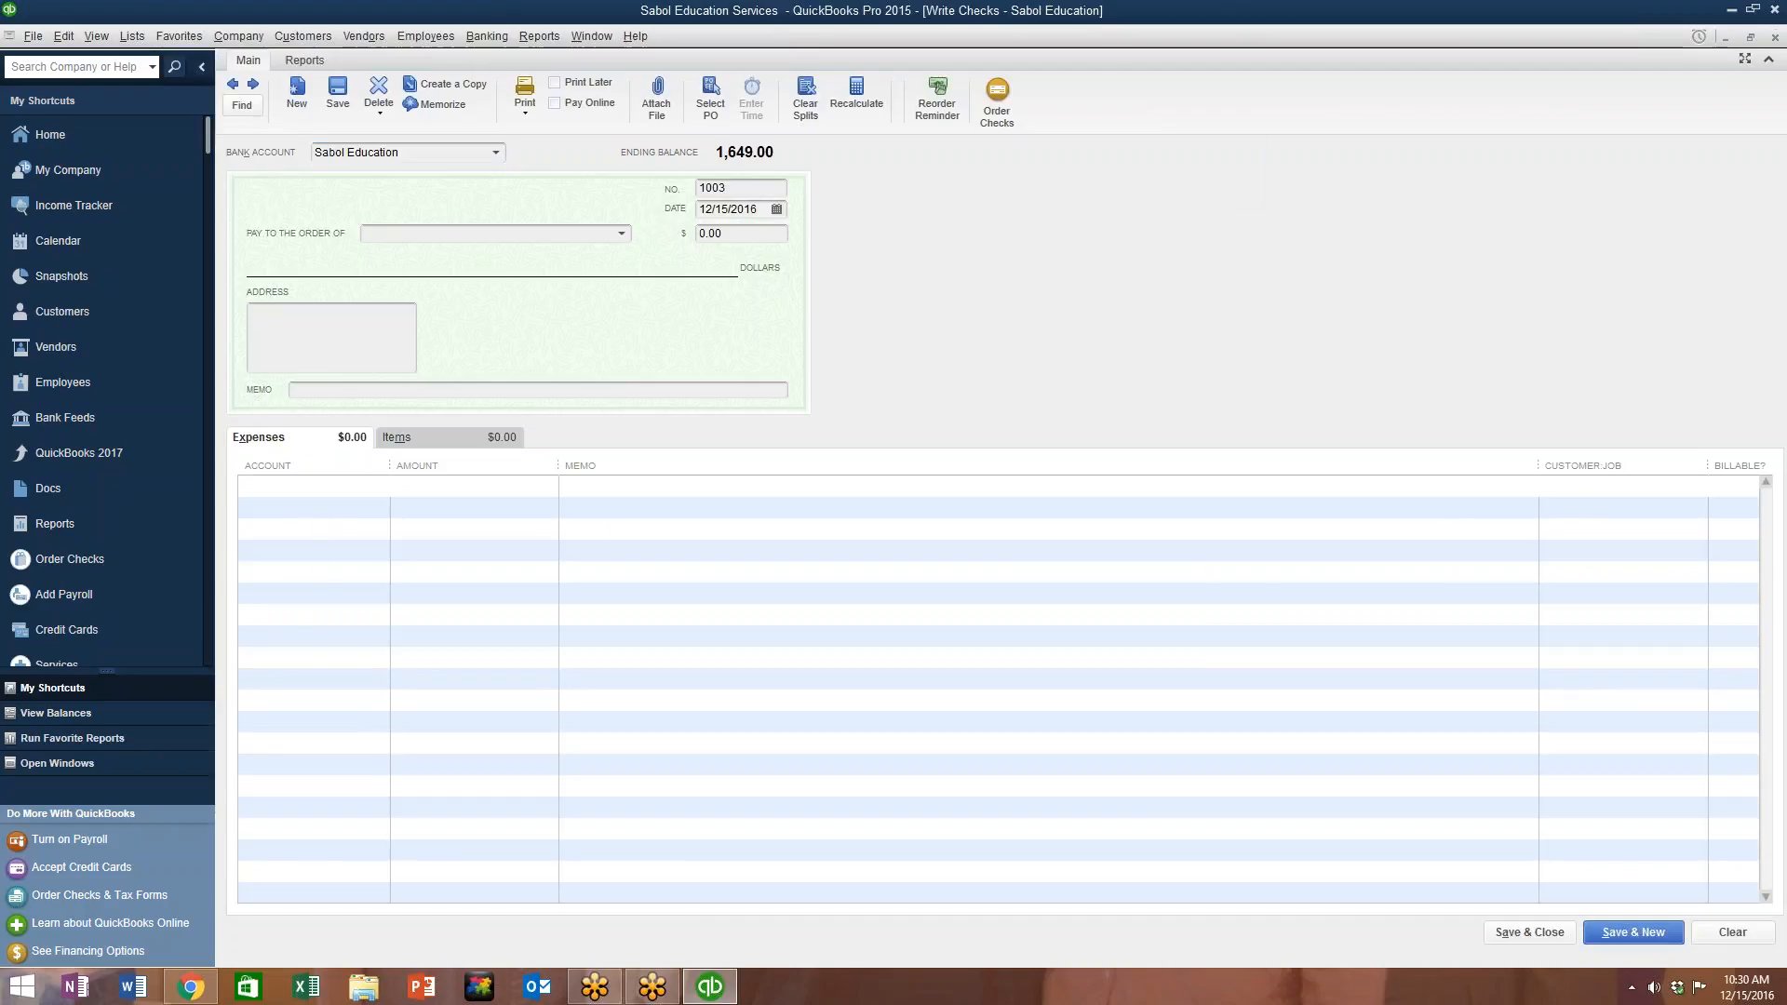
pyautogui.click(1774, 37)
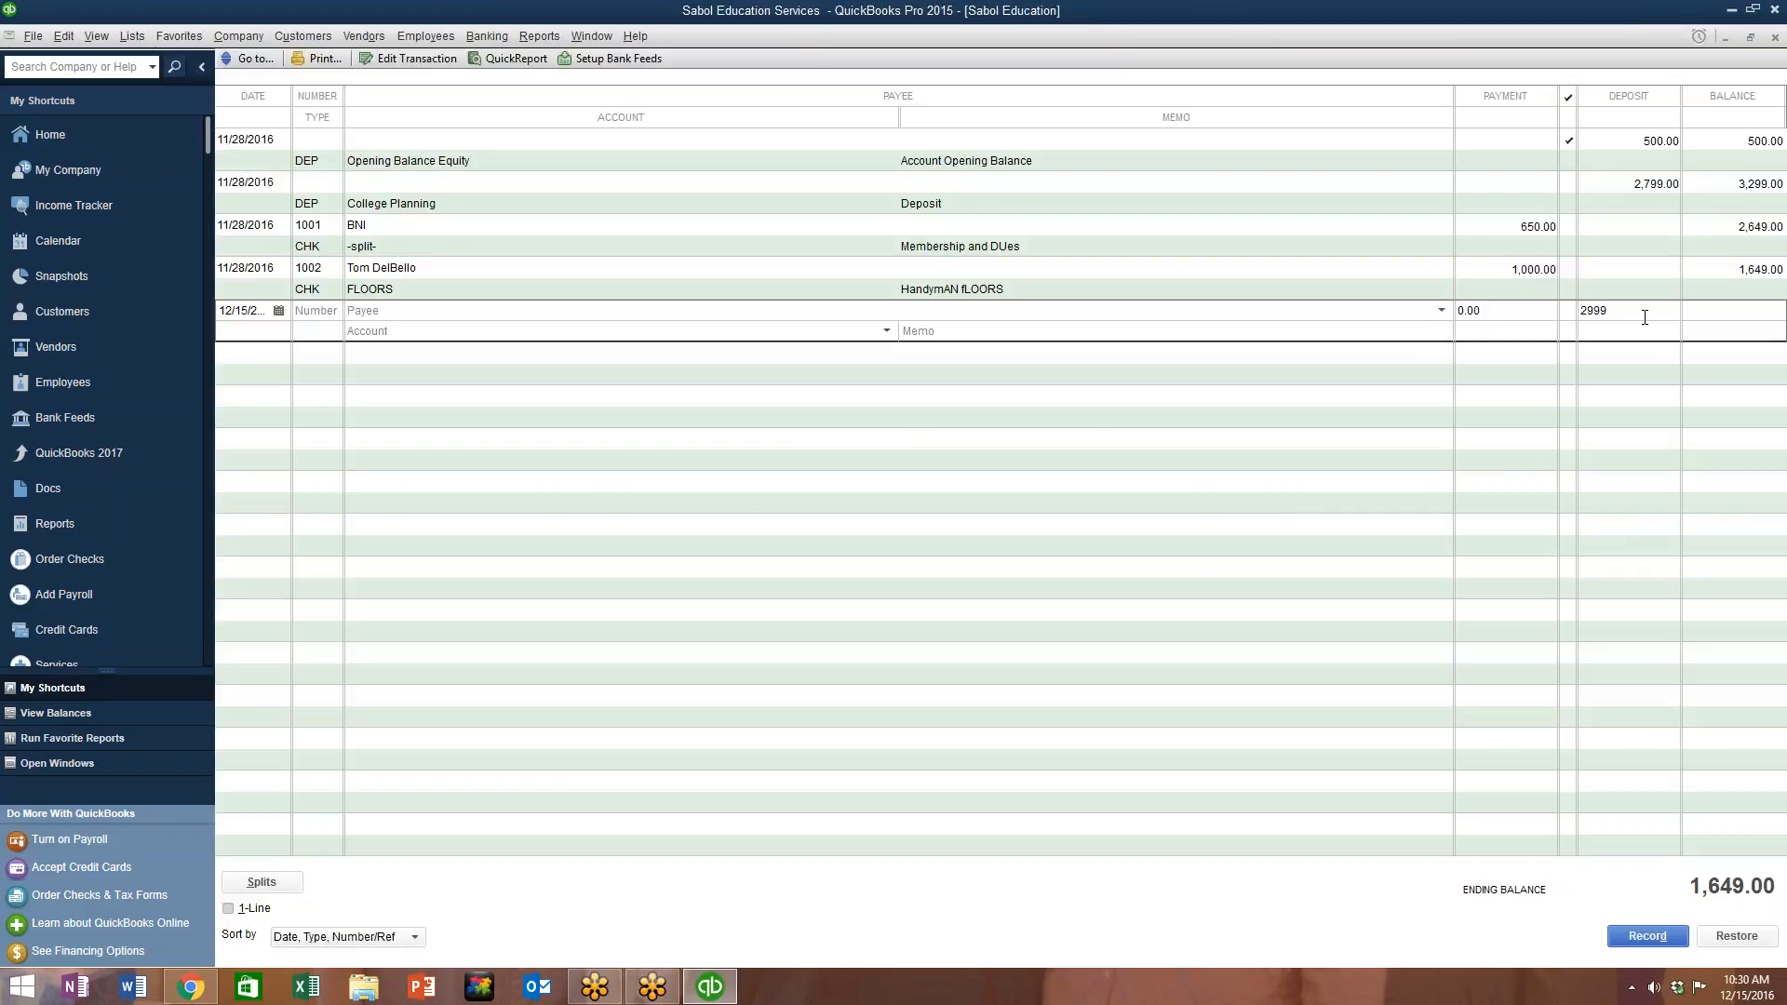
pyautogui.hotkey('ctrl', 'w')
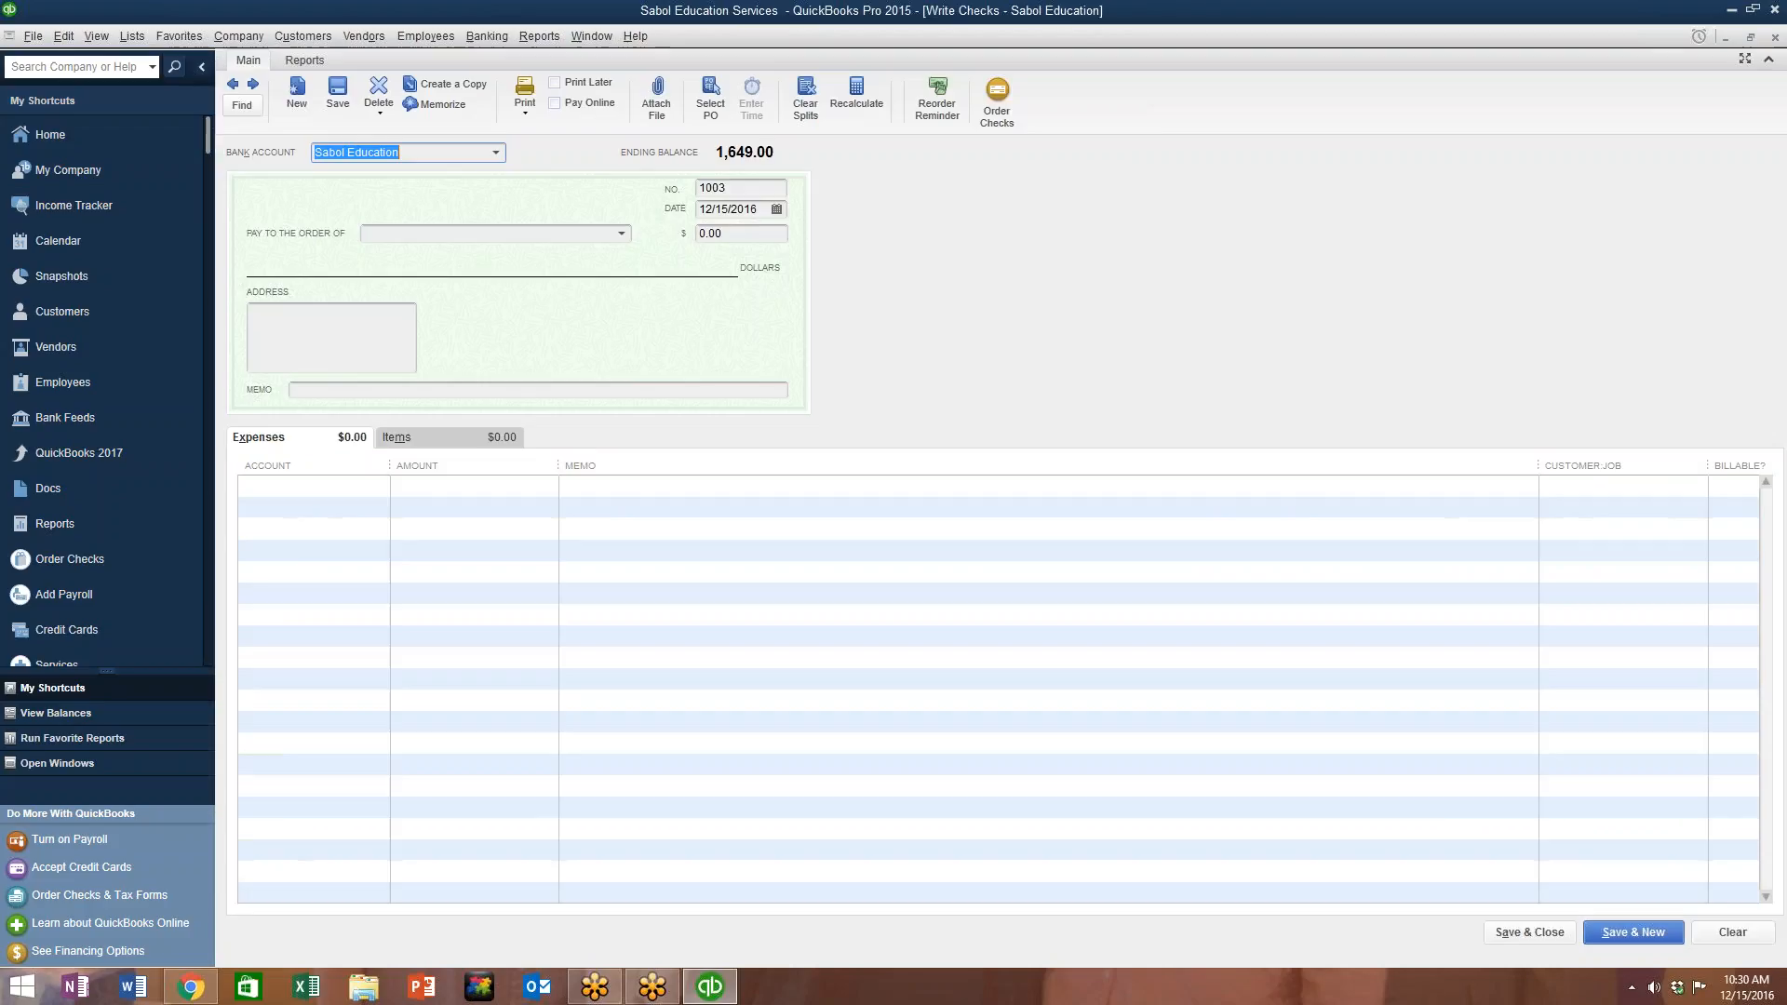
pyautogui.click(1775, 37)
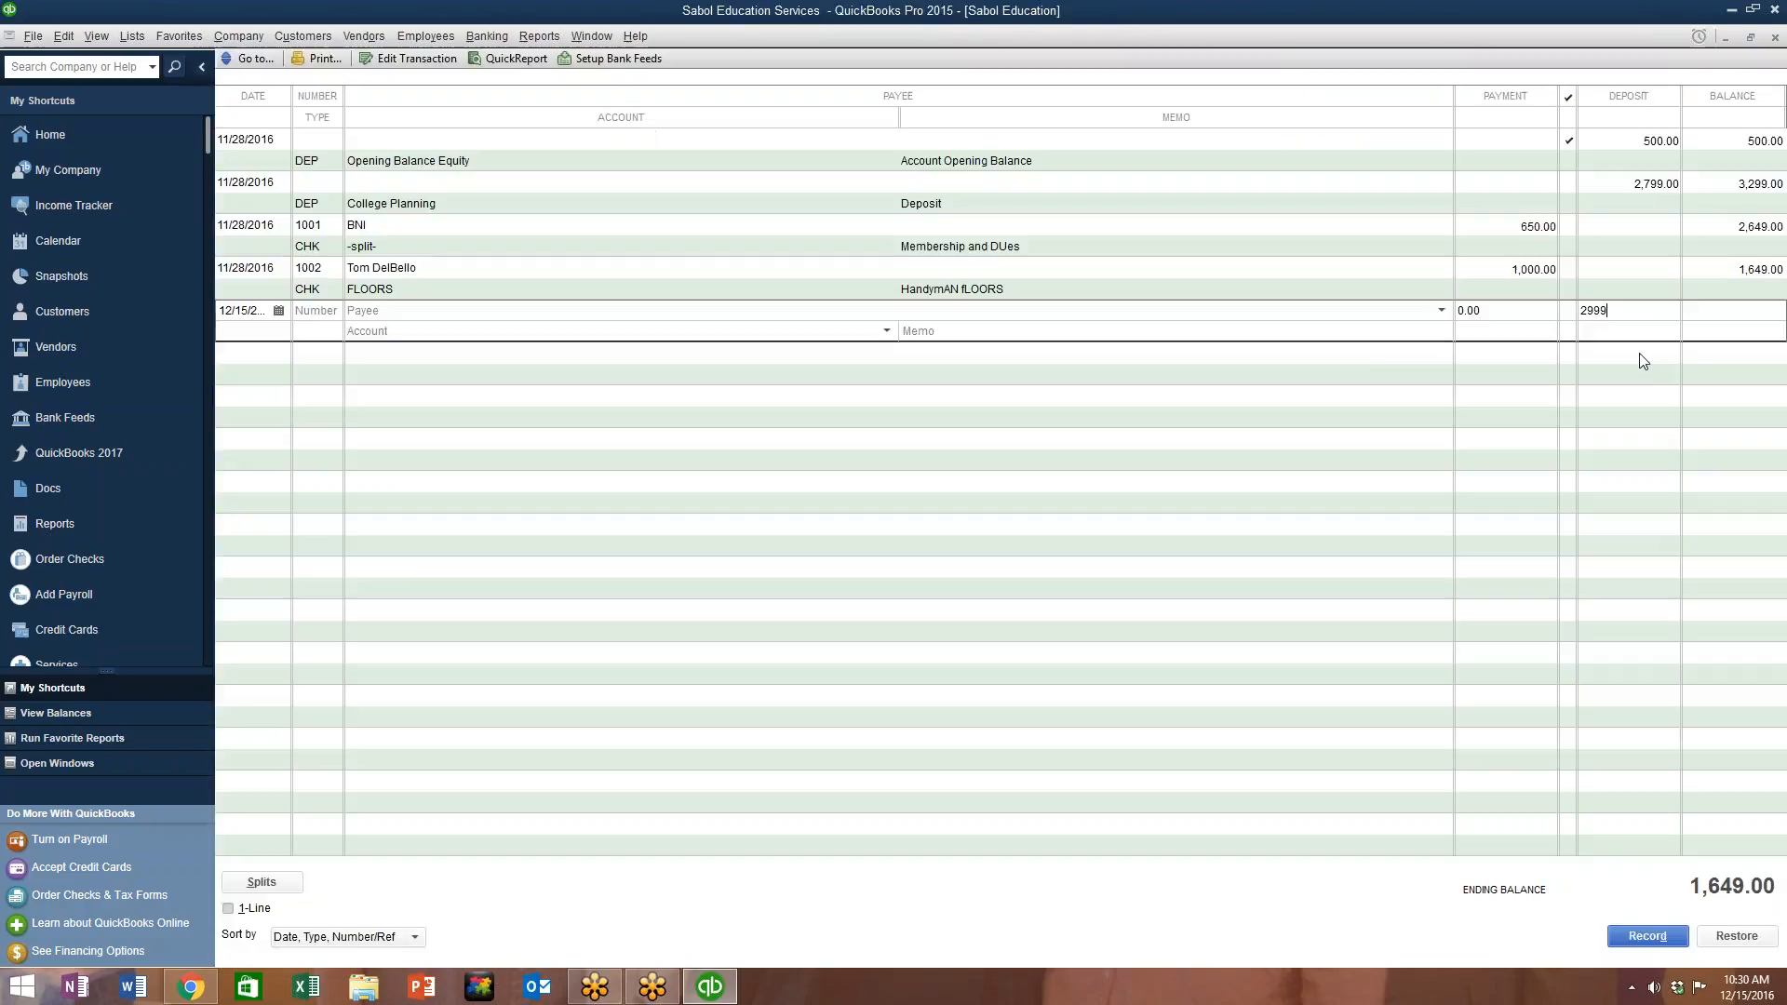
pyautogui.click(401, 313)
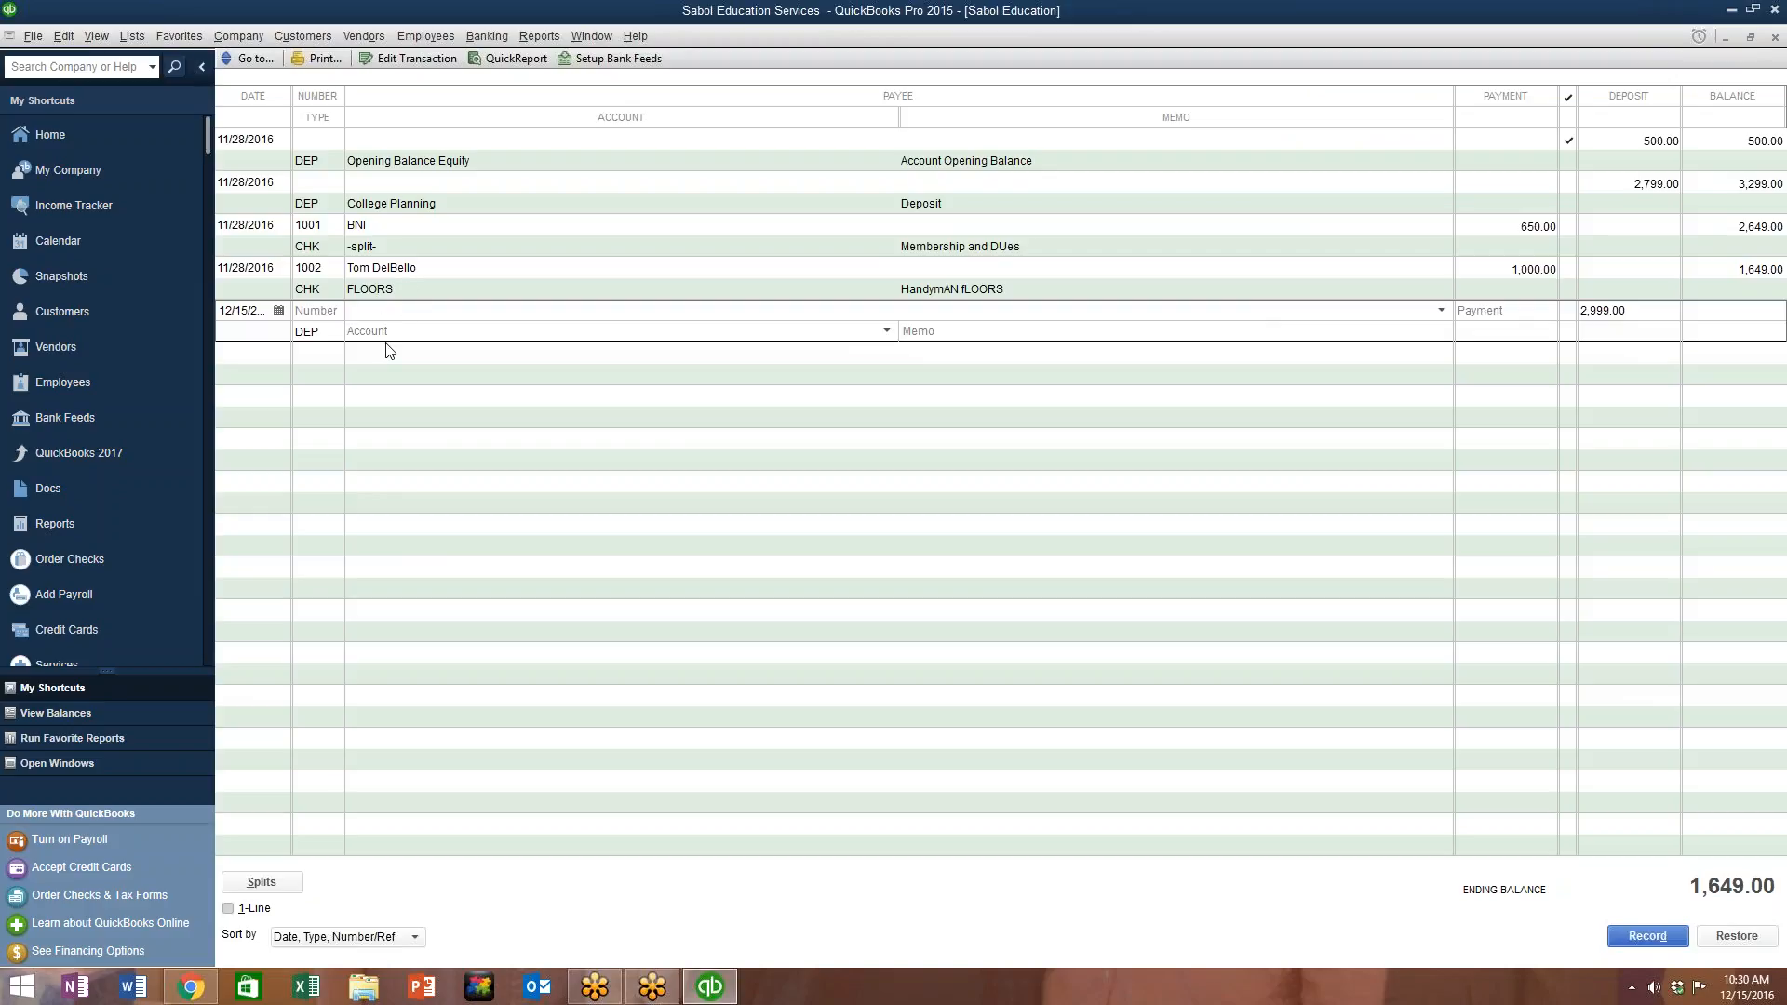
pyautogui.click(387, 335)
# Step: Browse the deposit's account list and assign Consulting Income
pyautogui.click(885, 333)
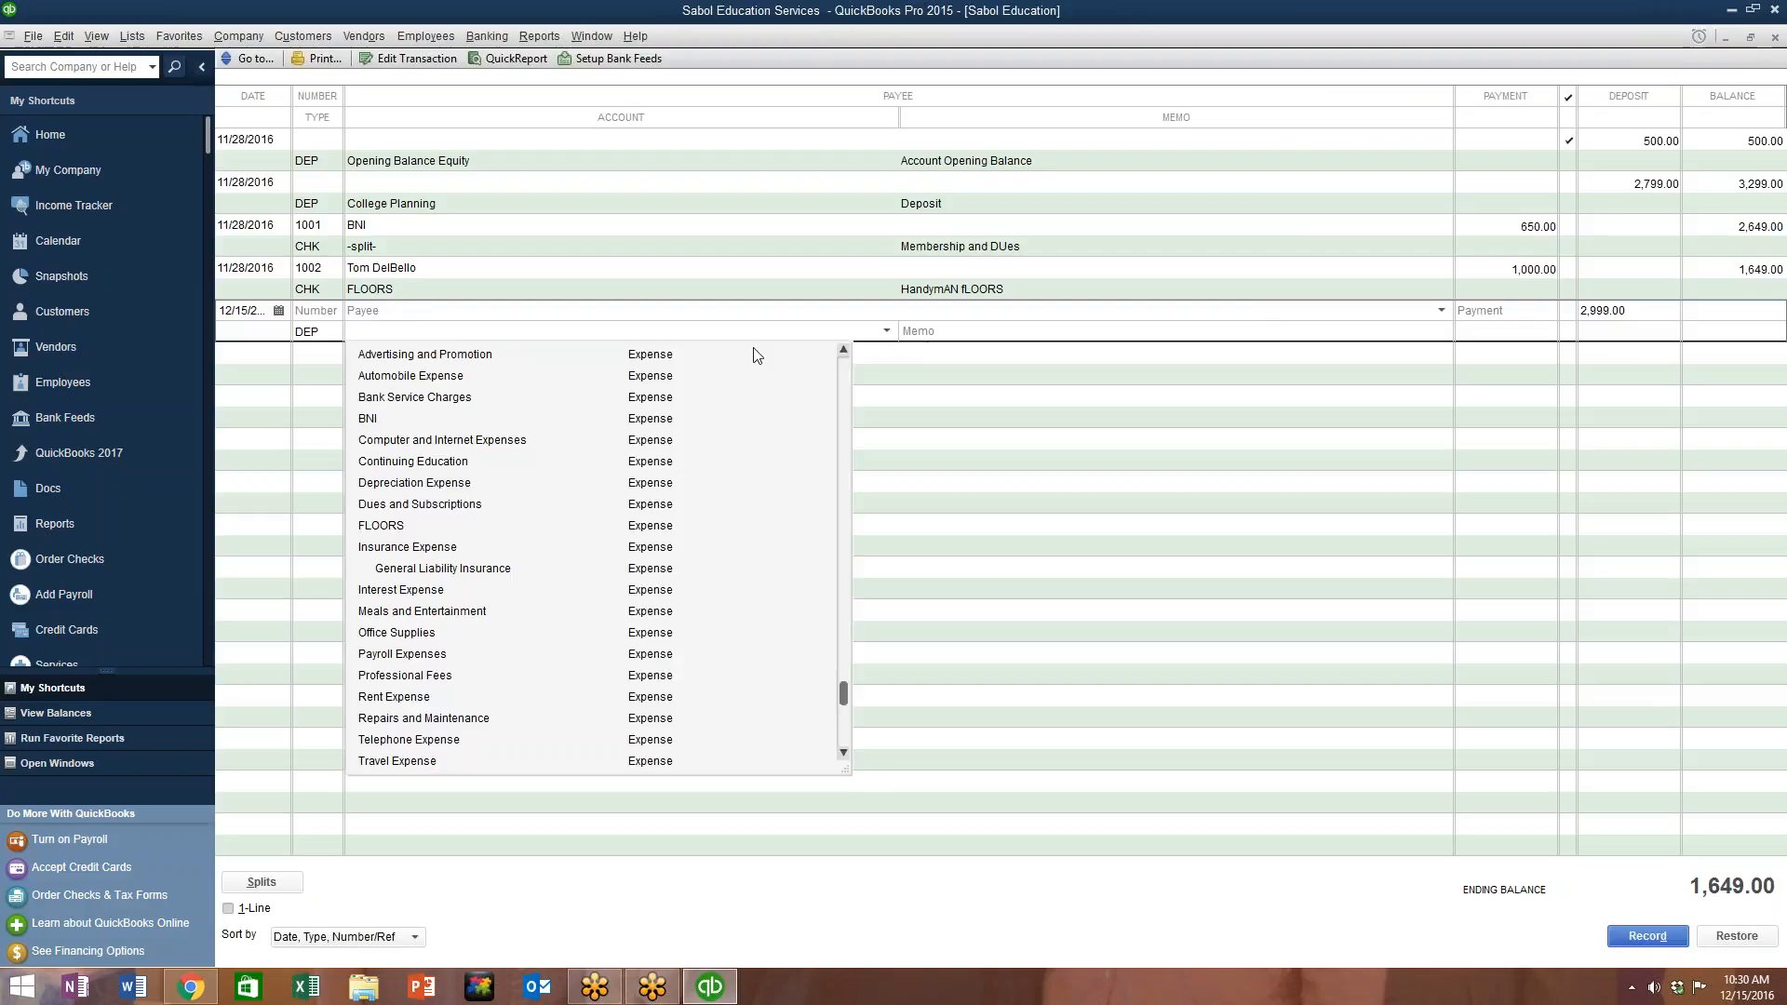
pyautogui.scroll(-1, 514, 502)
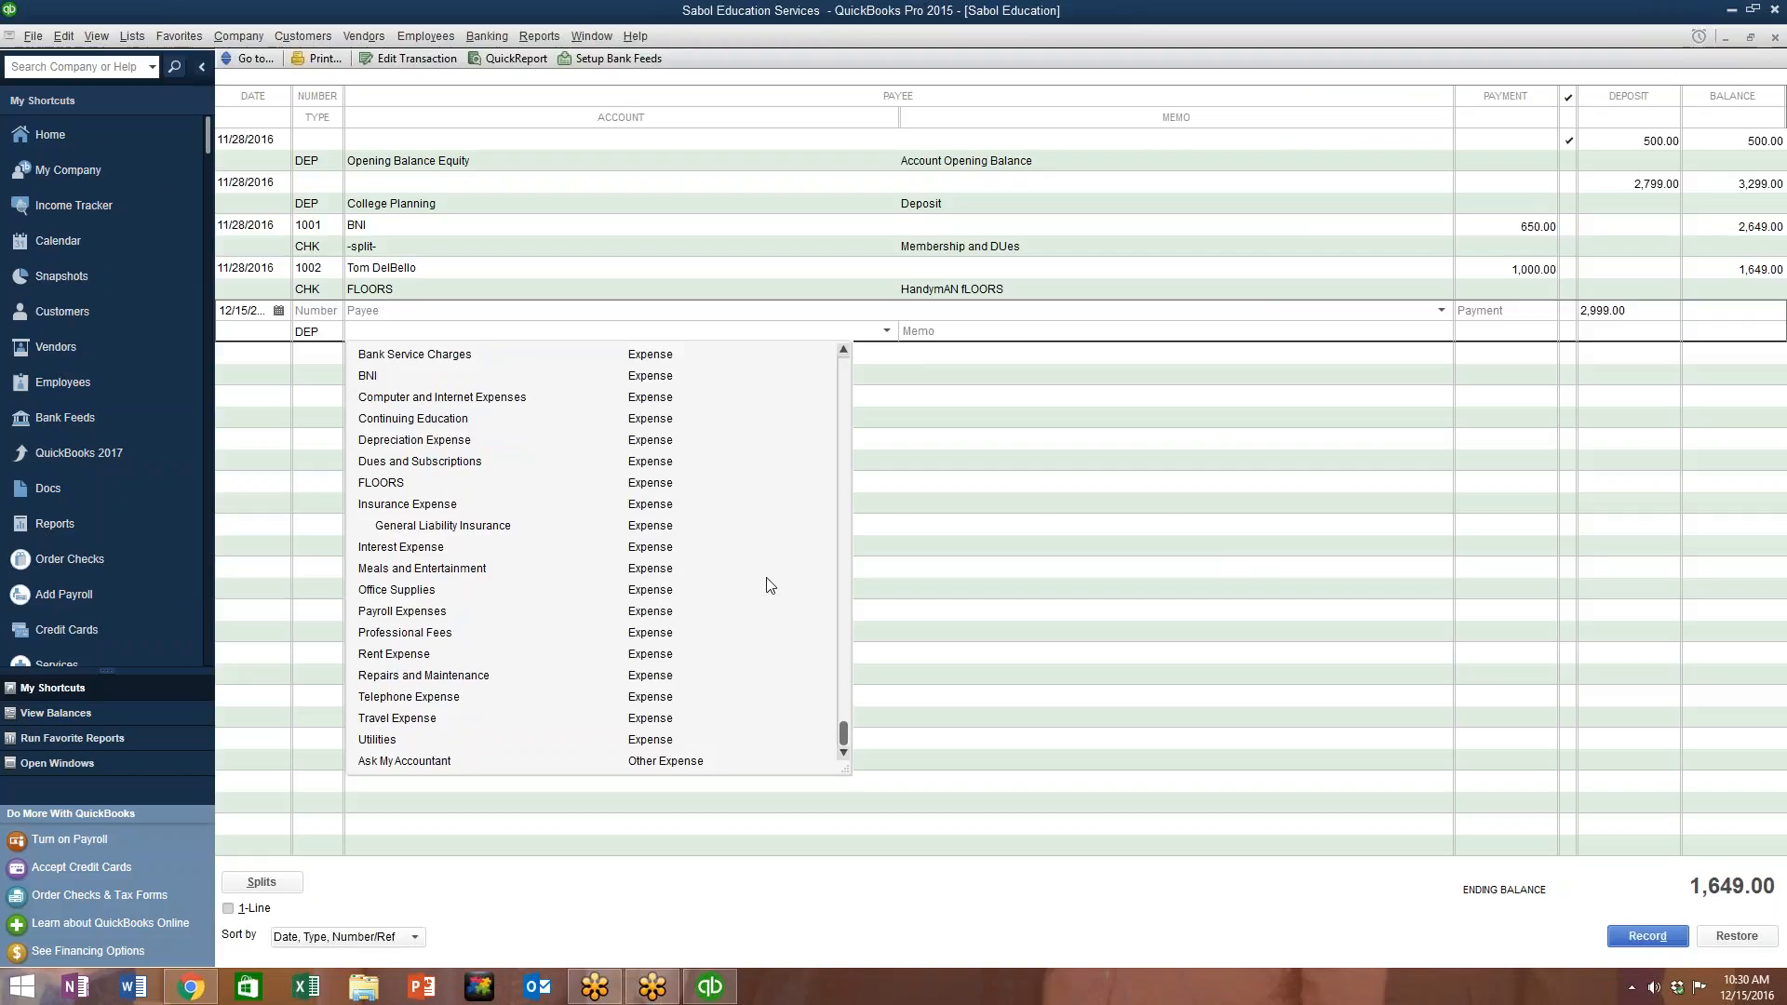
pyautogui.scroll(6, 750, 587)
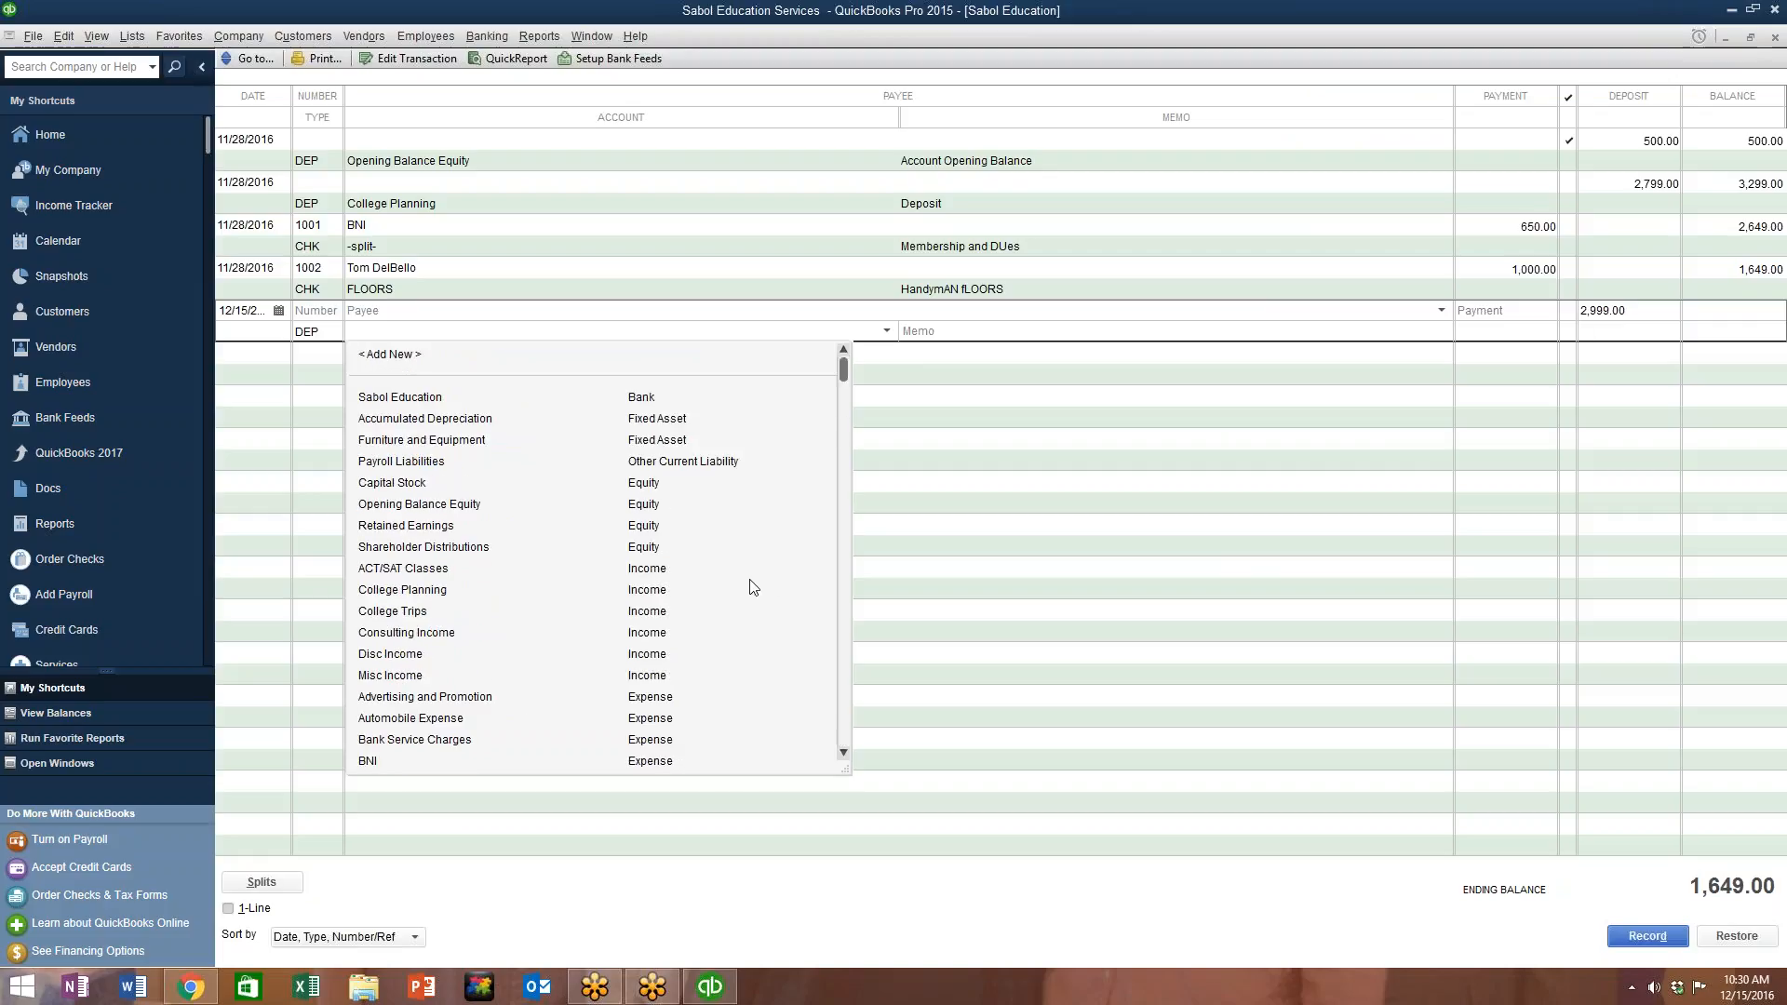
pyautogui.scroll(-1, 684, 549)
pyautogui.click(959, 386)
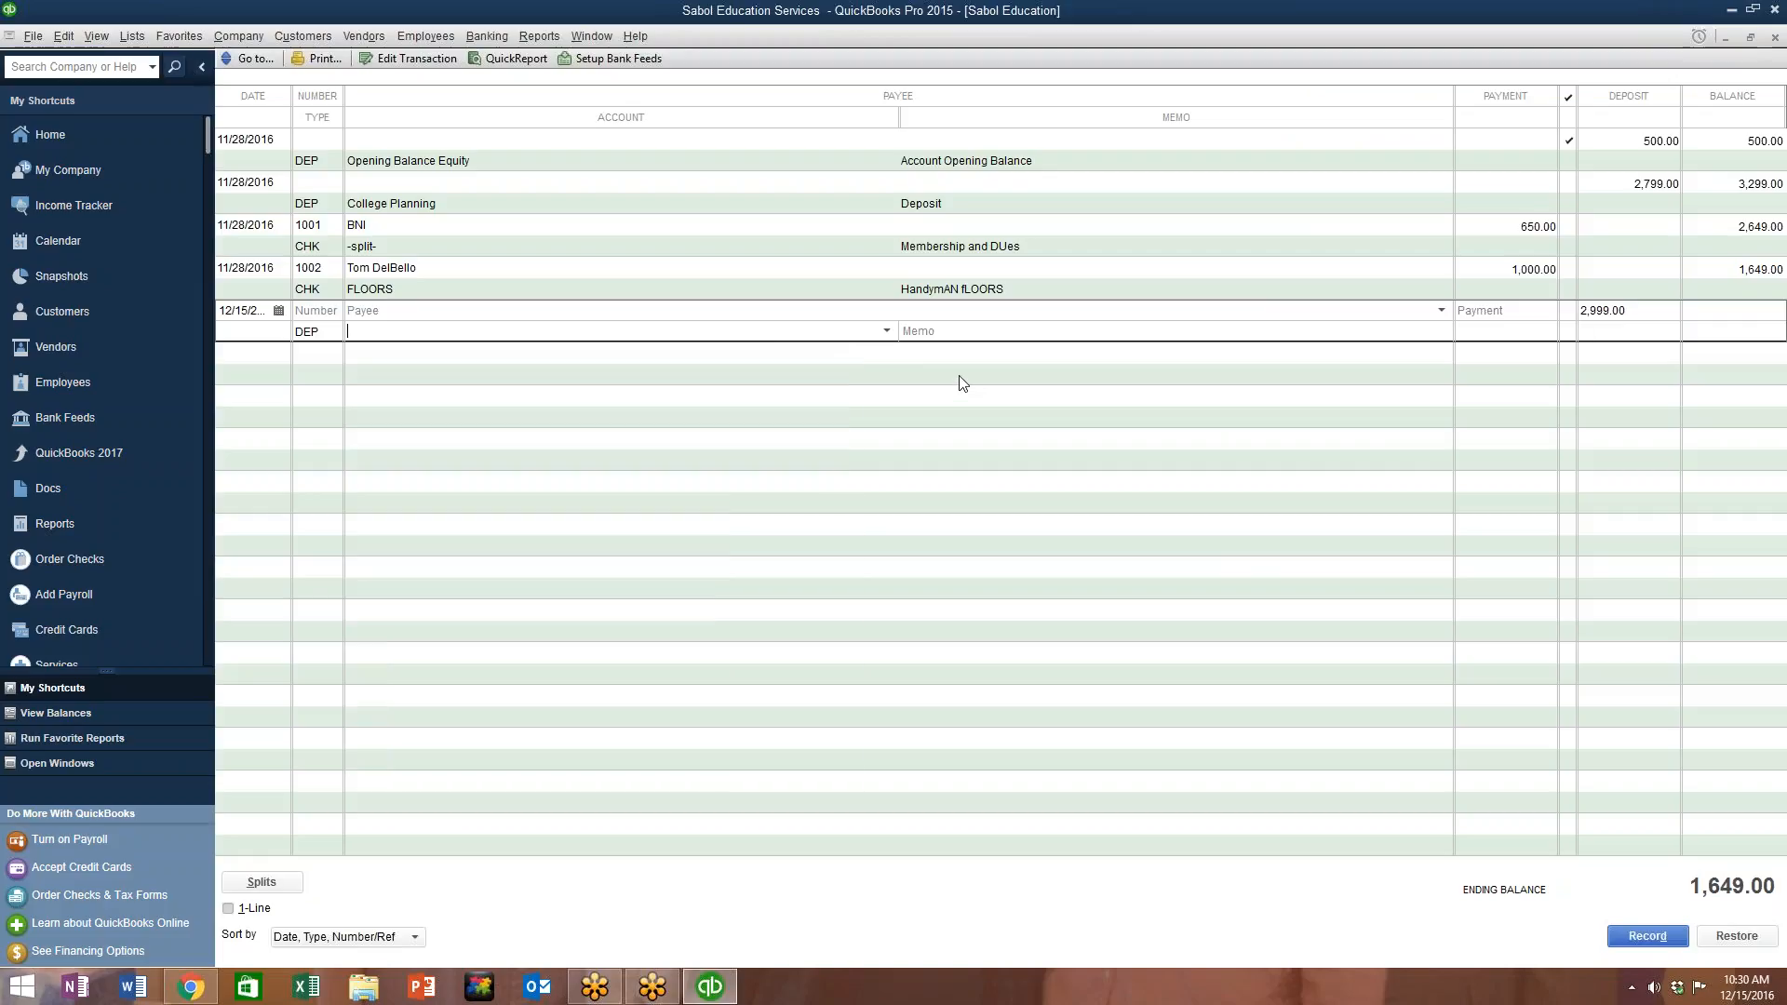
pyautogui.click(885, 331)
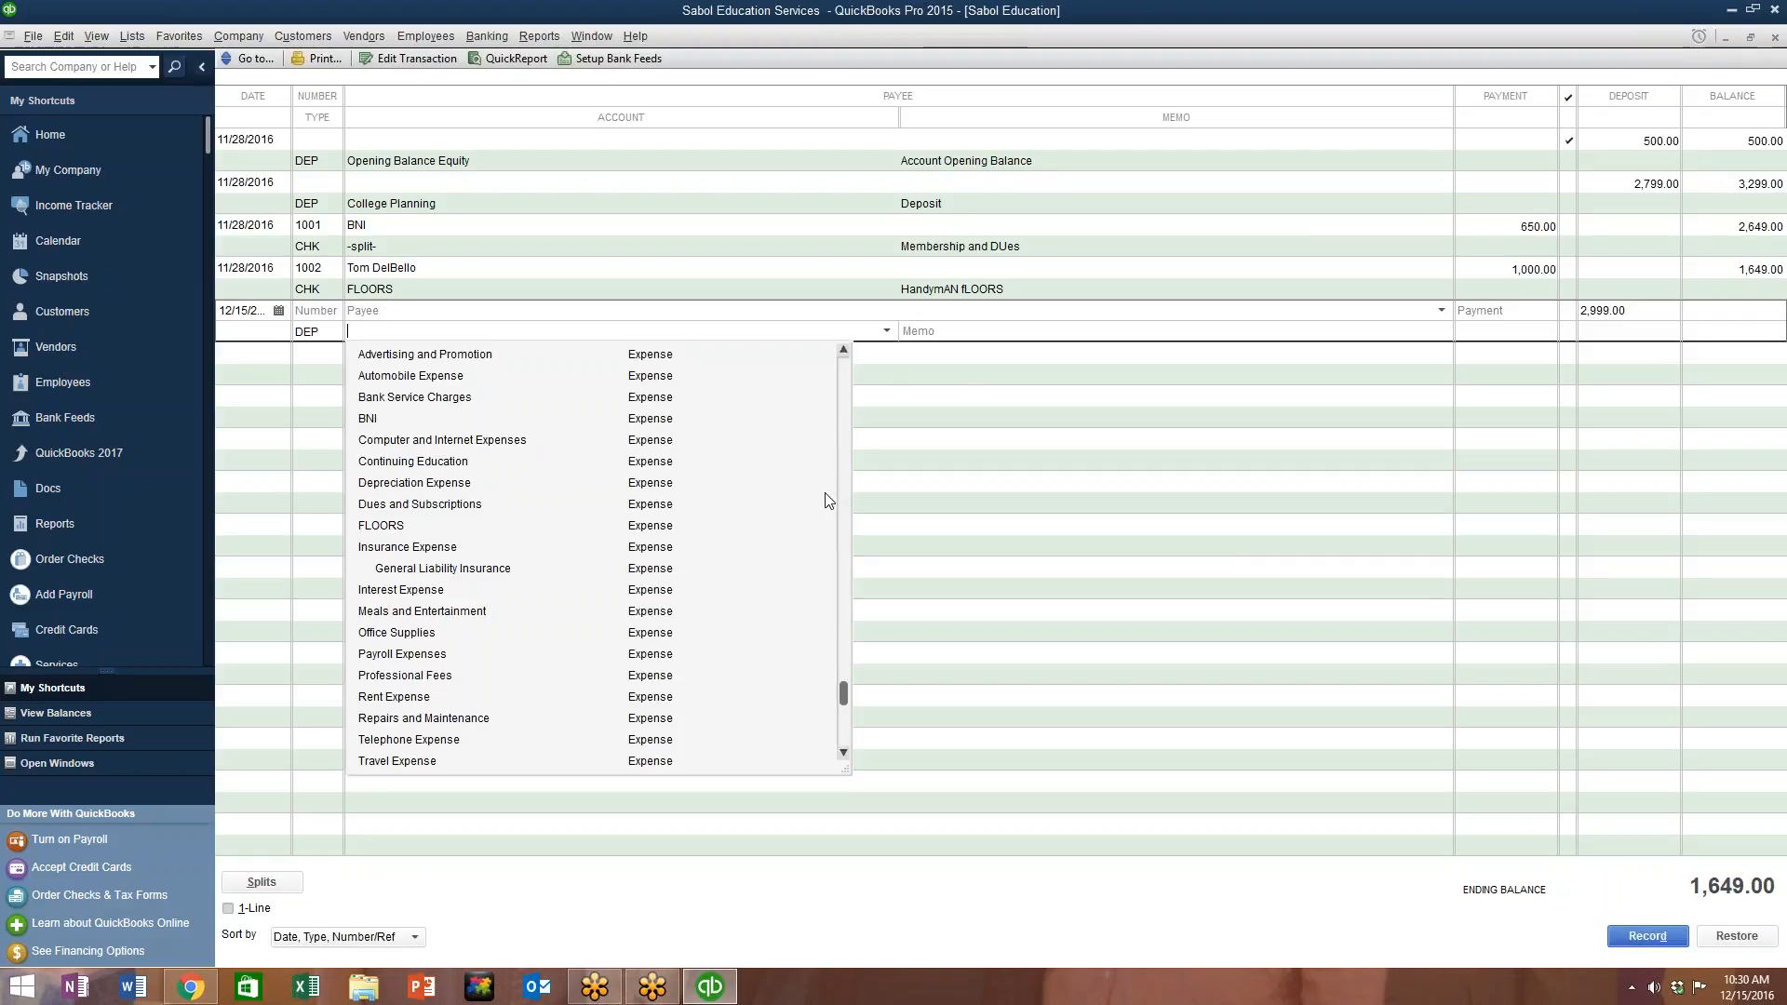
pyautogui.scroll(-1, 815, 503)
pyautogui.scroll(5, 731, 576)
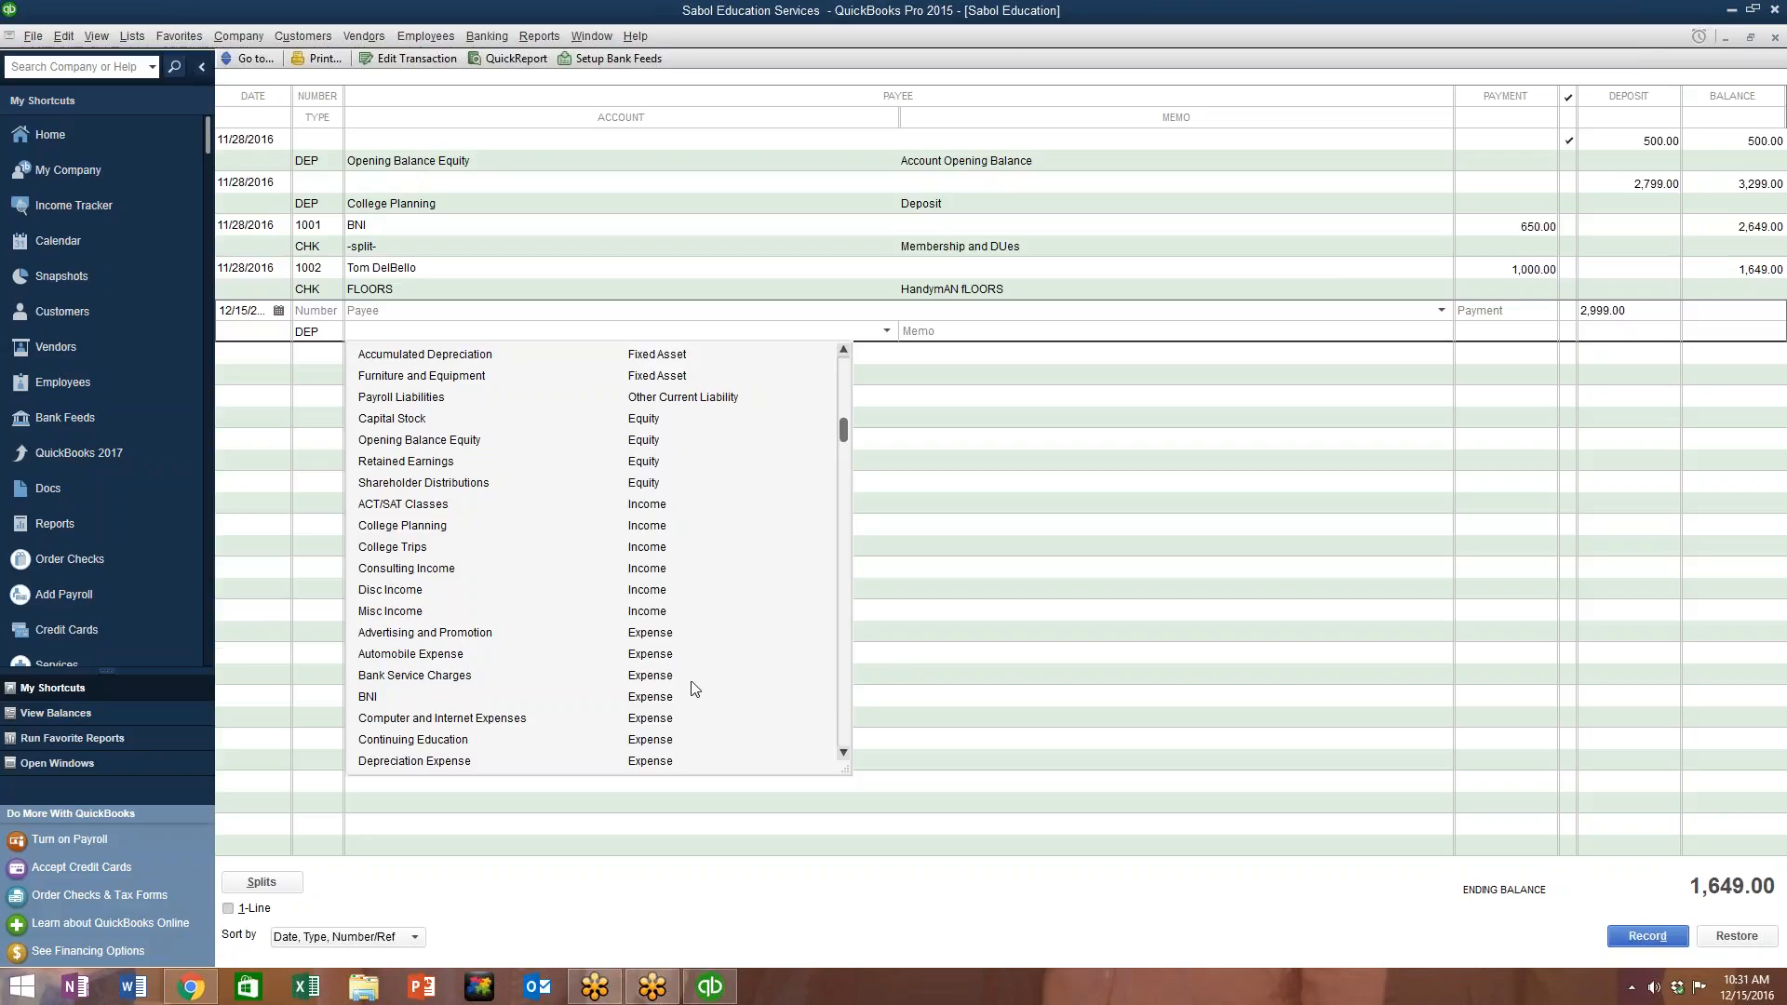
pyautogui.click(427, 568)
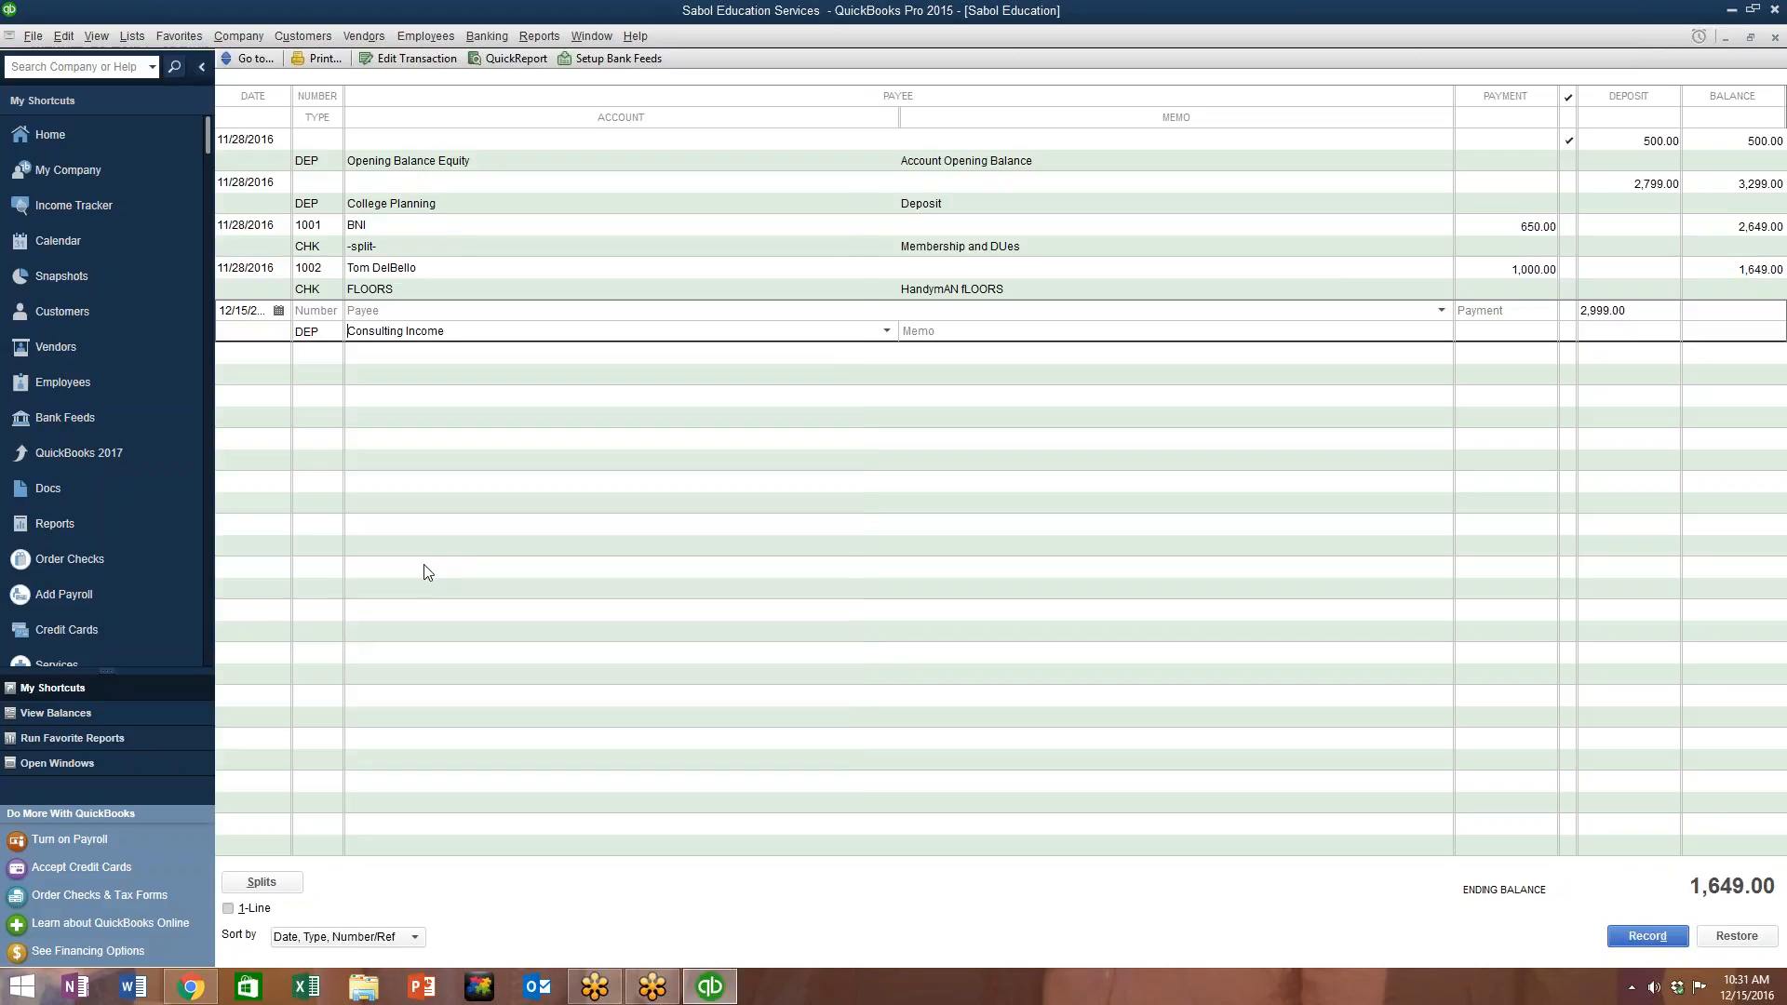
# Step: Change the deposit's account to College Planning and record it
pyautogui.click(888, 332)
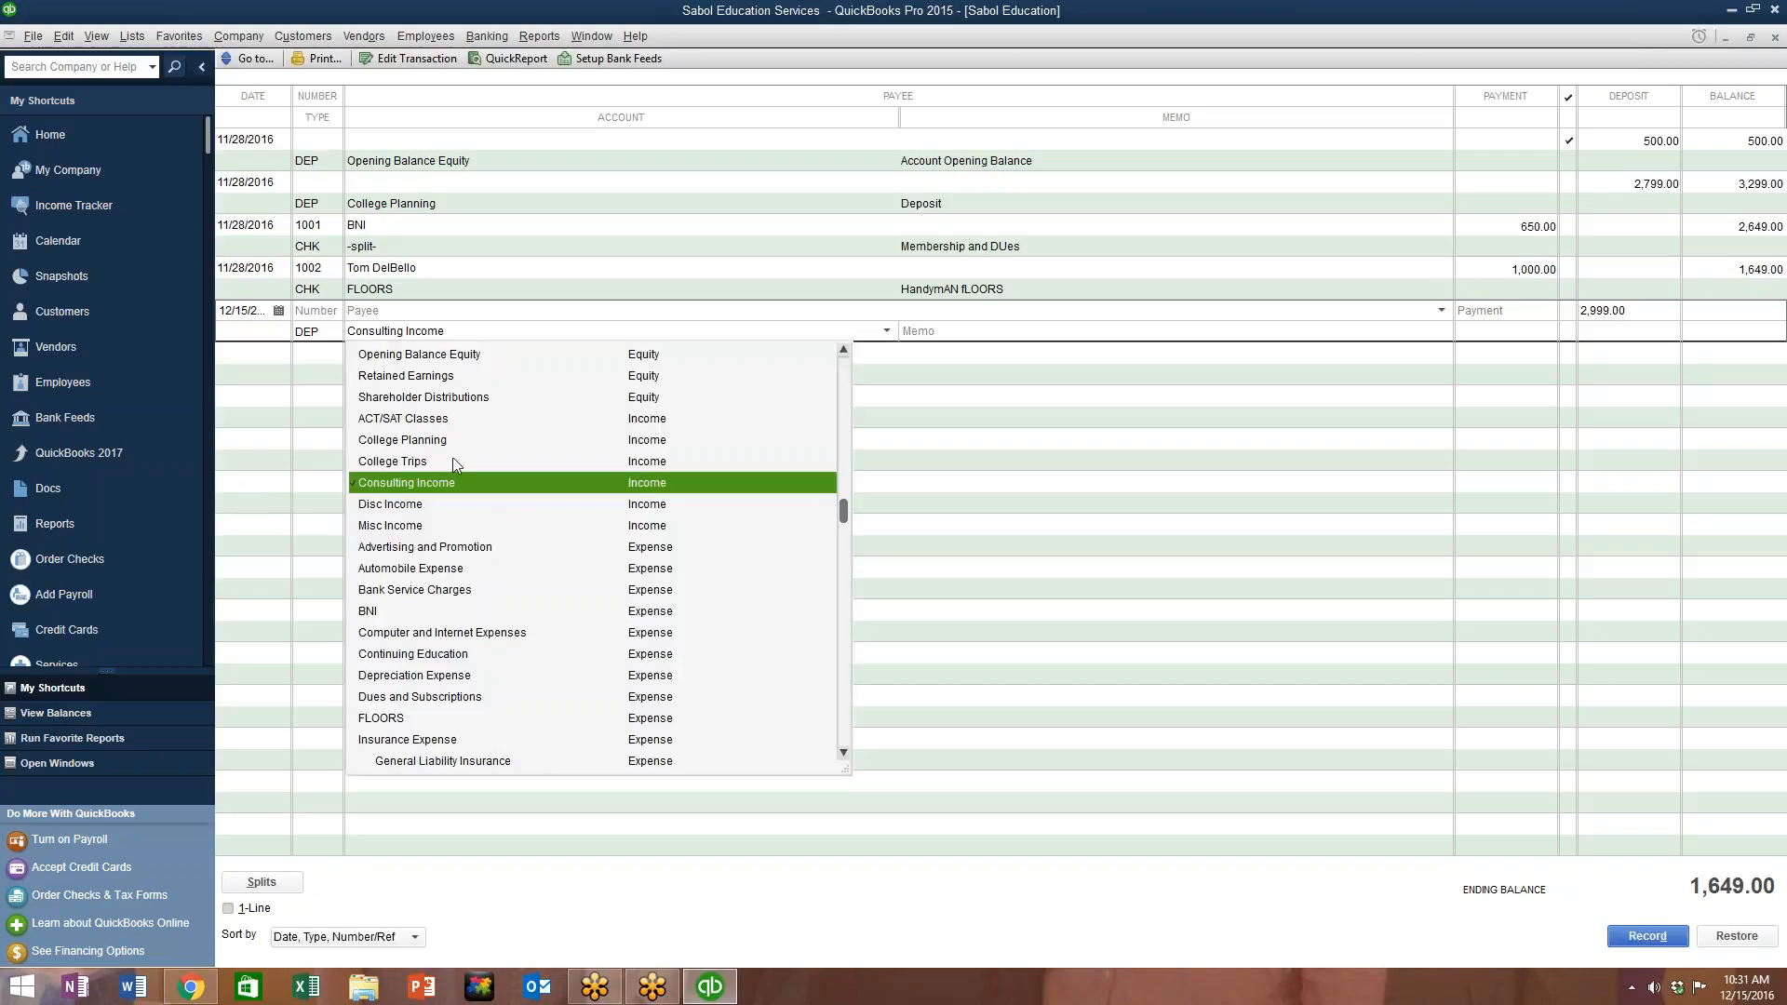
pyautogui.click(433, 442)
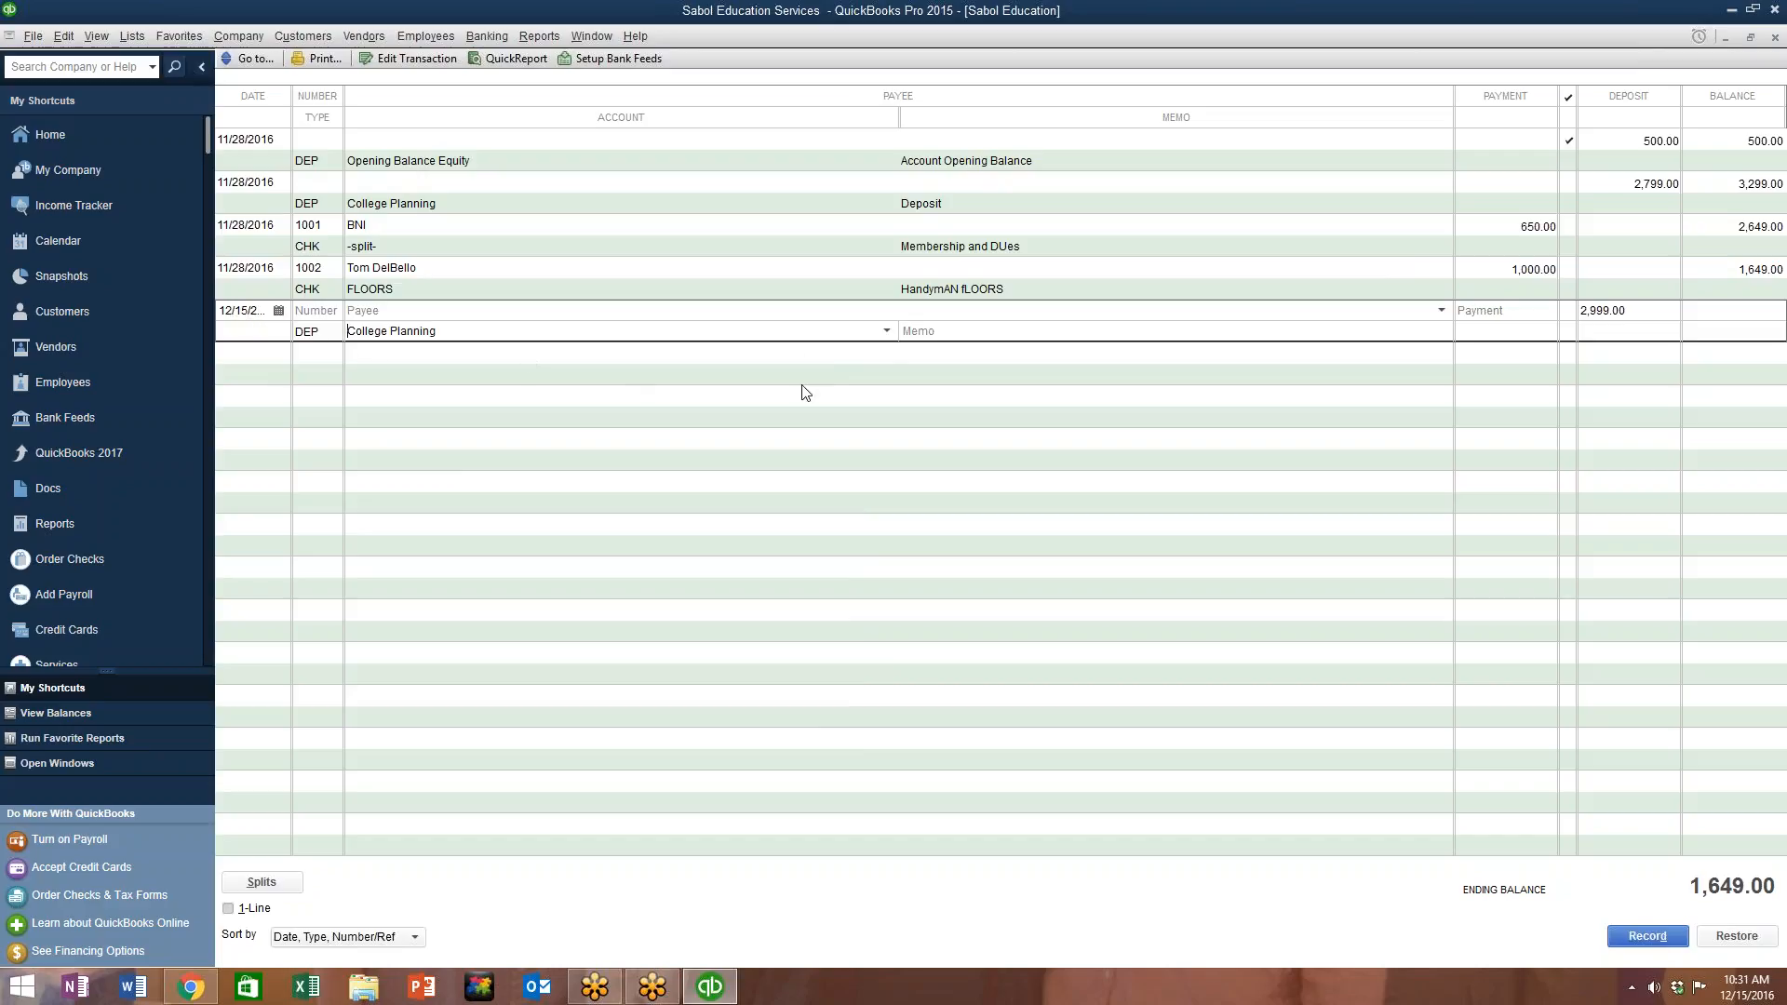
pyautogui.click(1638, 936)
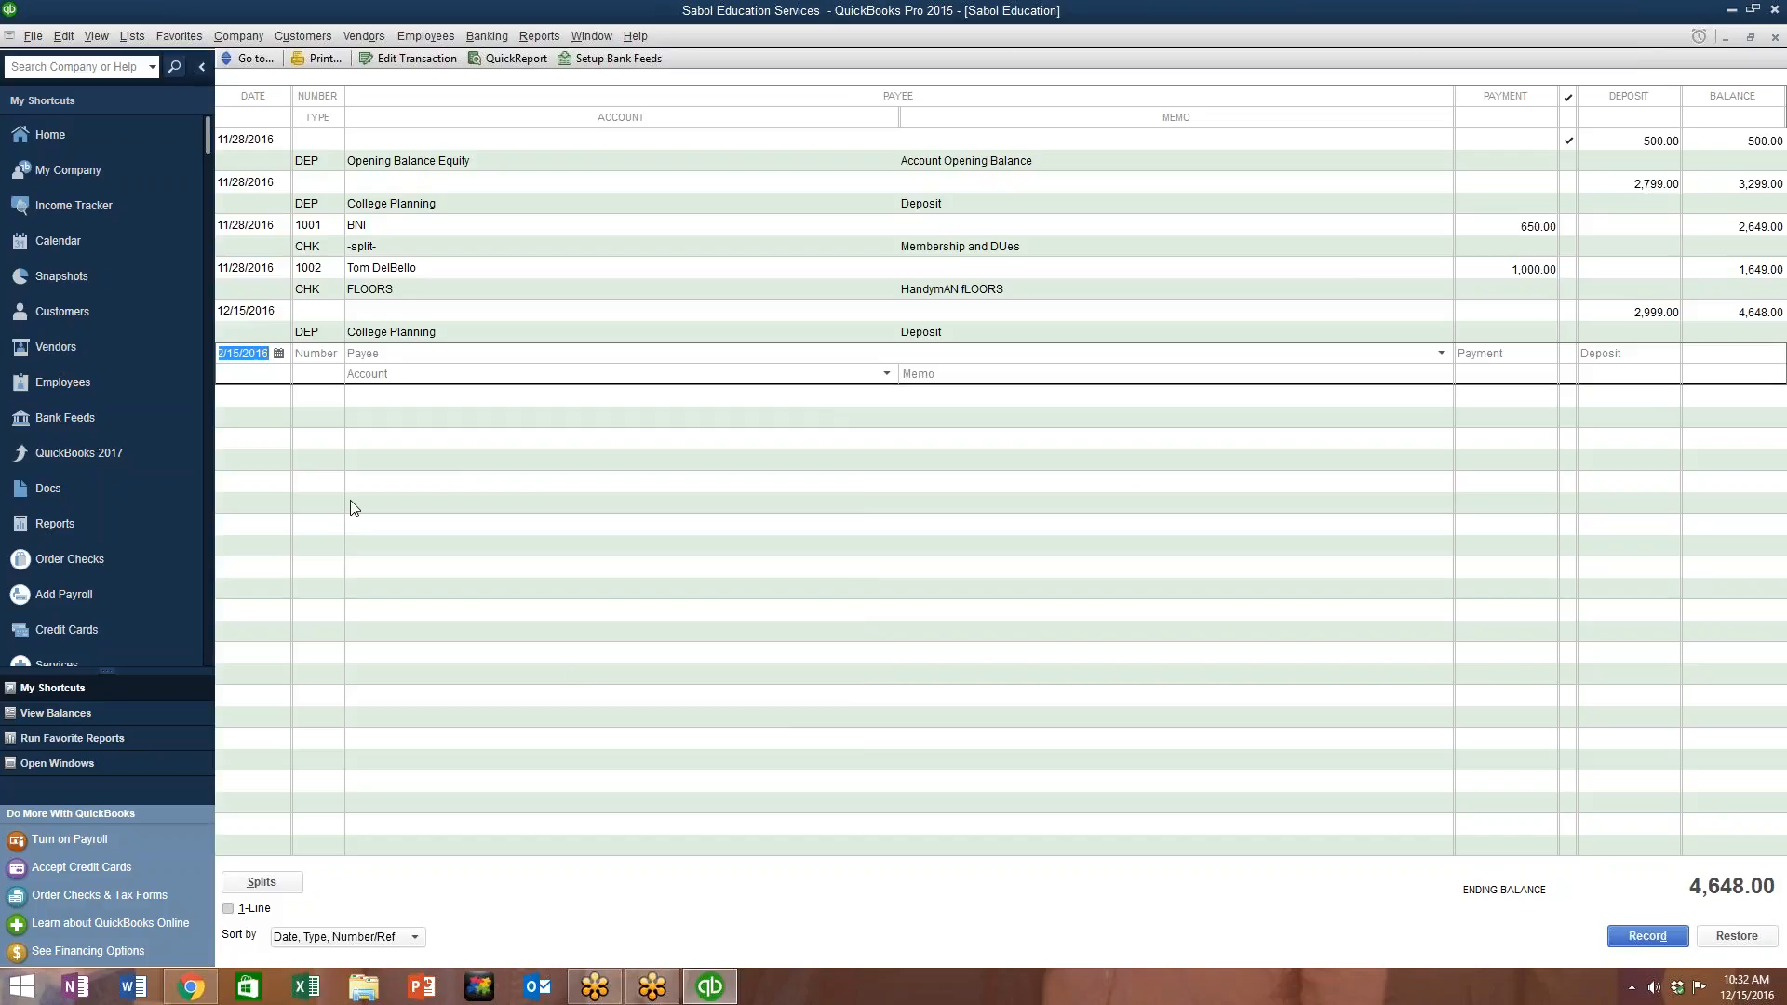
pyautogui.hotkey('ctrl', 'w')
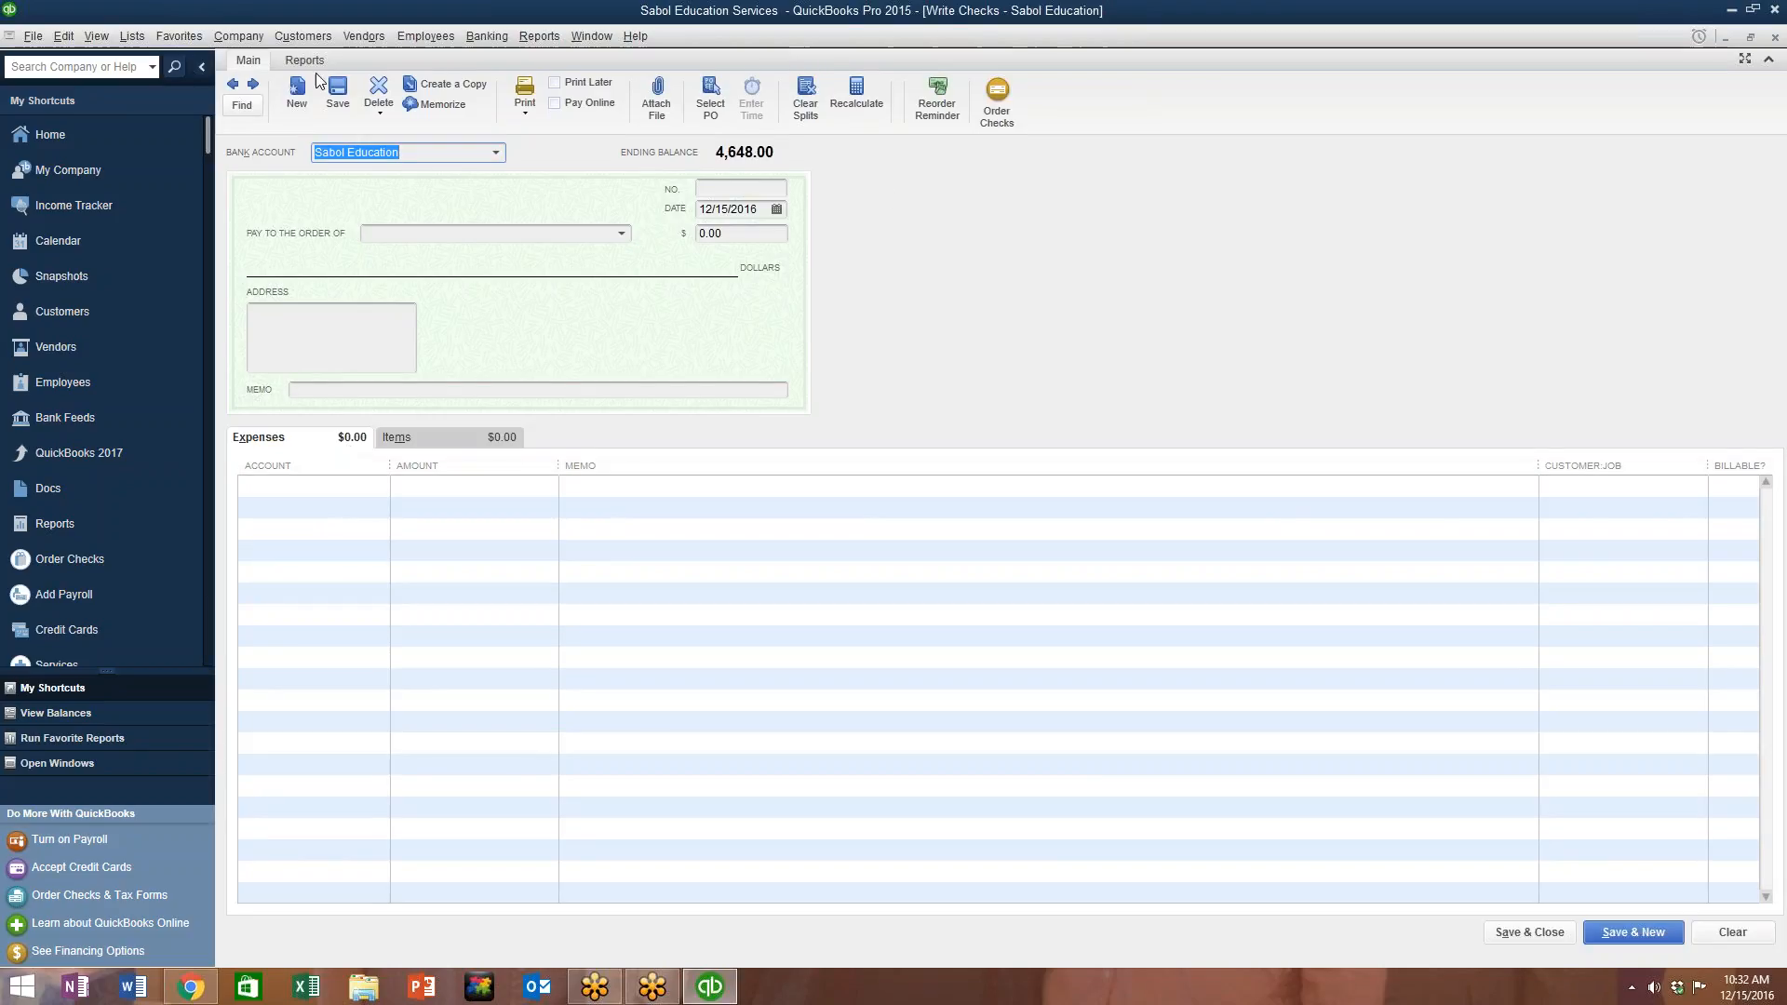
# Step: Make check 1003 payable to office depot
pyautogui.click(233, 84)
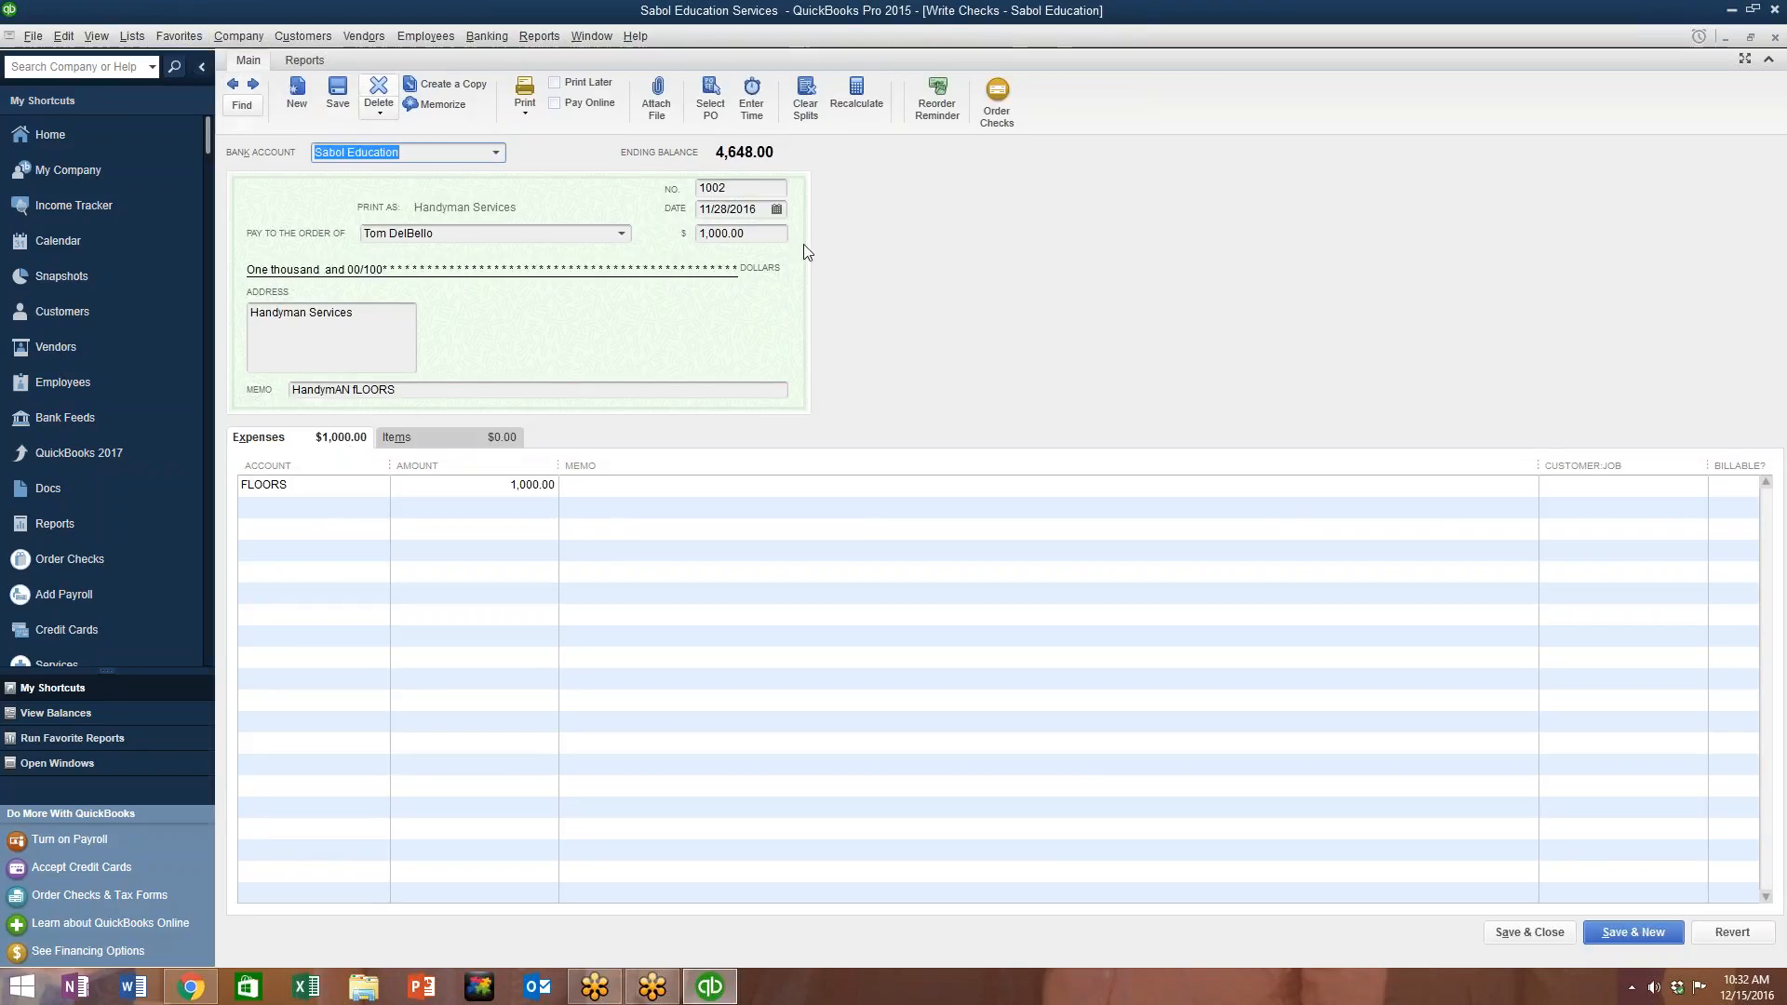
pyautogui.click(253, 85)
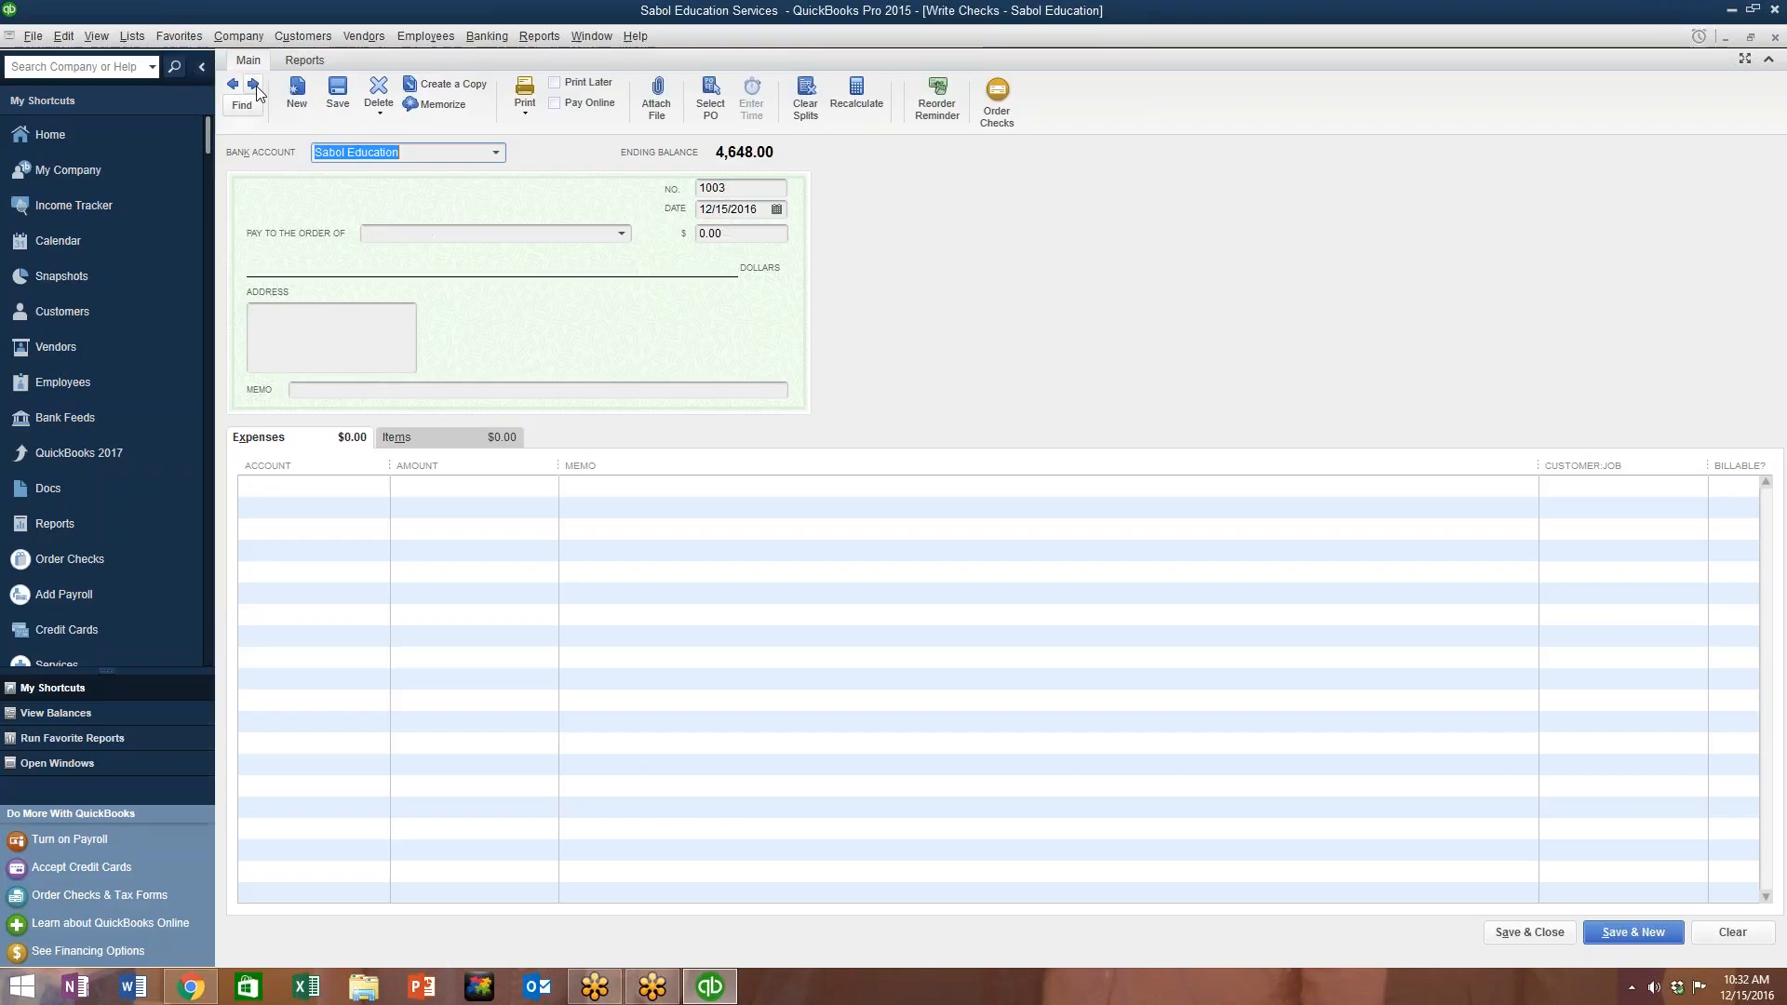
pyautogui.click(465, 233)
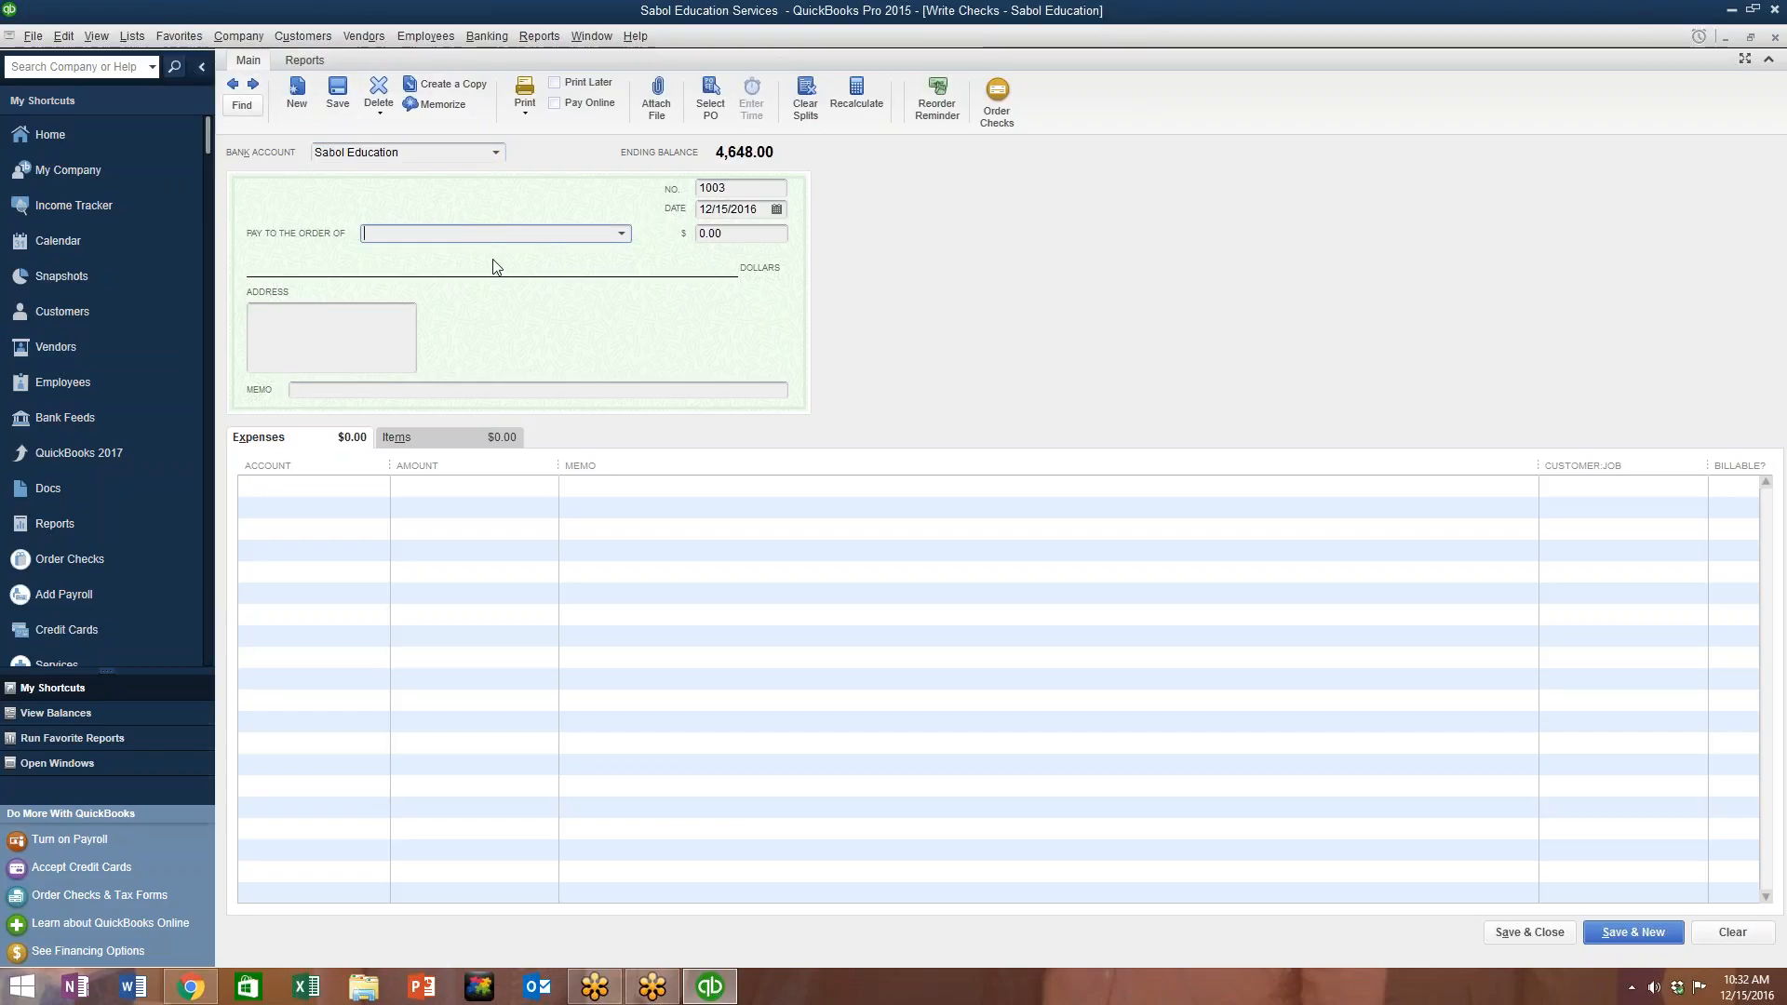
pyautogui.write('office depot')
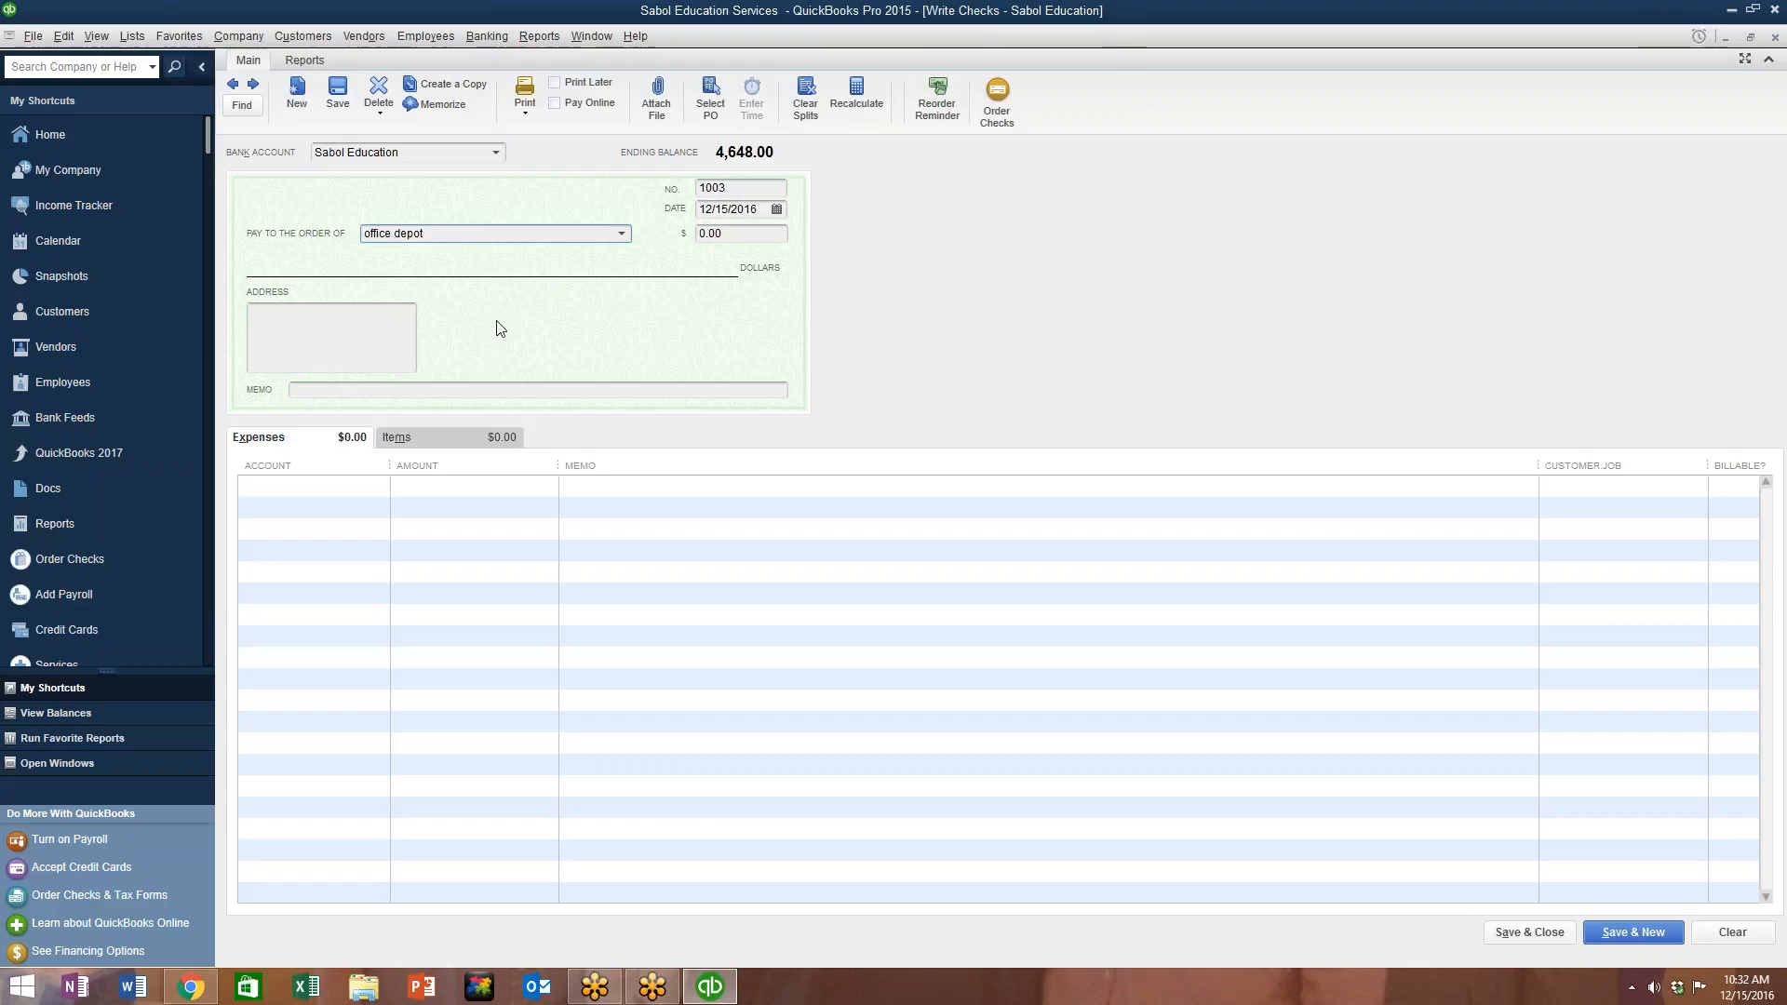
pyautogui.press('Tab')
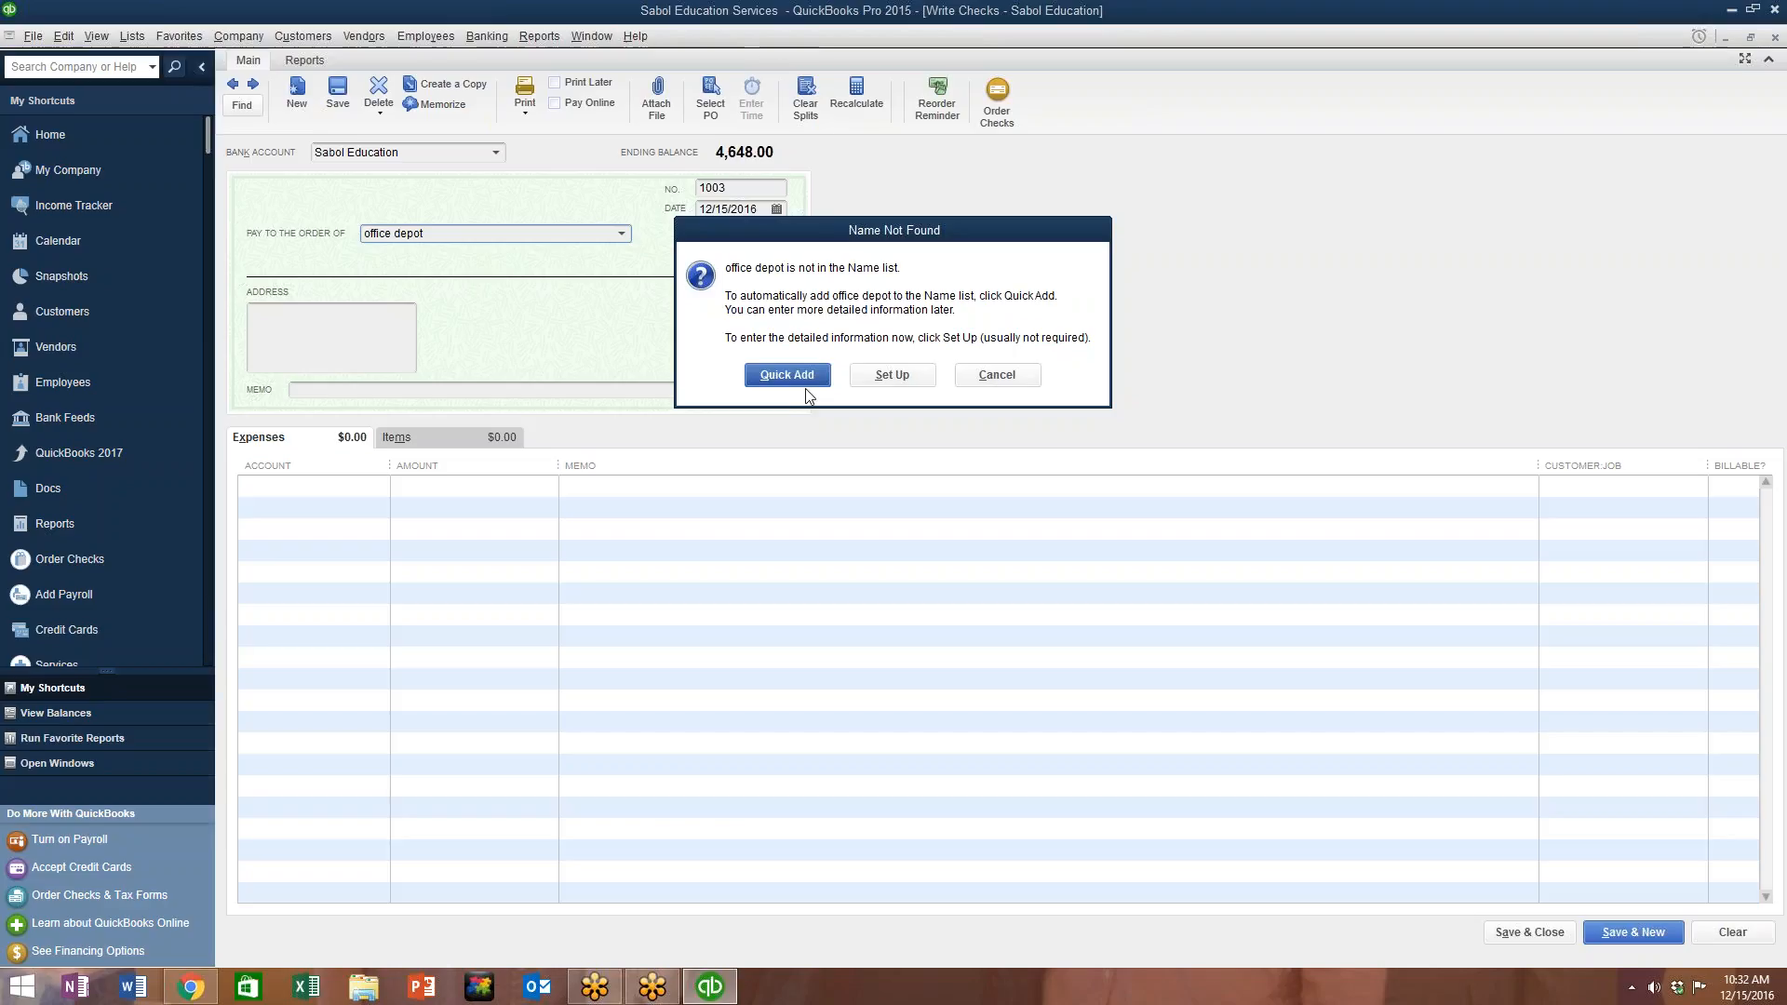
# Step: Add office depot as a new vendor so it can be the payee on check 1003
pyautogui.click(884, 380)
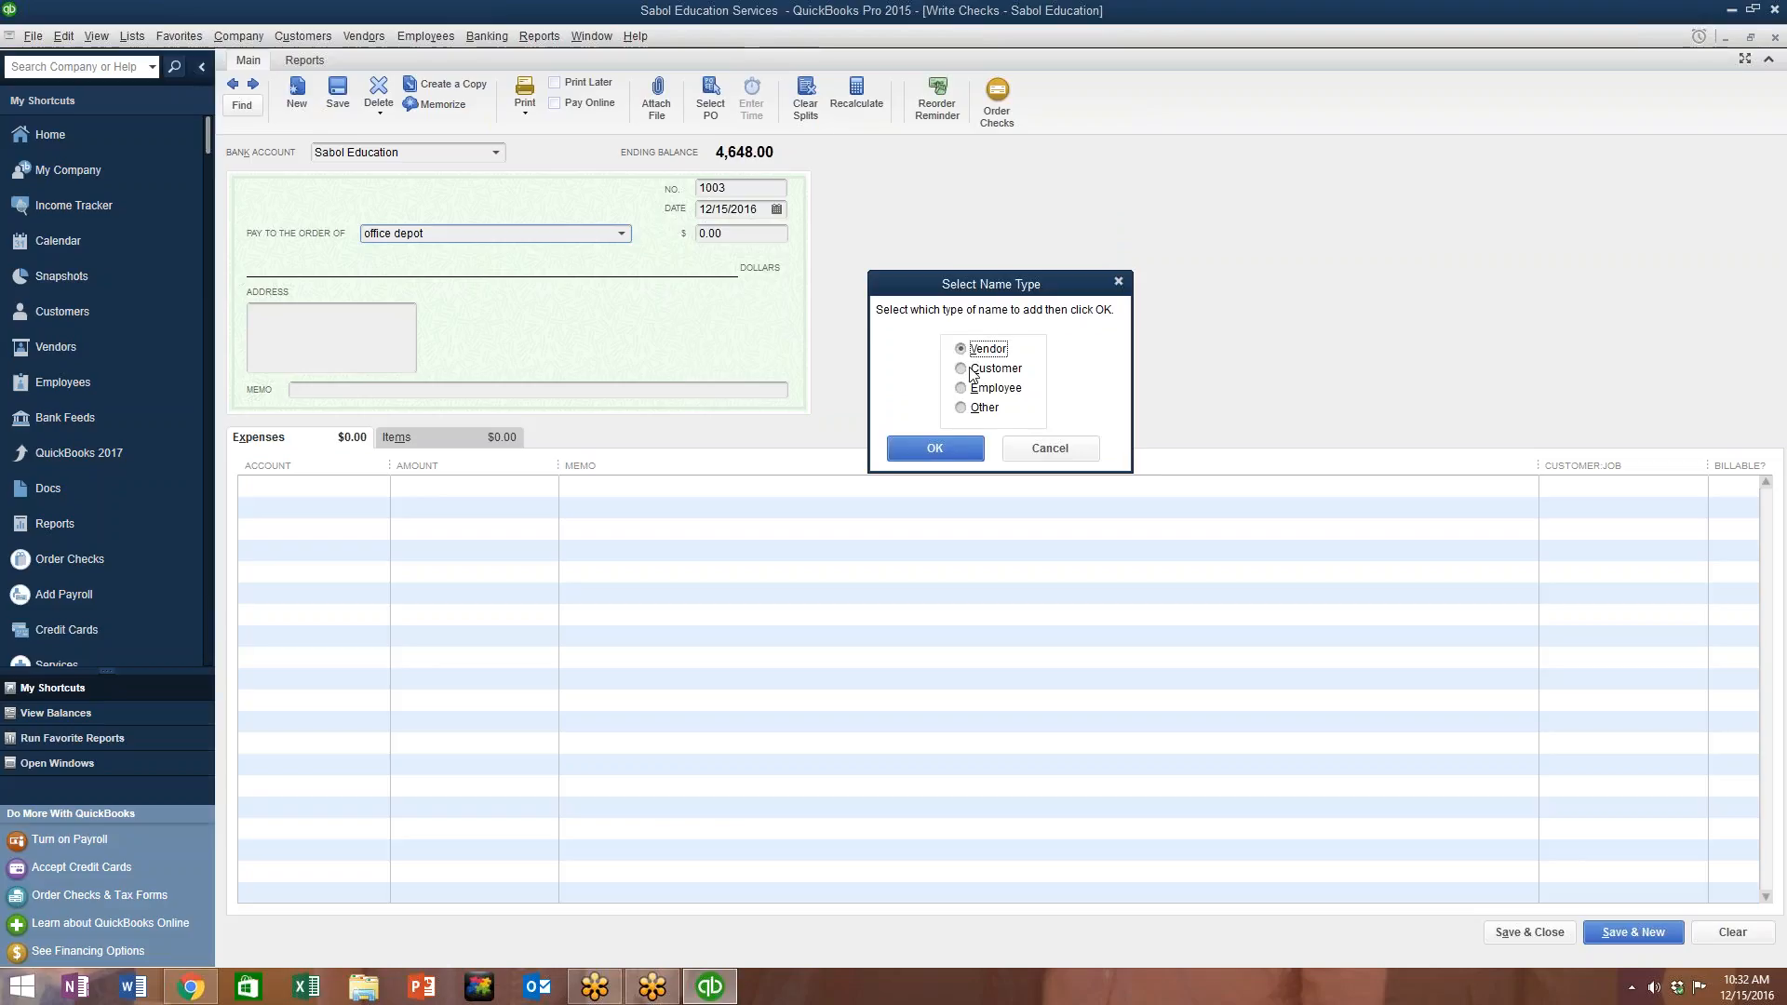
pyautogui.click(960, 454)
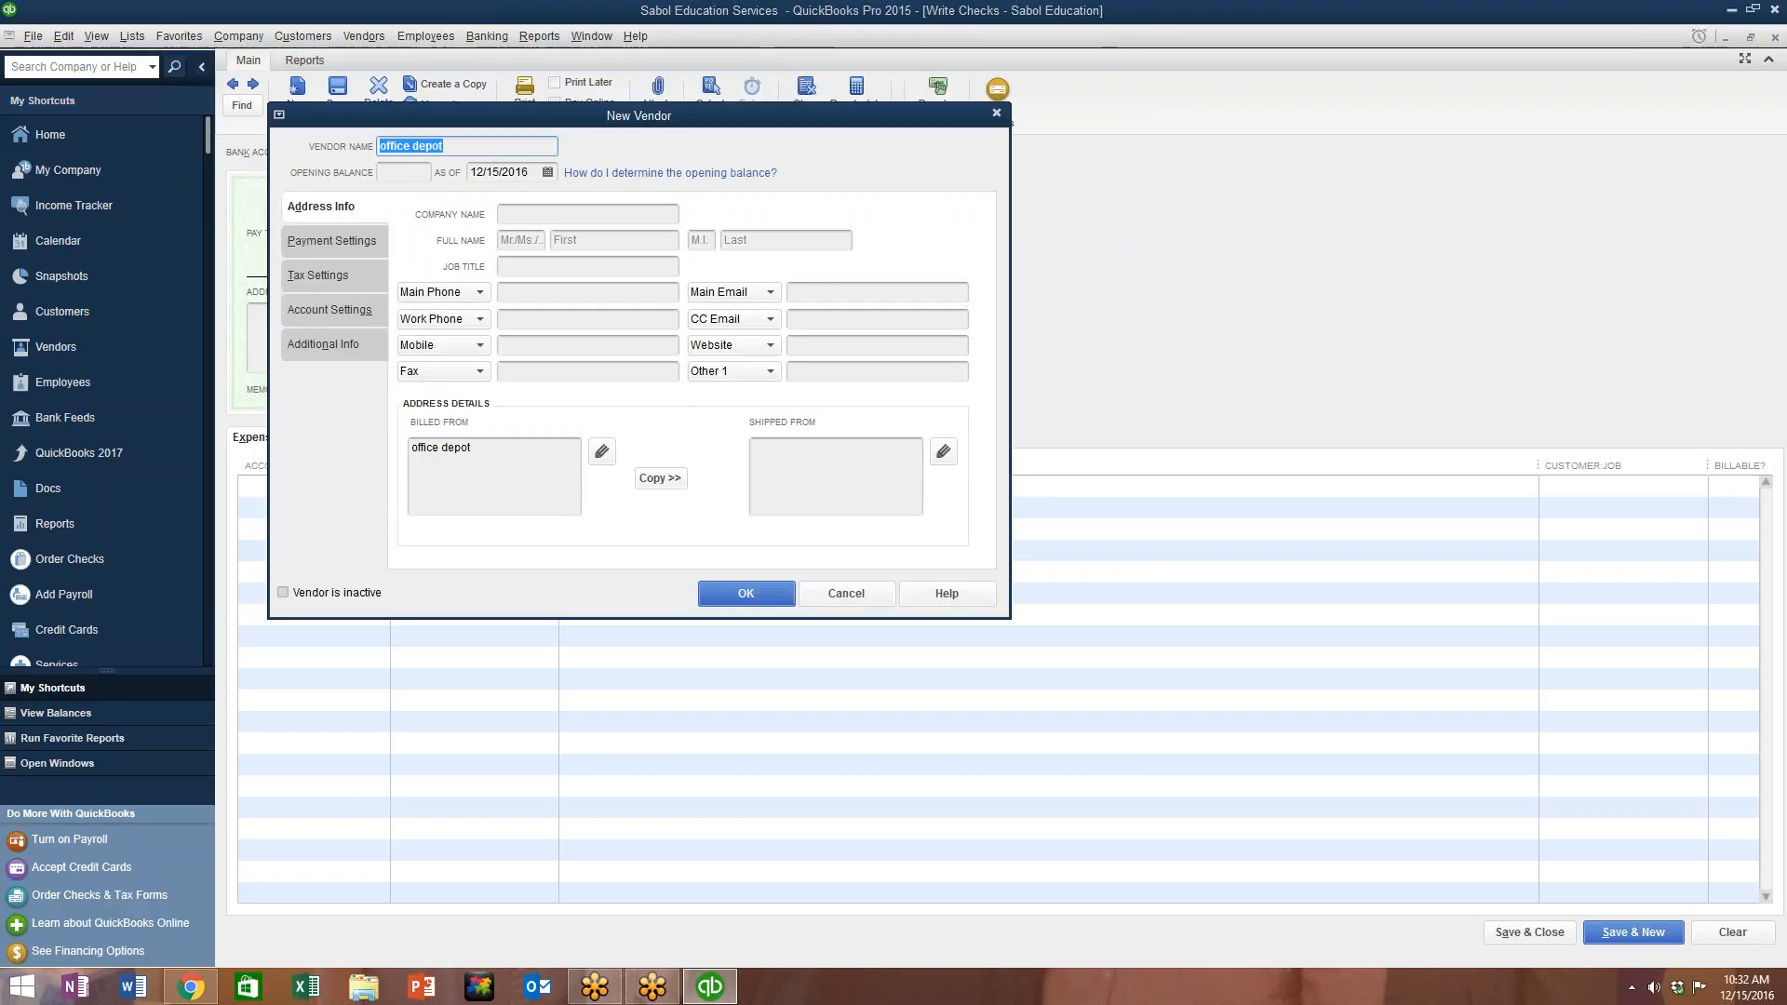
pyautogui.click(746, 594)
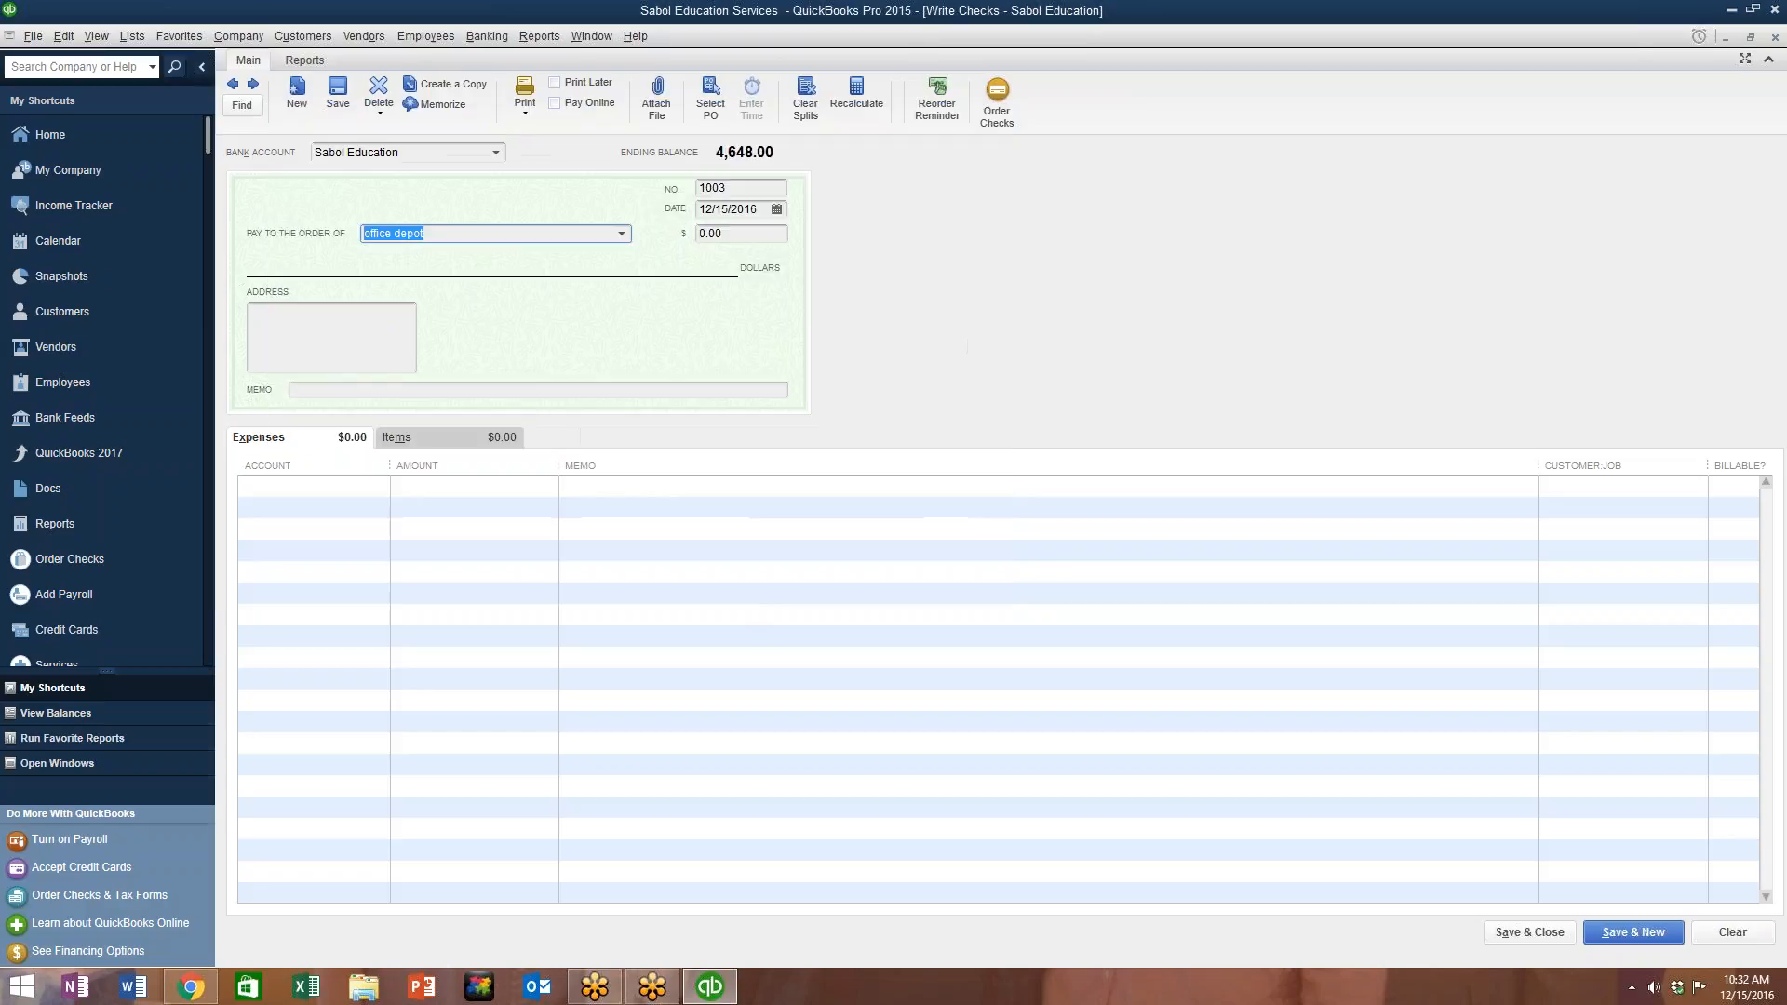
# Step: Fill check 1003 with 154.00, memo 'iNk and supplies', account Office Supplies, and save it
pyautogui.press('Tab')
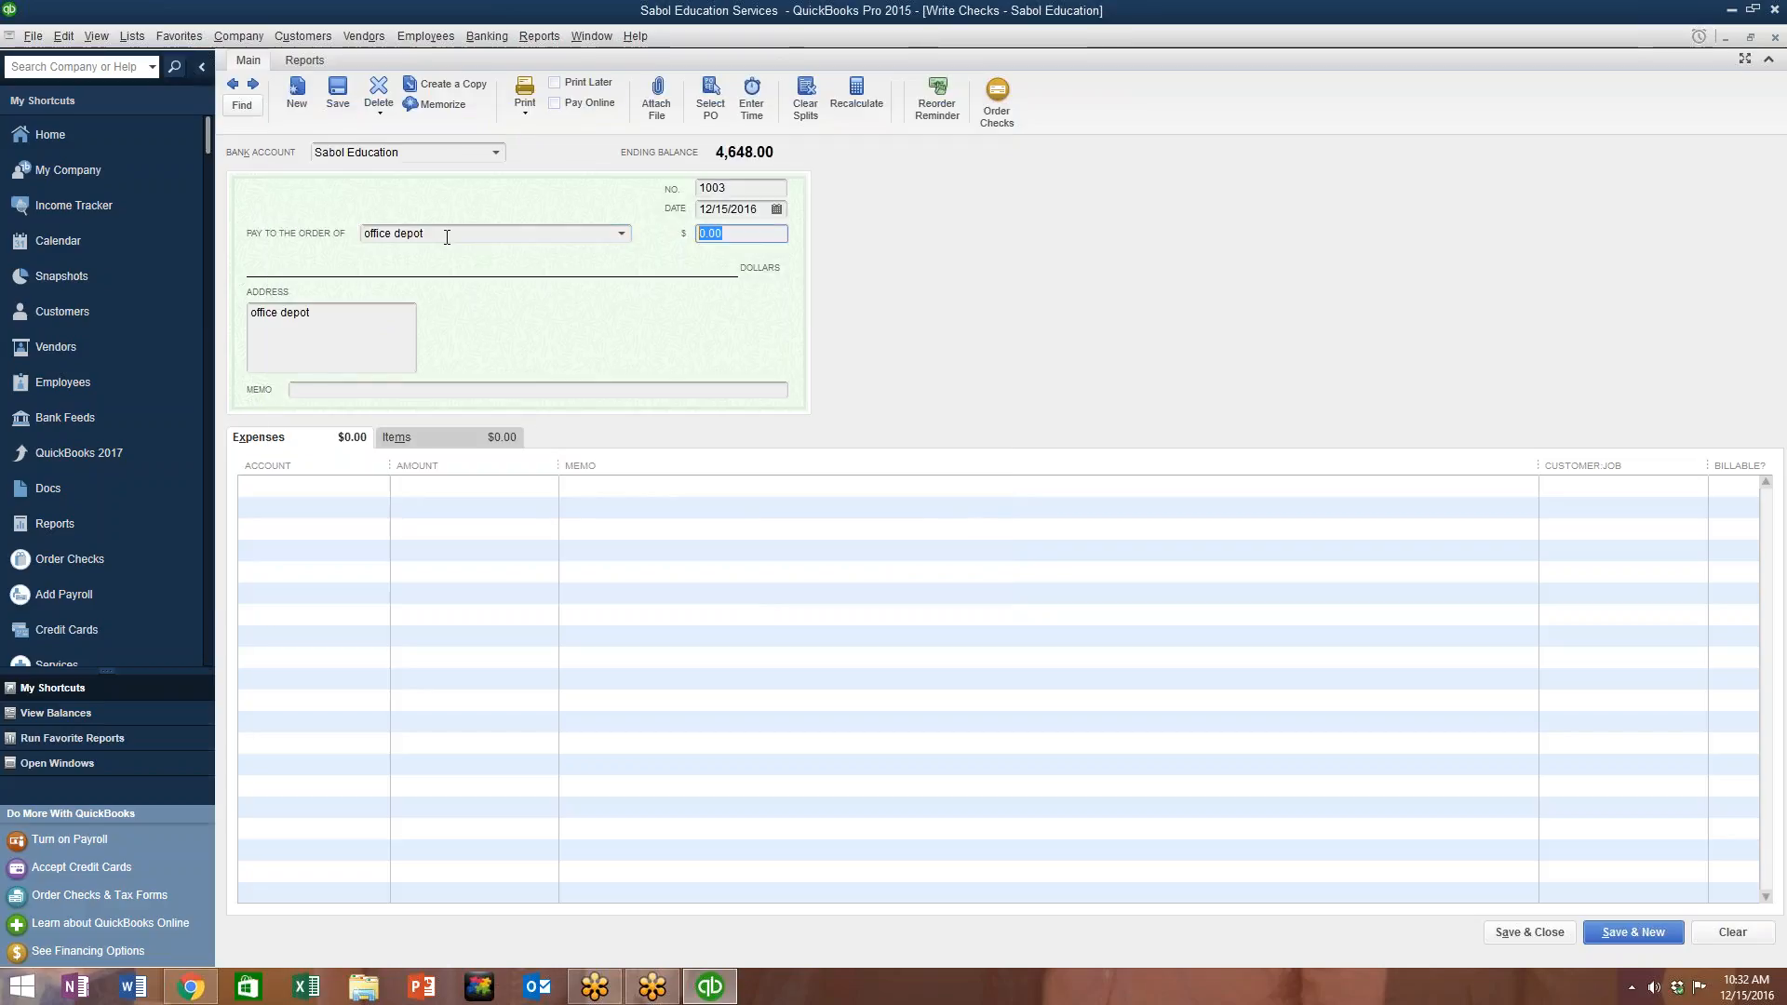
pyautogui.write('154')
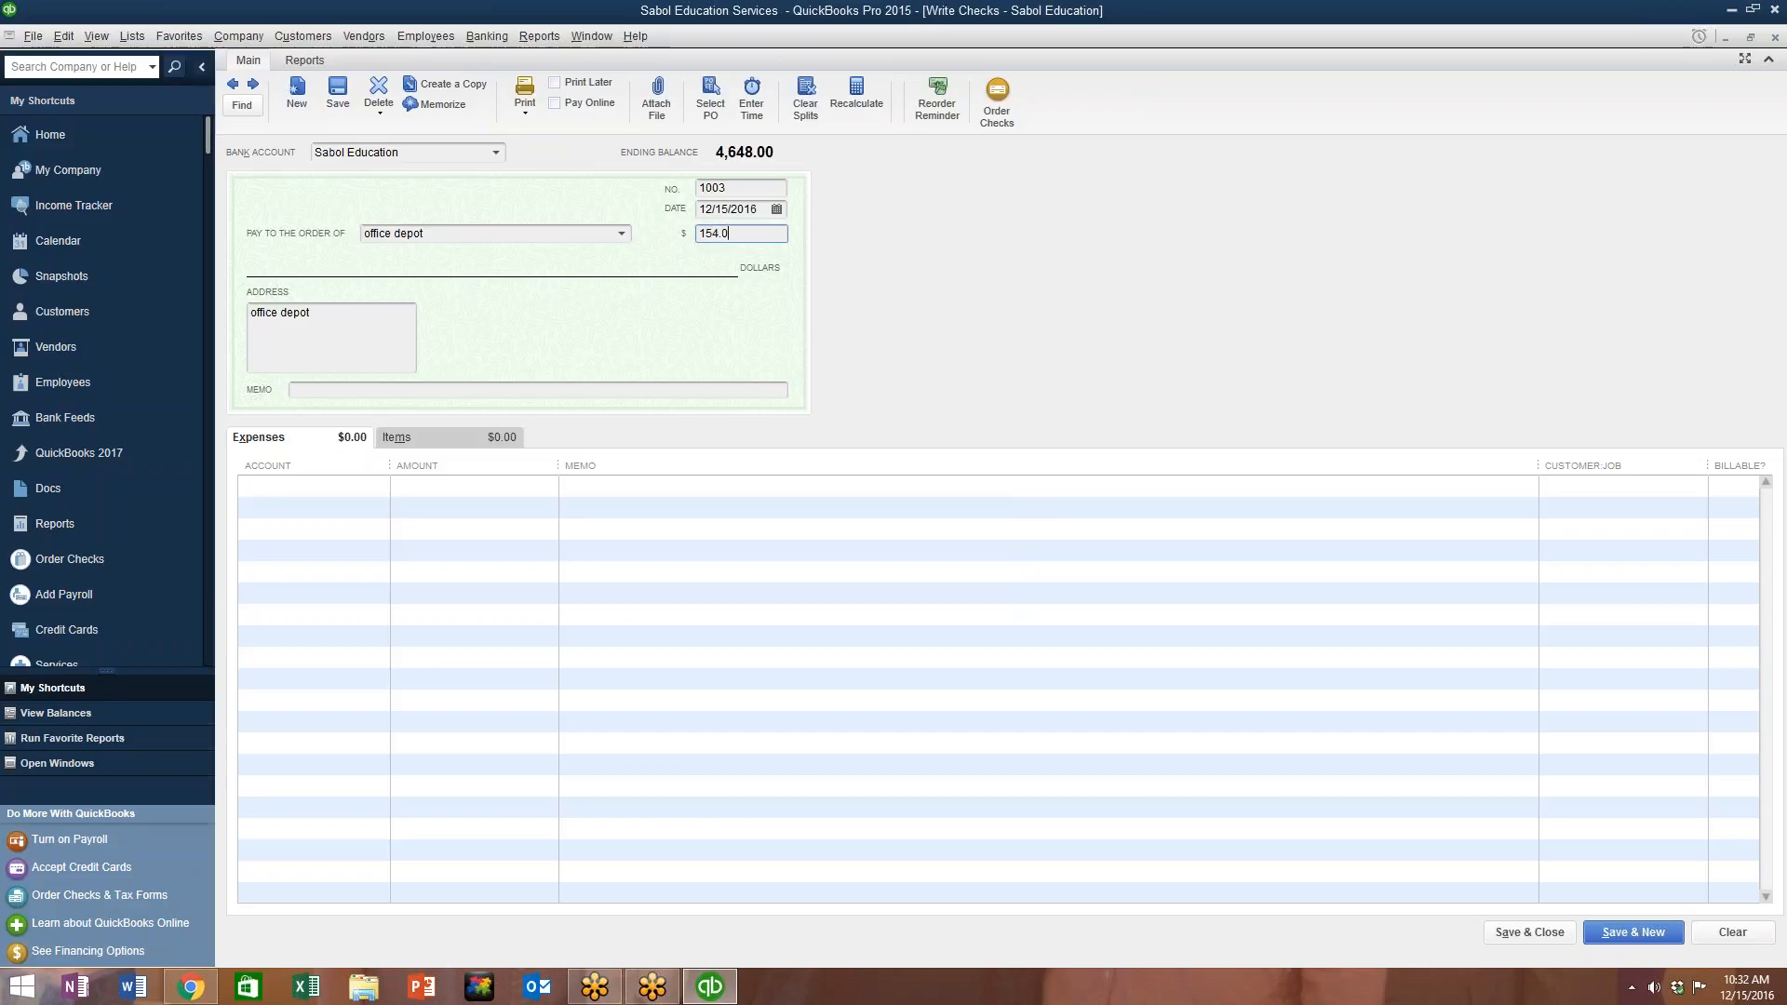
pyautogui.click(351, 396)
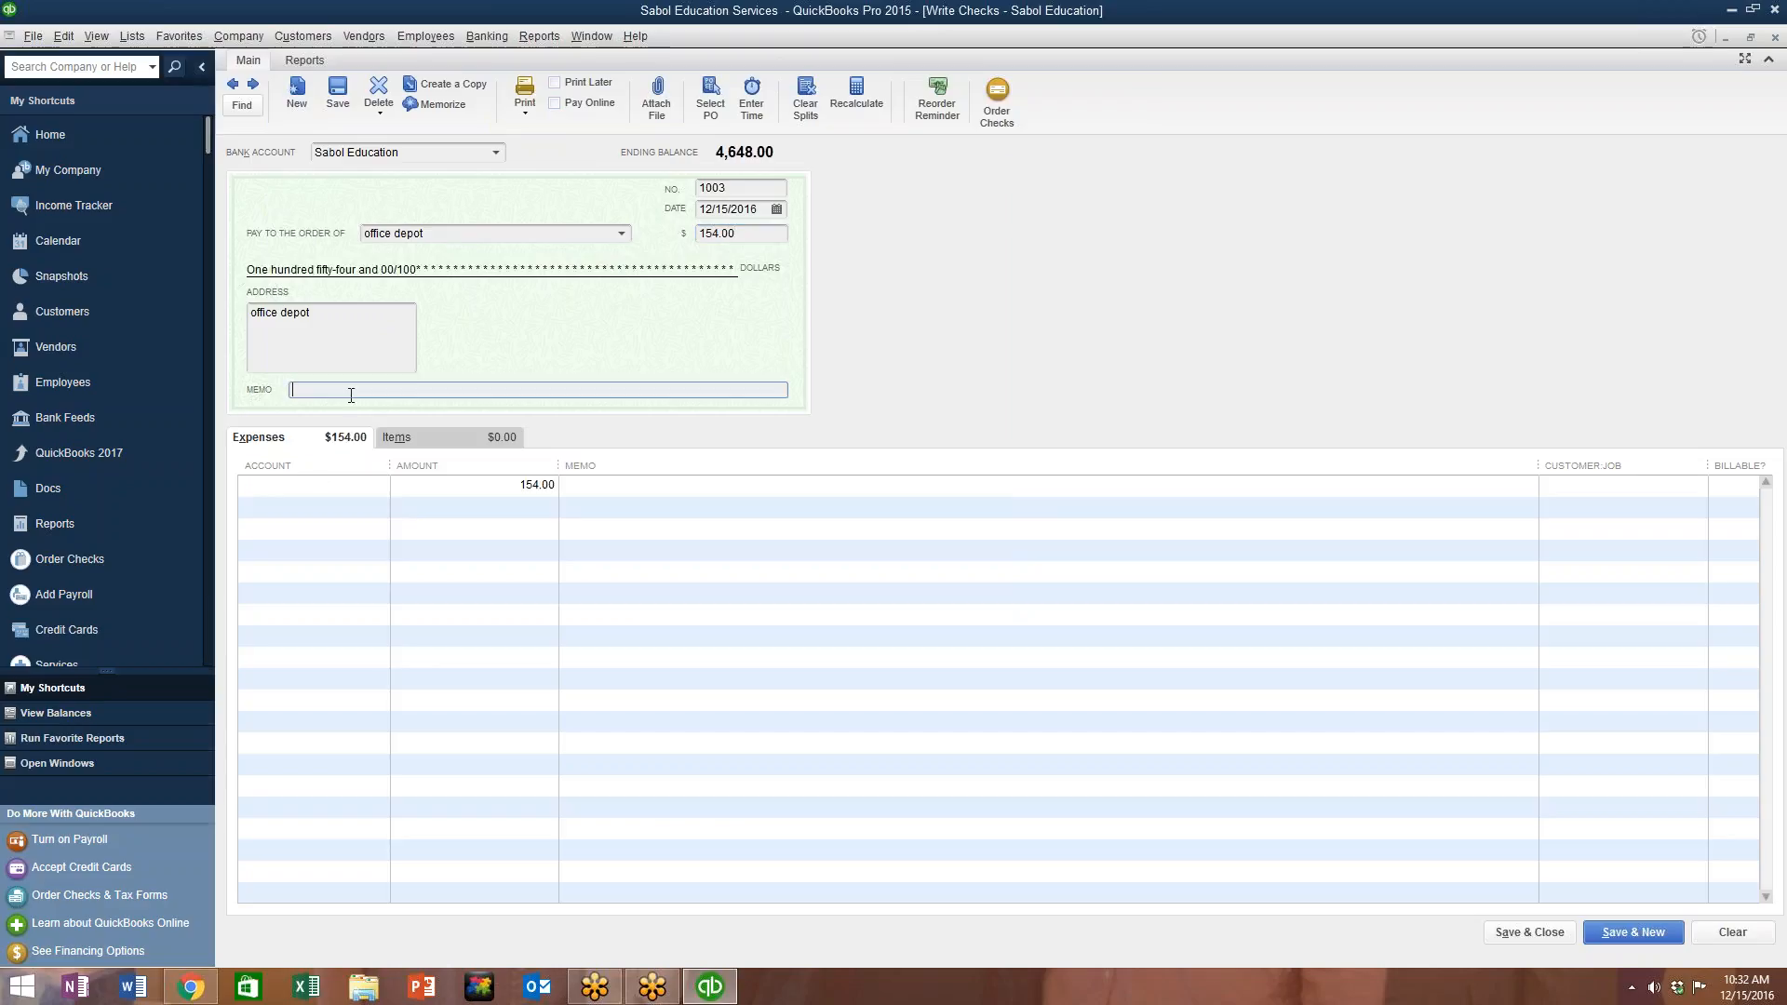
pyautogui.write('iNk and supplies')
pyautogui.press('Tab')
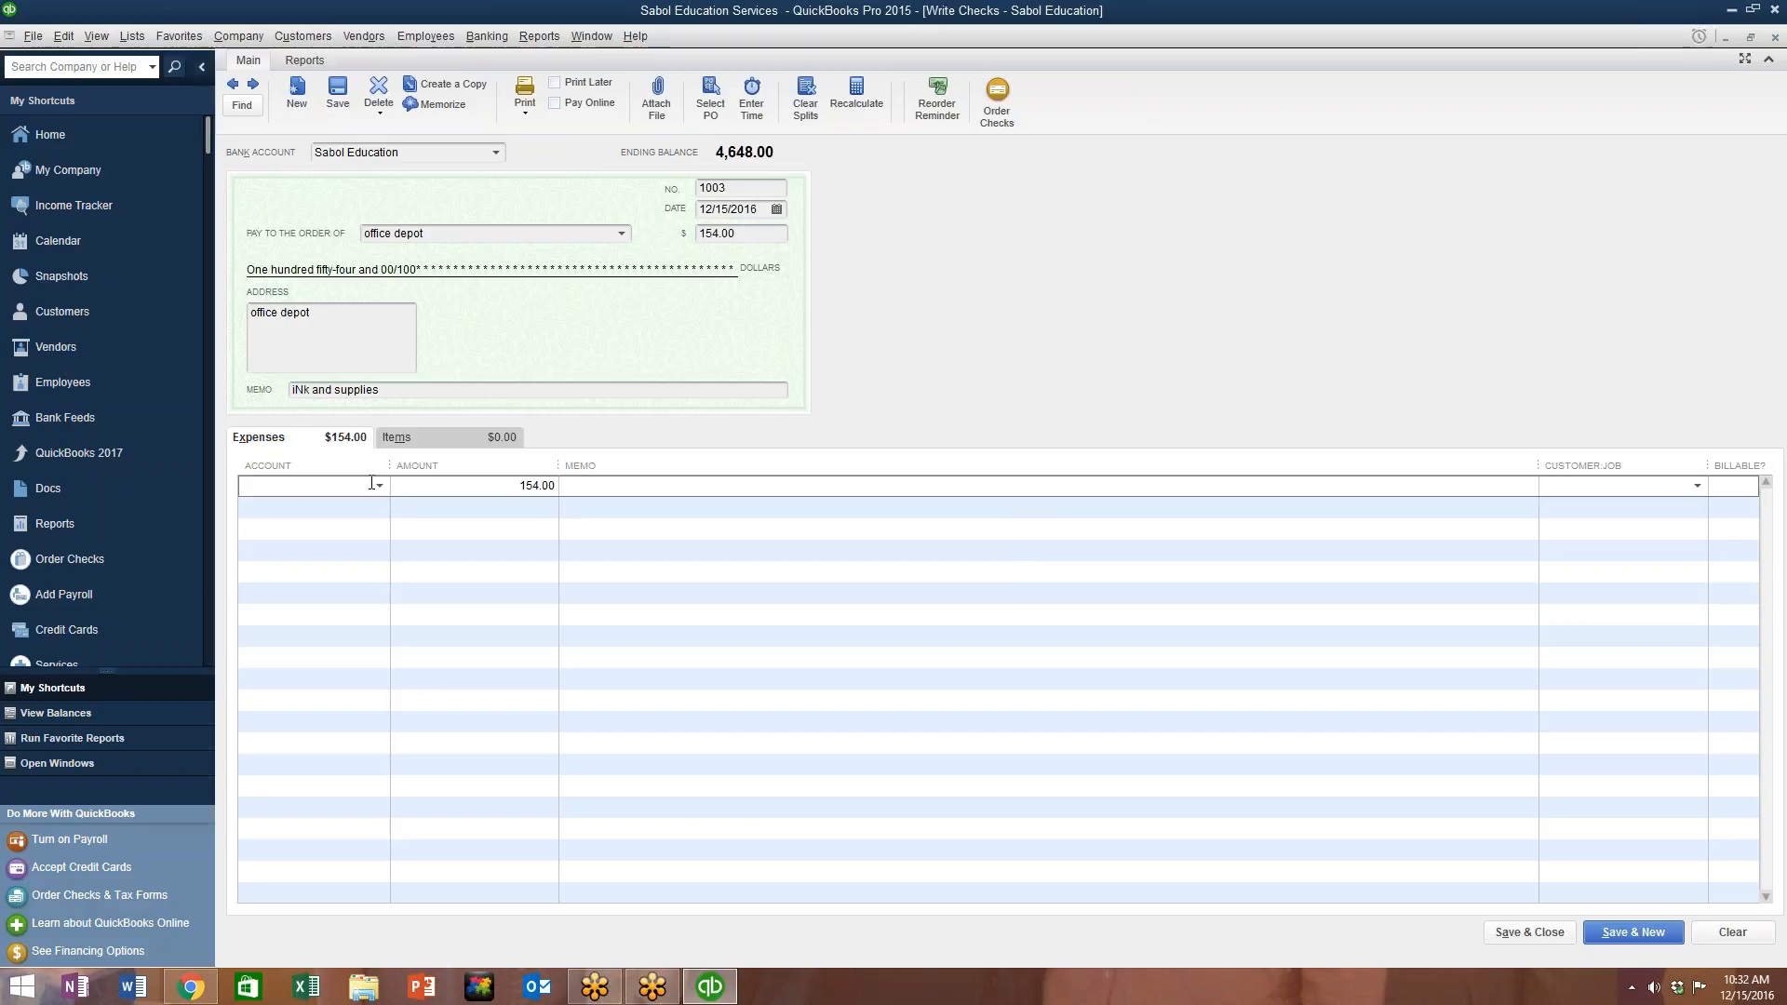
pyautogui.click(379, 485)
pyautogui.scroll(-1, 388, 654)
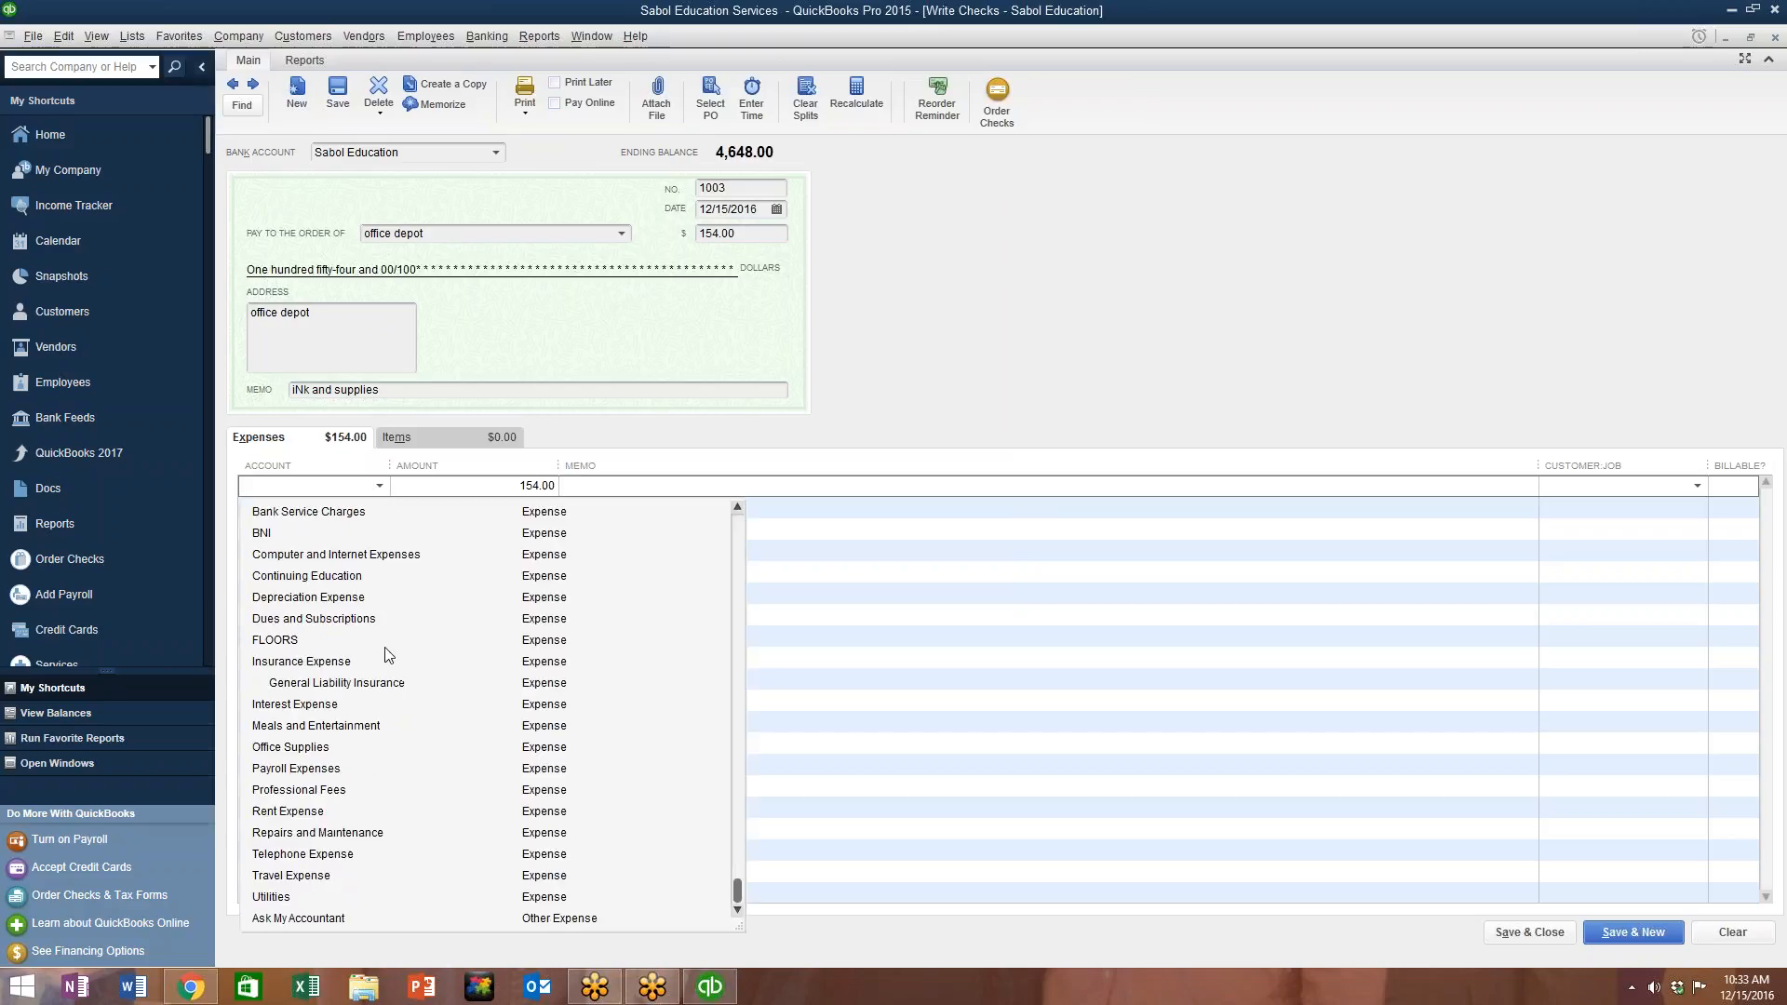
pyautogui.click(290, 749)
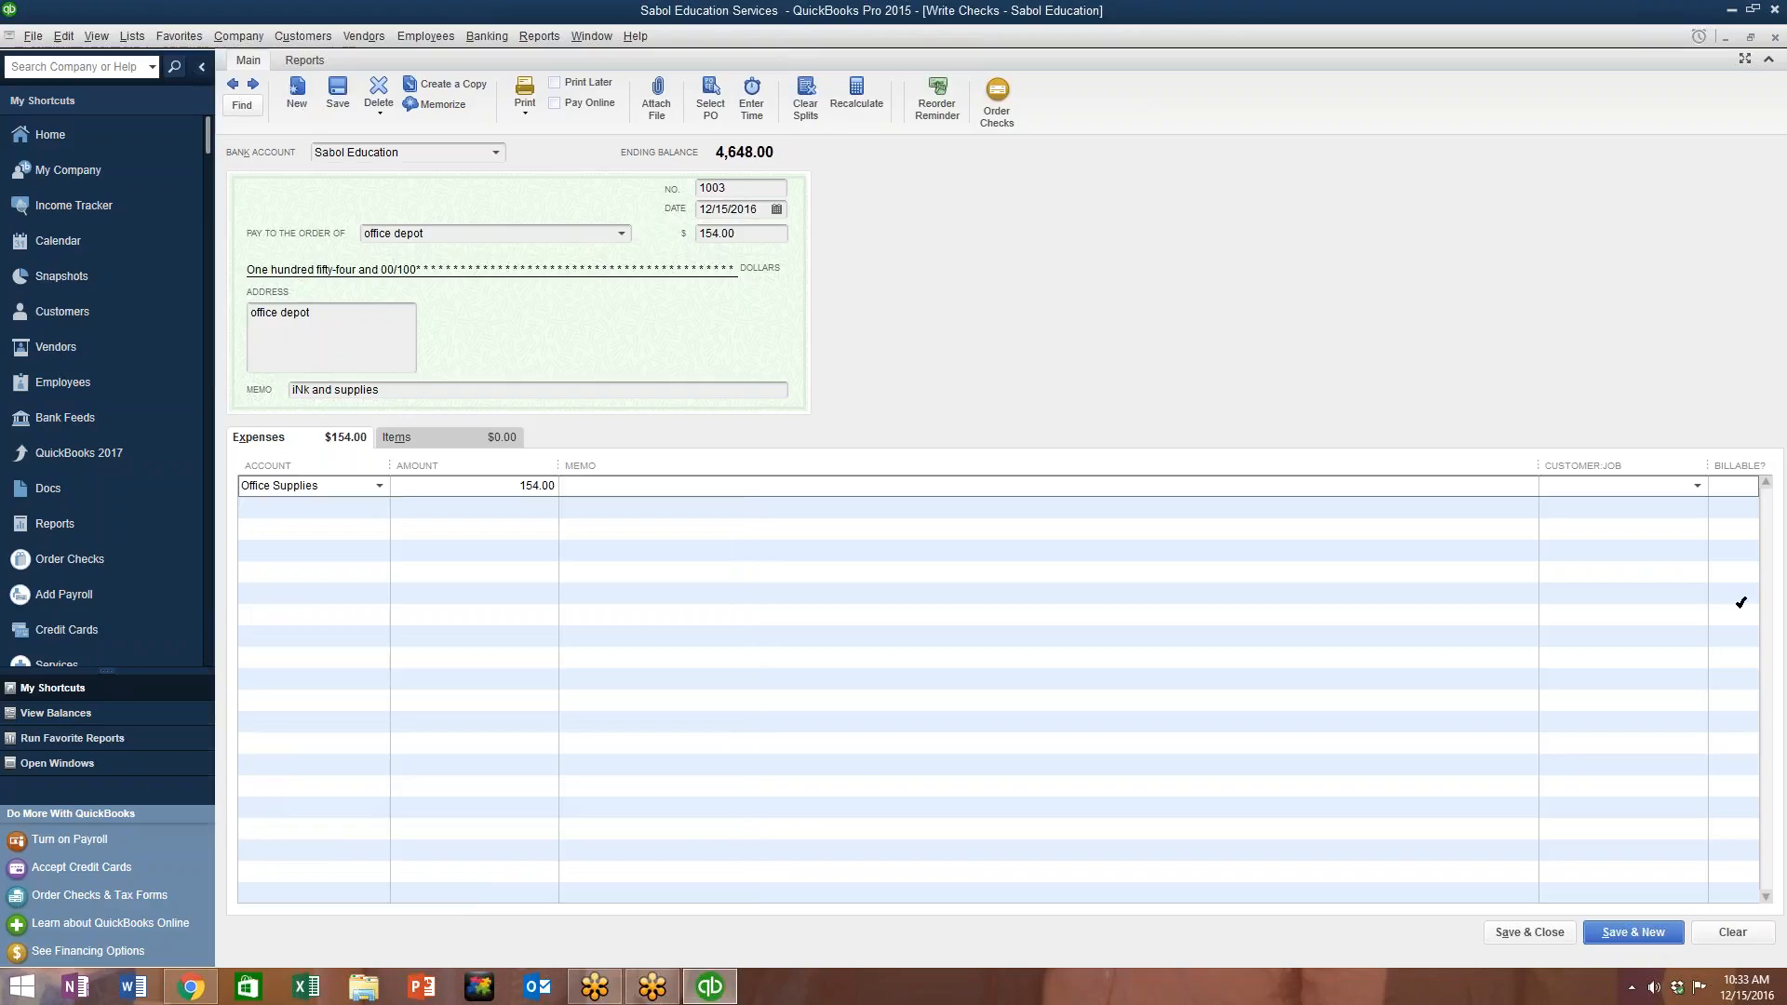
pyautogui.click(1633, 932)
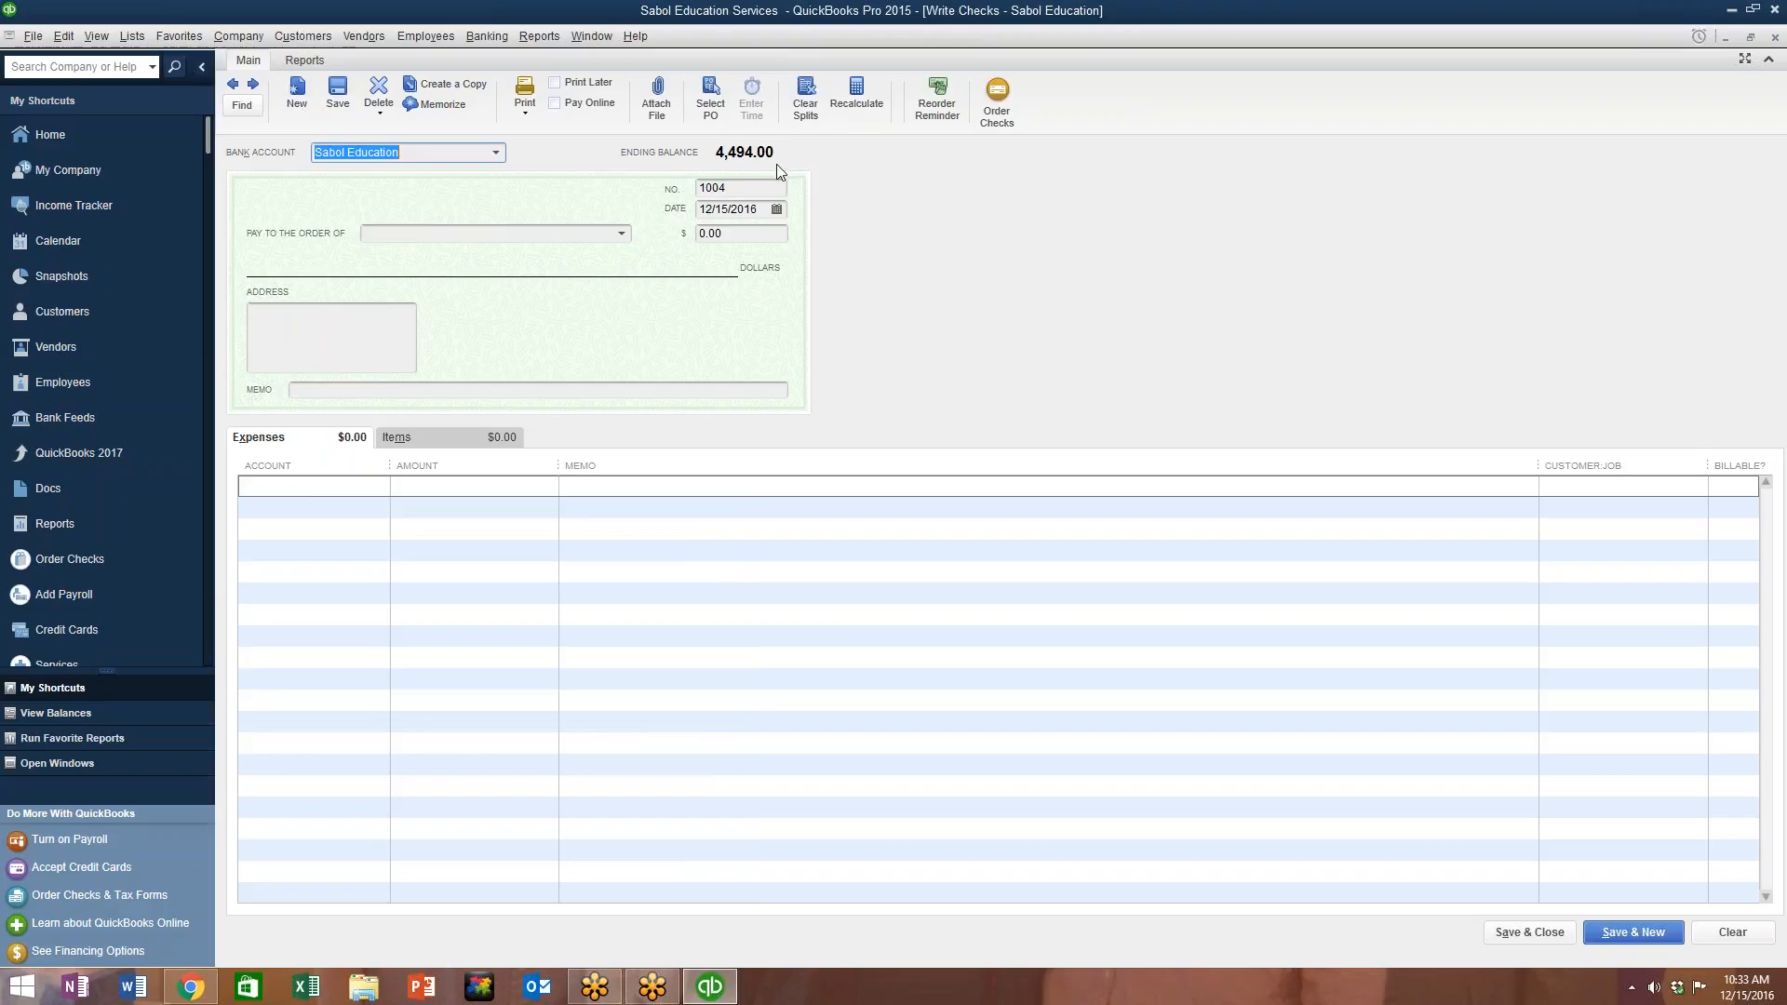
# Step: Make Chamber of Commerce the payee on check 1004, setting it up as a new vendor
pyautogui.click(622, 234)
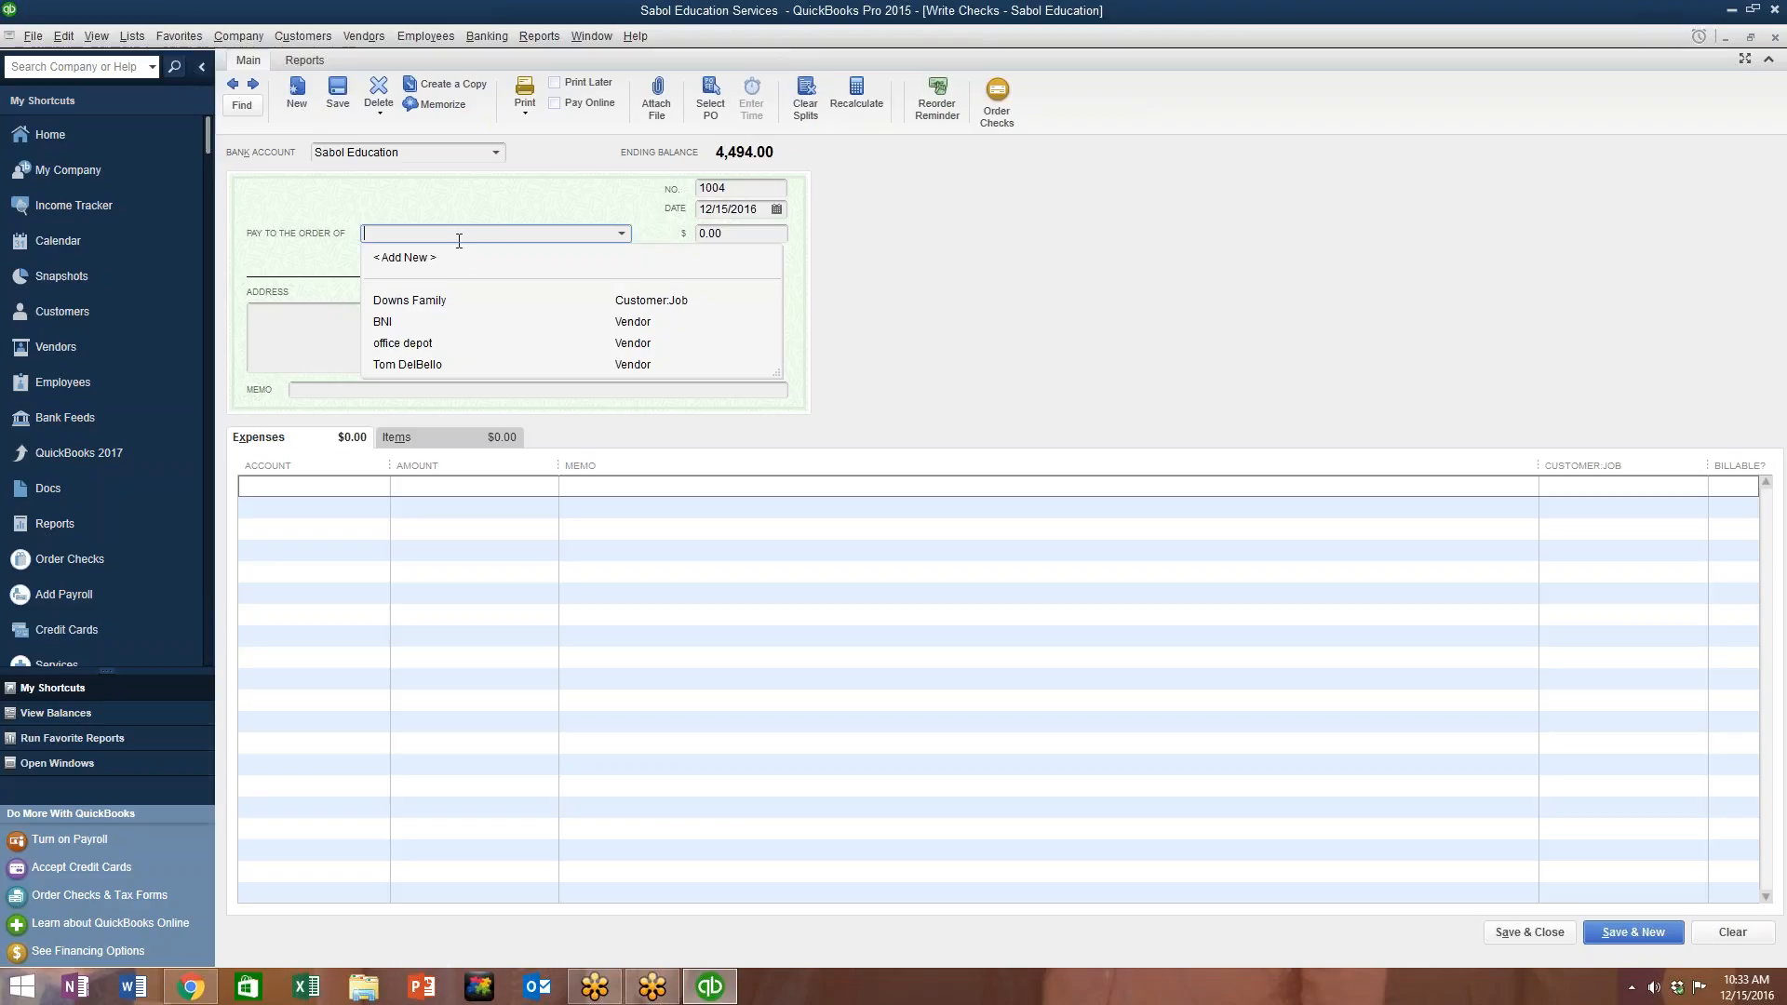
pyautogui.write('Chamber')
pyautogui.click(409, 258)
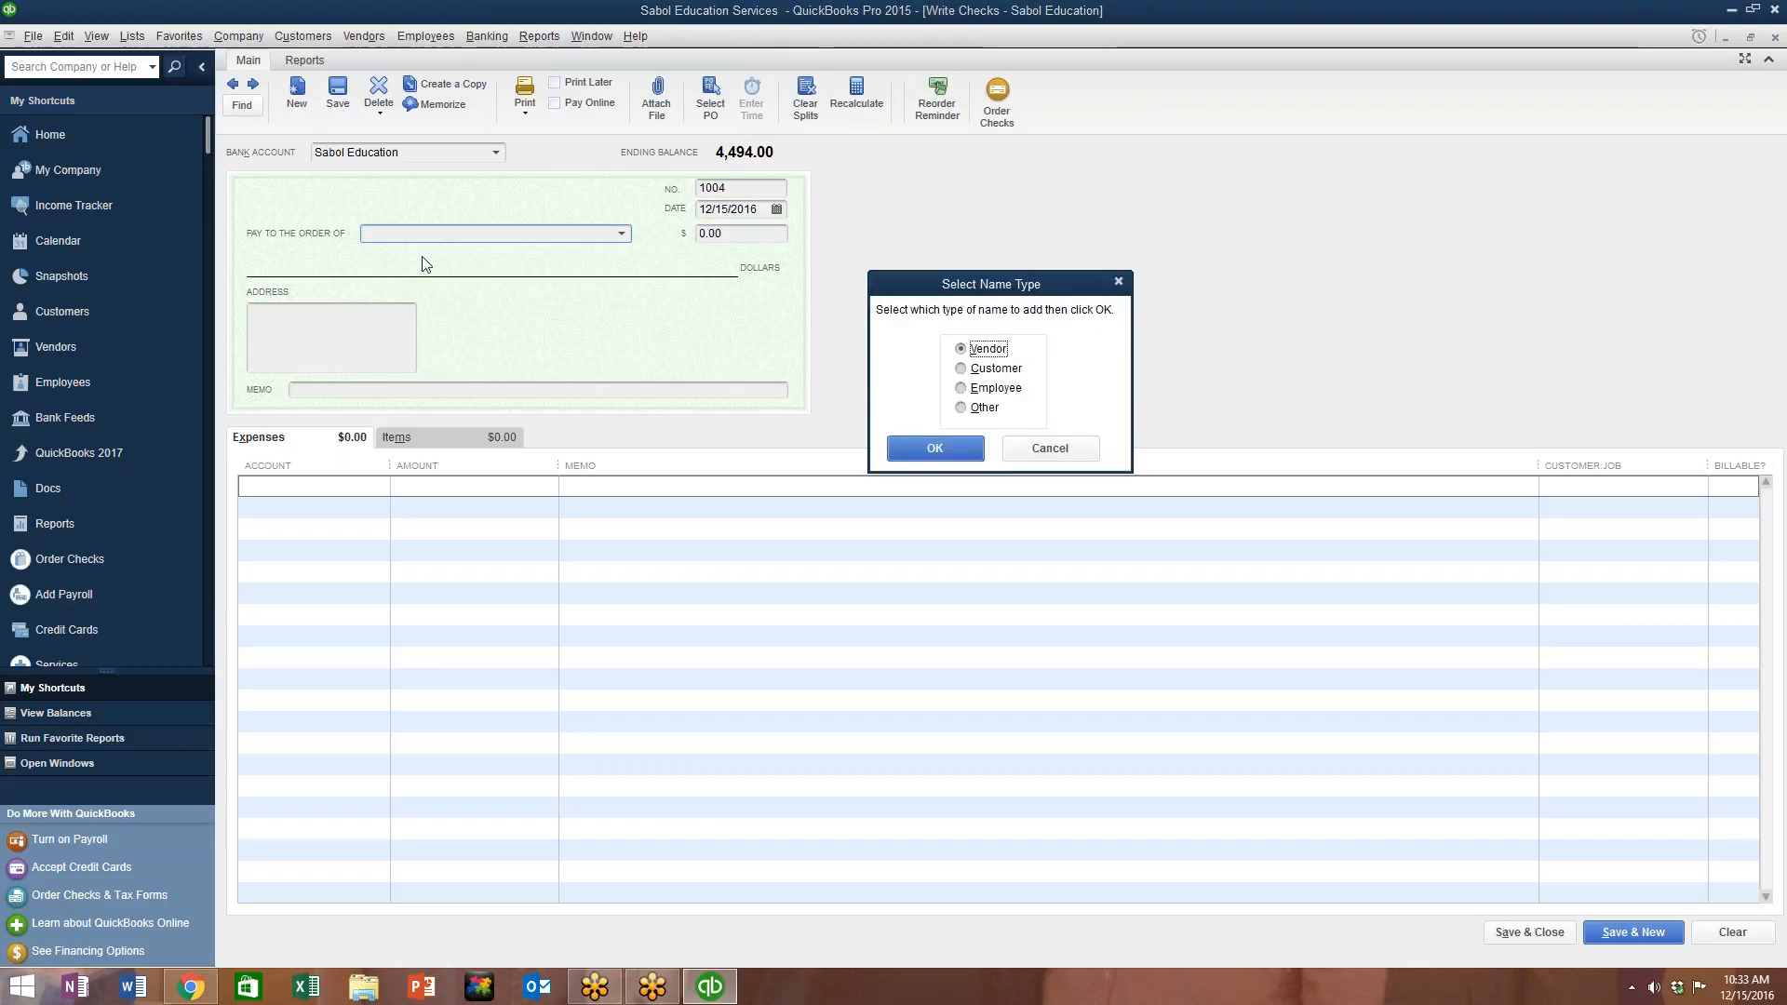
pyautogui.click(919, 443)
pyautogui.write('Chamber')
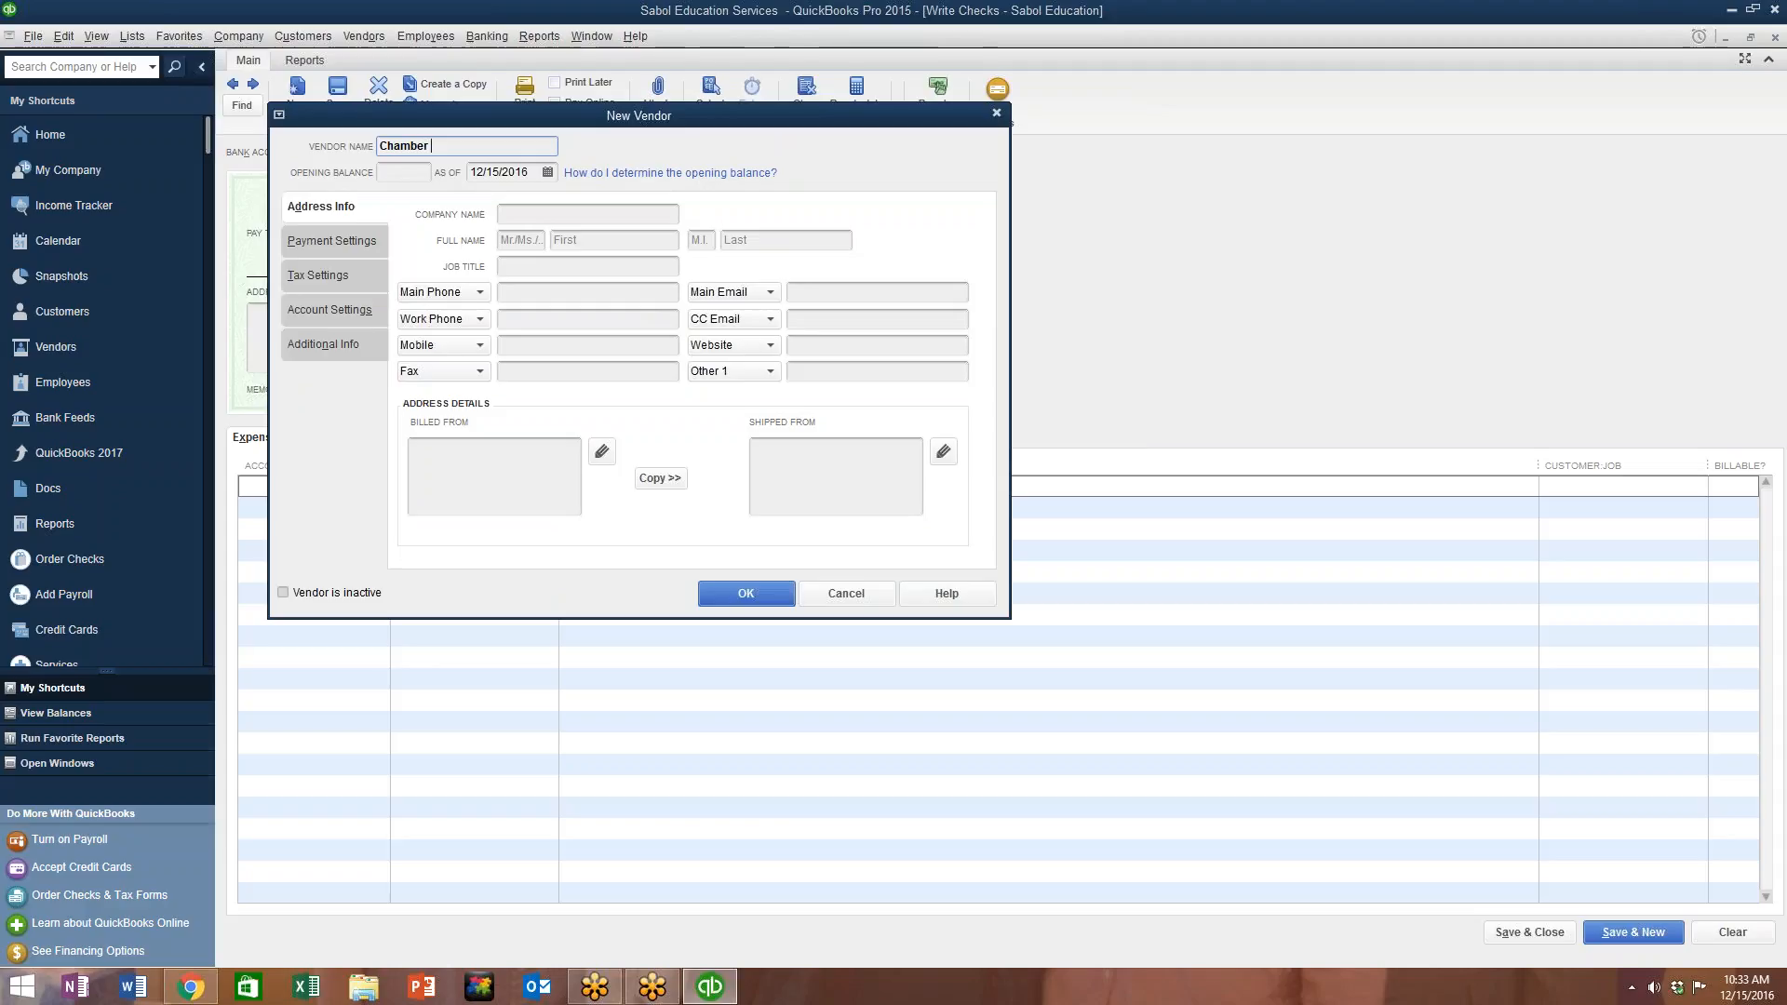
pyautogui.write(' of Commerce')
pyautogui.click(465, 463)
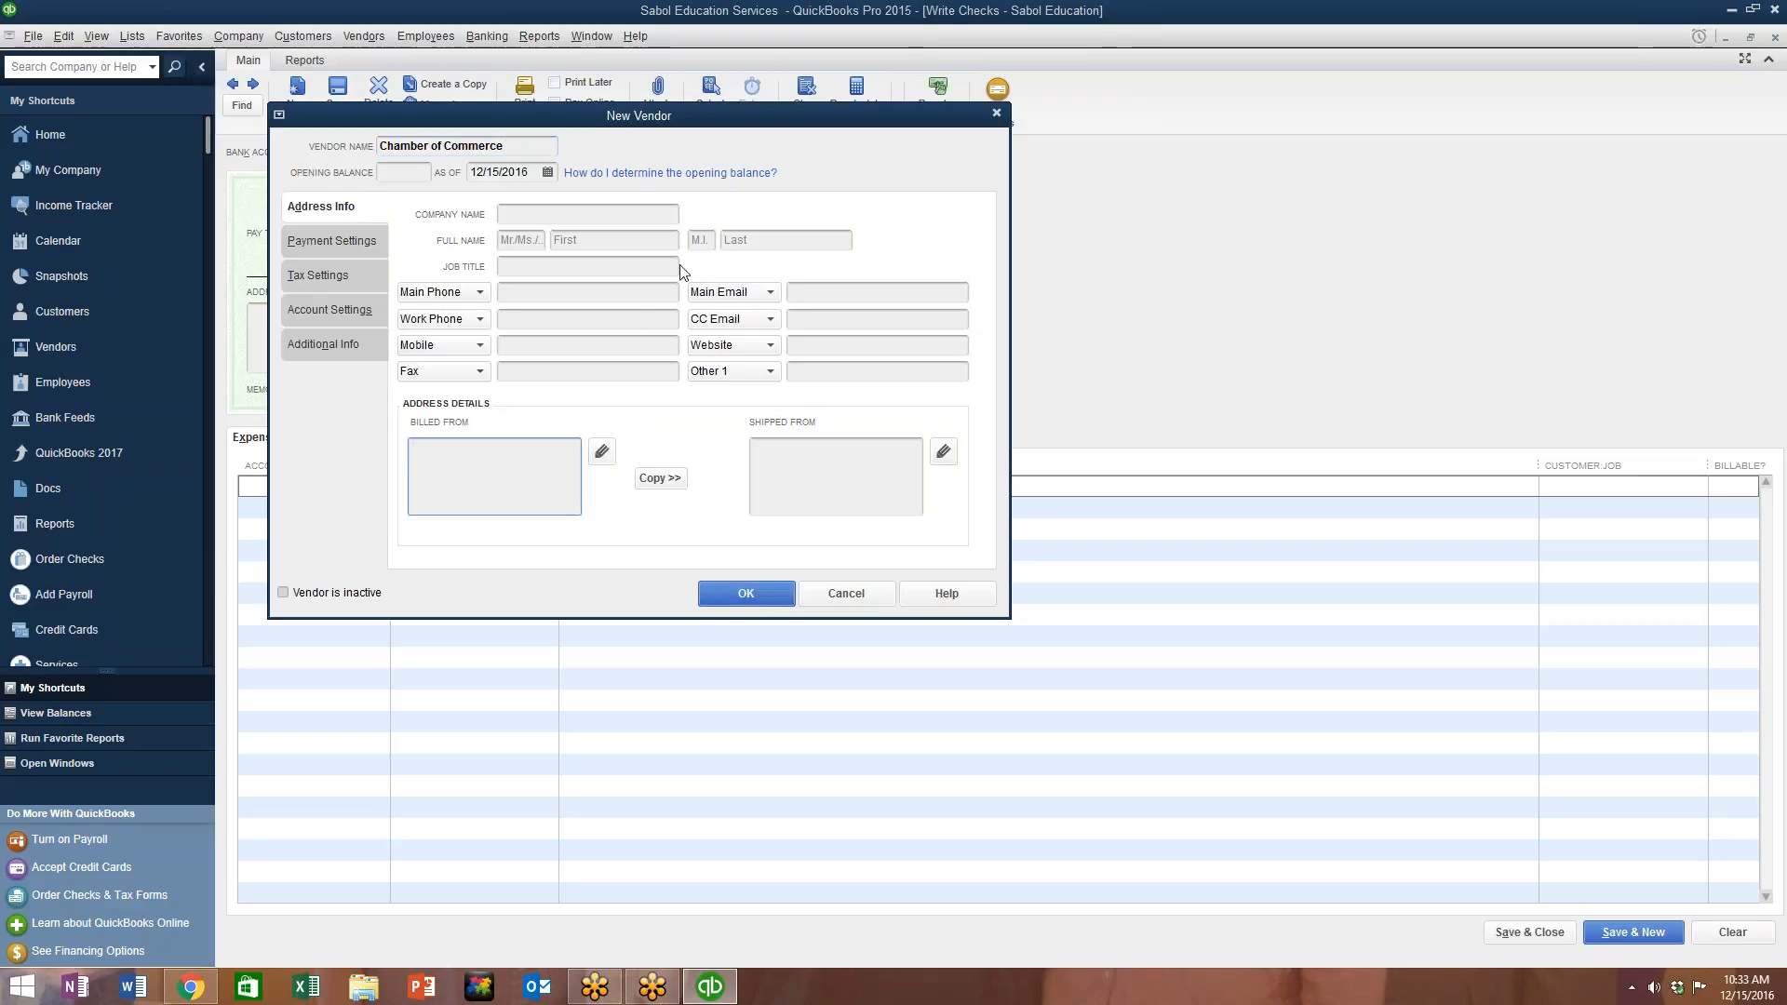
pyautogui.click(726, 593)
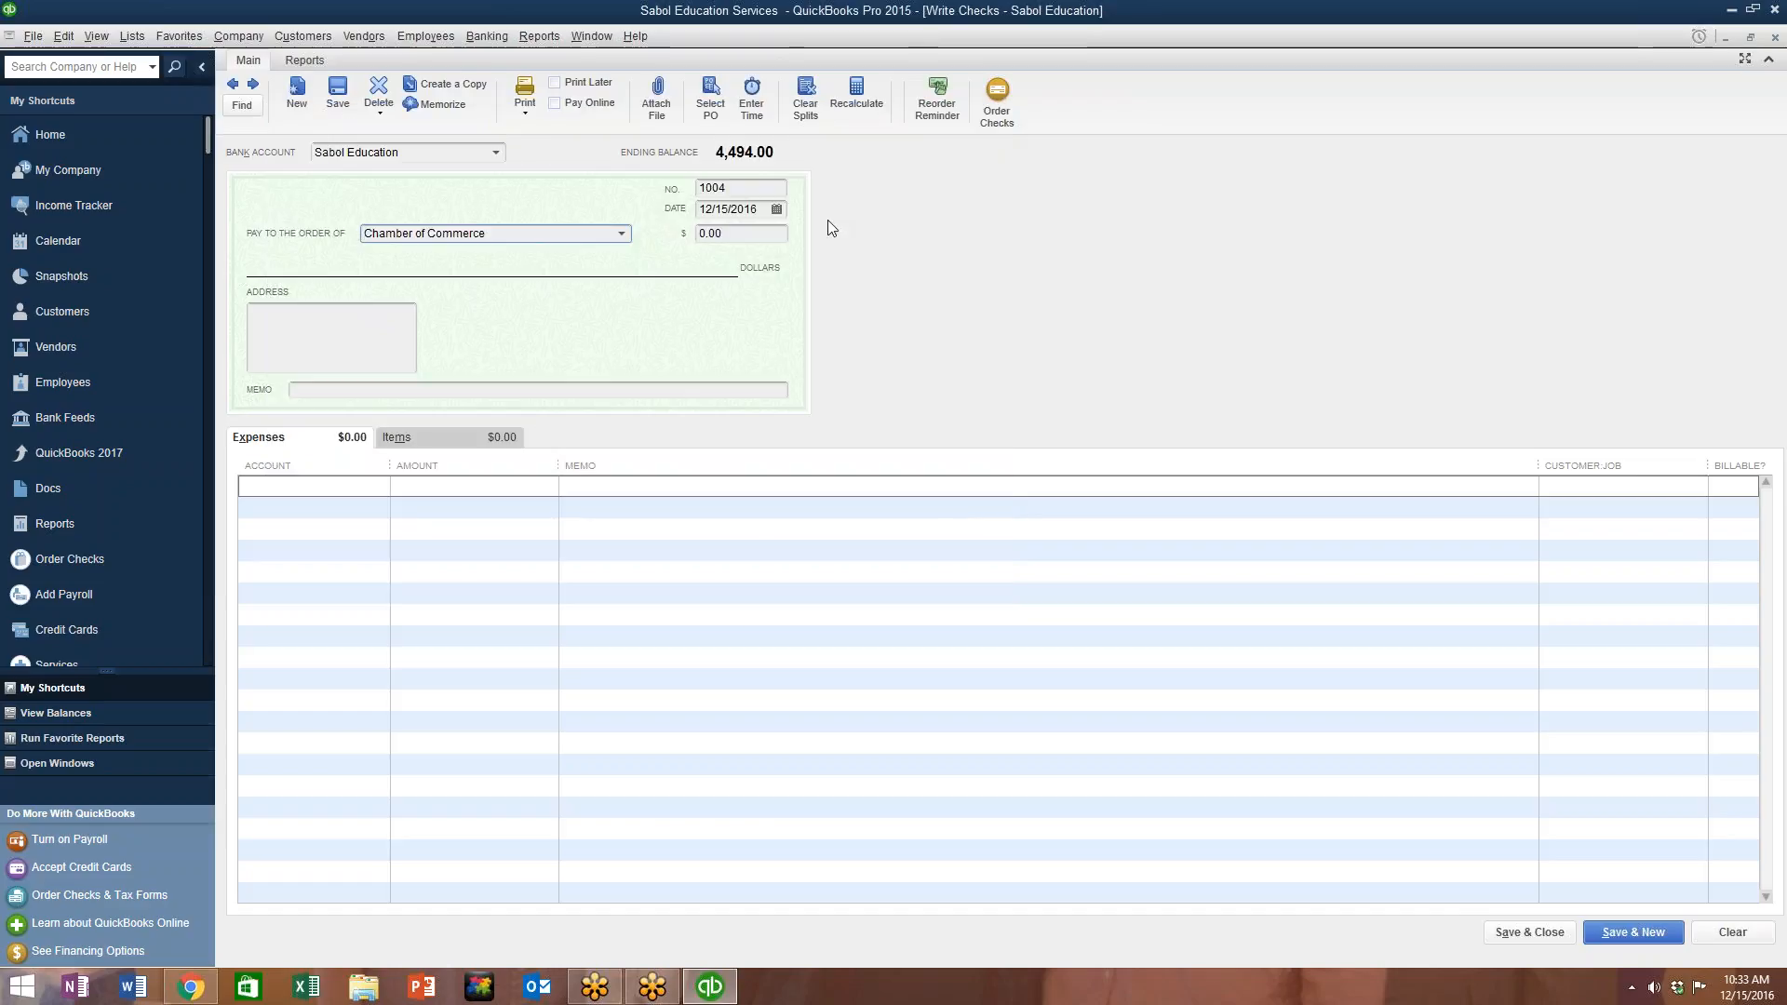
# Step: Enter 299.00 as the check amount and start adding a new expense account
pyautogui.press('Tab')
pyautogui.write('2')
pyautogui.click(372, 490)
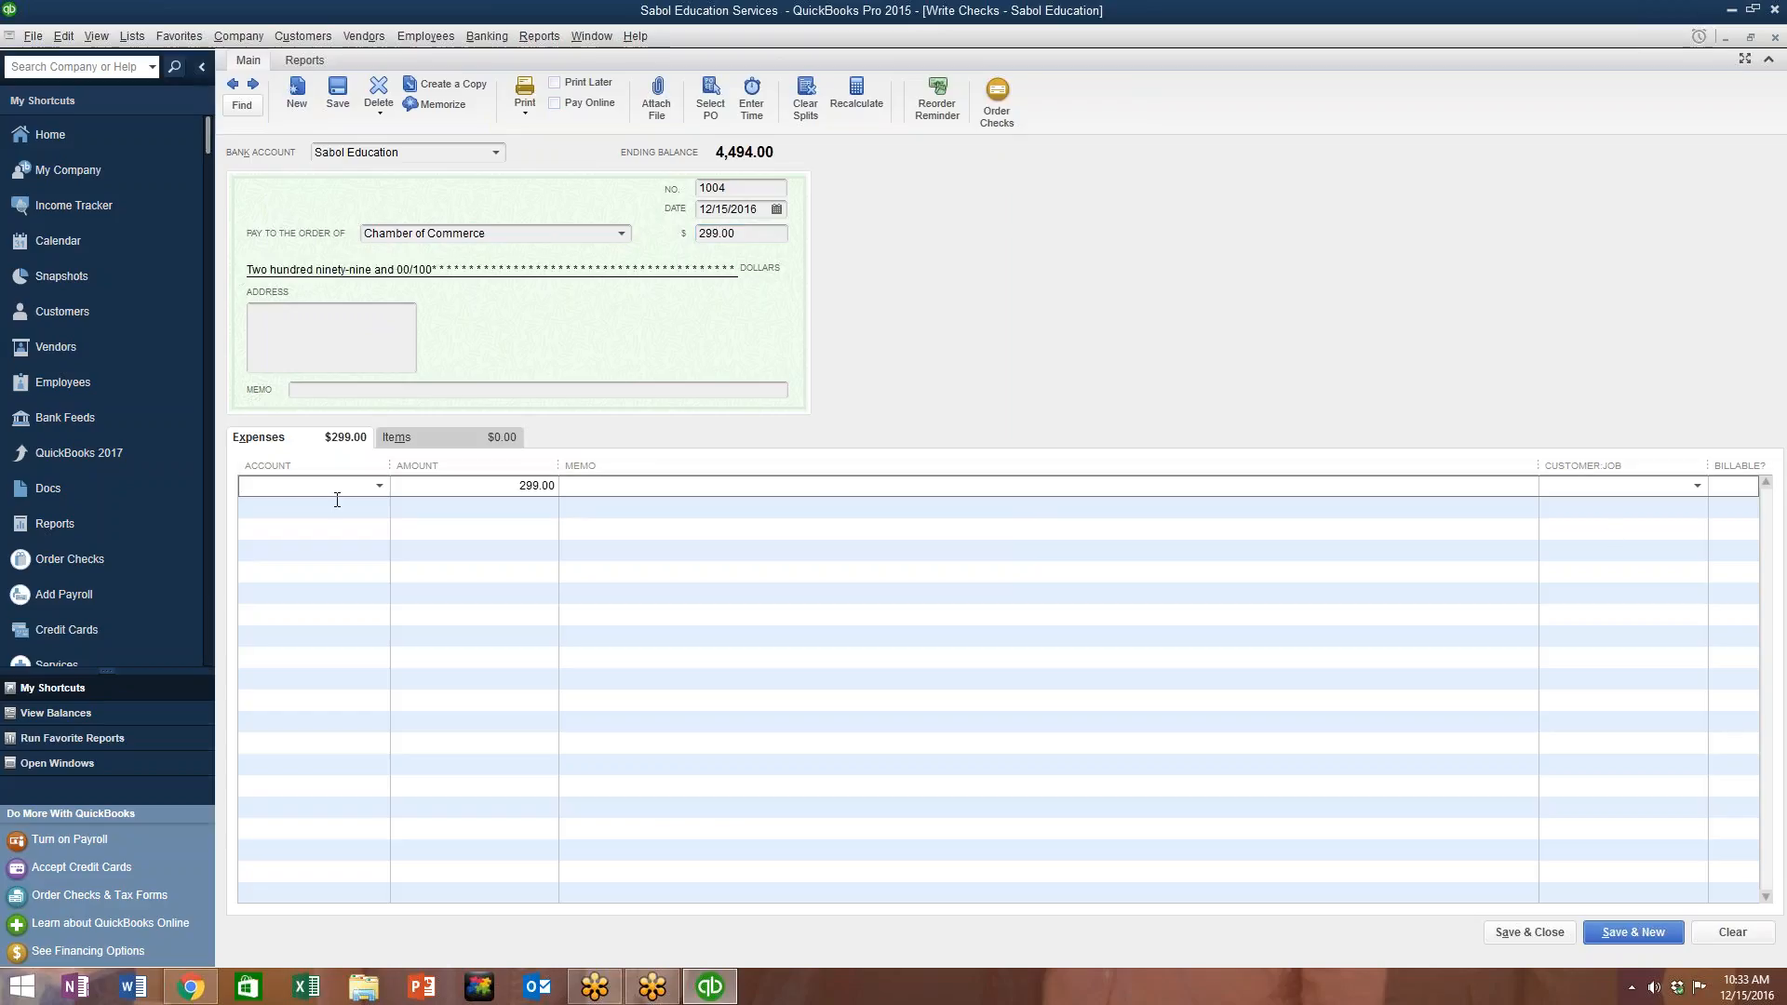
pyautogui.click(379, 485)
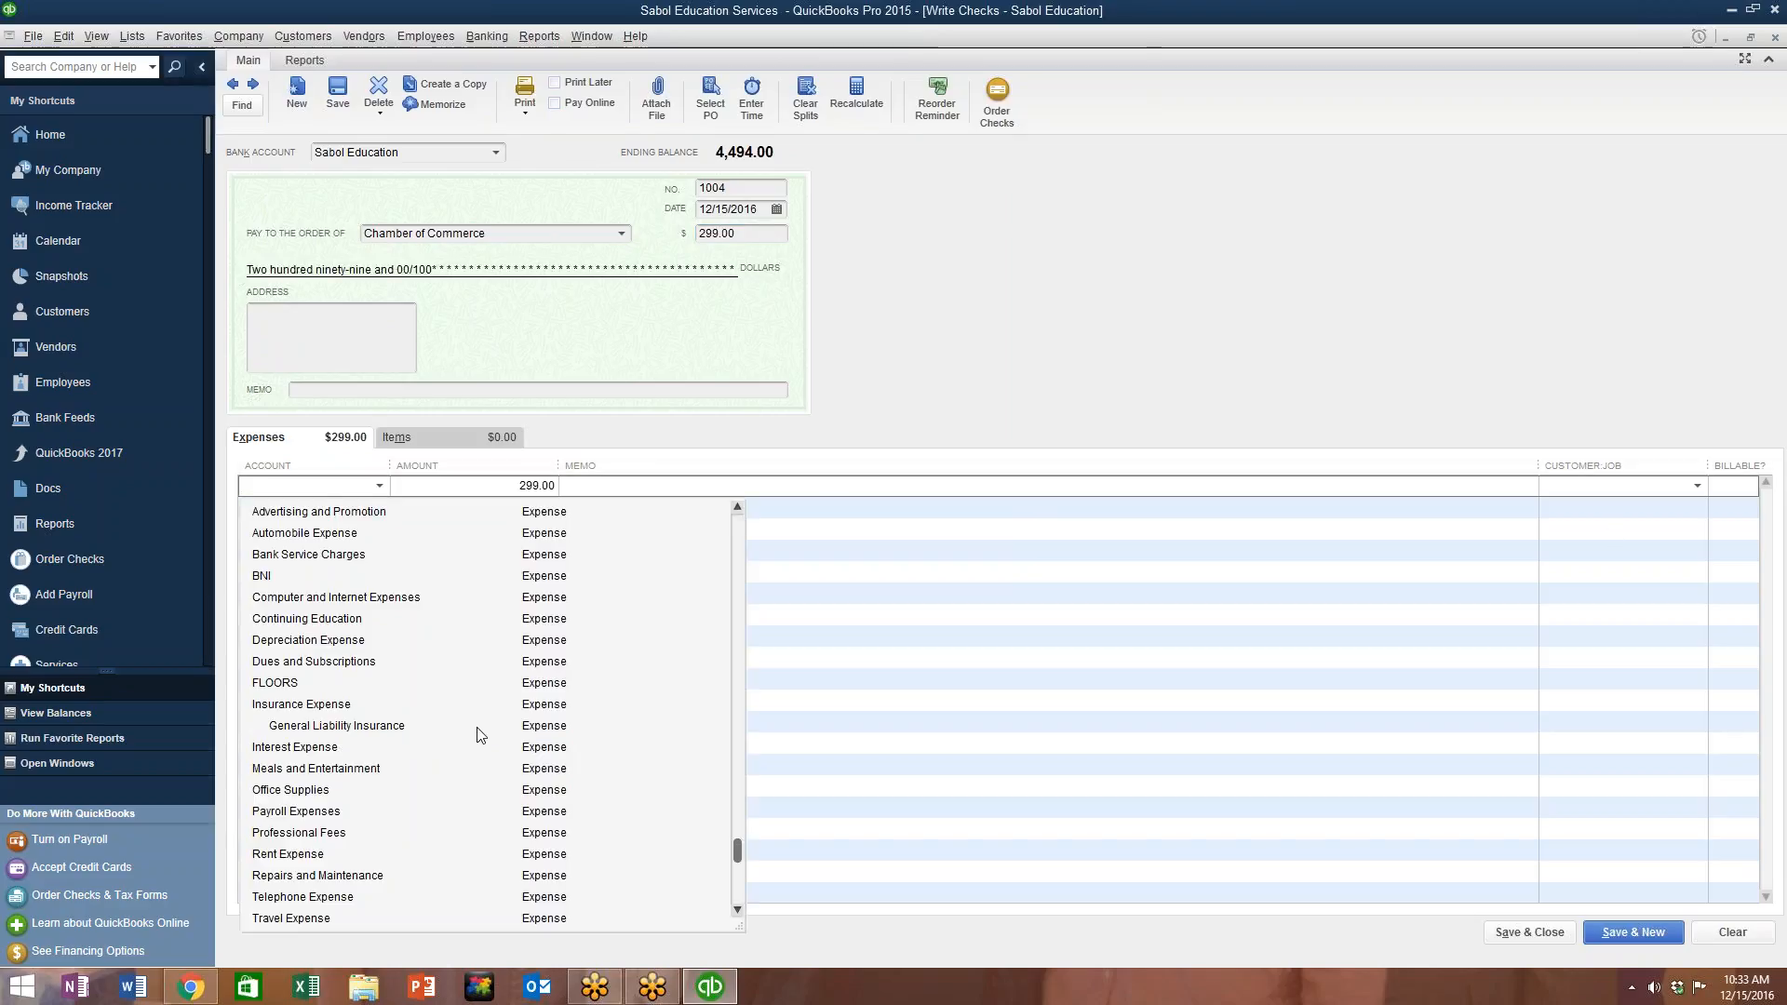
pyautogui.scroll(1, 300, 810)
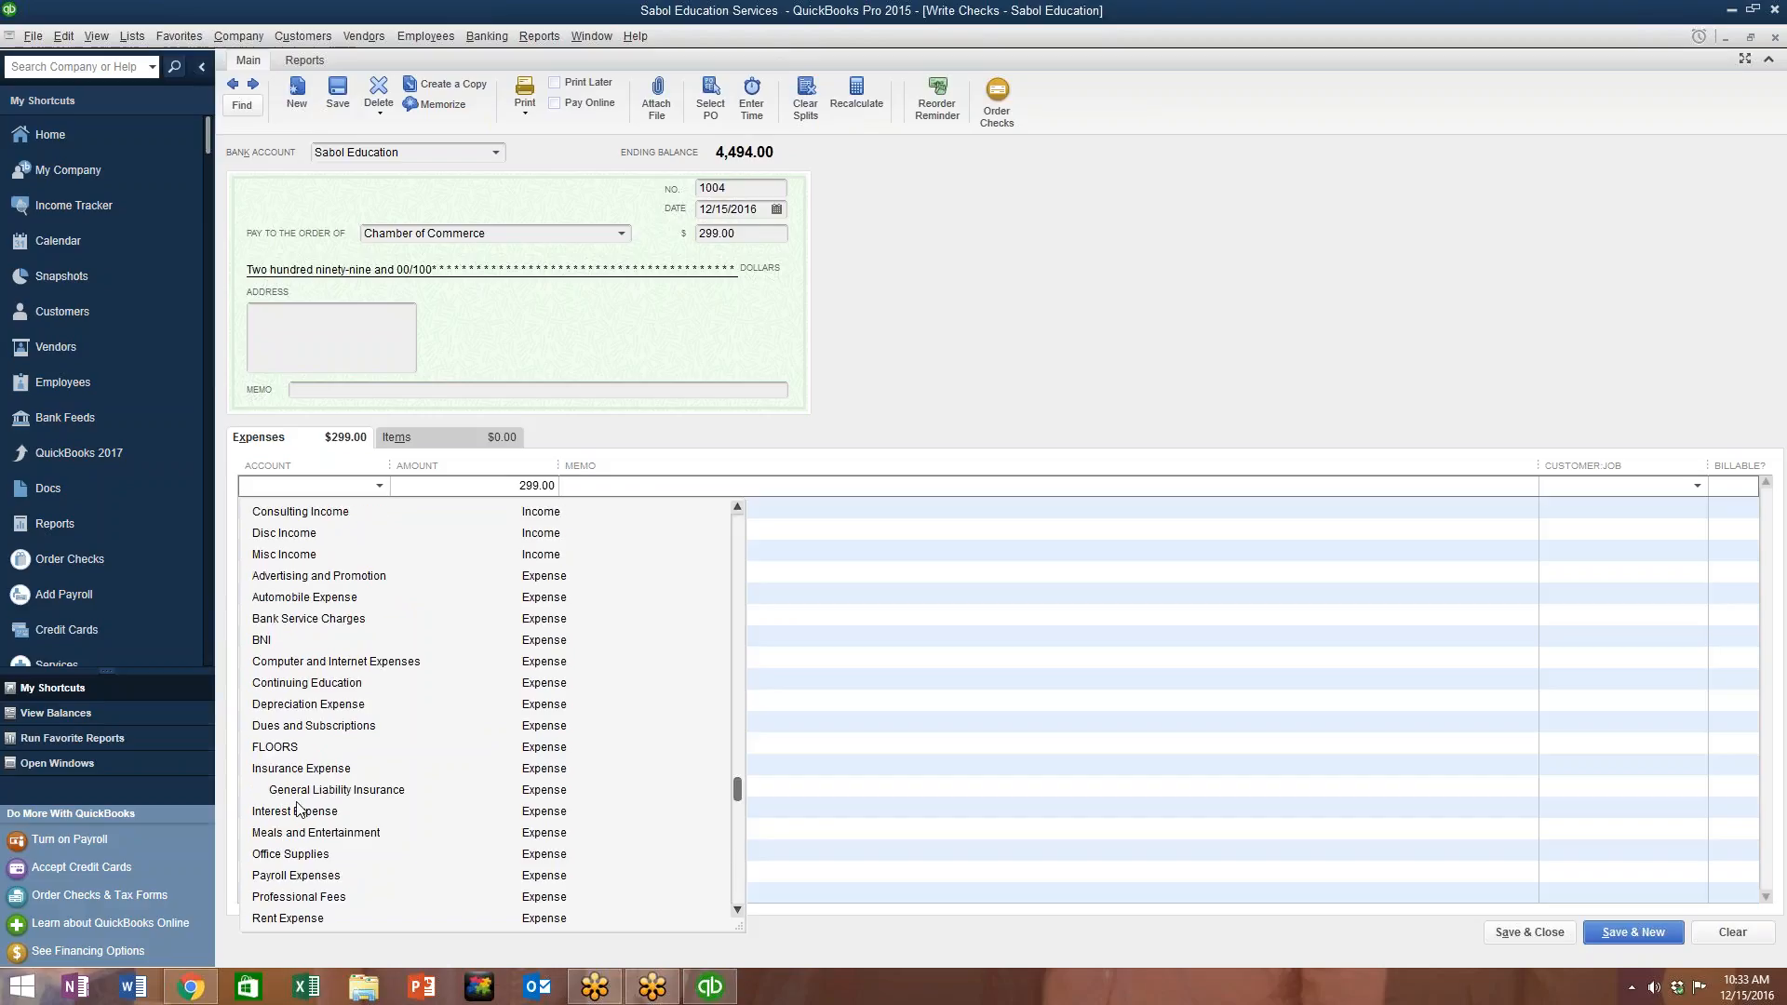
pyautogui.scroll(4, 325, 789)
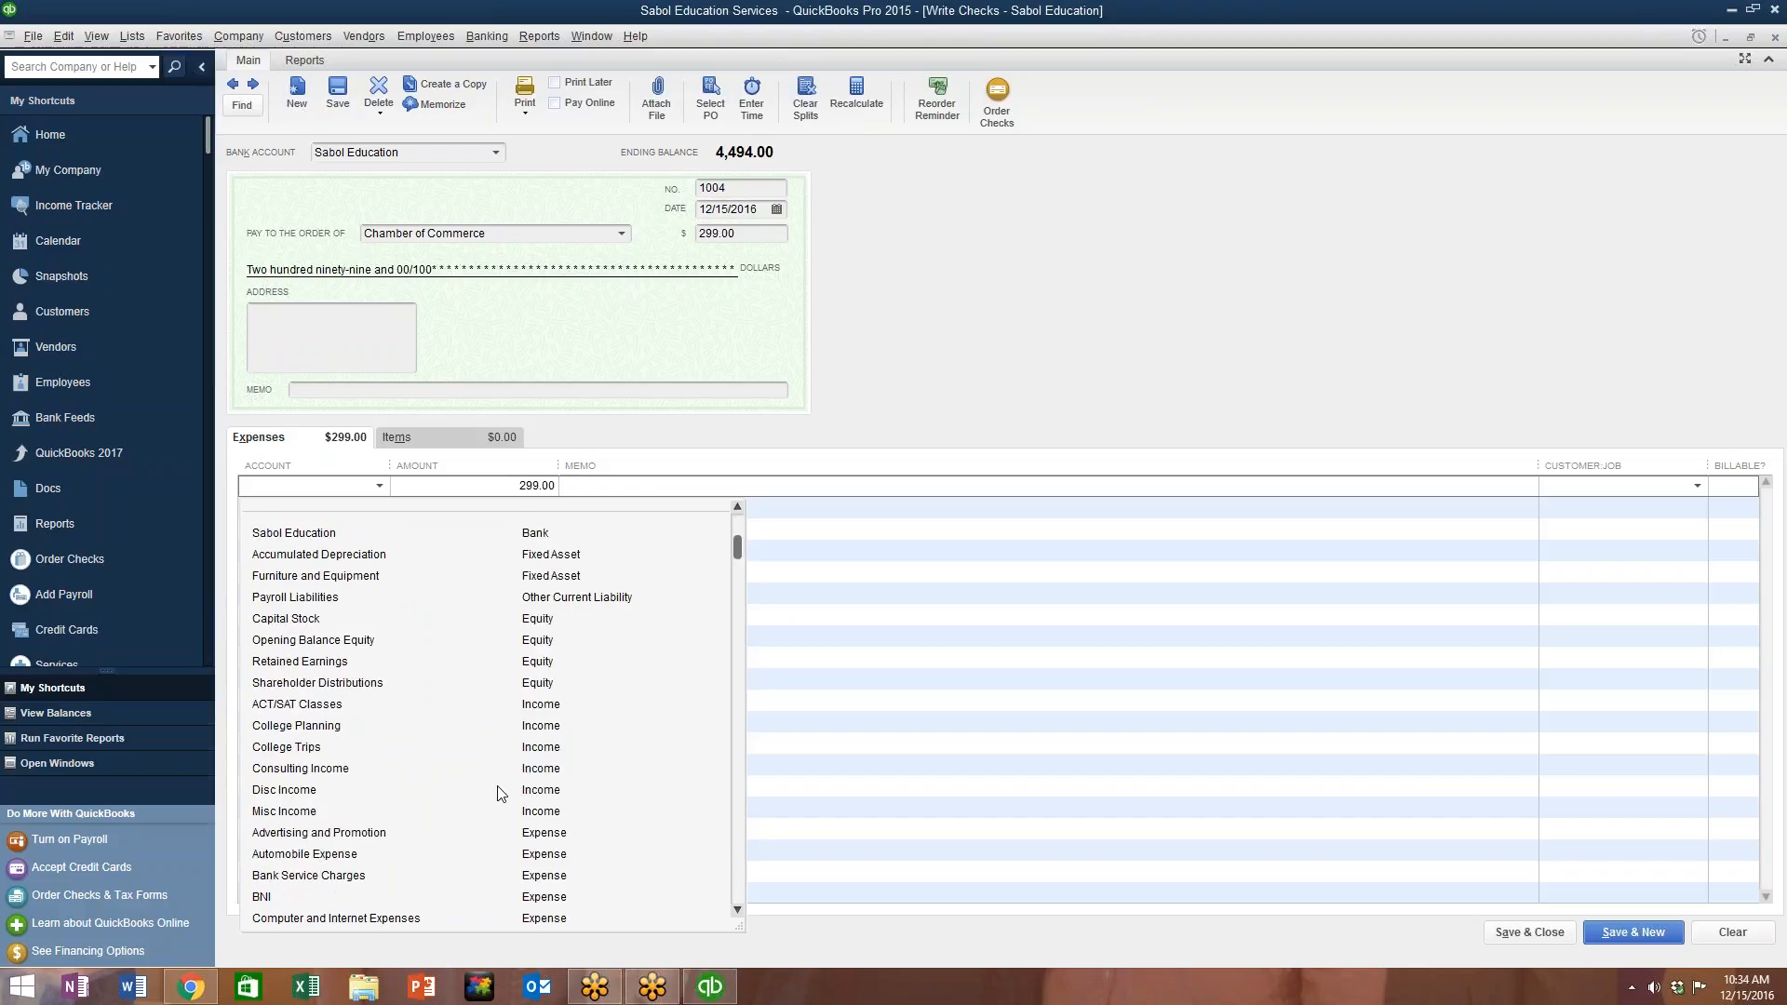
pyautogui.scroll(-4, 497, 792)
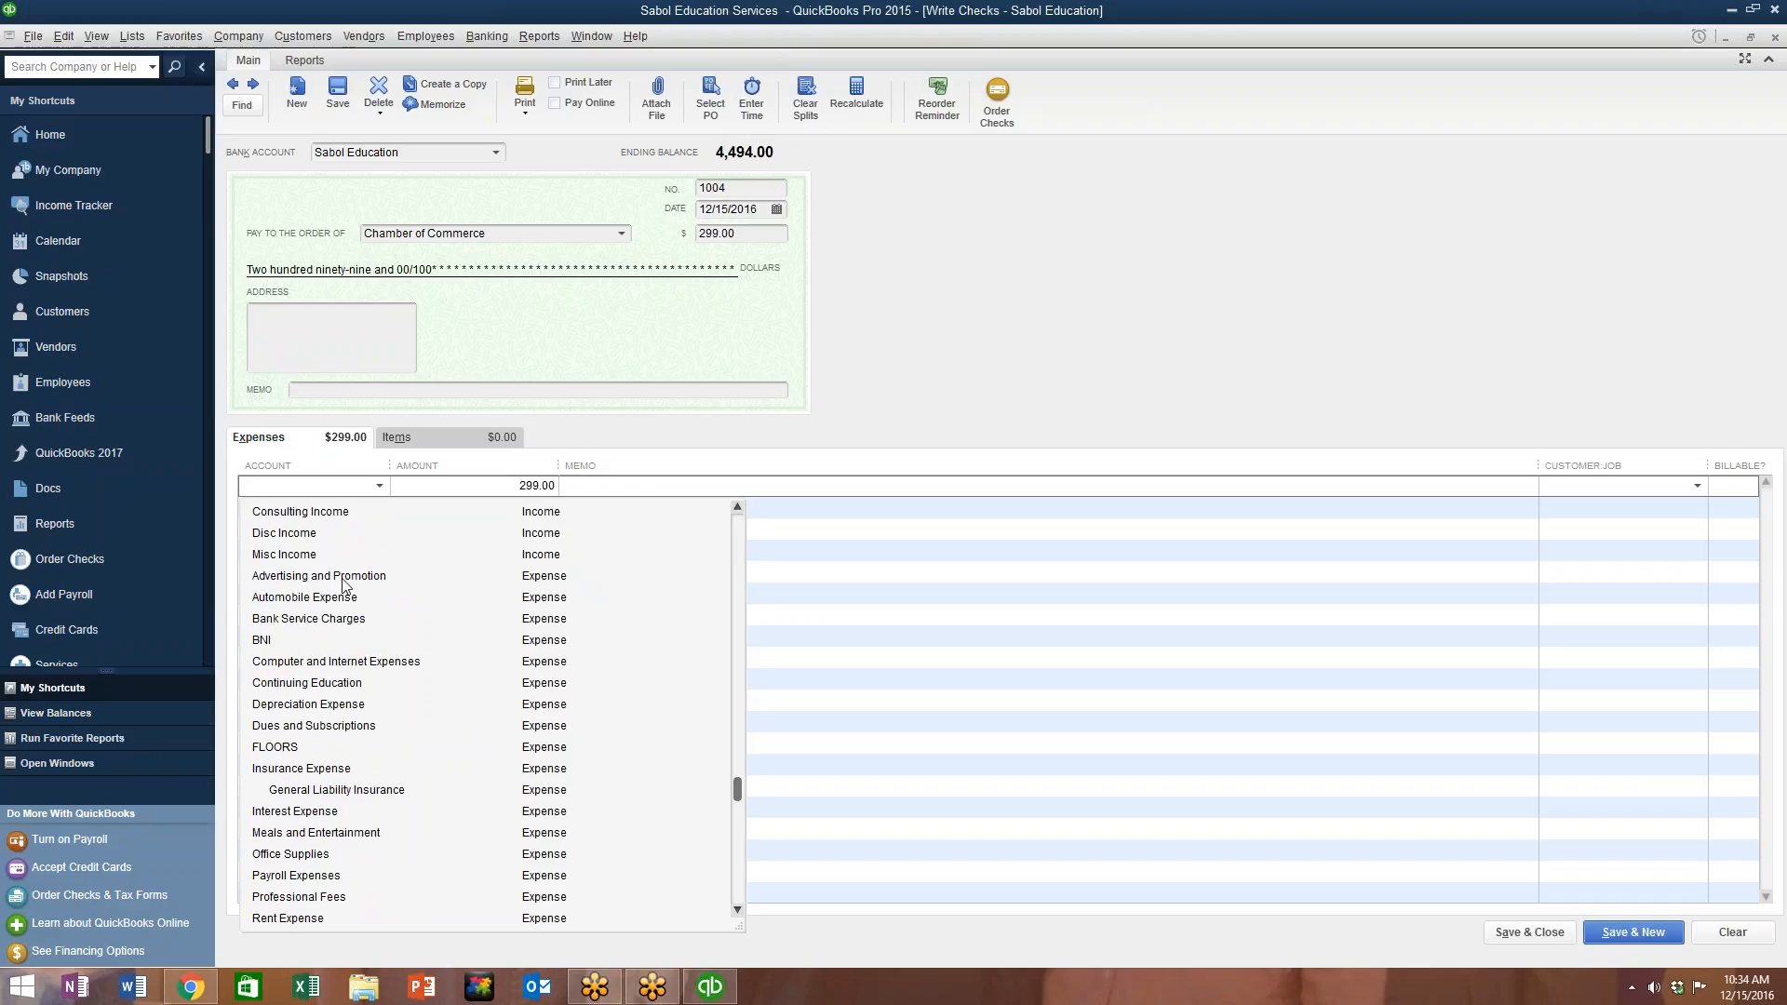
pyautogui.scroll(-2, 612, 666)
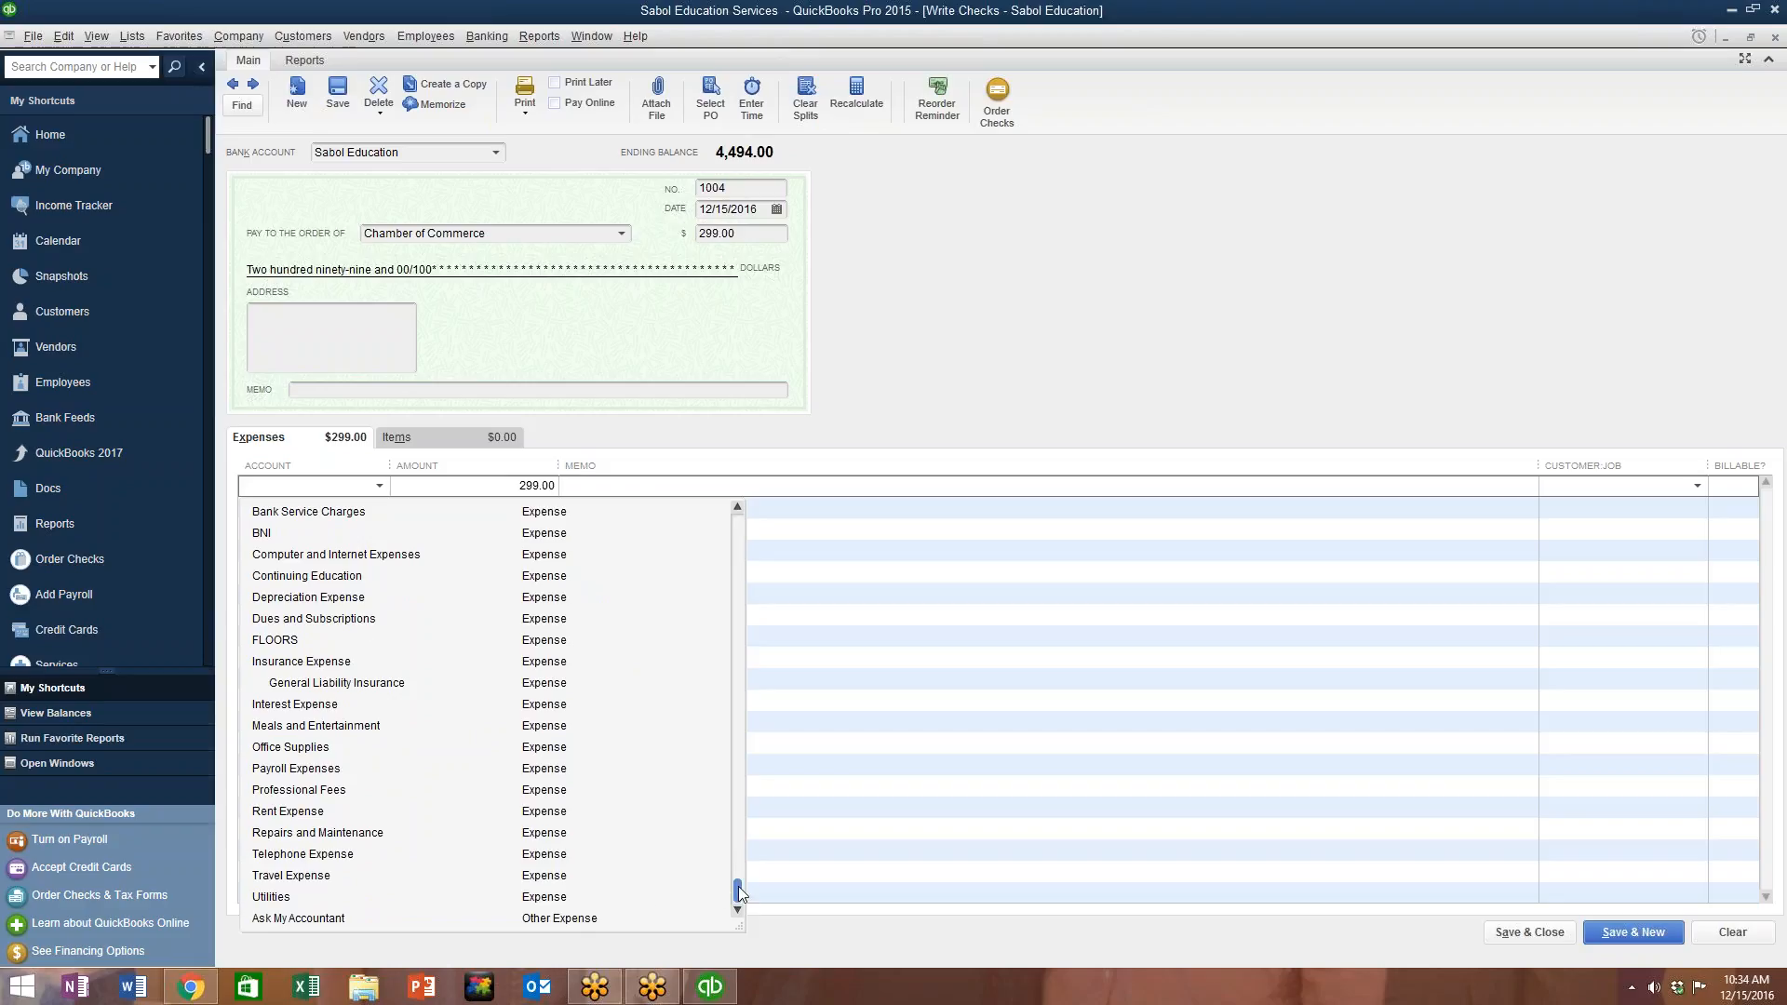
pyautogui.moveTo(738, 892); pyautogui.dragTo(760, 547)
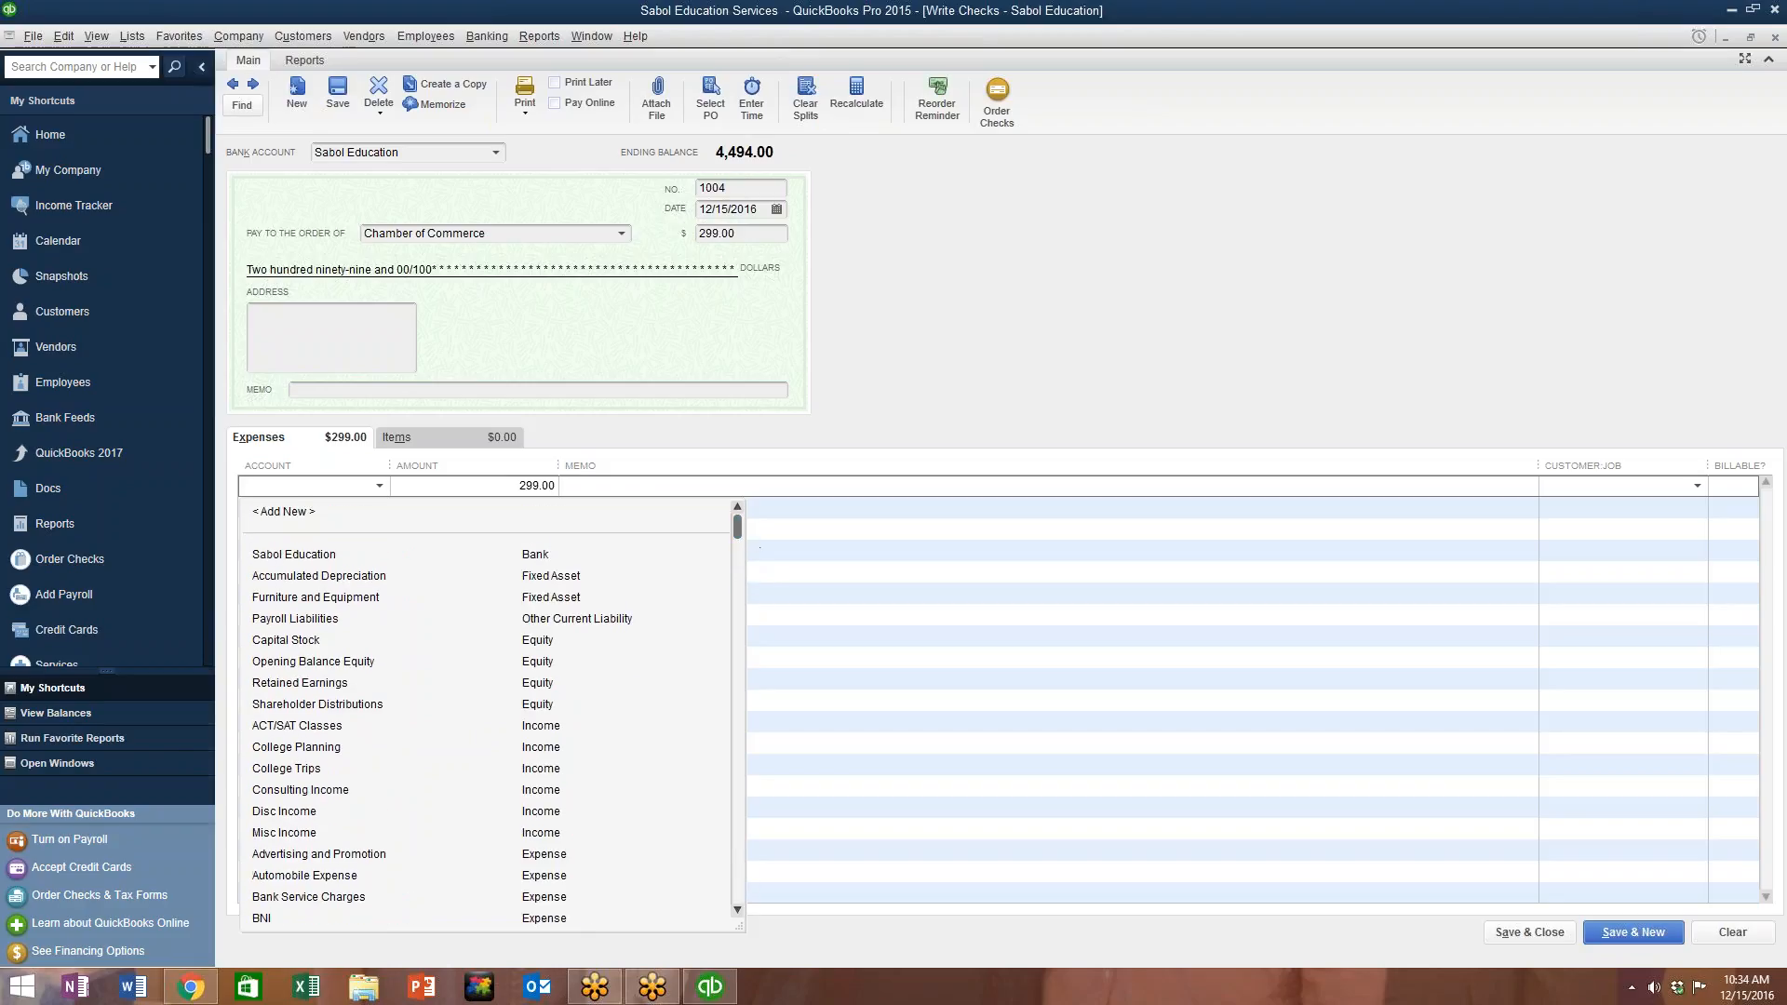
pyautogui.click(556, 527)
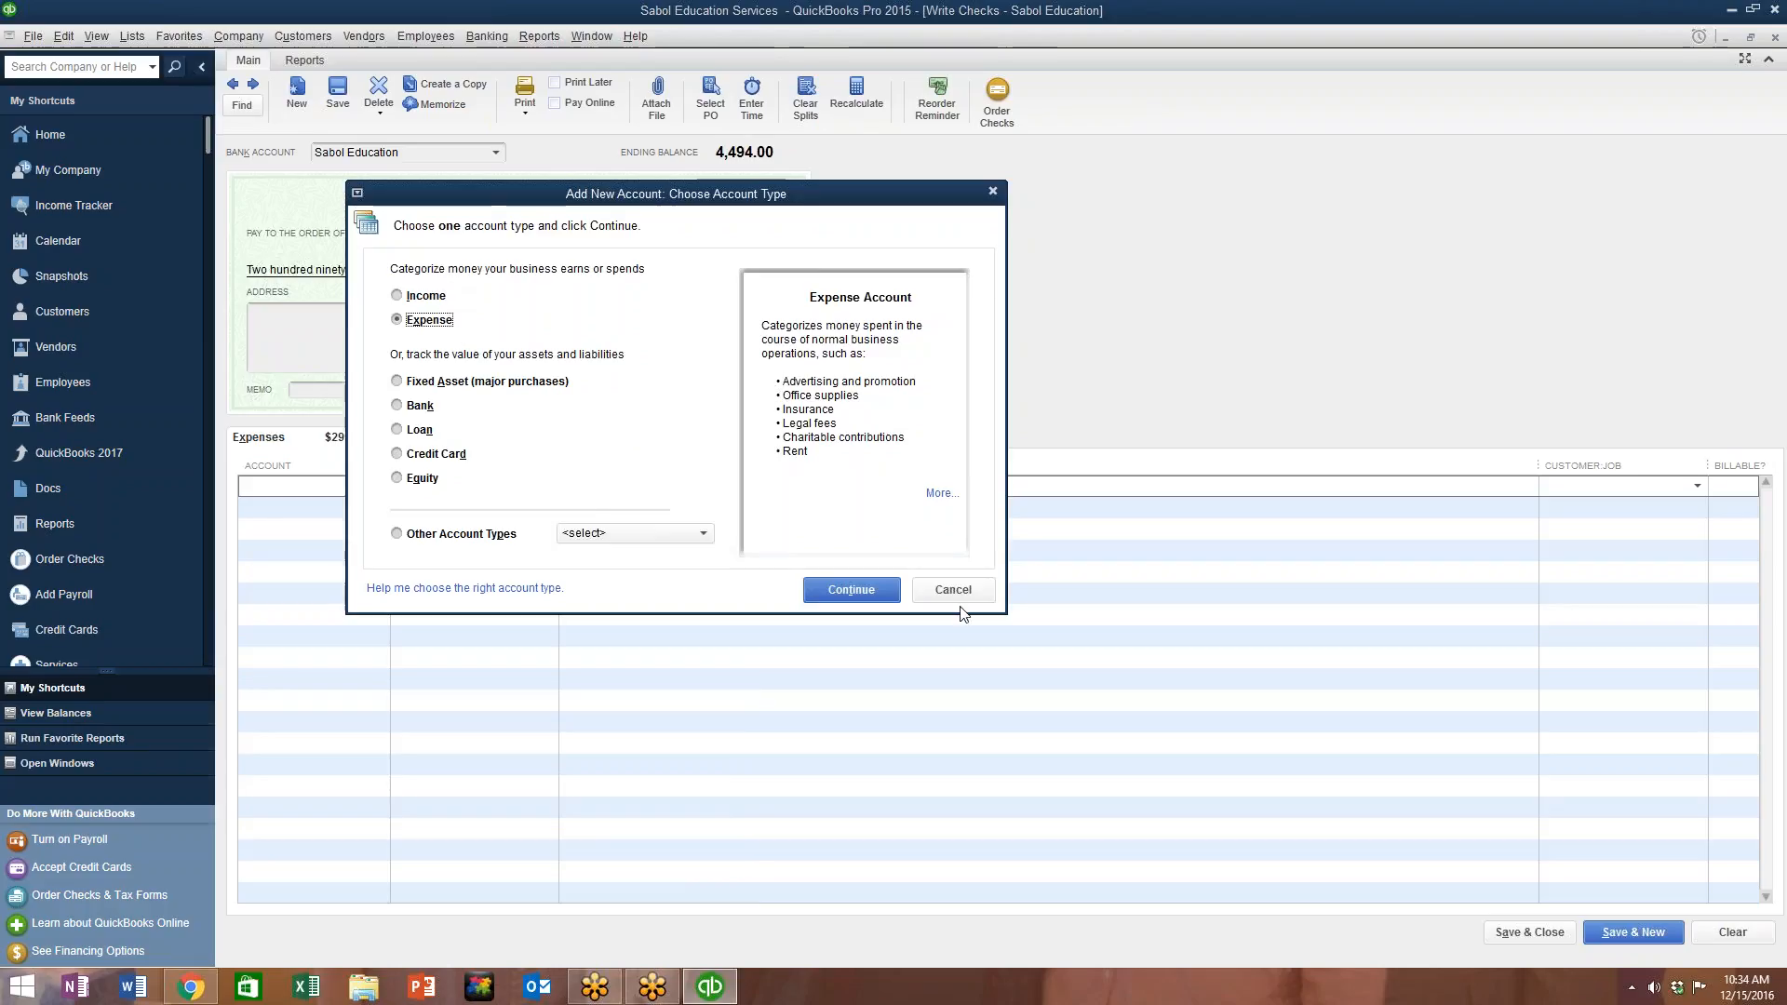
# Step: Create a new Expense account named Marketing
pyautogui.click(851, 588)
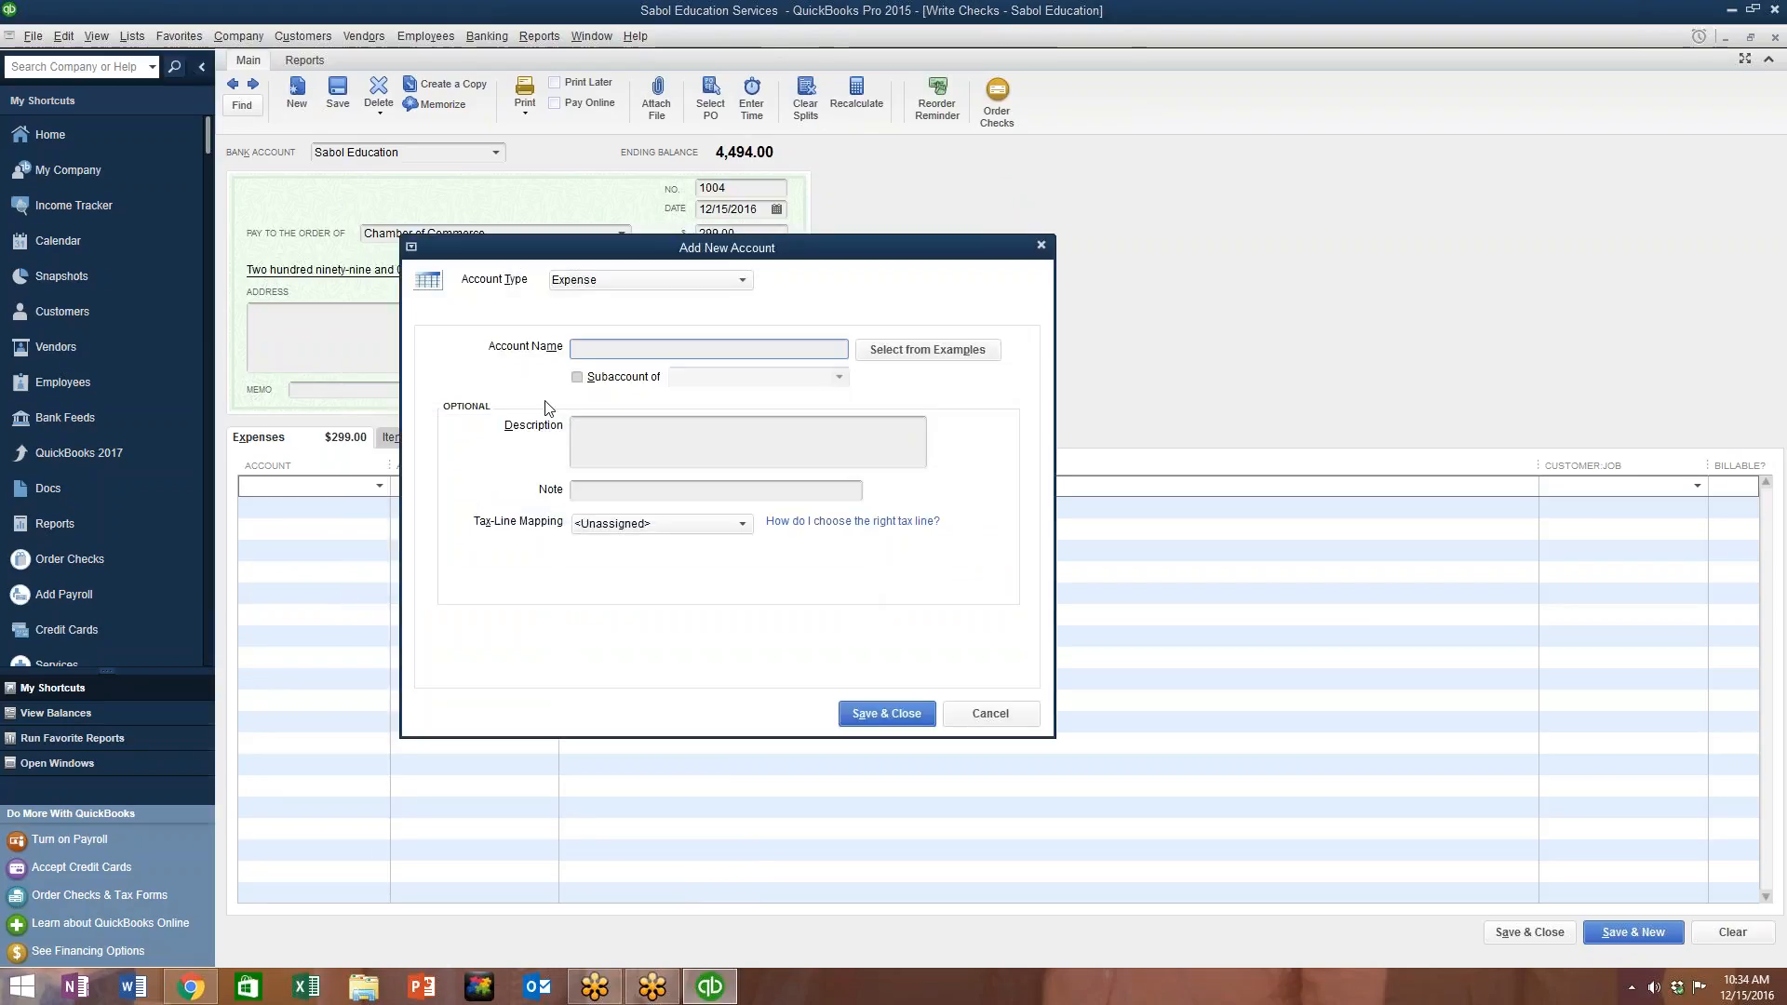
pyautogui.write('Marketing')
pyautogui.click(915, 714)
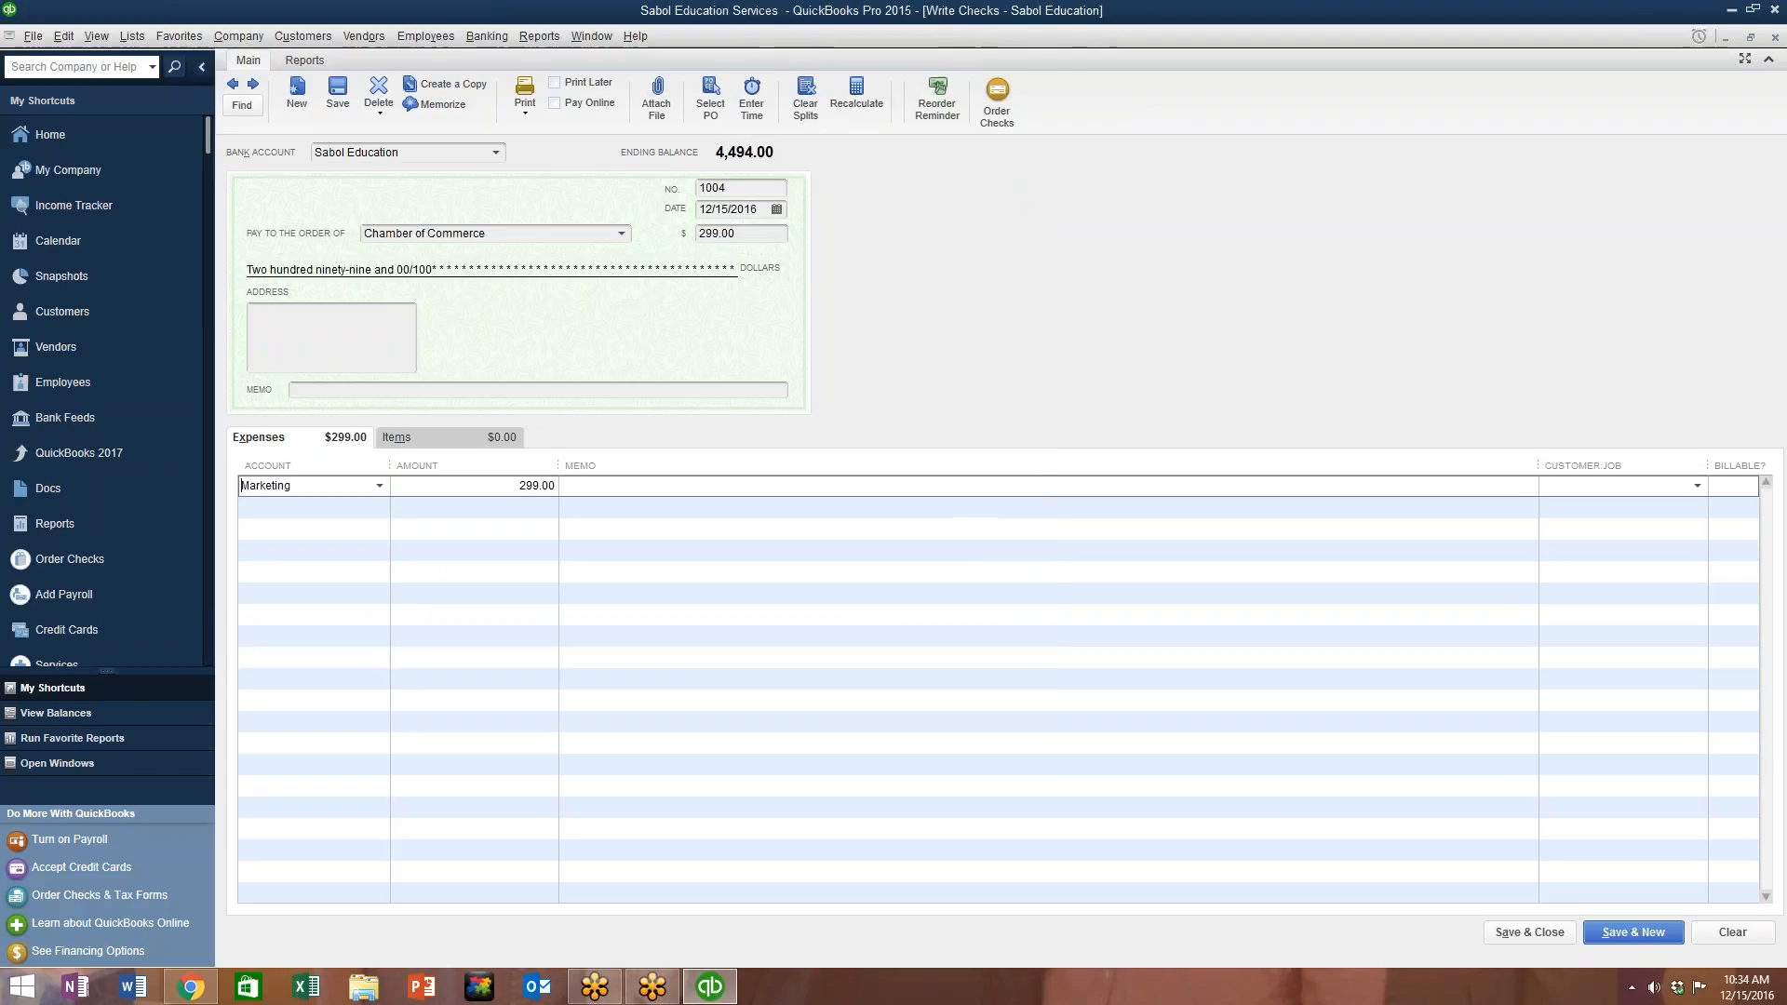
# Step: Charge check 1004's expense line to Marketing and save the check
pyautogui.click(377, 488)
pyautogui.click(378, 486)
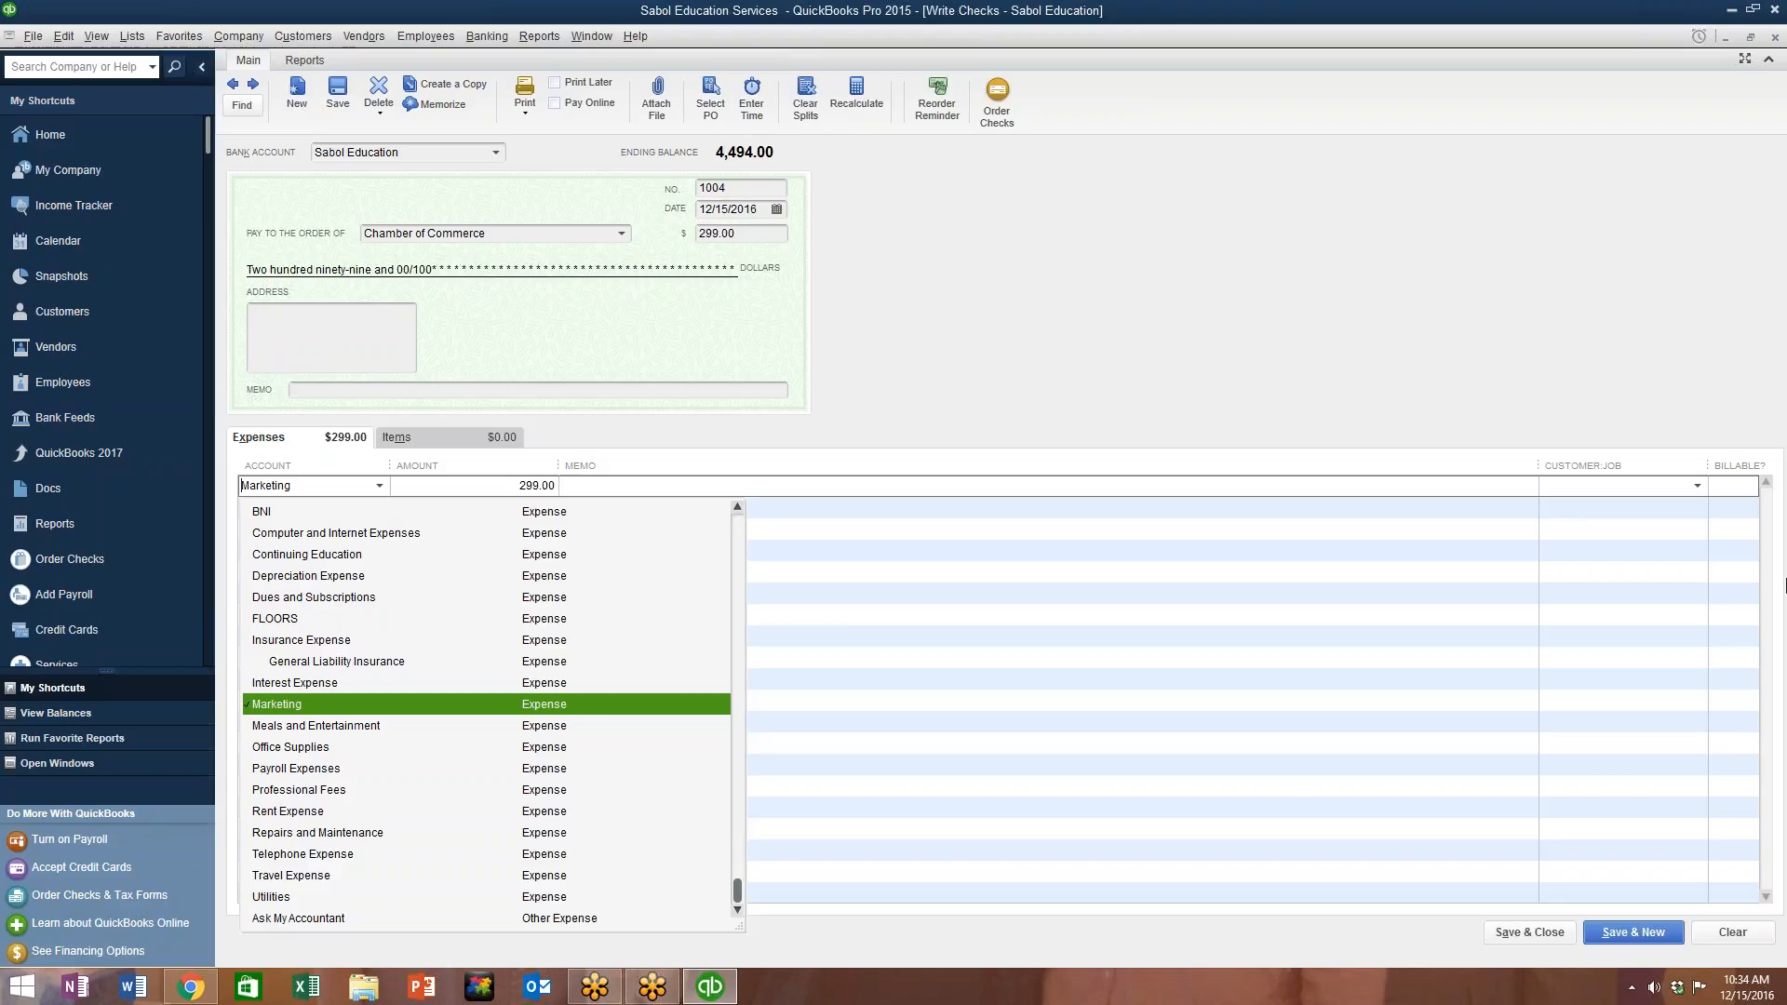
pyautogui.click(1024, 528)
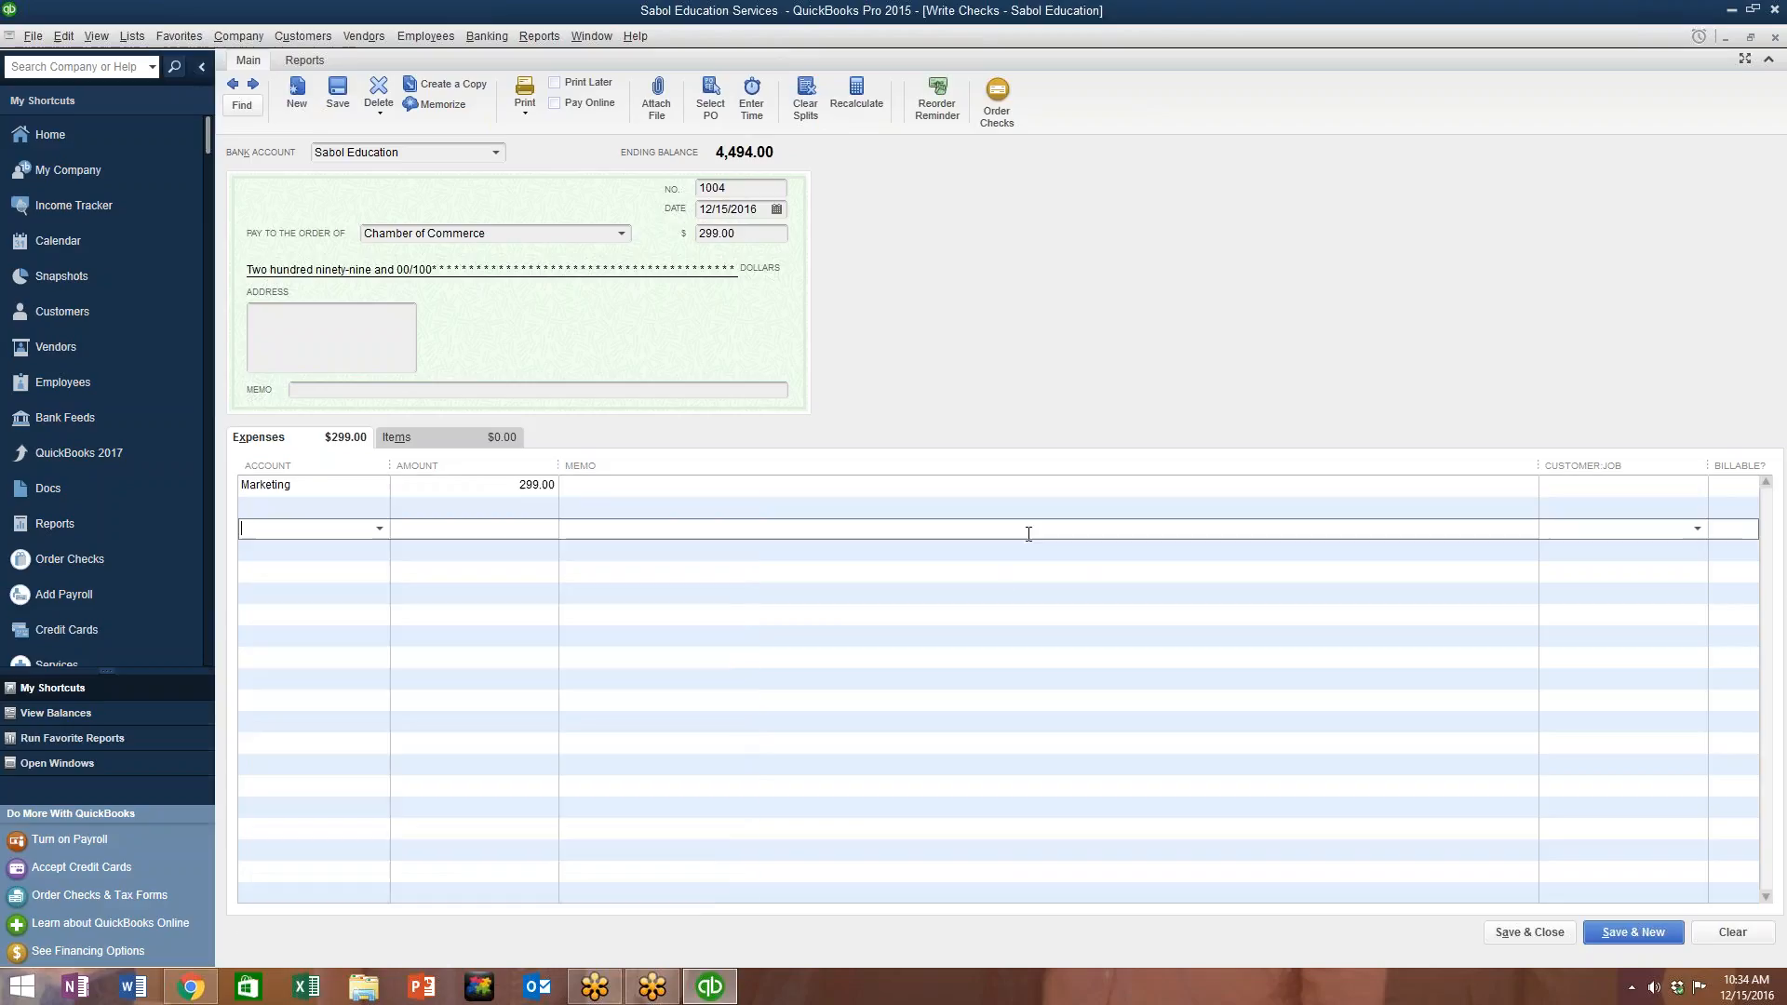
pyautogui.click(1617, 933)
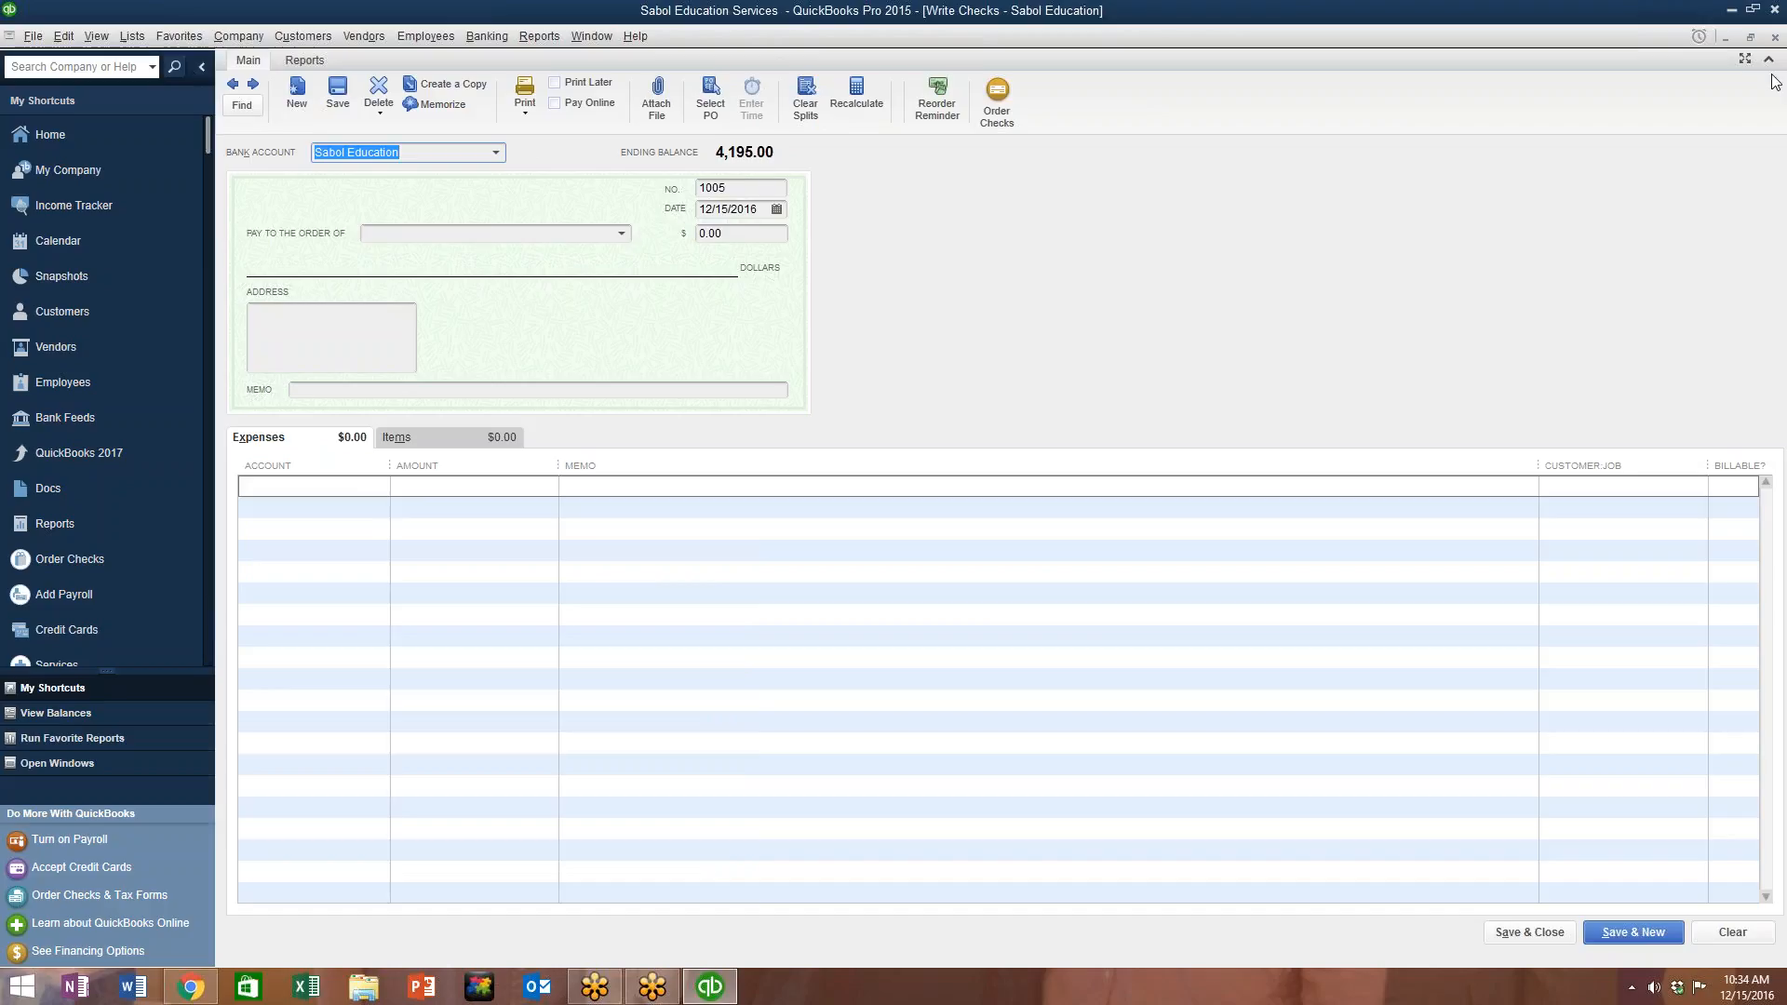
# Step: Close Write Checks and run the Profit & Loss Standard report for December 1–15, 2016
pyautogui.click(1774, 37)
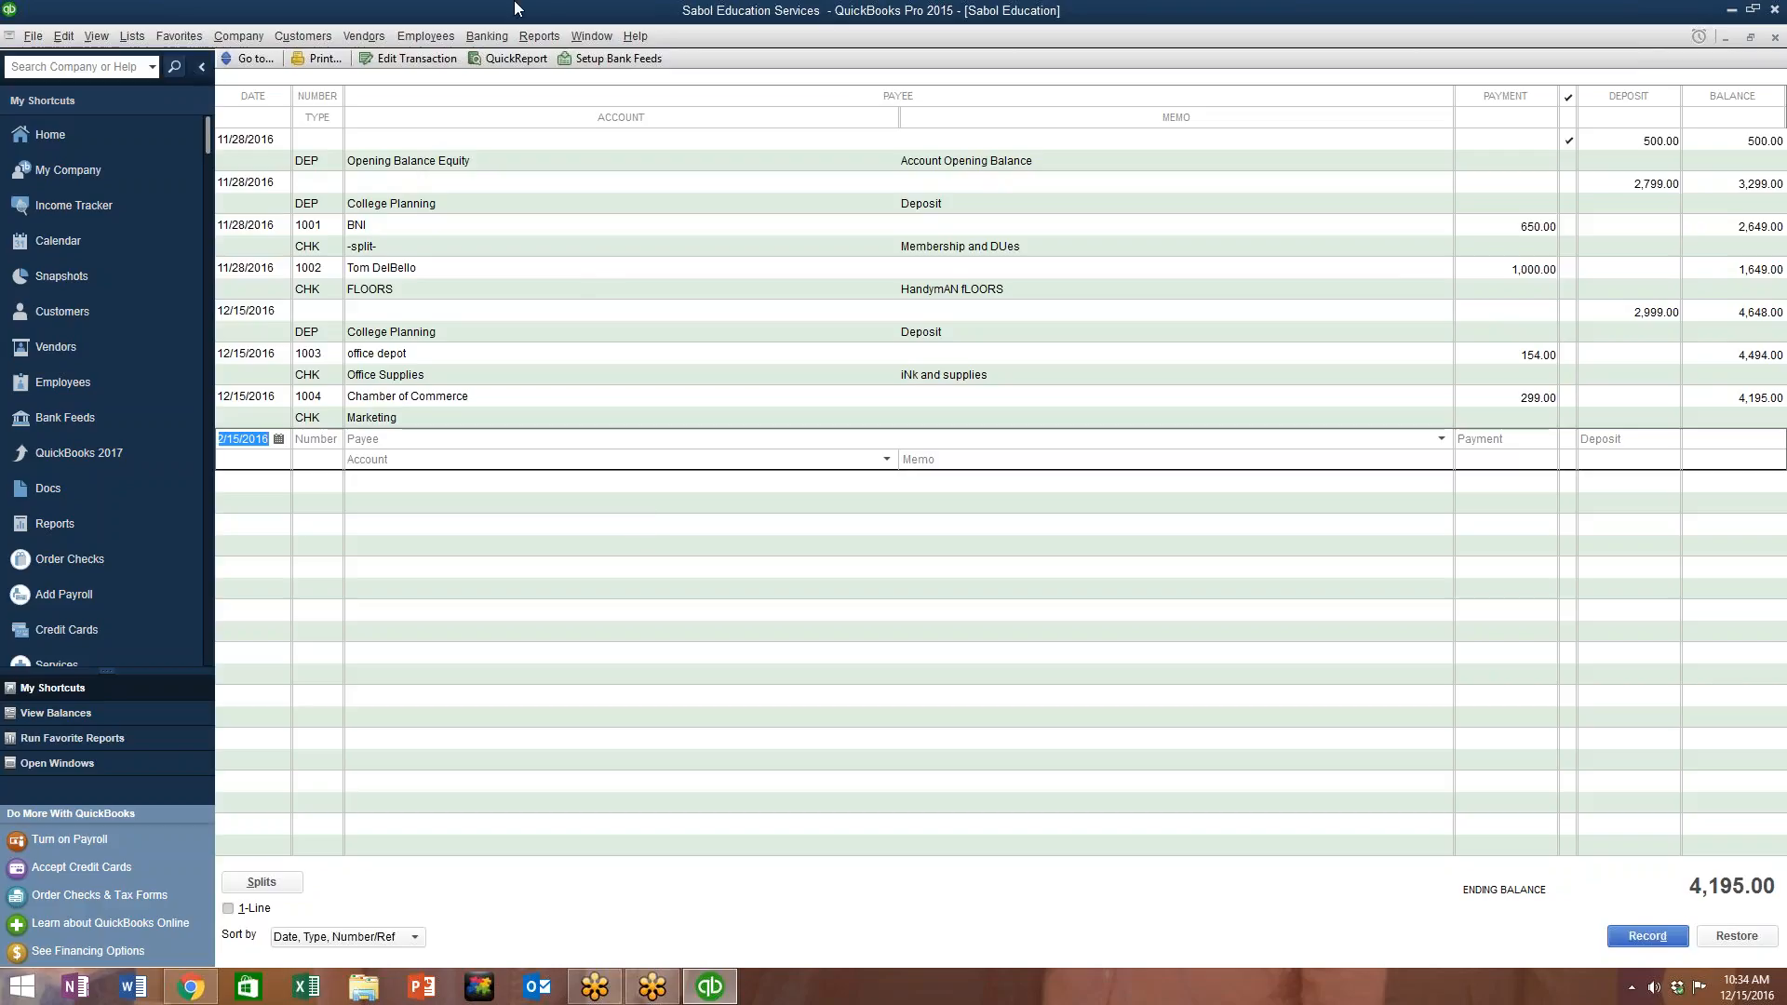
pyautogui.click(538, 37)
pyautogui.moveTo(575, 162)
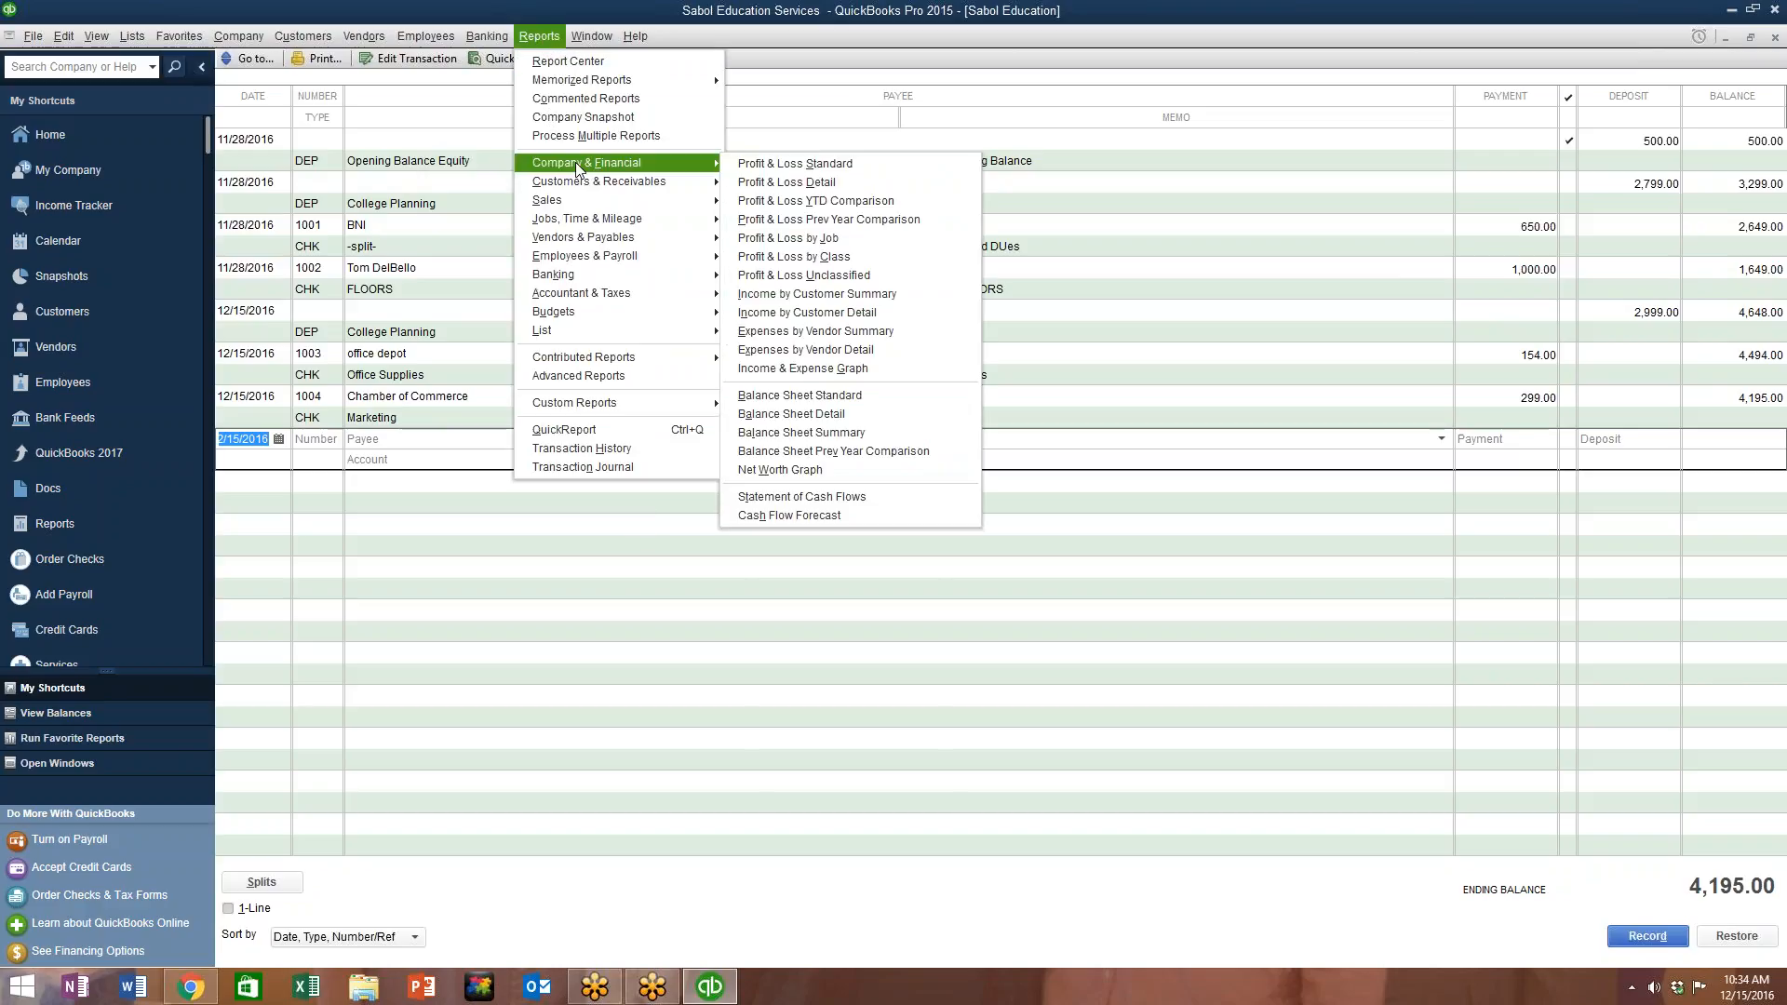
pyautogui.click(763, 163)
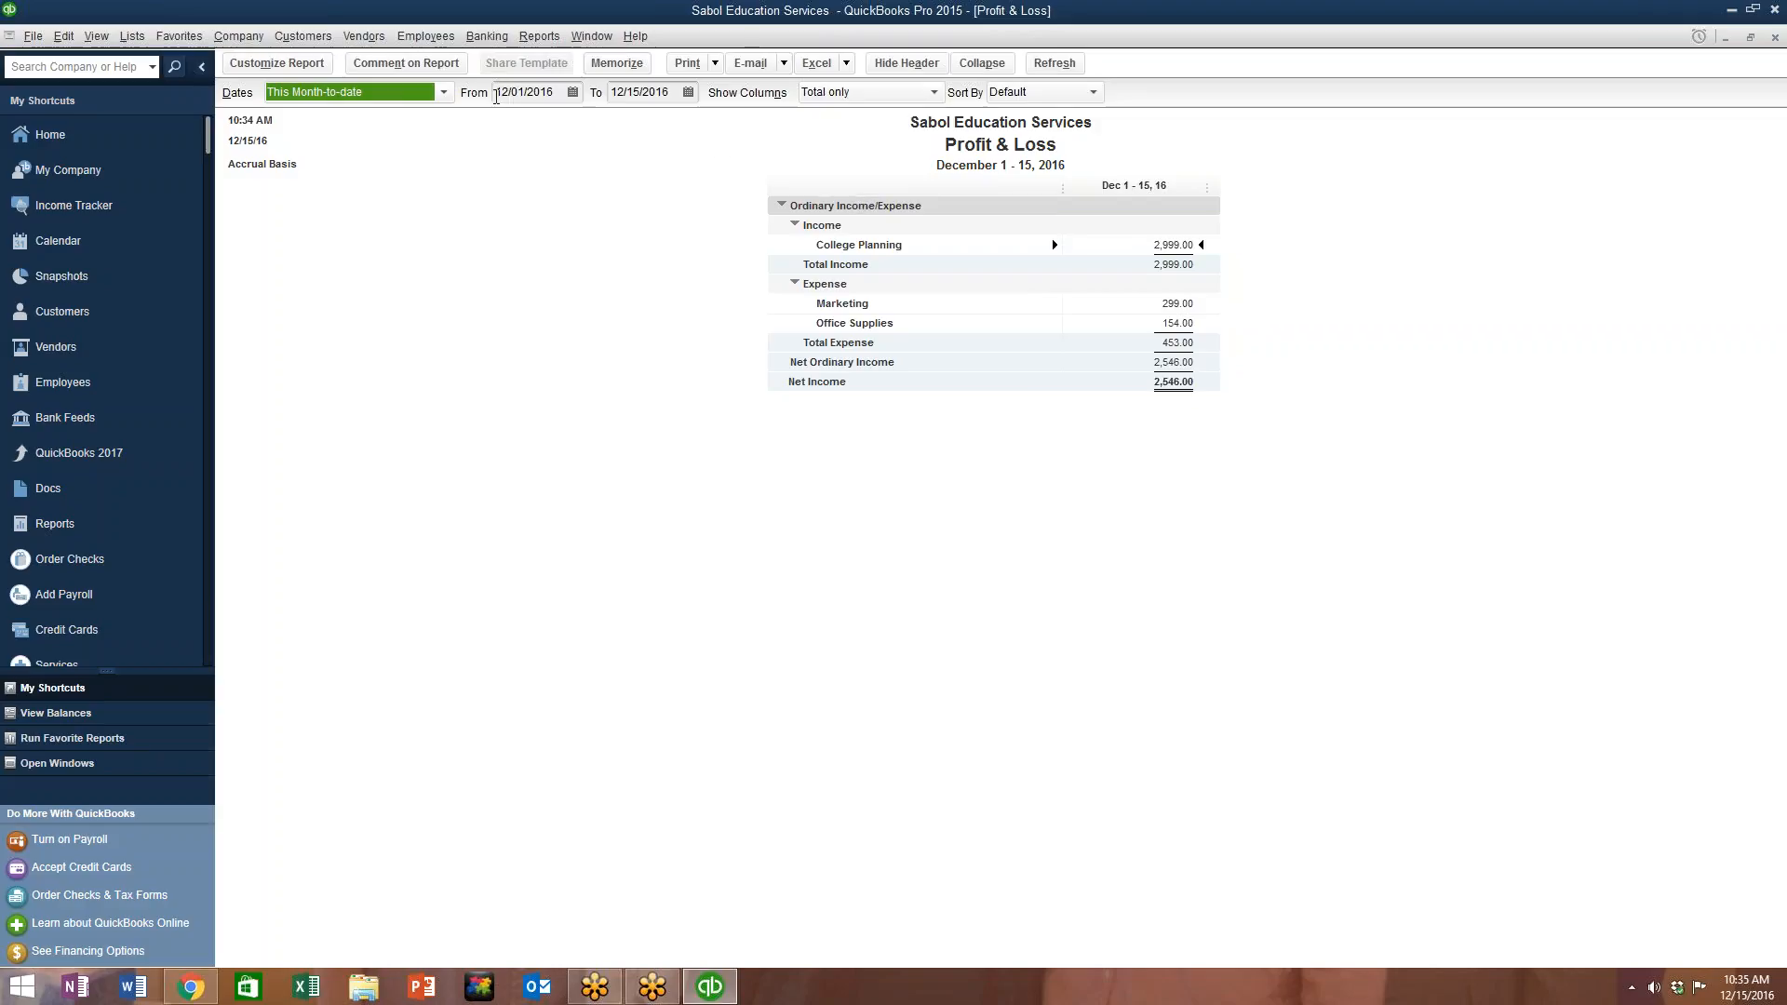
# Step: Change the Profit & Loss report's date range to This Fiscal Year (January–December 2016)
pyautogui.click(443, 92)
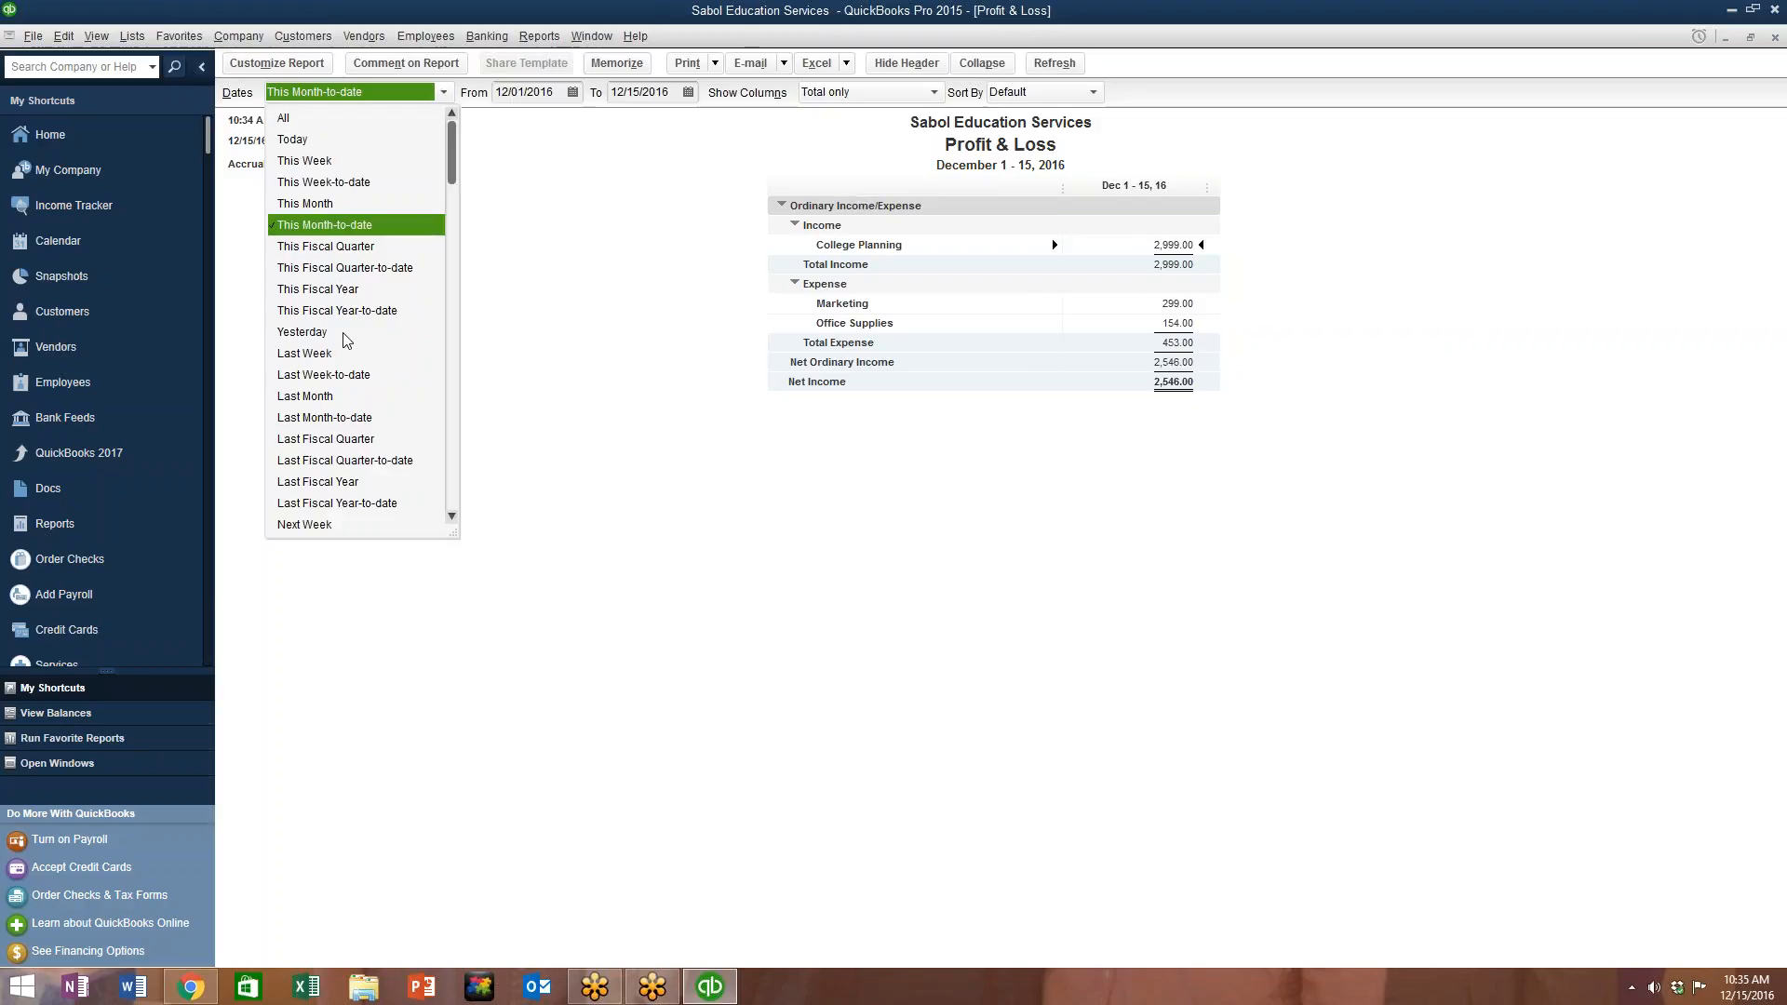
pyautogui.click(326, 292)
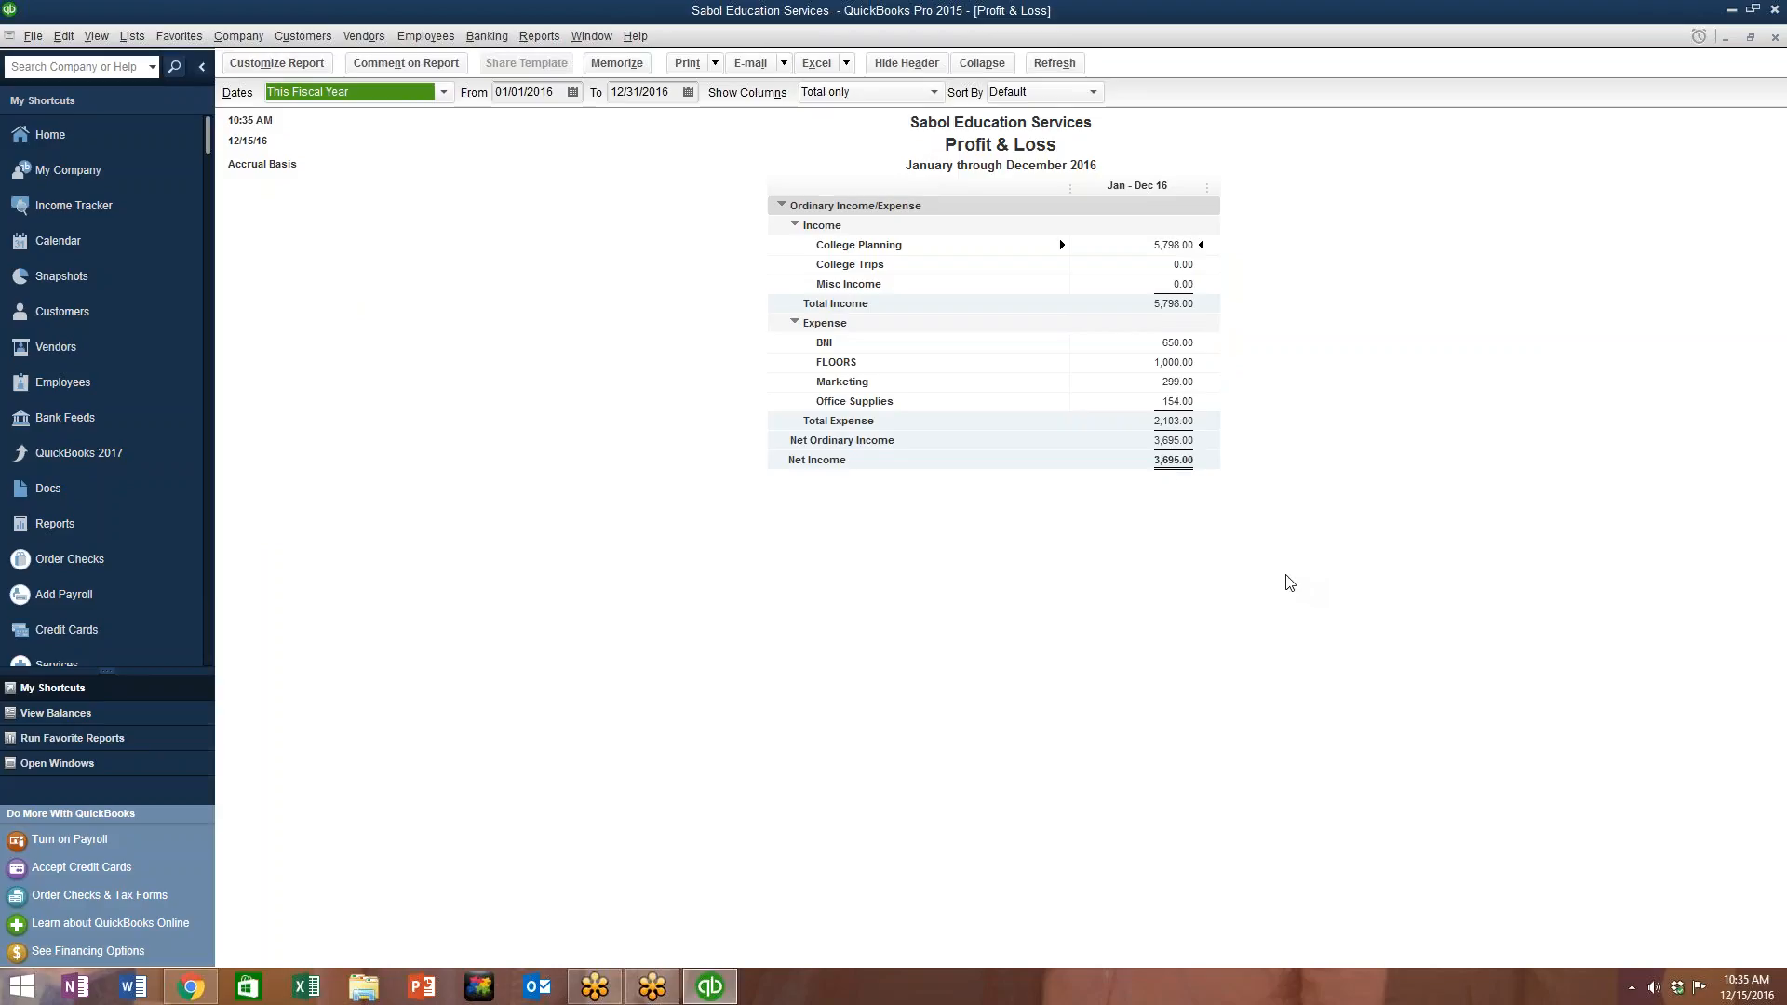
pyautogui.click(540, 36)
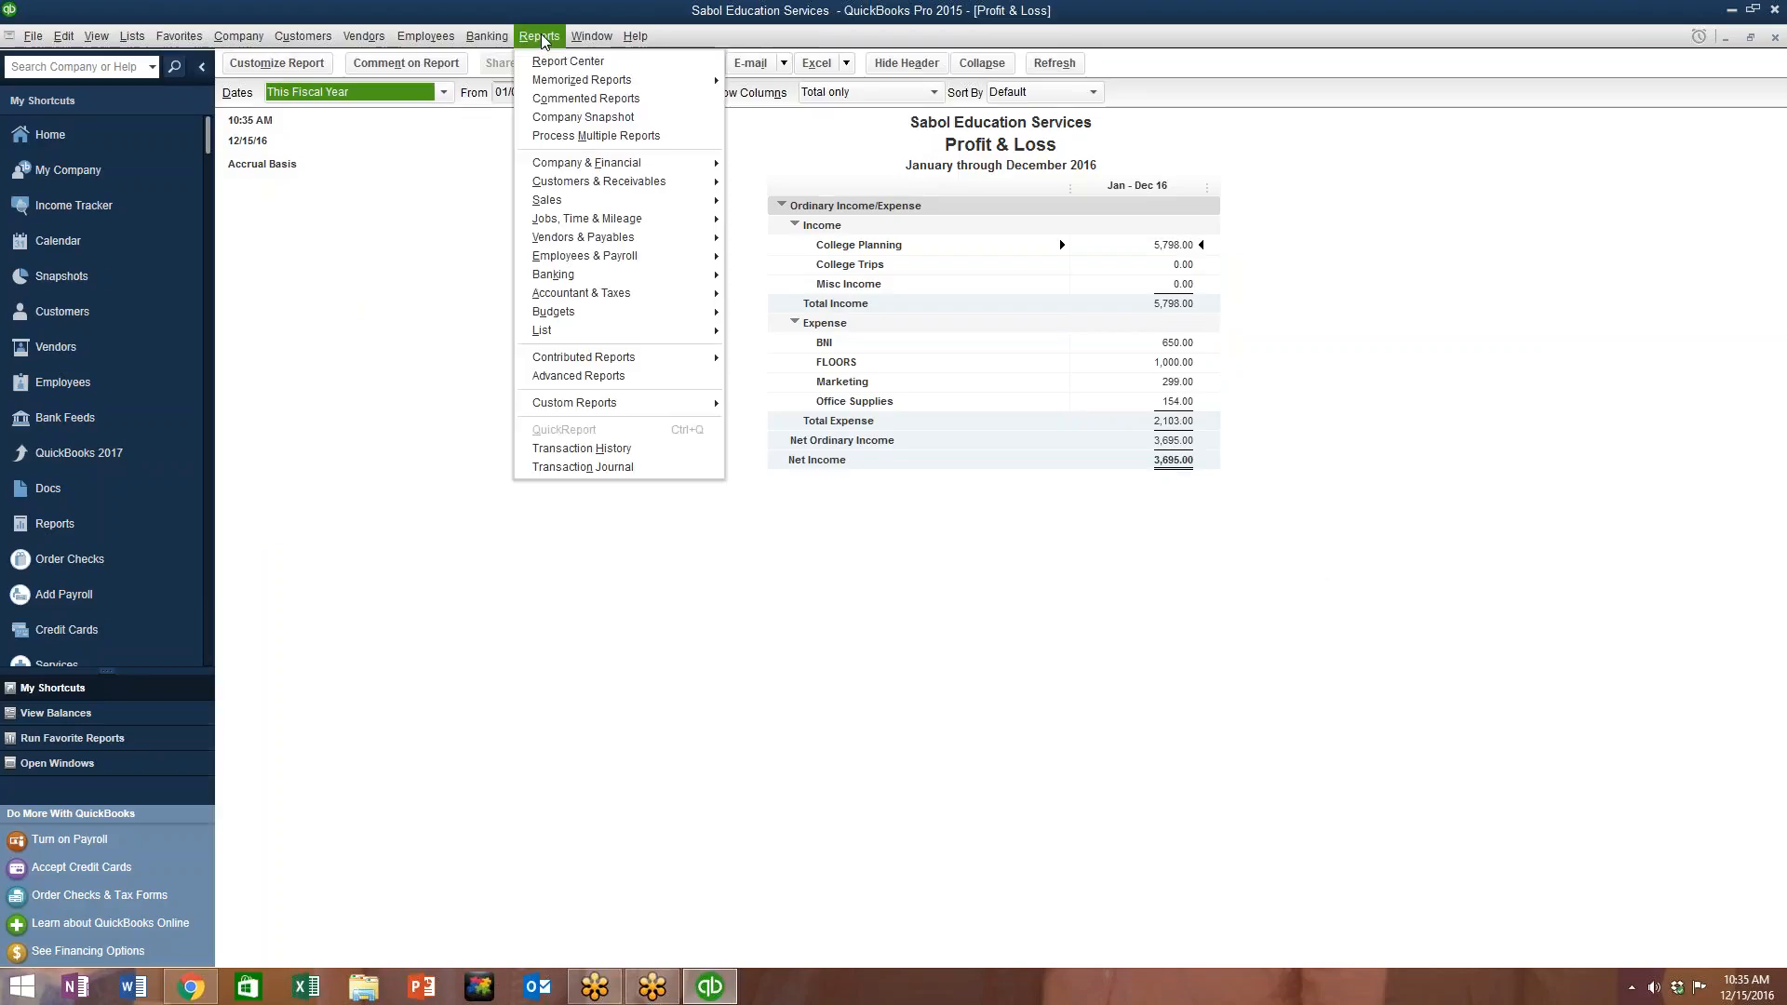
pyautogui.moveTo(651, 163)
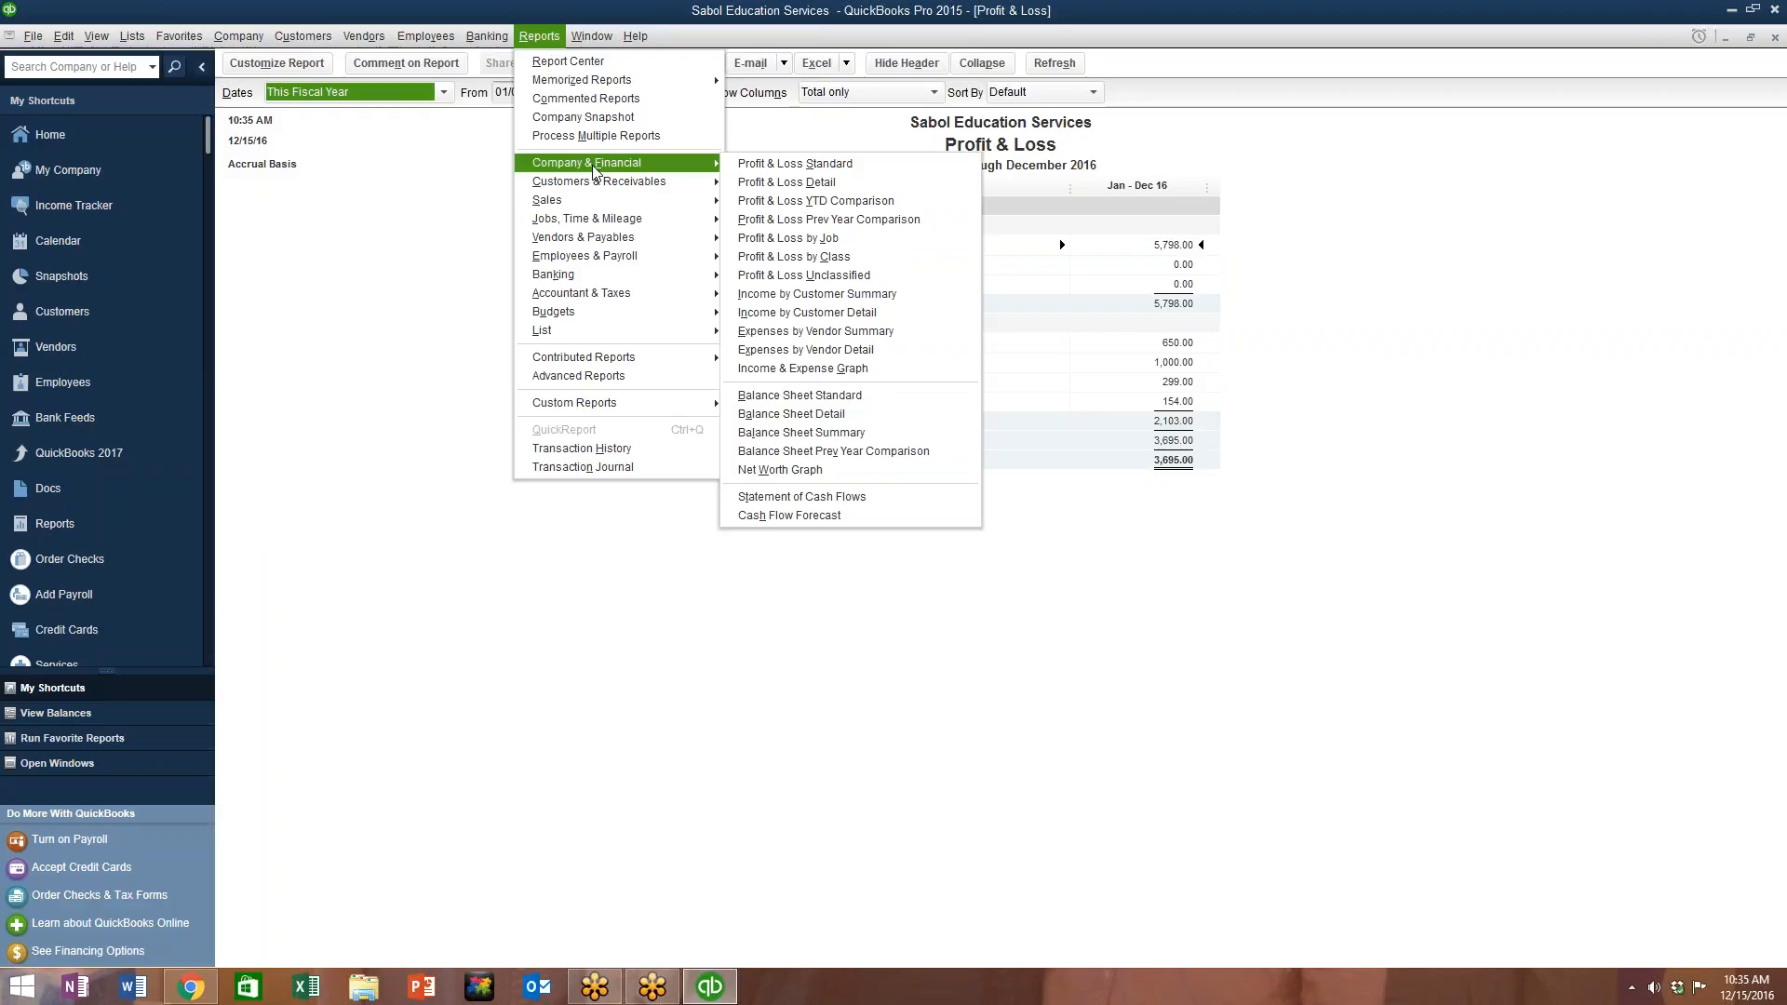
# Step: Close the Profit & Loss report without memorizing it, returning to the Sabol Education register
pyautogui.click(823, 397)
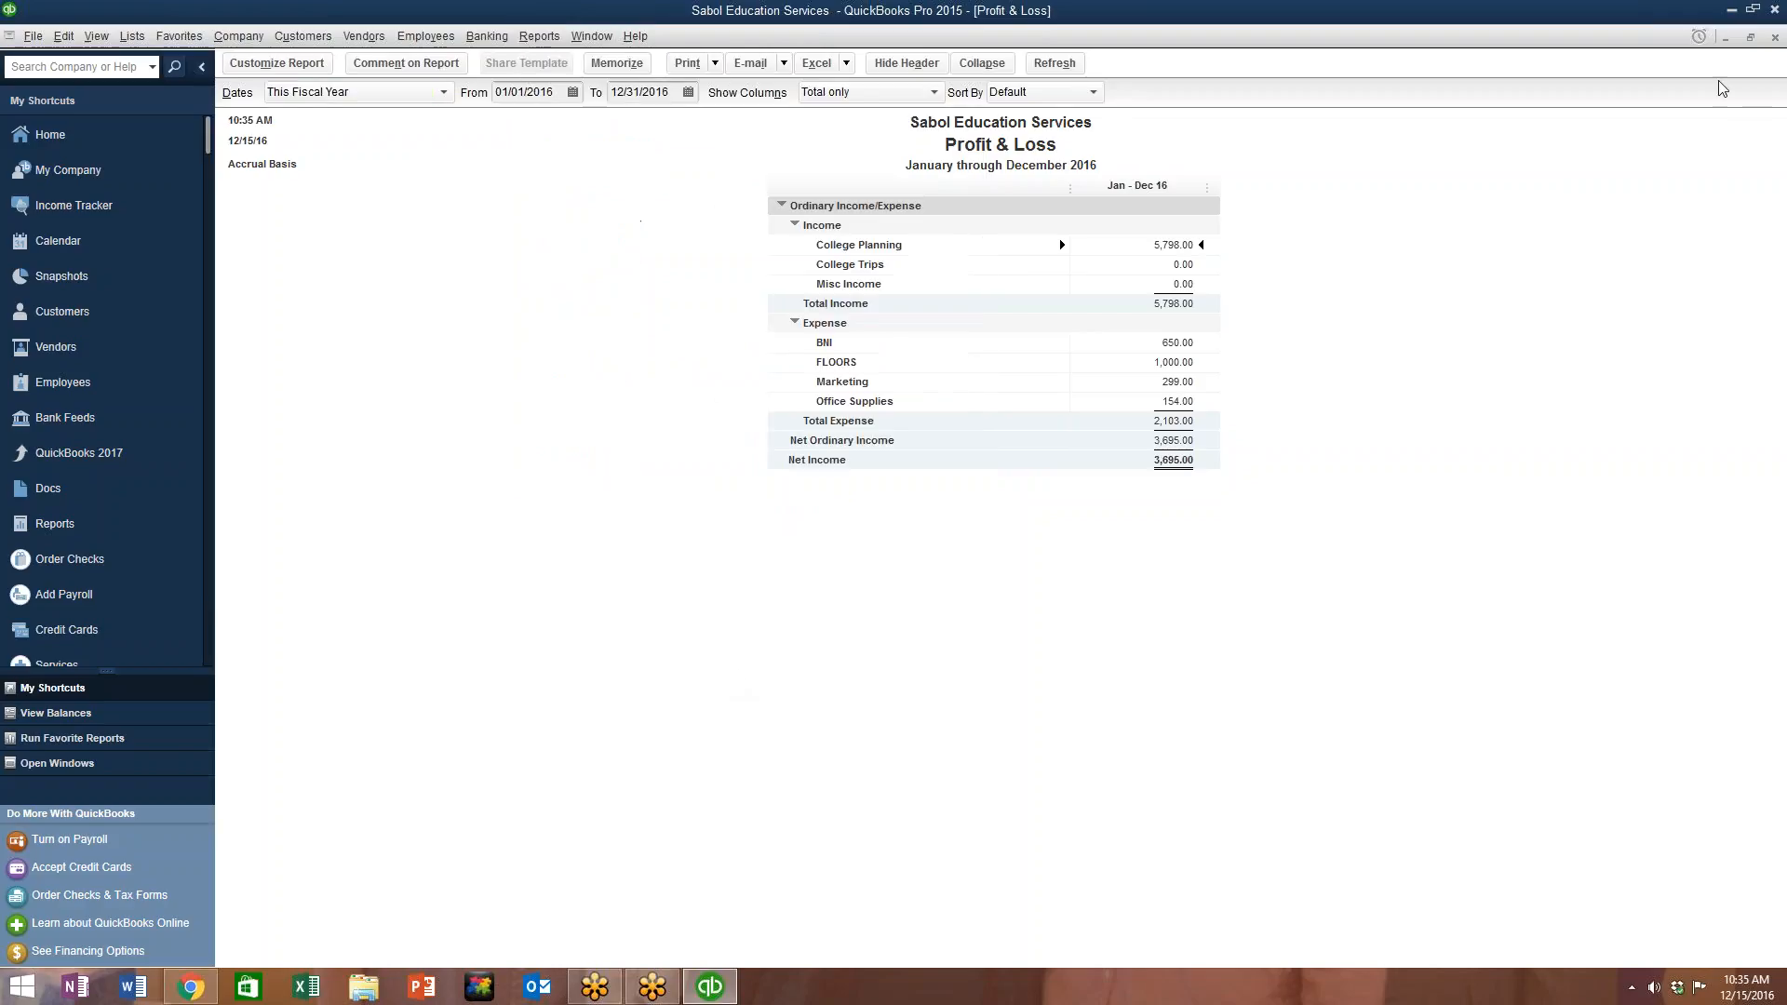
pyautogui.click(1774, 38)
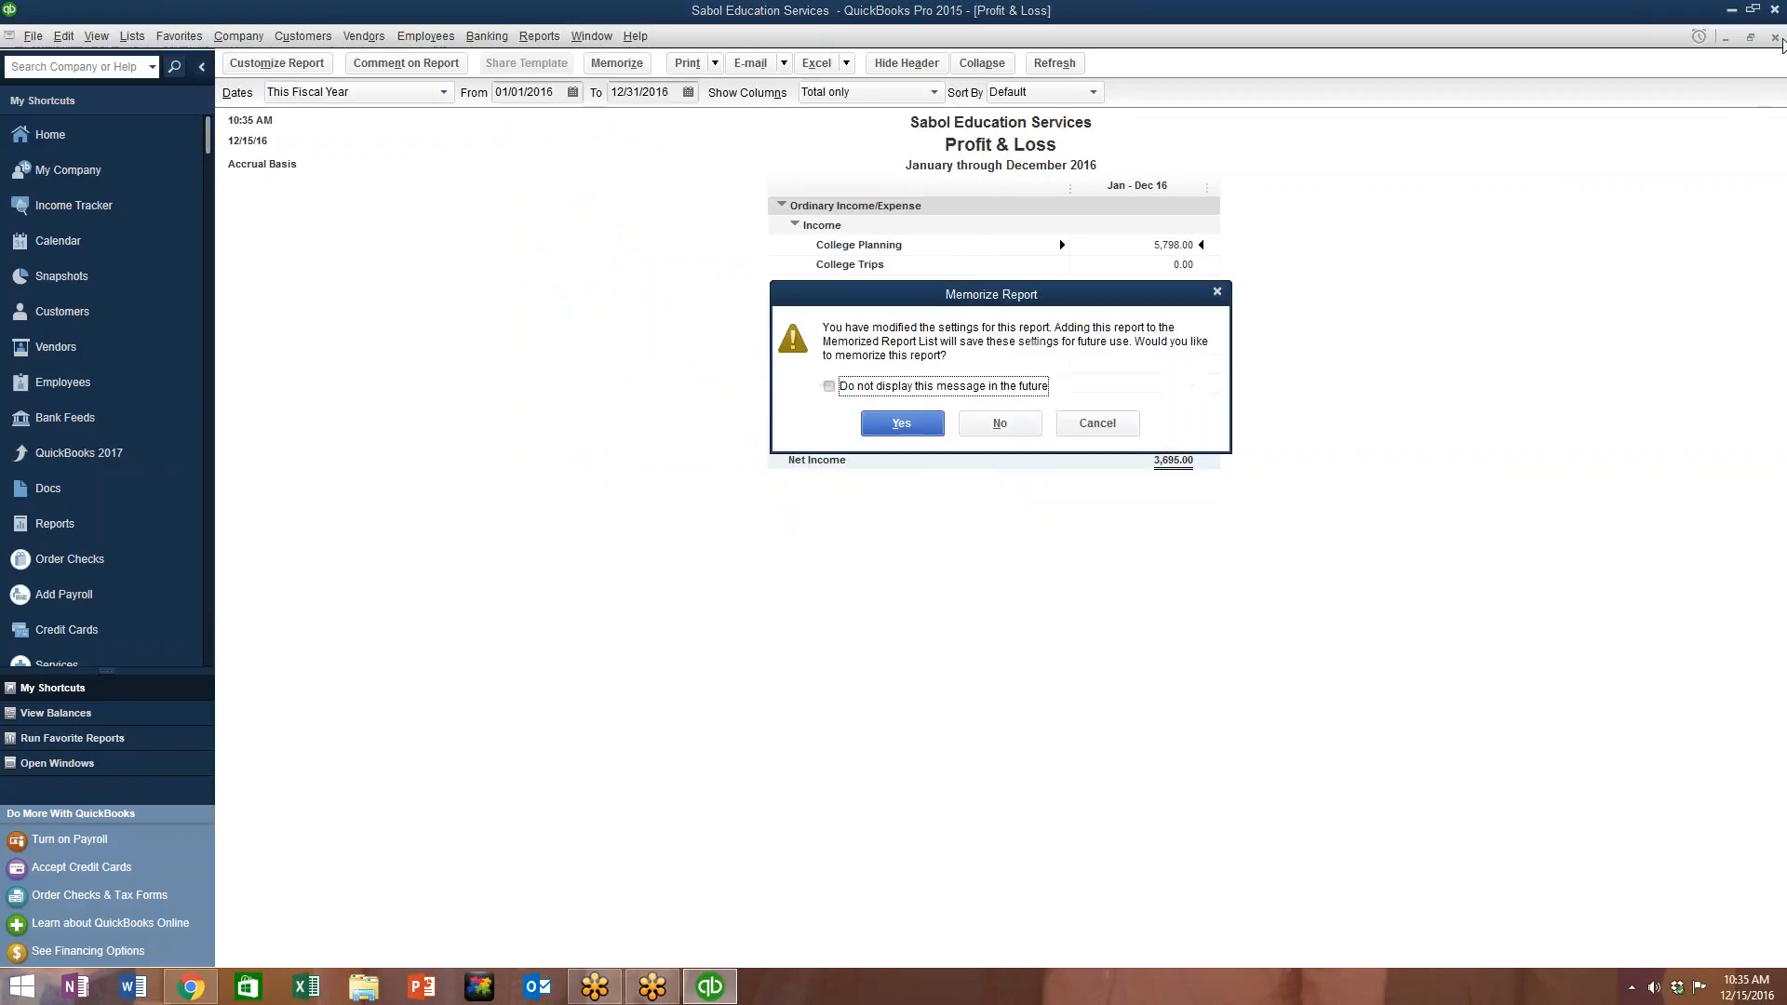
pyautogui.click(901, 423)
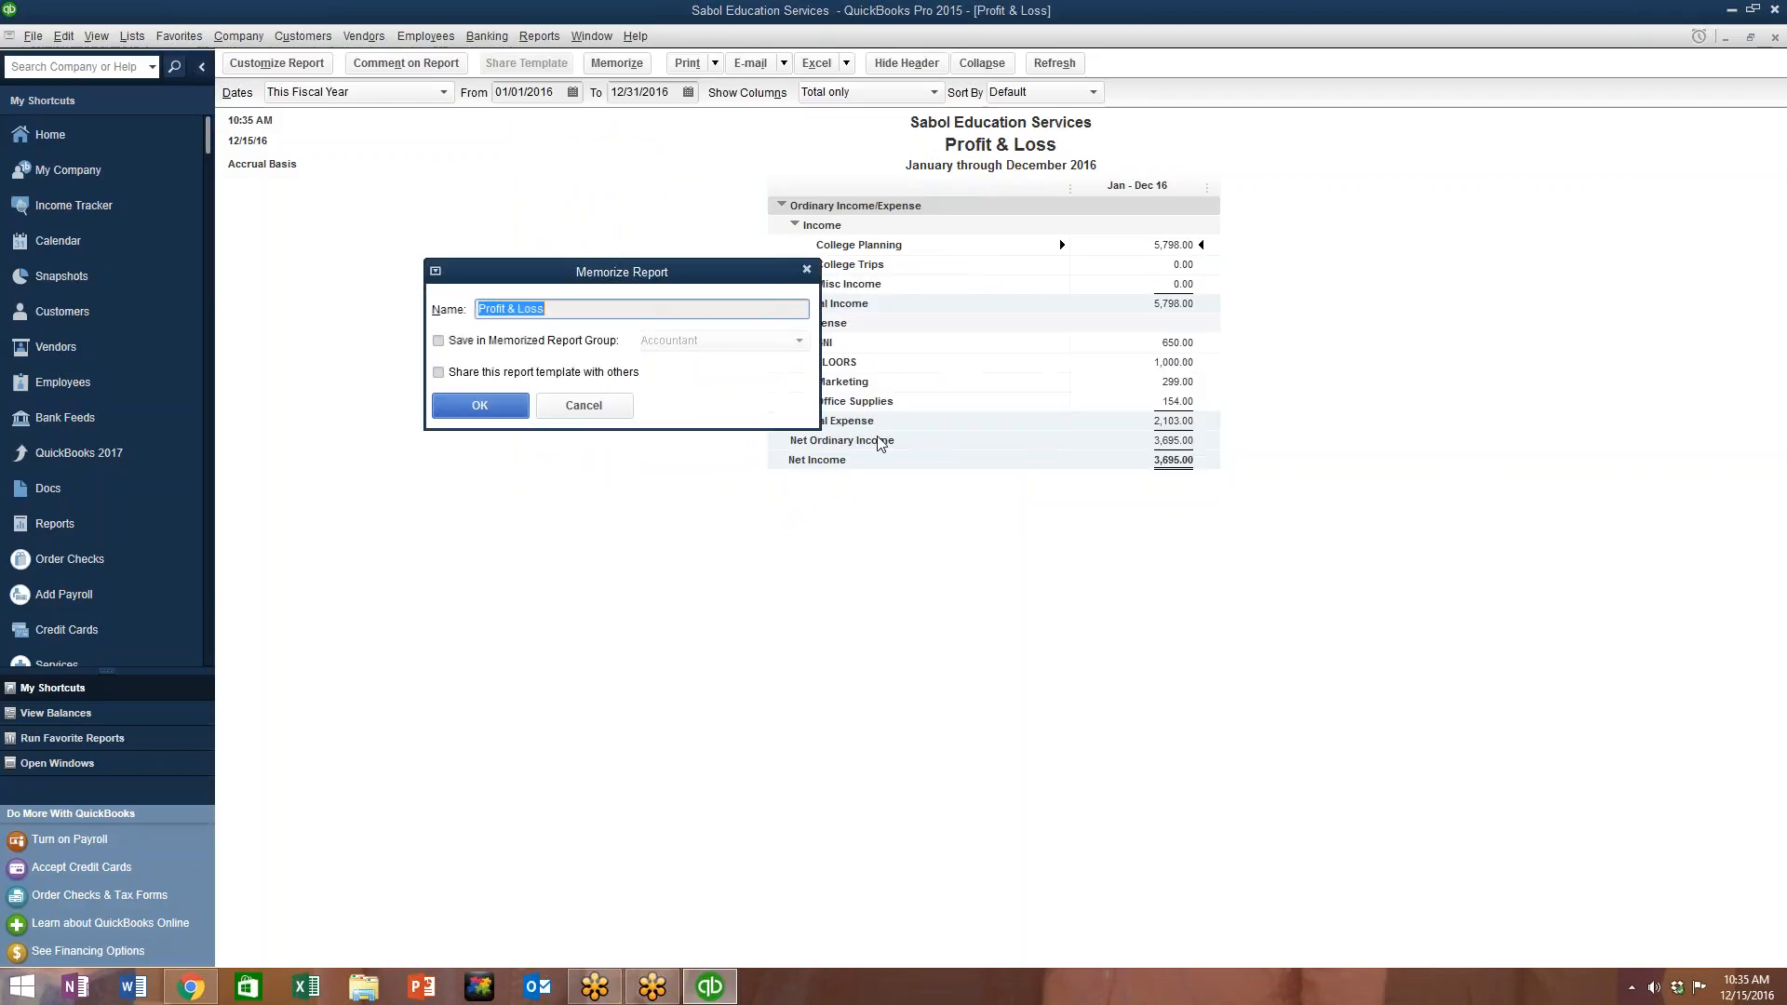
pyautogui.click(598, 407)
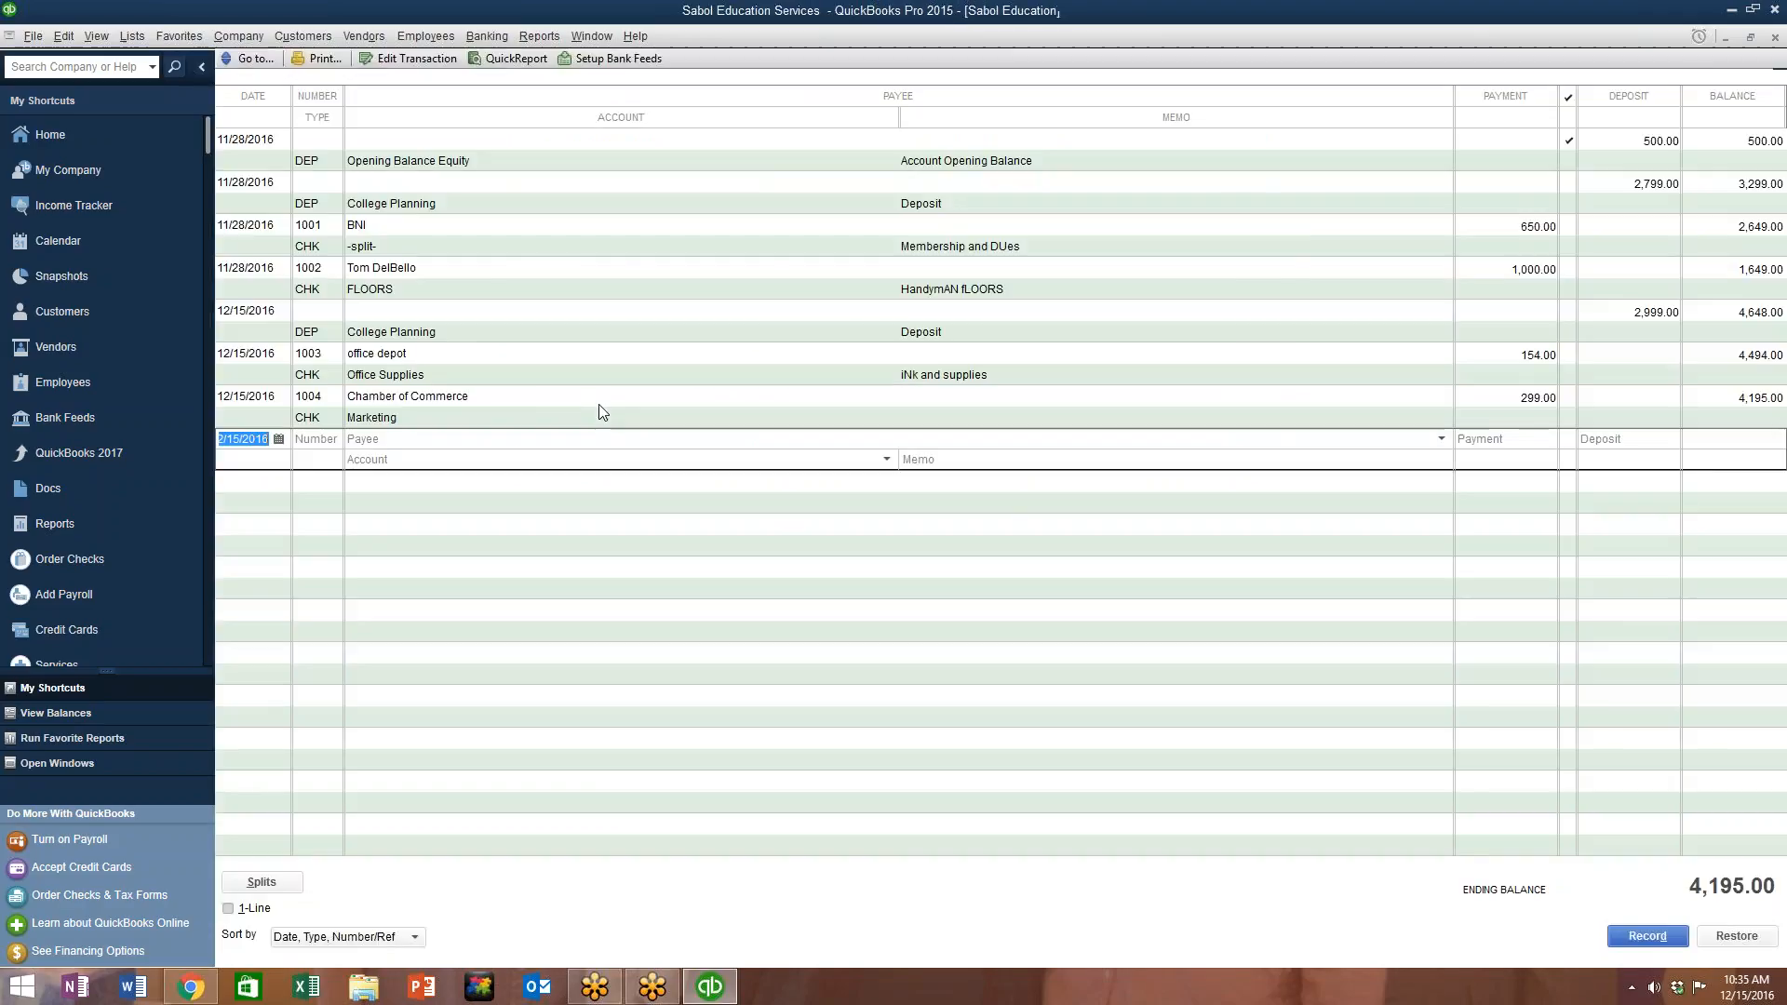
pyautogui.click(484, 37)
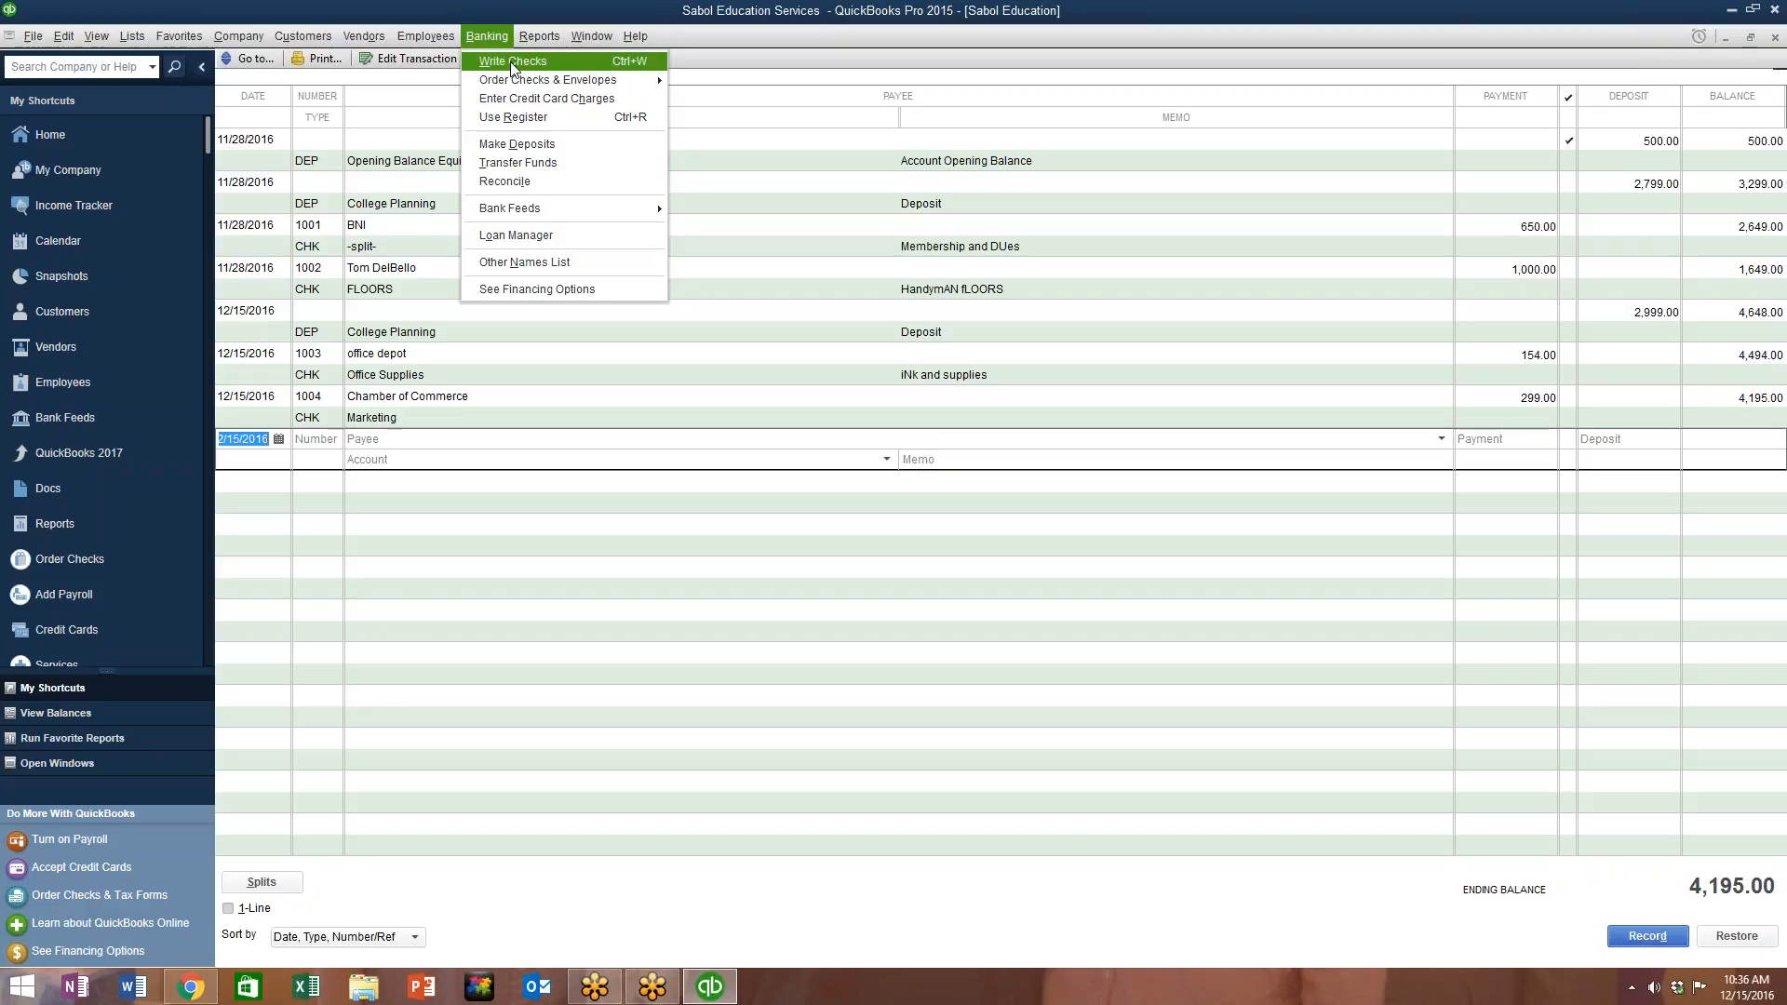
pyautogui.press('Right')
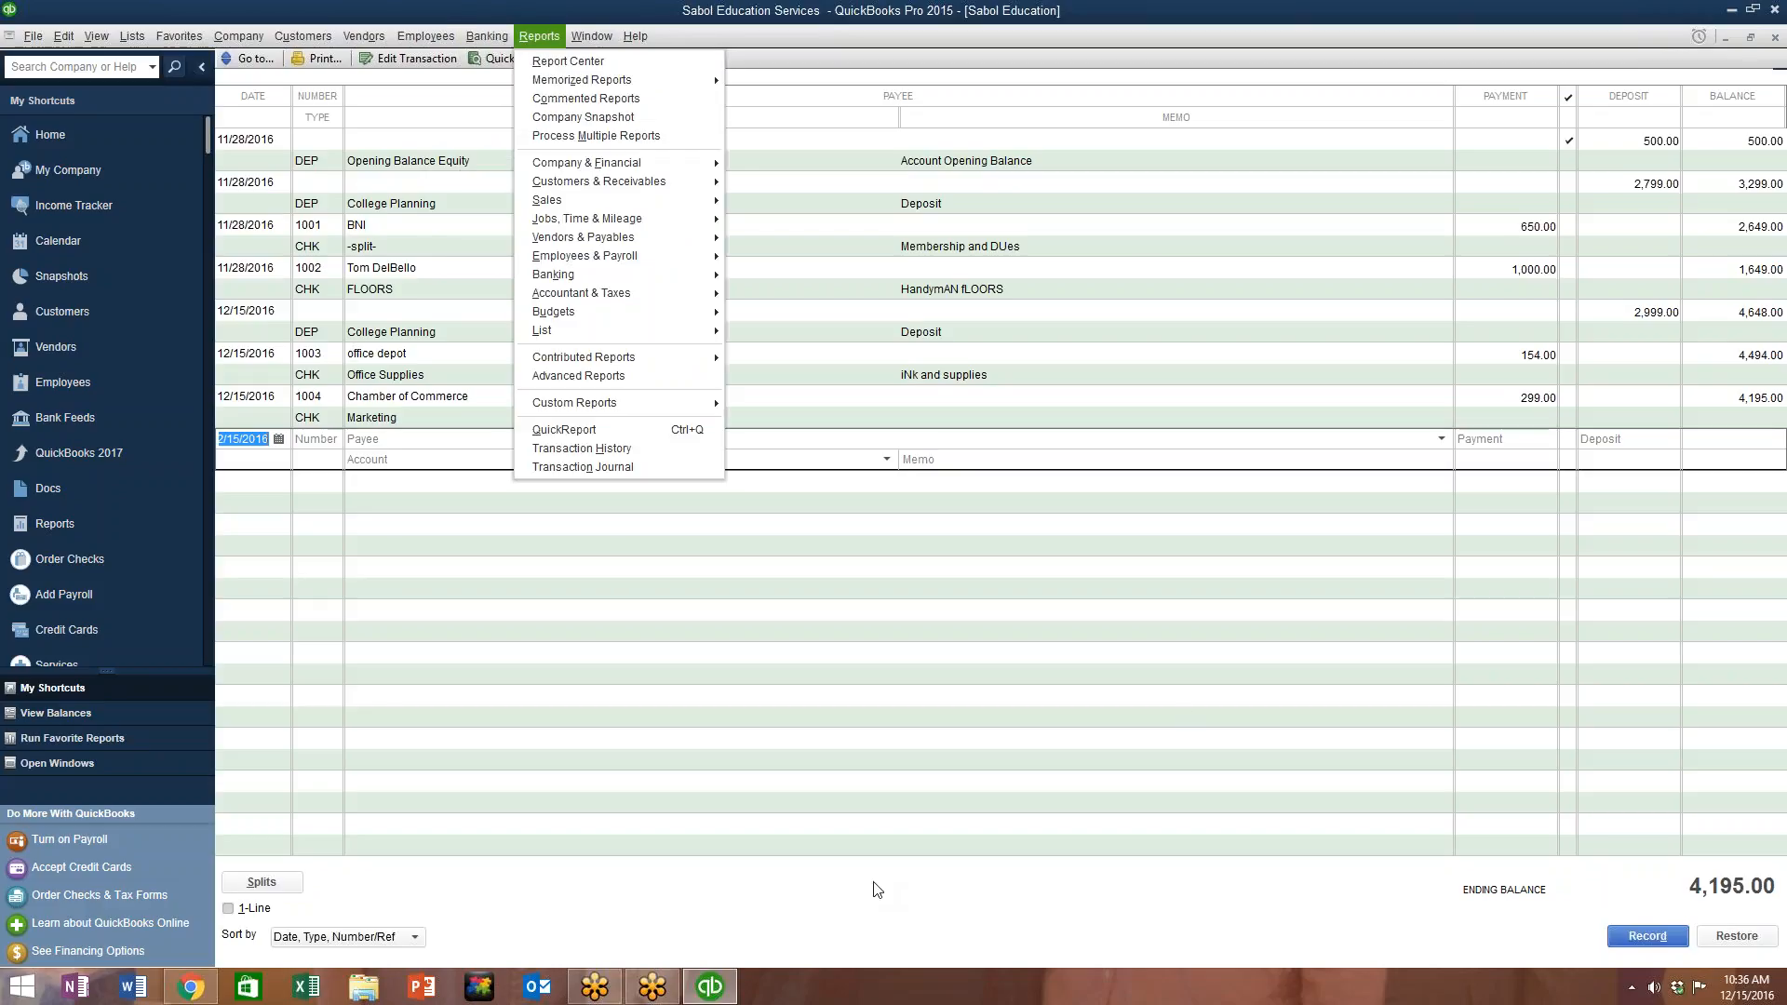
pyautogui.press('Left')
pyautogui.press('Left')
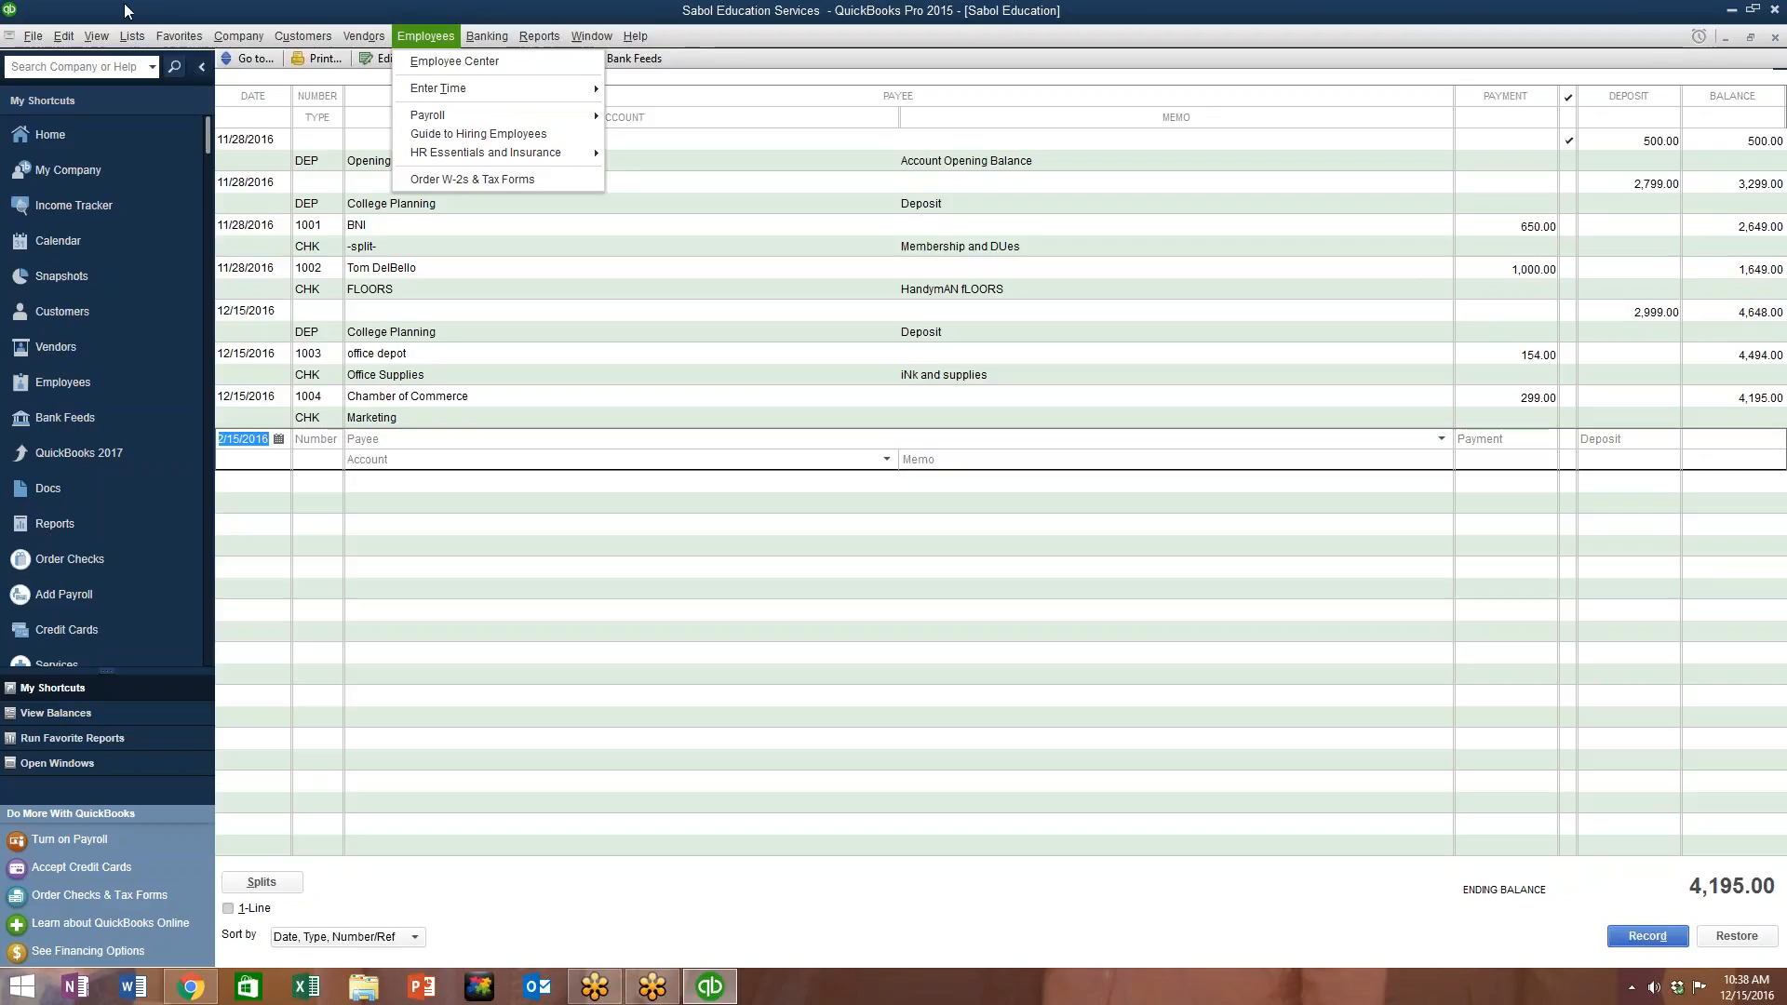
pyautogui.moveTo(361, 44)
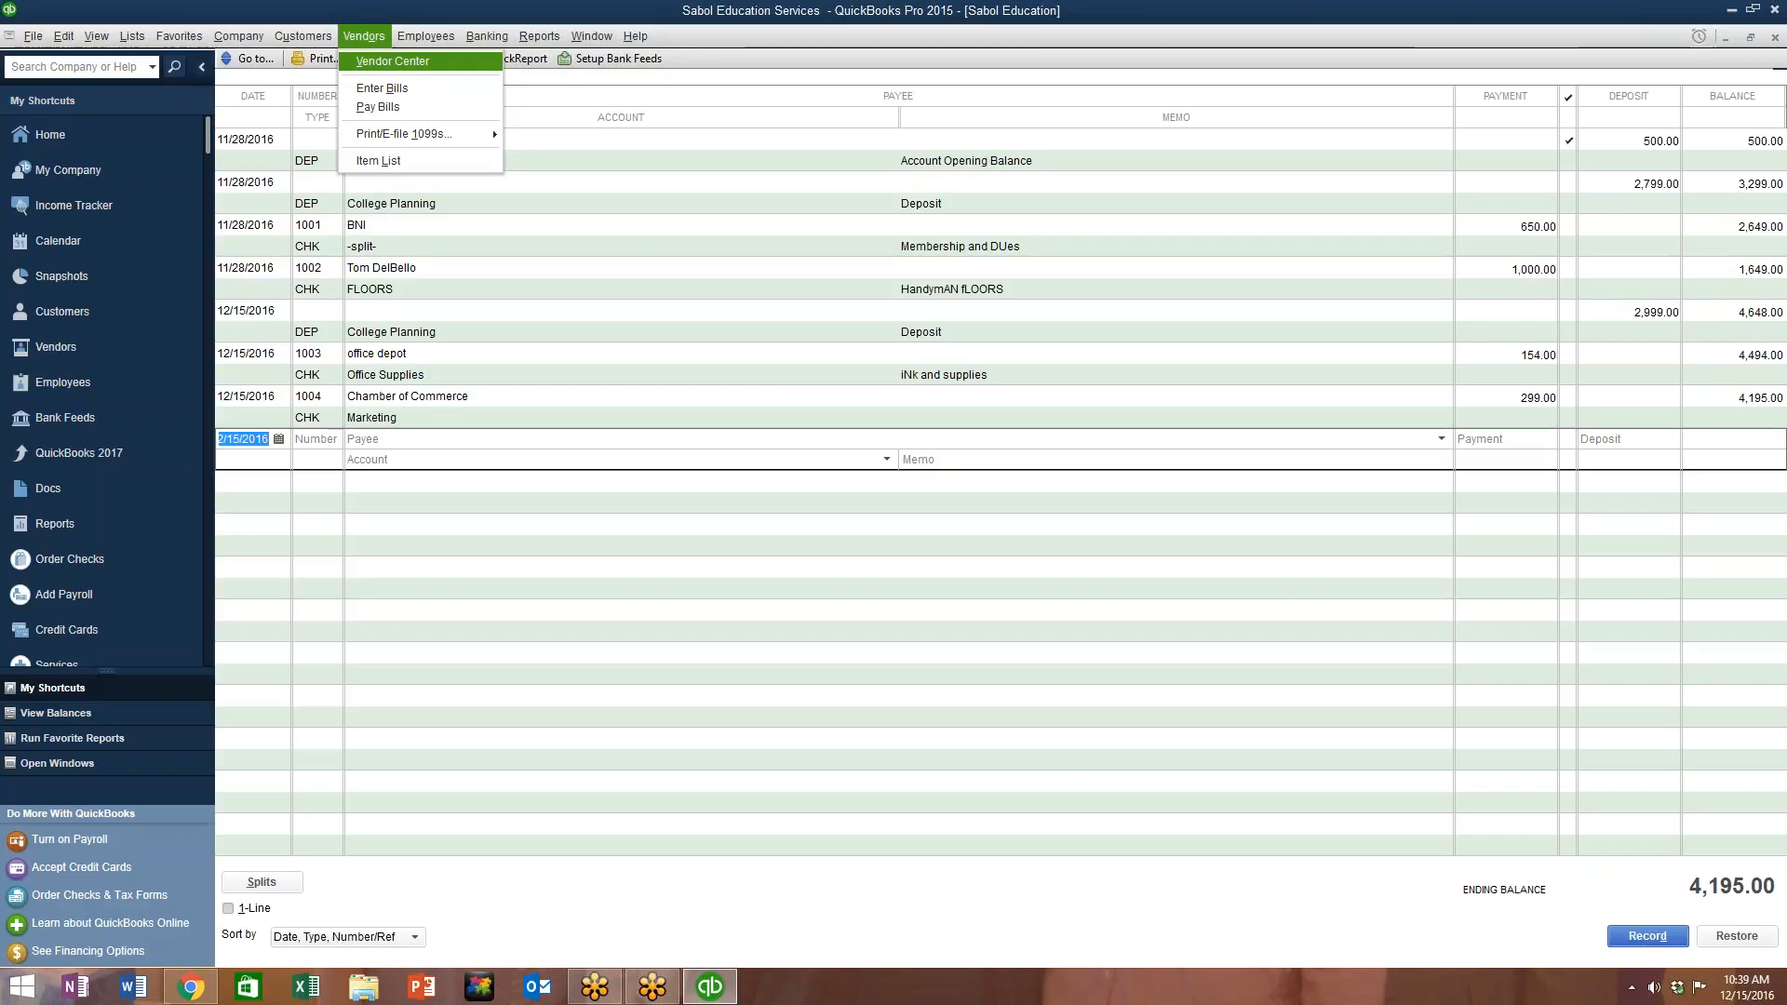
pyautogui.press('Left')
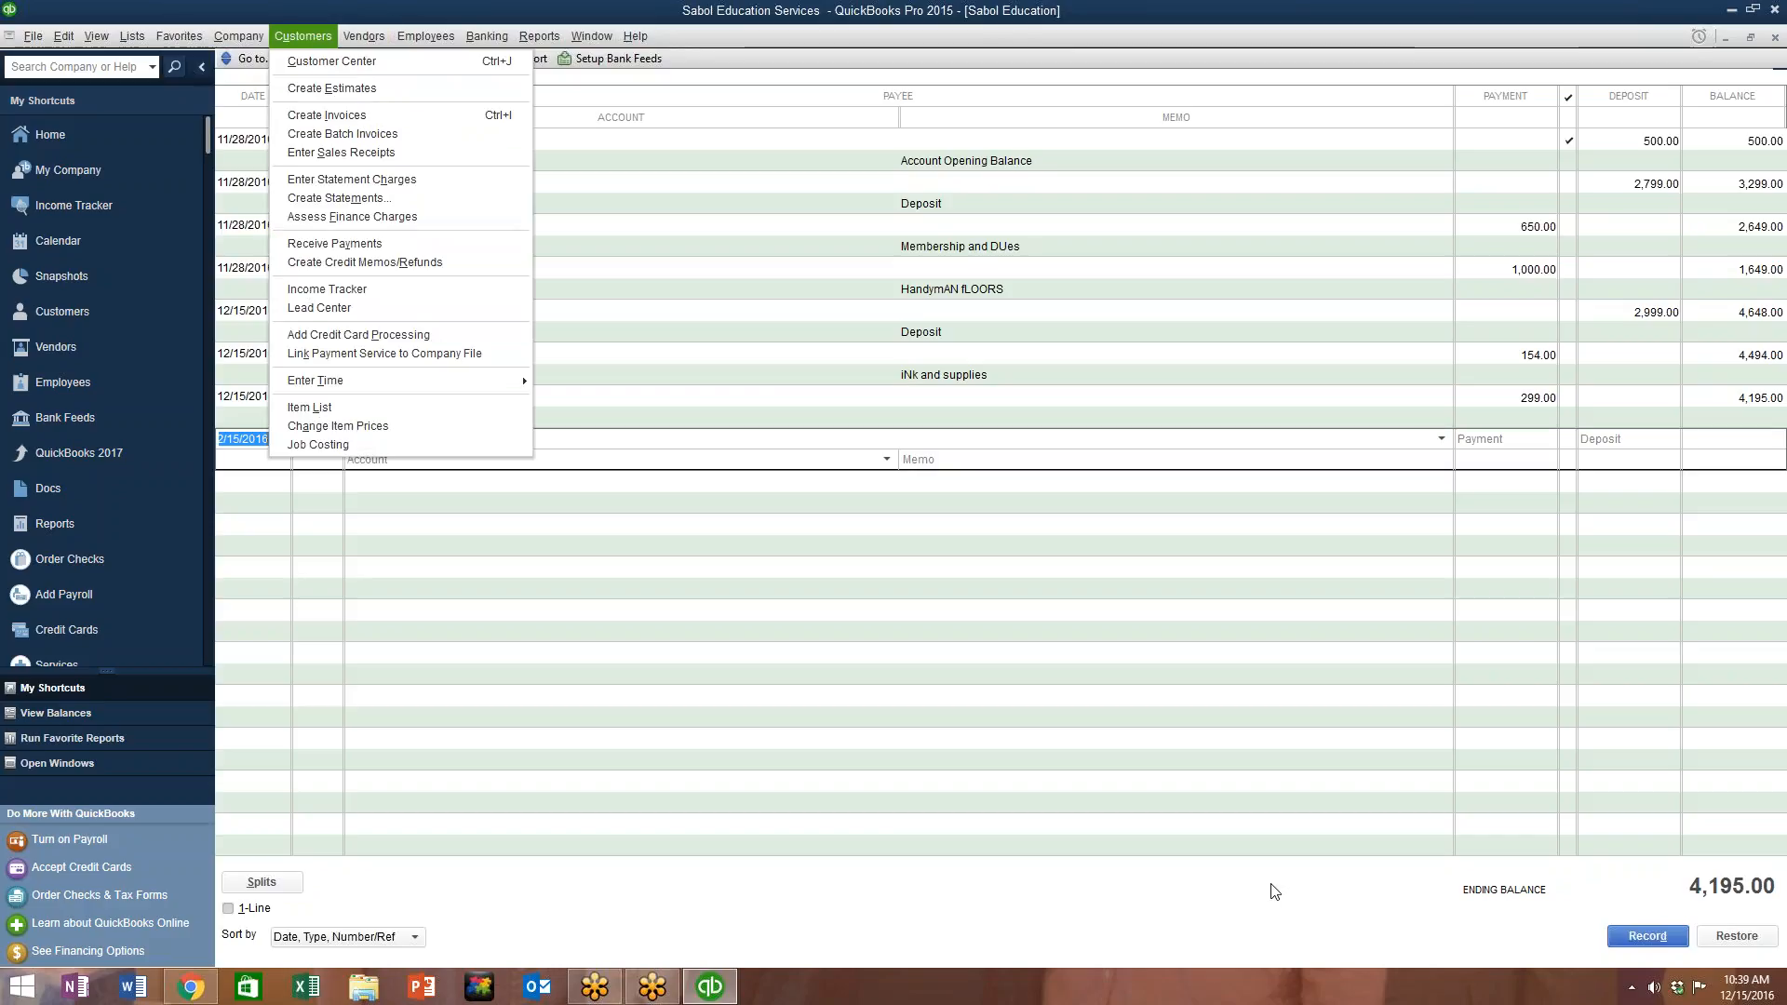
pyautogui.doubleClick(1675, 990)
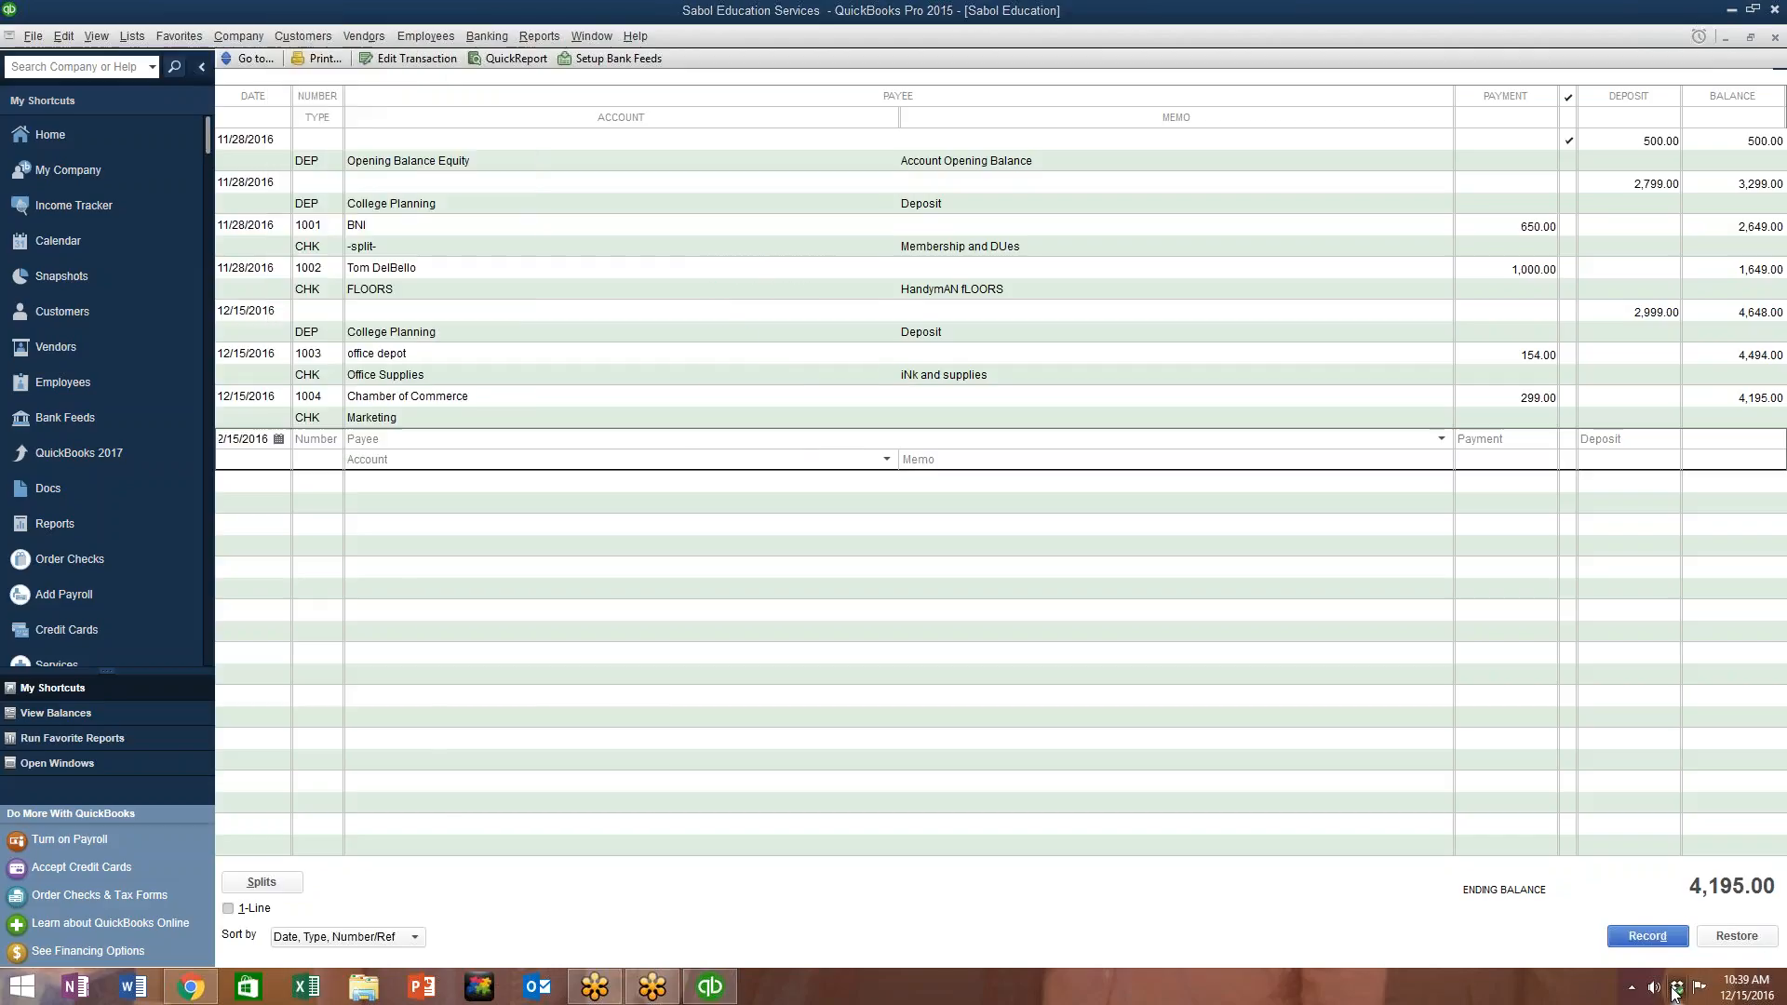
# Step: Open Class 101 > New hire forms in File Explorer, then minimize the window
pyautogui.doubleClick(335, 315)
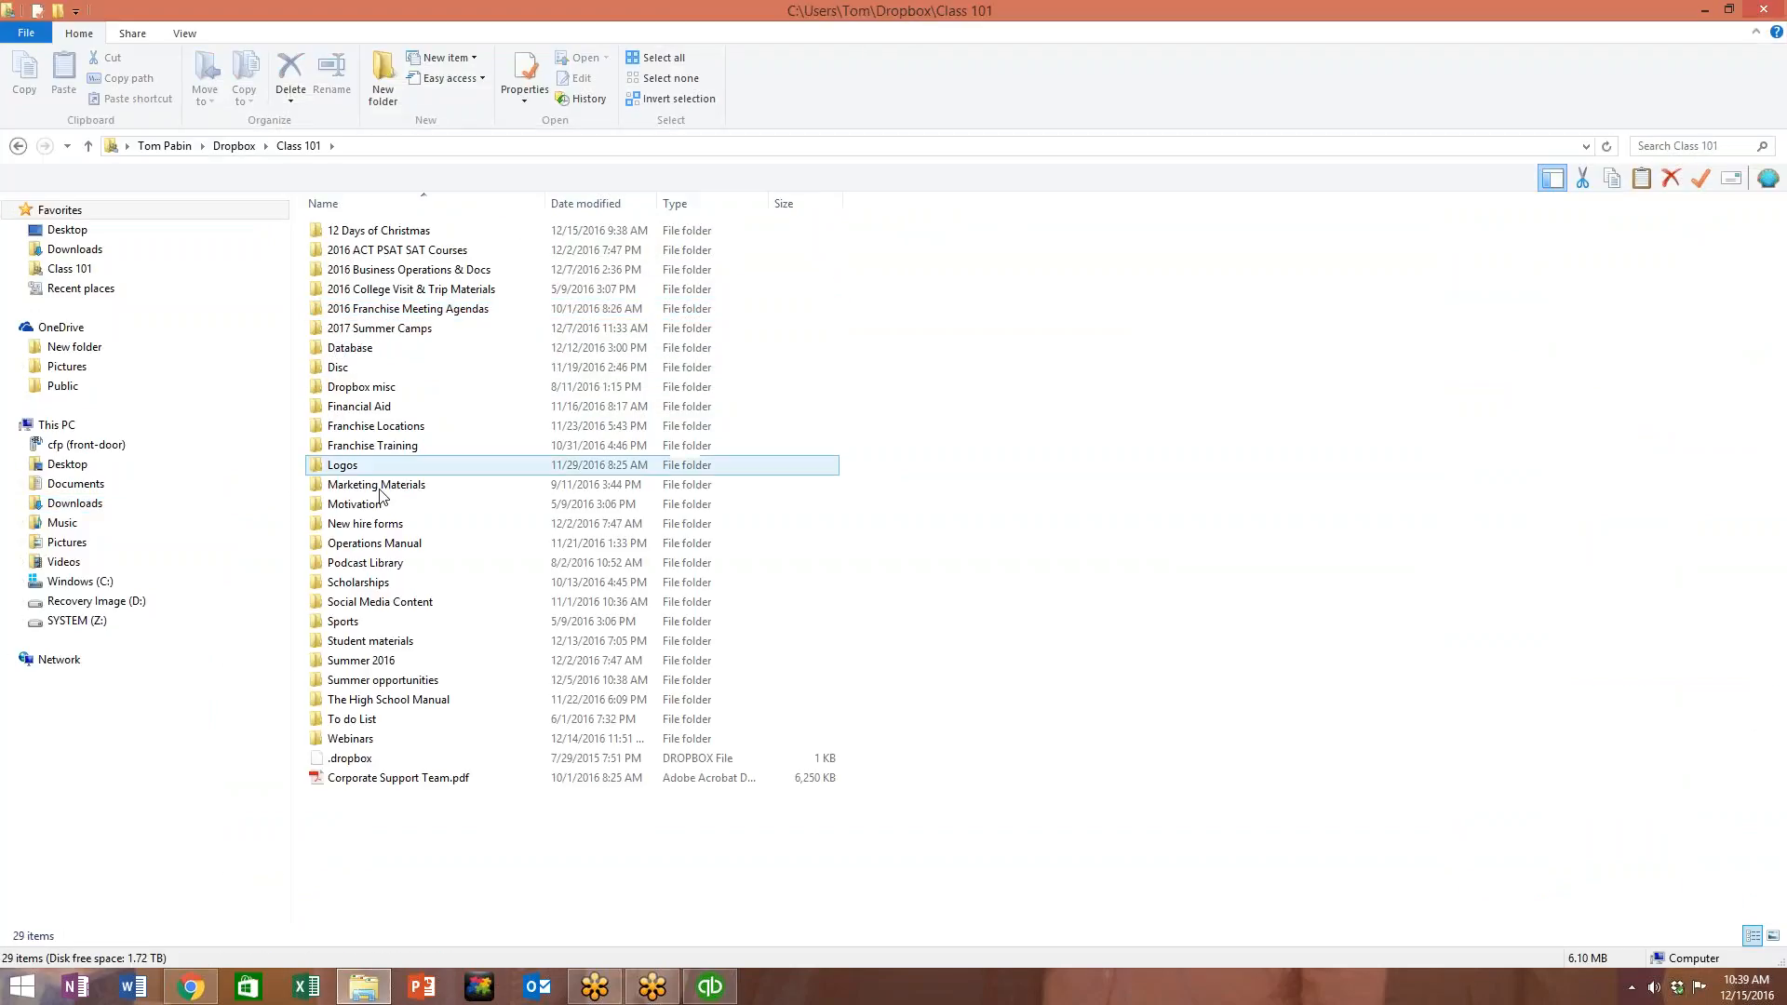
pyautogui.doubleClick(383, 524)
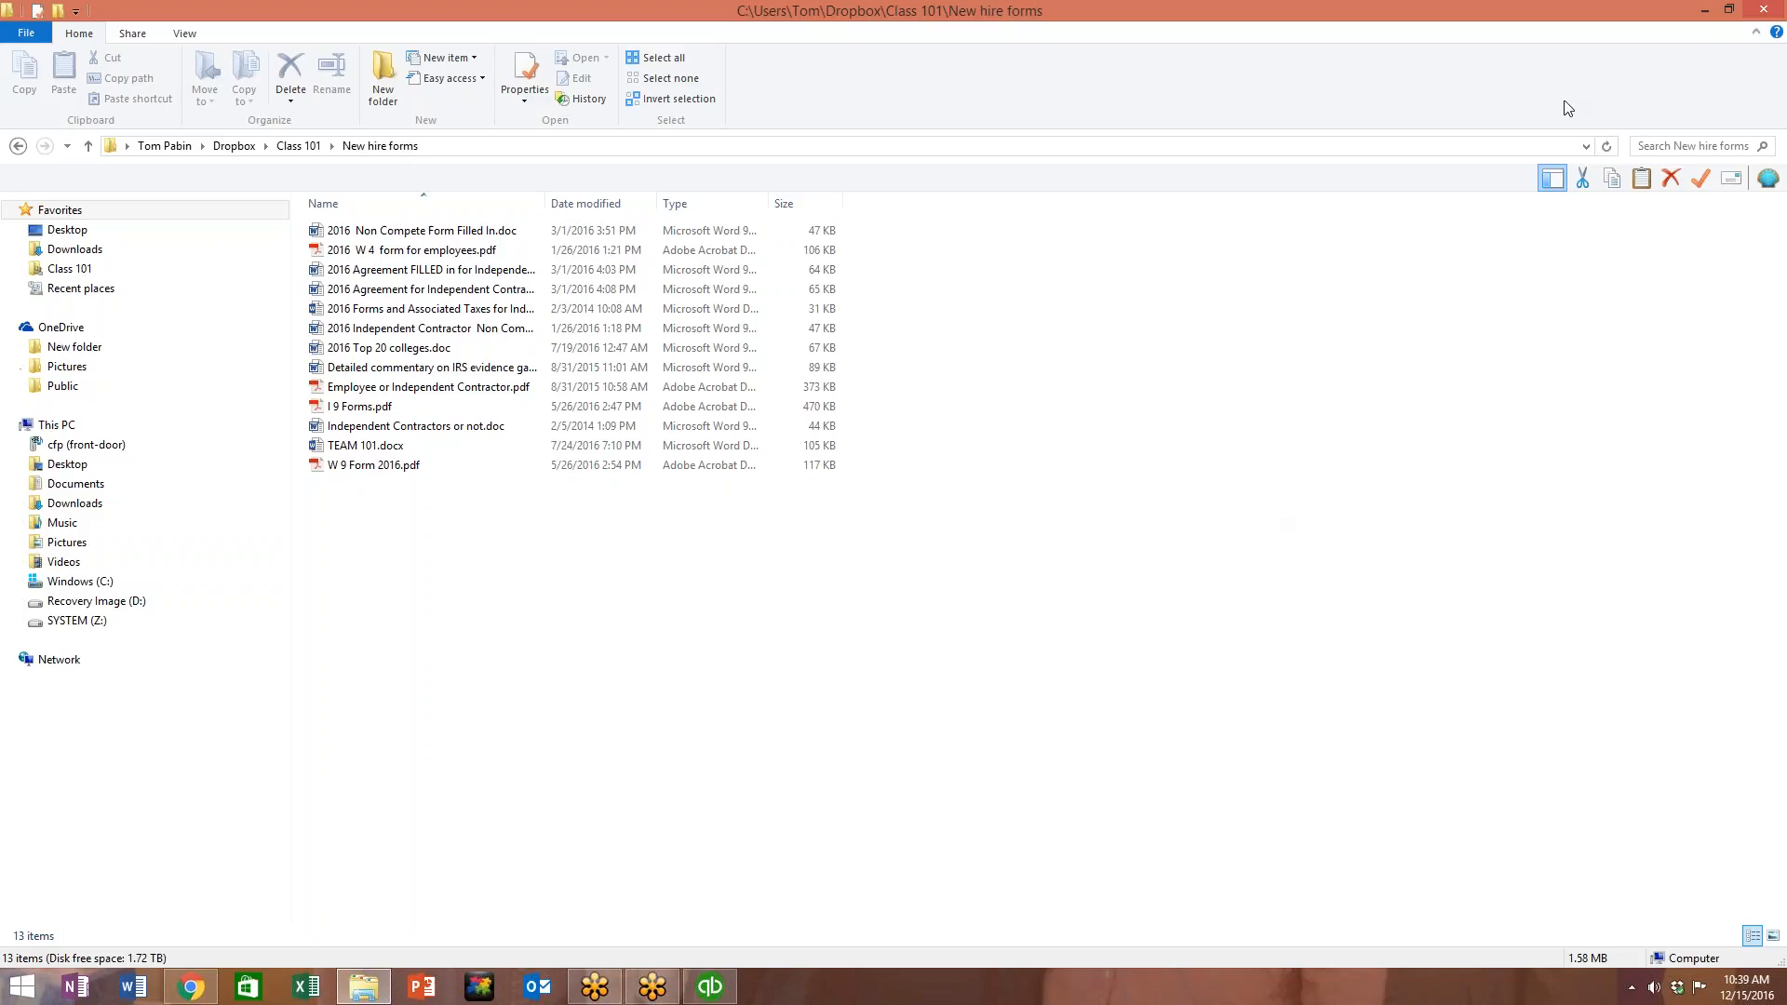
pyautogui.click(1706, 11)
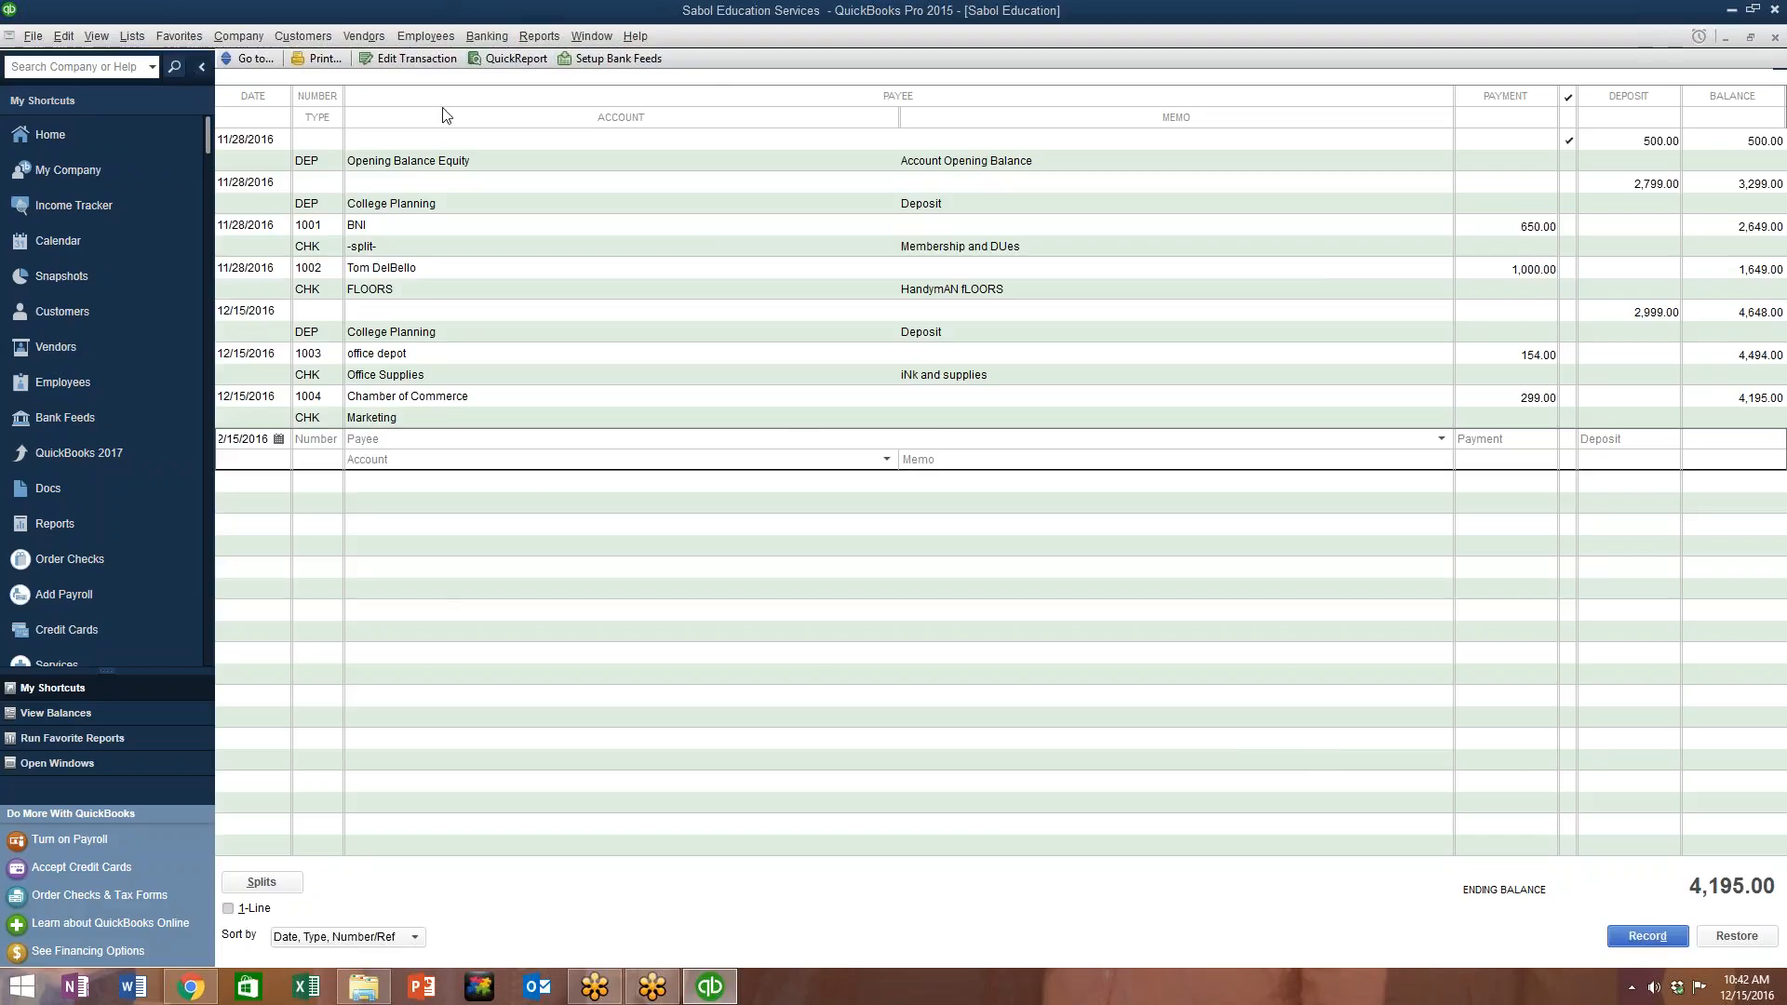
# Step: Tour the Customers, Edit, Favorites and Vendors menus over the Sabol Education checking register
pyautogui.click(303, 37)
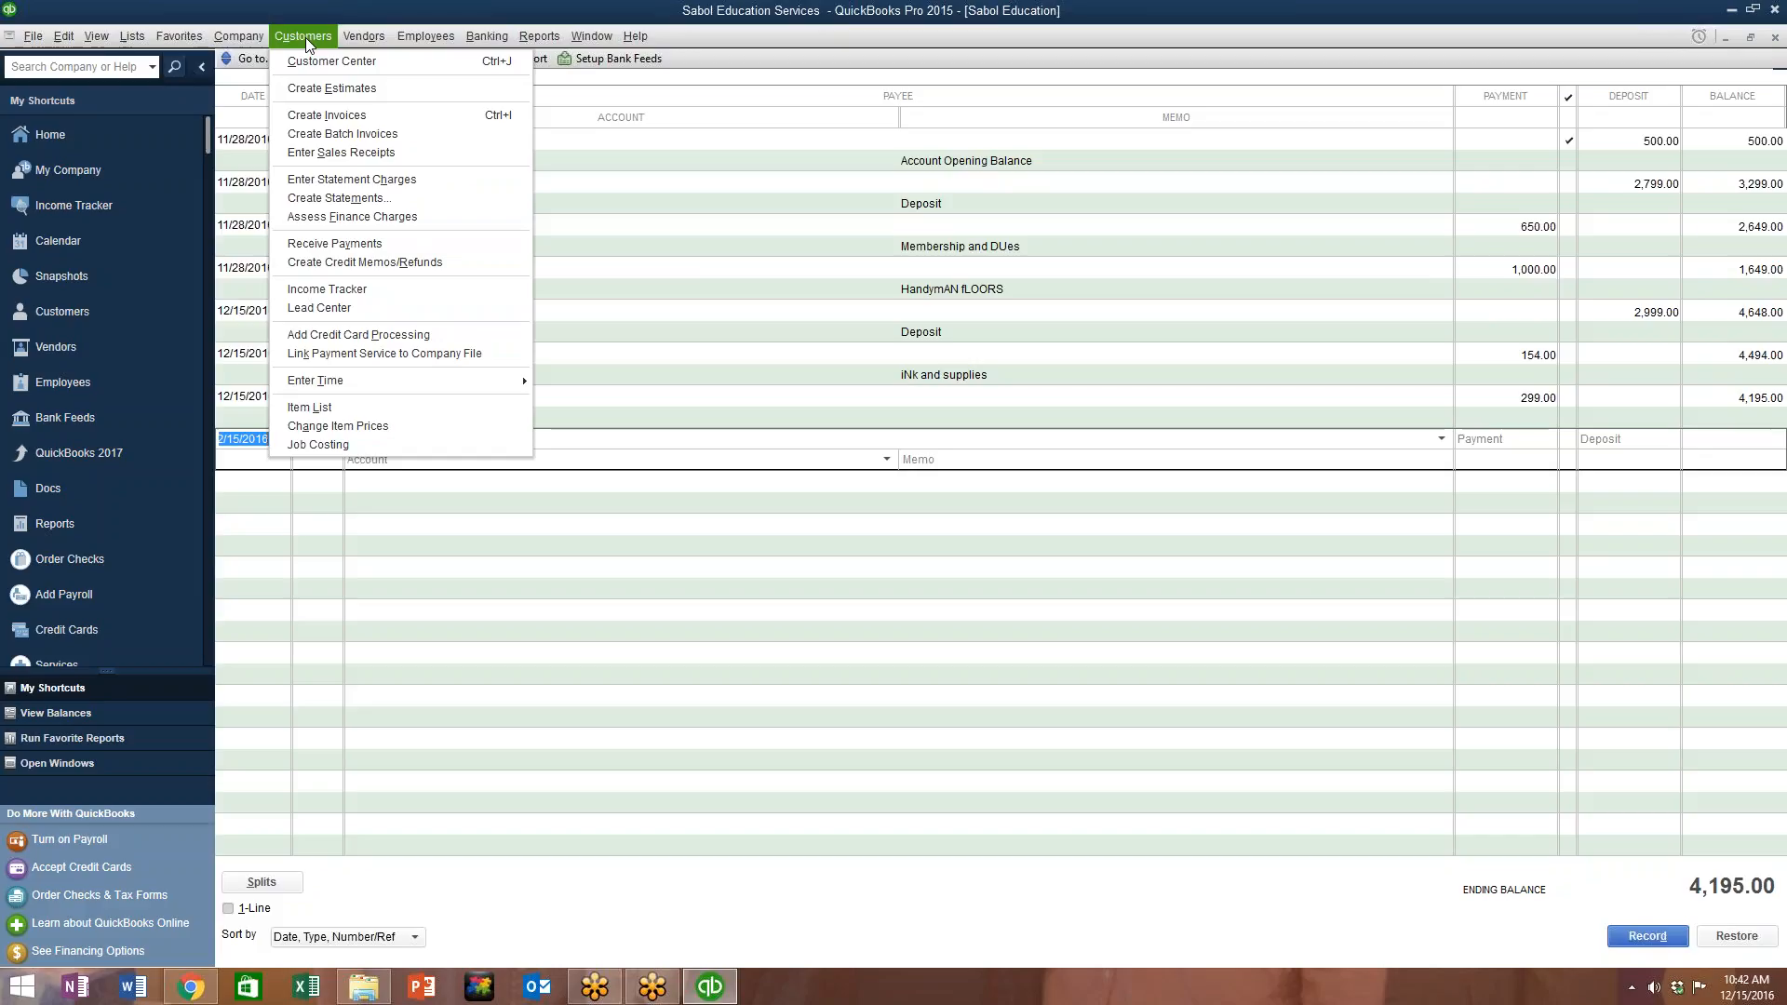
pyautogui.moveTo(28, 39)
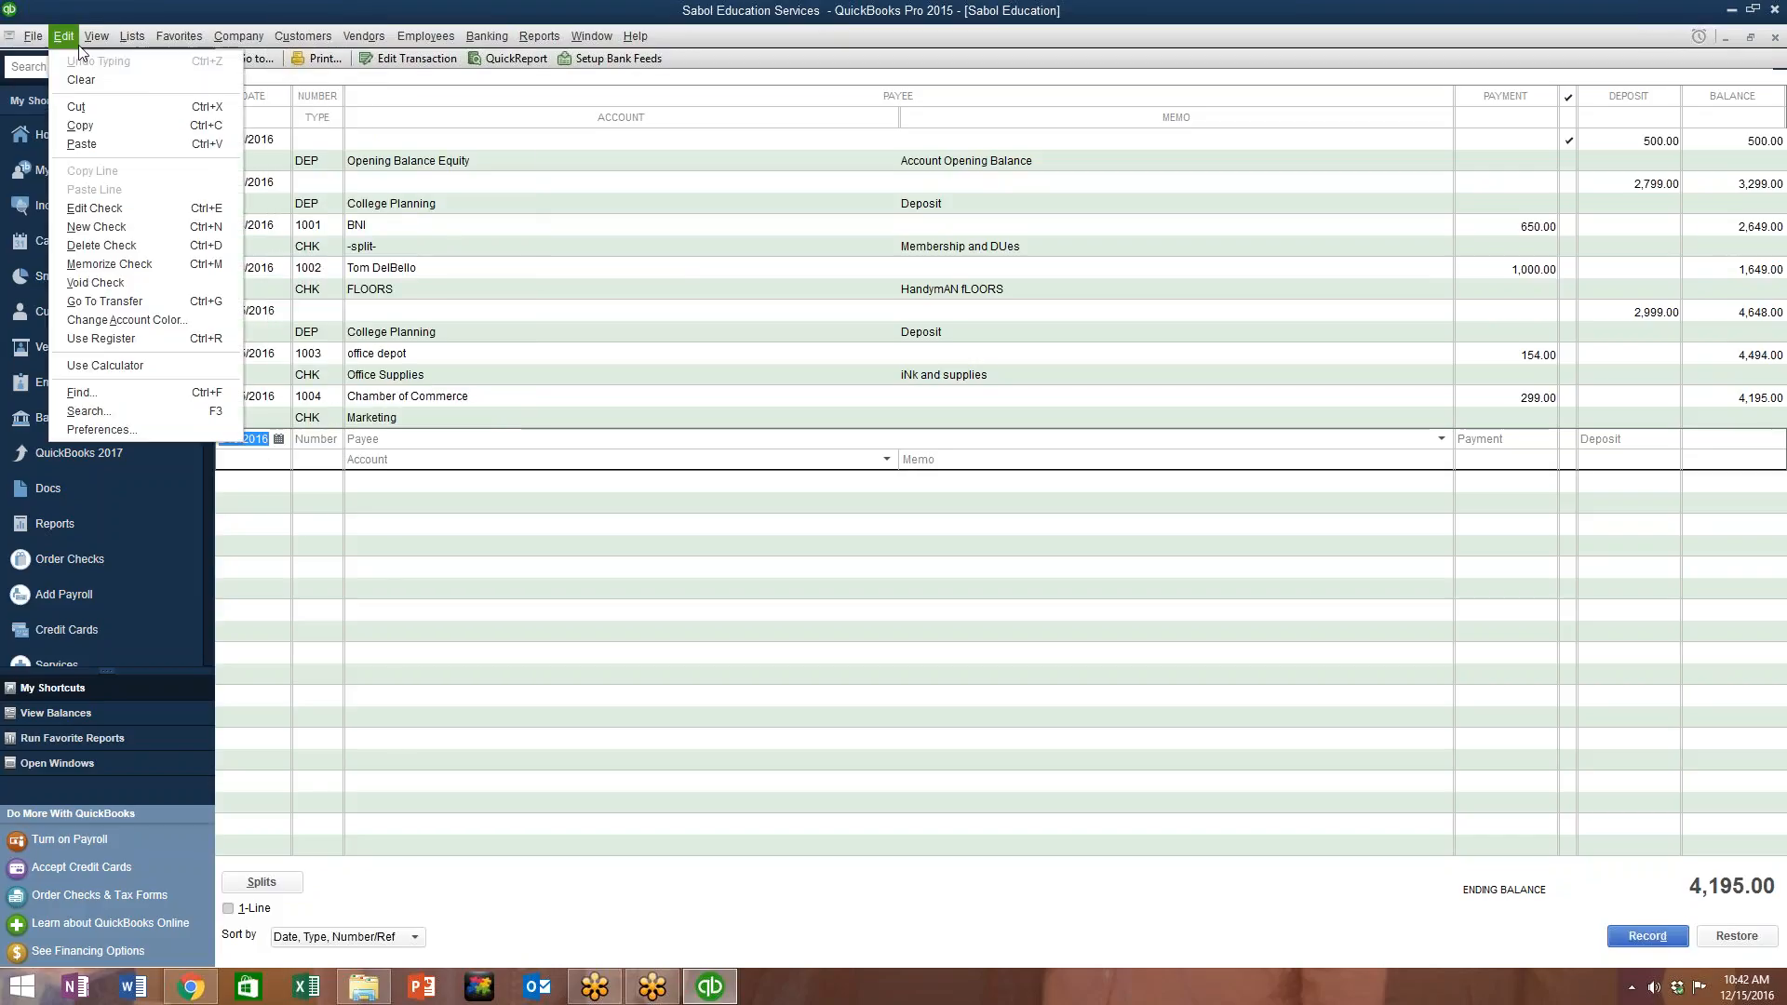
pyautogui.moveTo(132, 37)
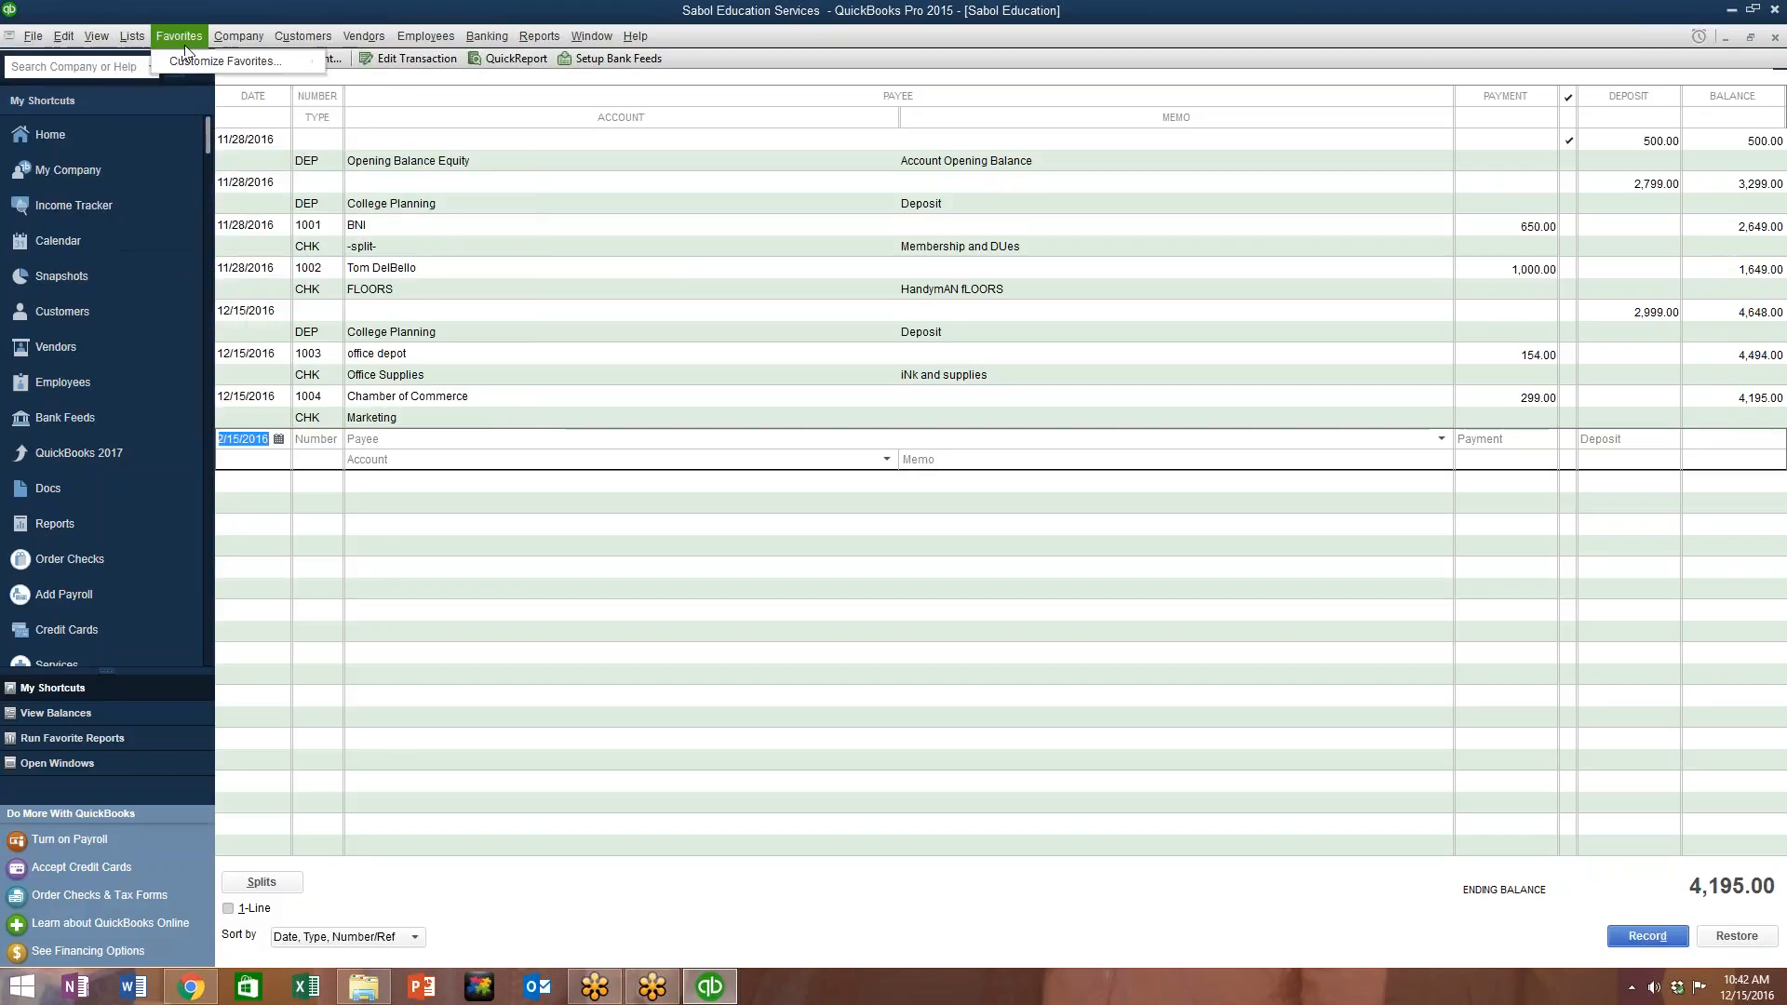
pyautogui.click(240, 37)
pyautogui.moveTo(303, 42)
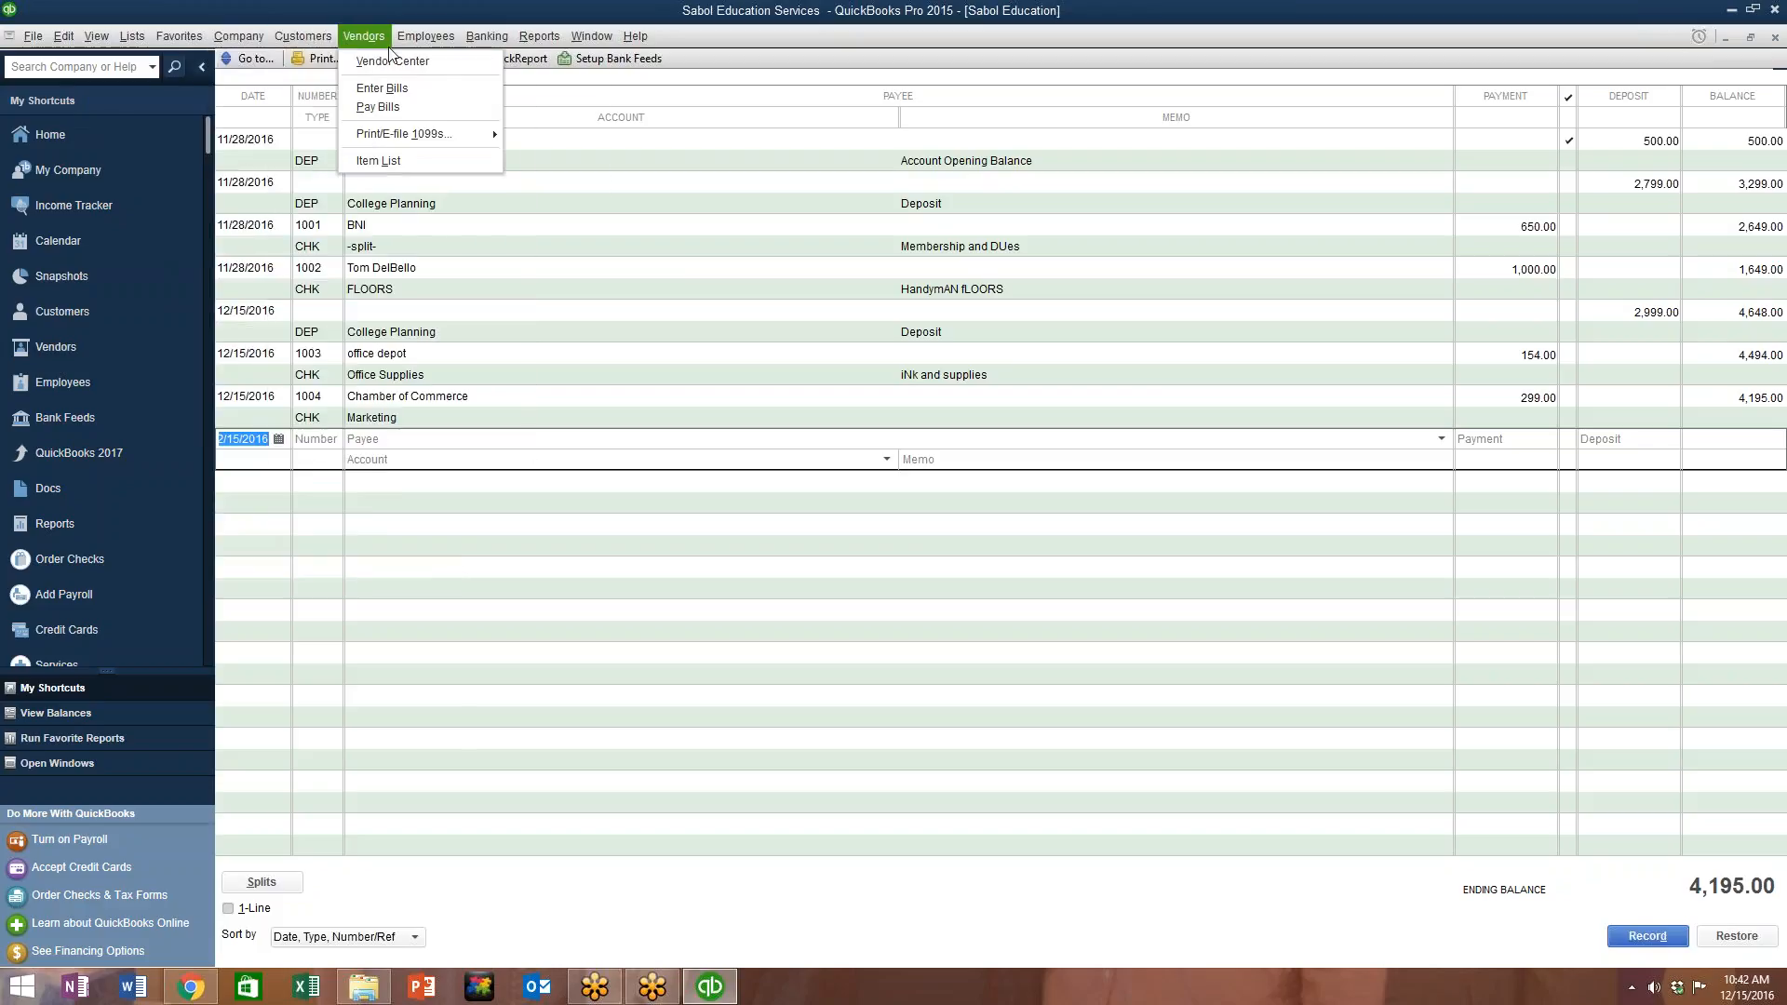
pyautogui.moveTo(425, 37)
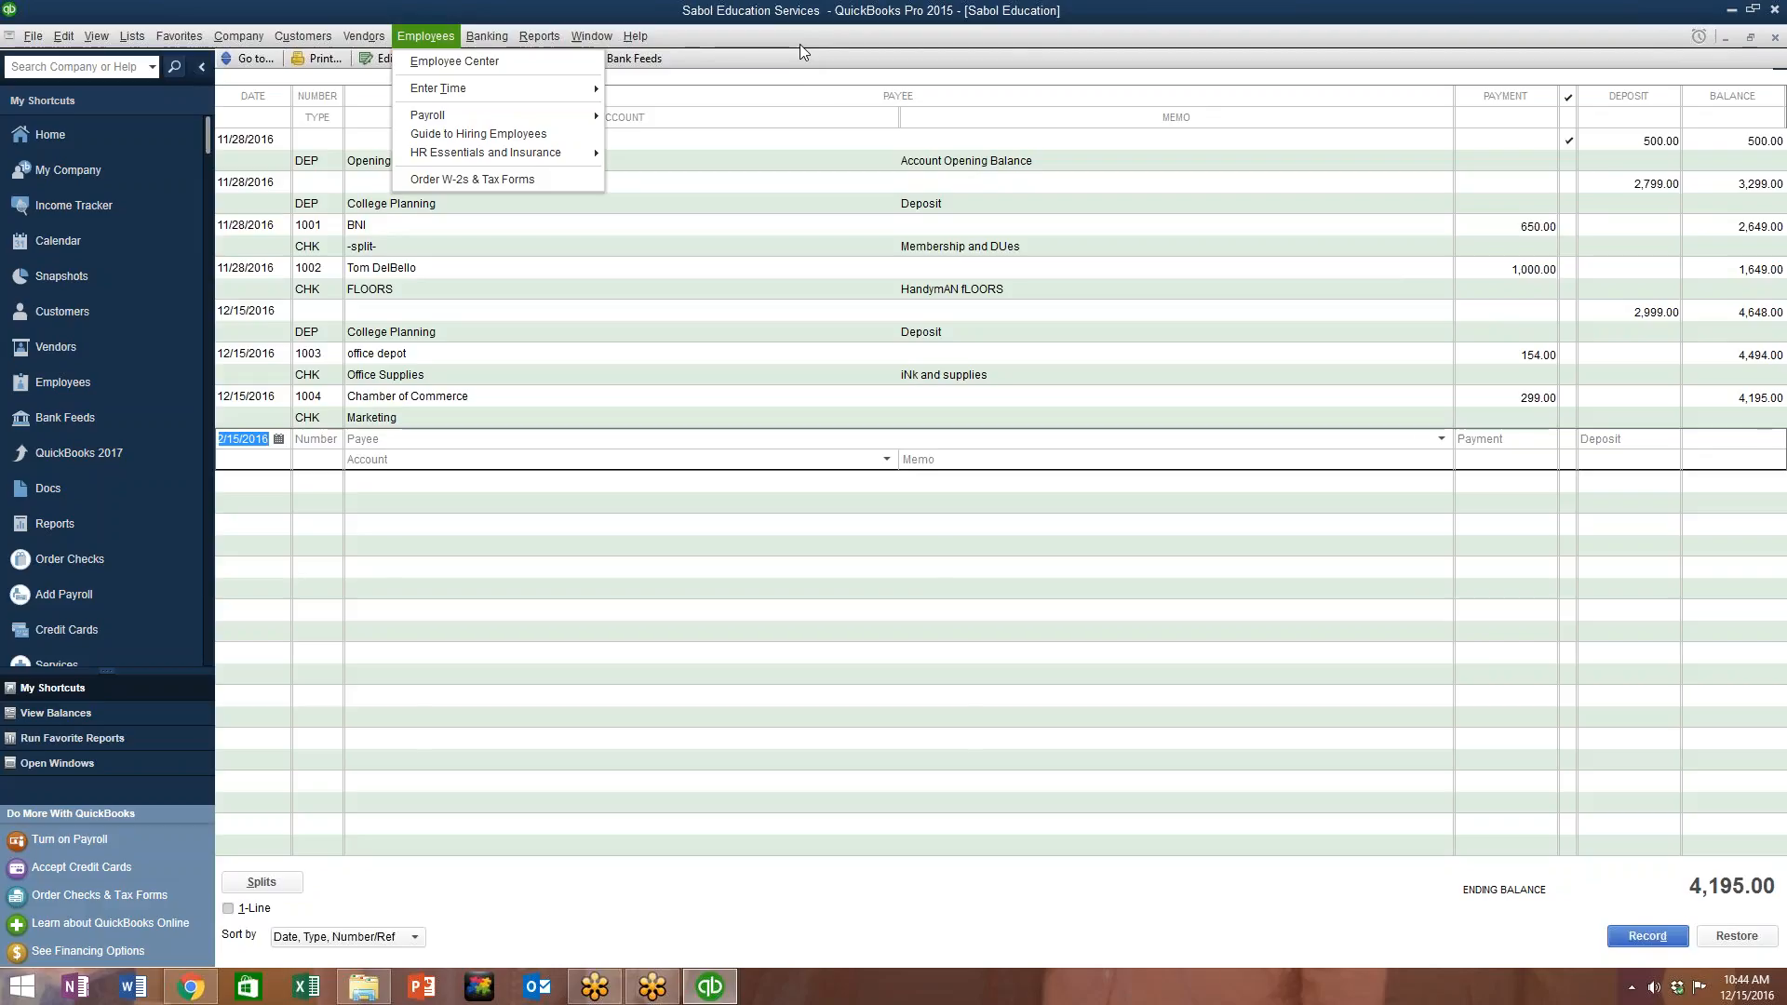
# Step: Dismiss the Employees menu to return to the register at its 4,195.00 balance
pyautogui.click(853, 29)
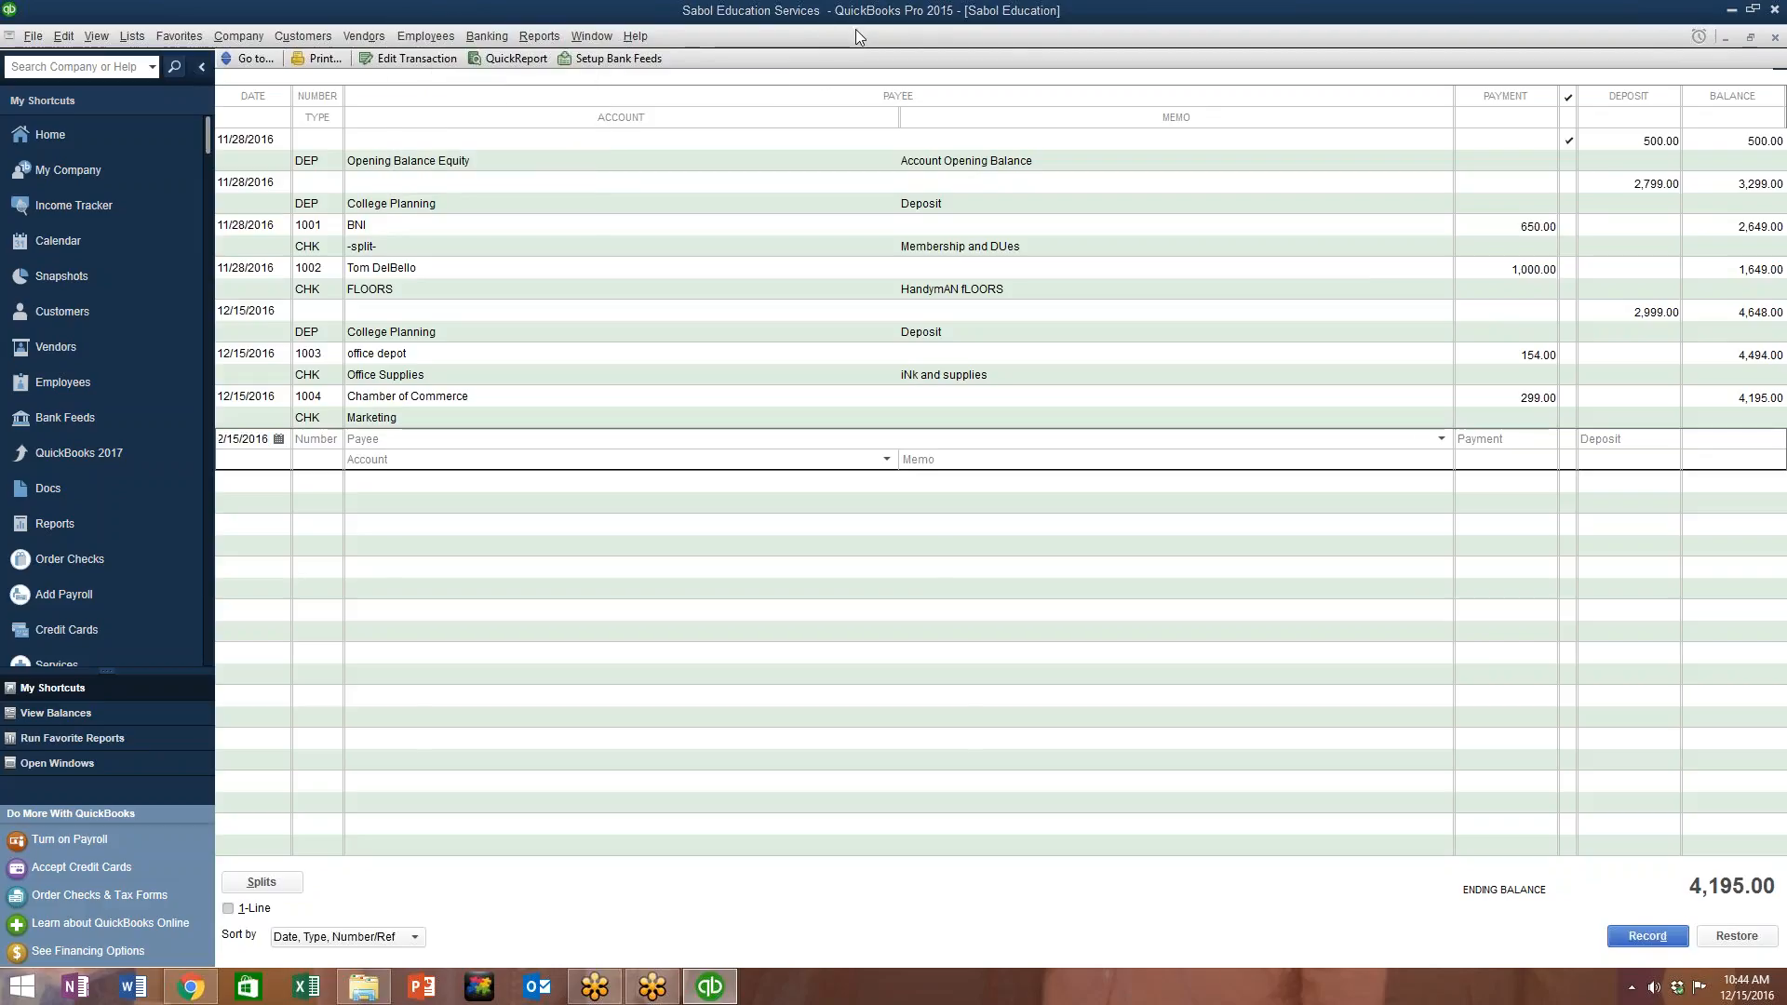